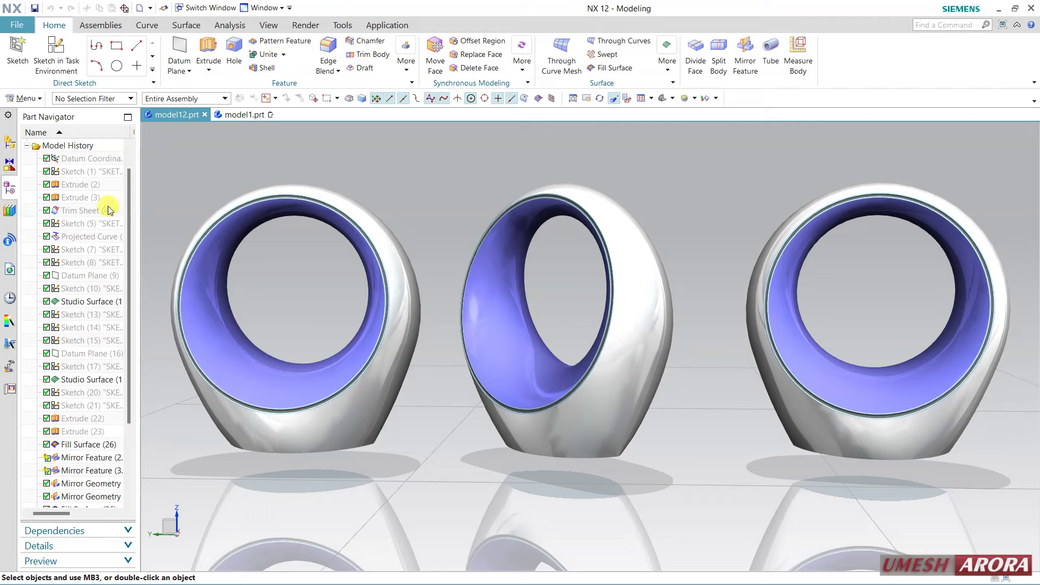
Switch to the empty model1.prt part and start a sketch on the vertical datum plane.
drag(129, 254, 126, 399)
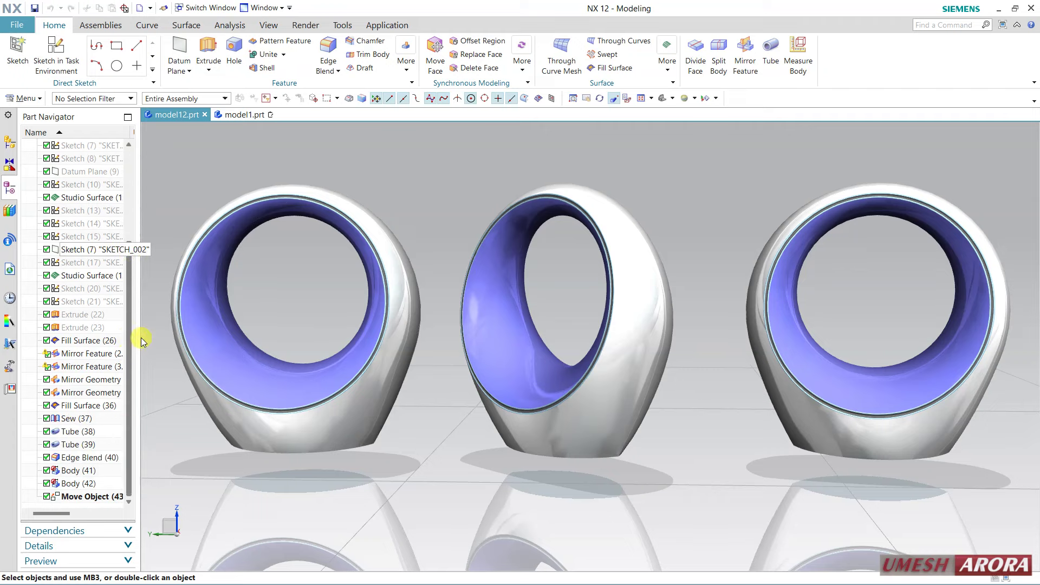
drag(129, 337, 159, 198)
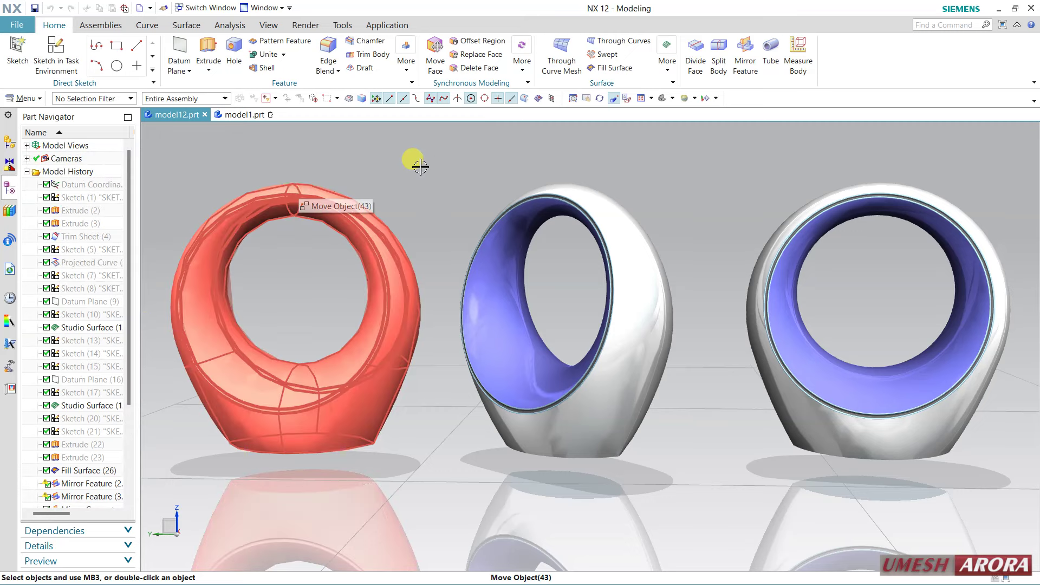
mouse_move(244, 115)
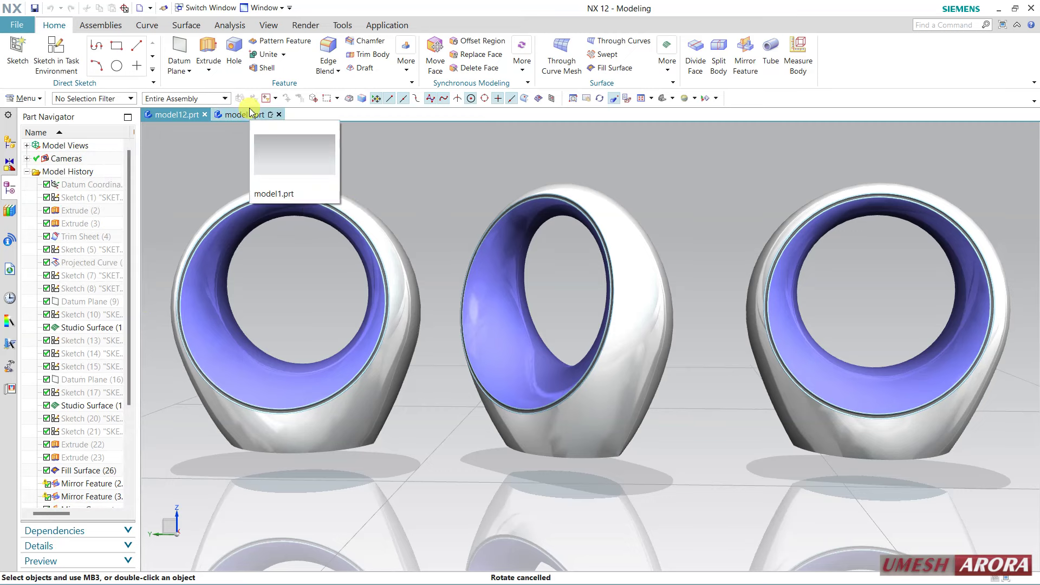
click(240, 115)
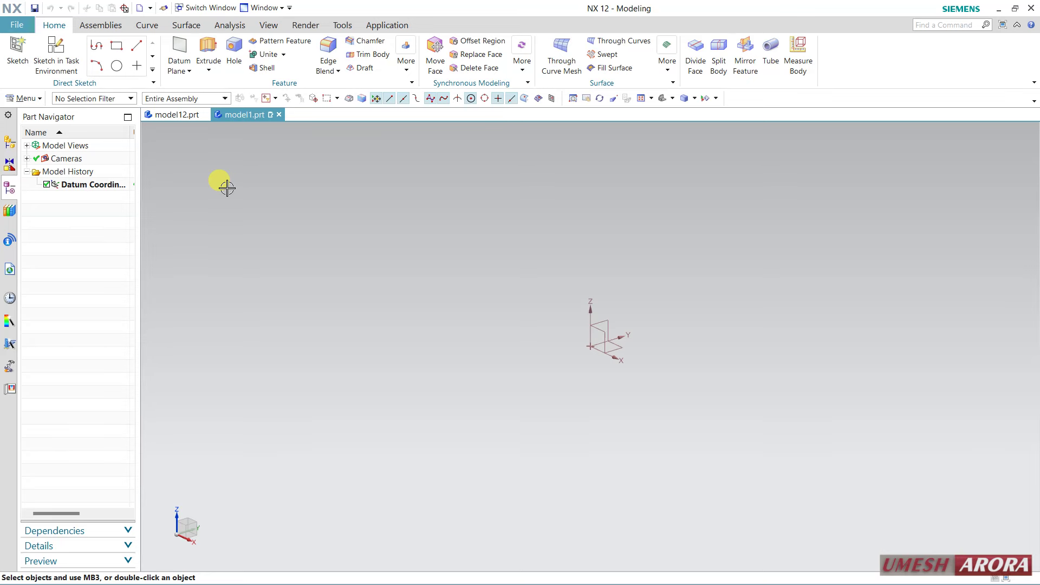
click(64, 51)
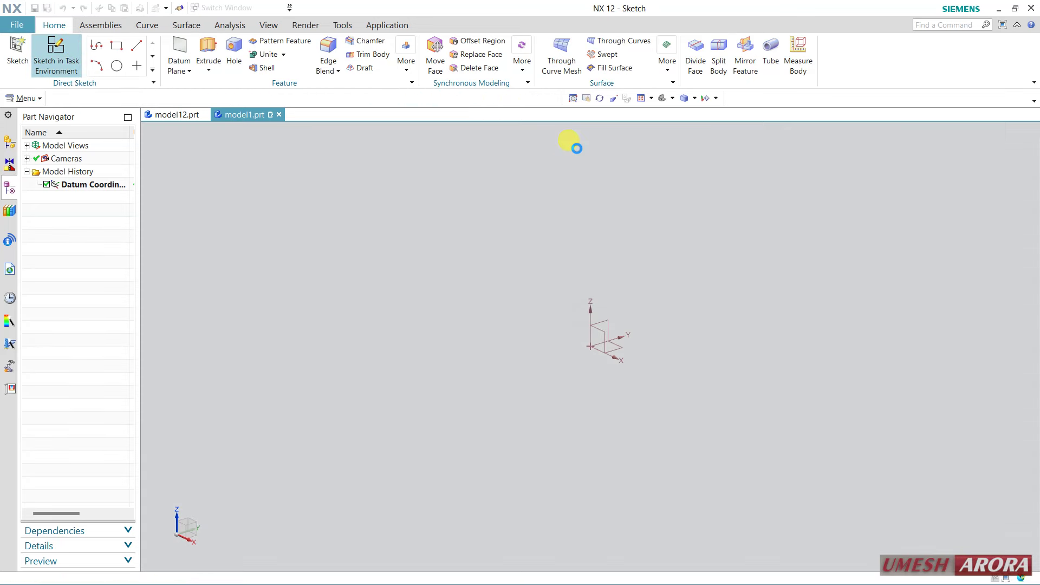
click(611, 322)
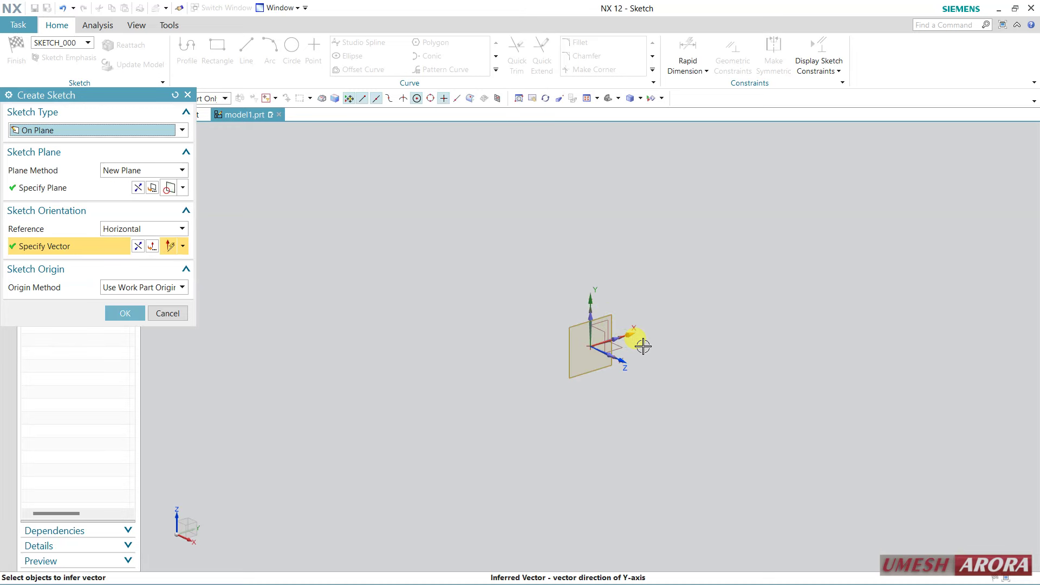
click(125, 313)
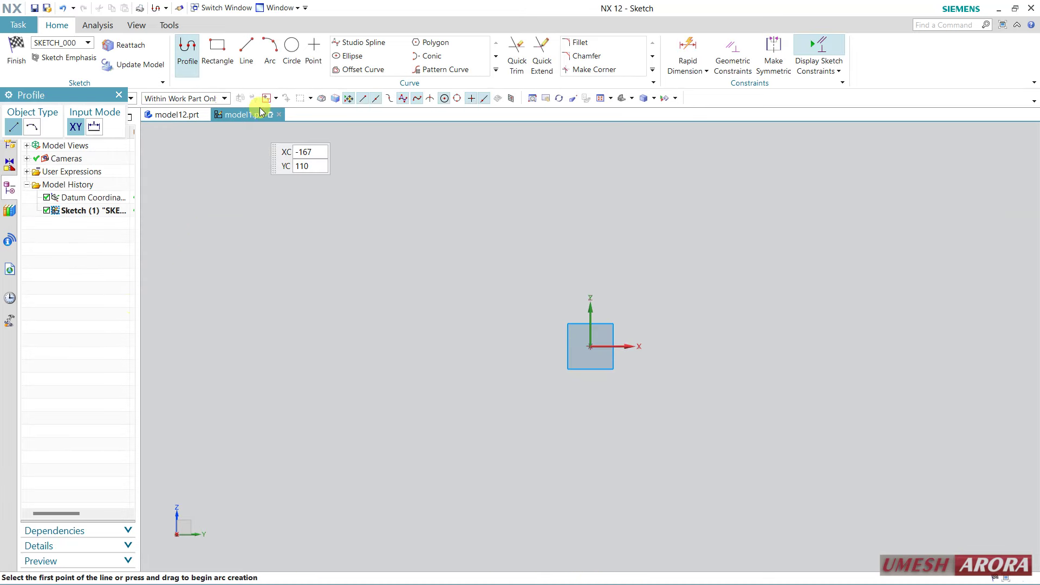
Draw 120 and 165 diameter circles at the origin and a 200 diameter circle above it.
click(292, 49)
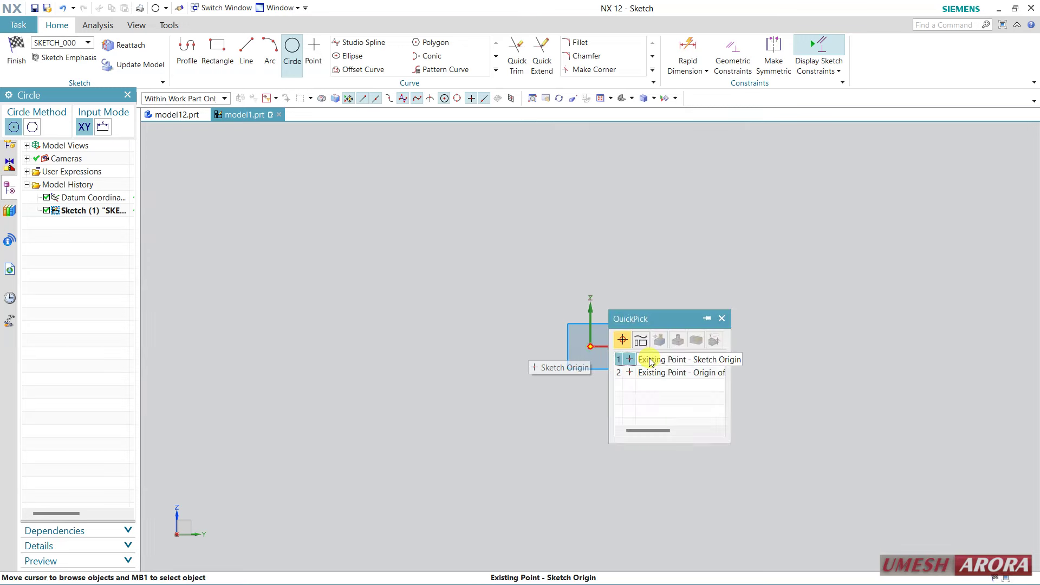
click(648, 359)
text(12)
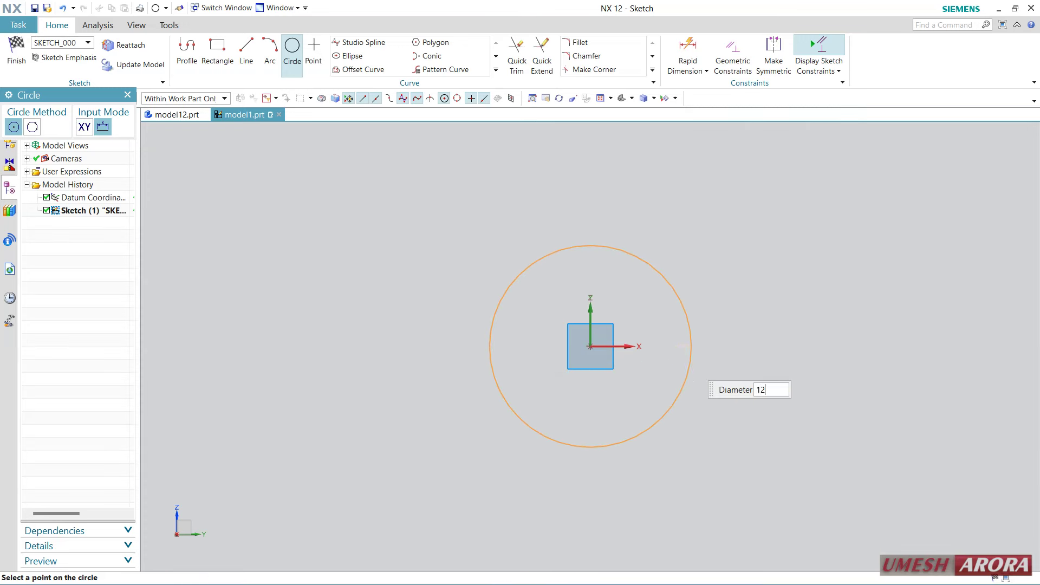
text(0)
key(Return)
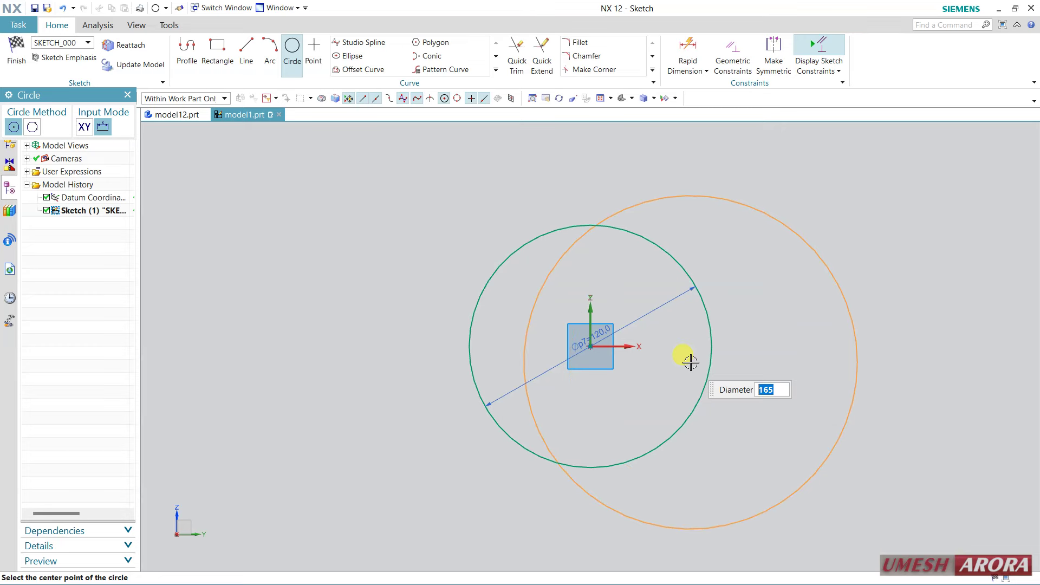
click(591, 347)
key(Return)
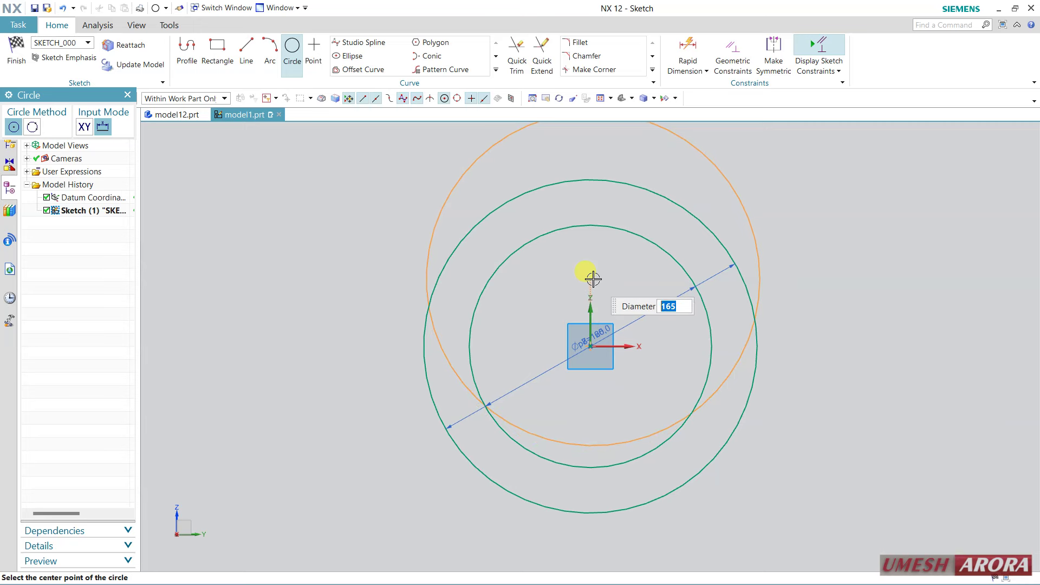
text(200)
key(Return)
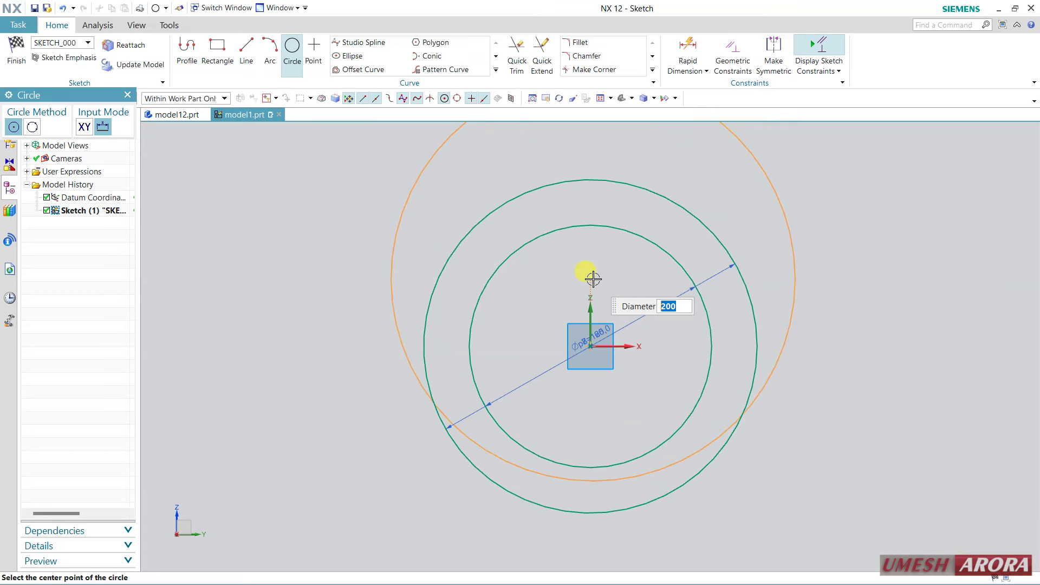
click(593, 278)
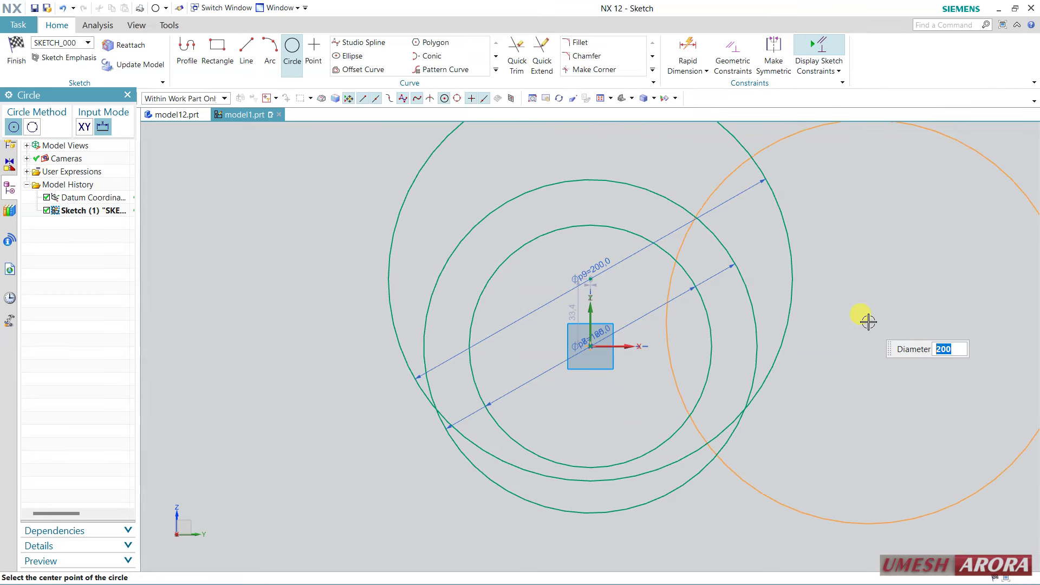
key(Escape)
scroll(801, 315, down, 2)
shift+middle_drag(801, 312, 724, 314)
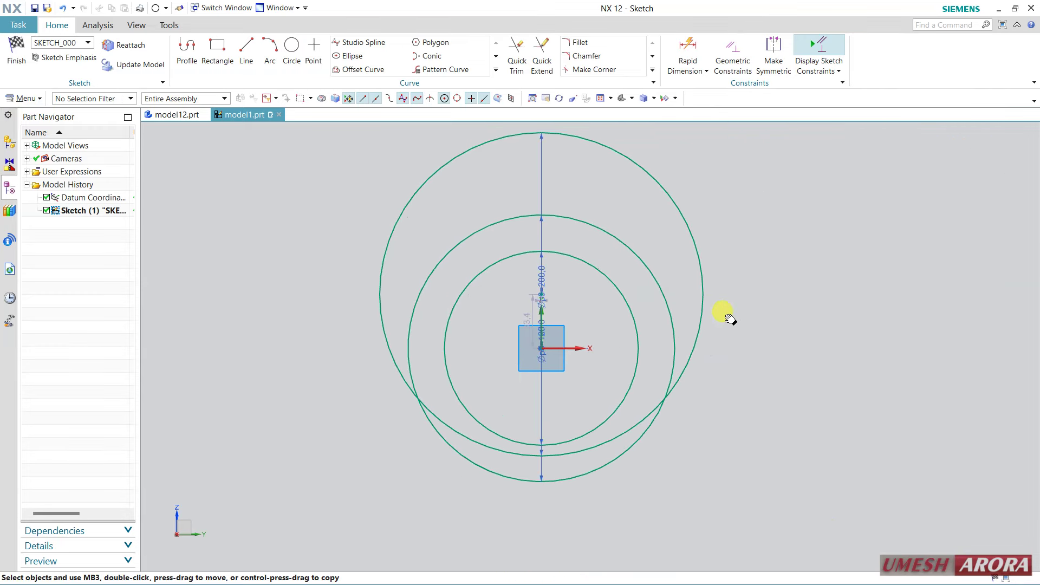
Draw a 113-long base line below the circles, its midpoint vertically aligned with the origin.
click(187, 50)
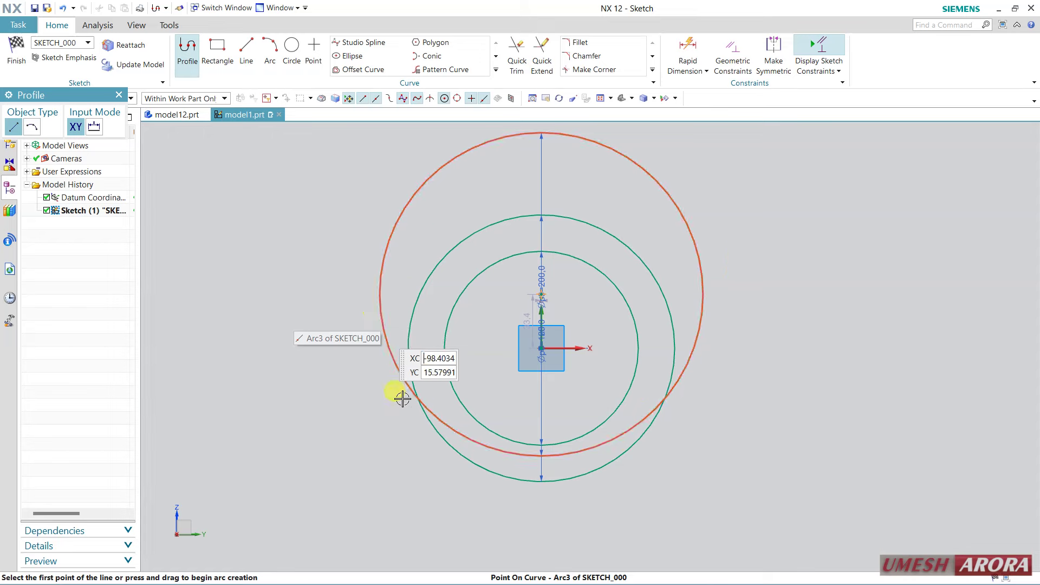
shift+middle_drag(529, 469, 529, 360)
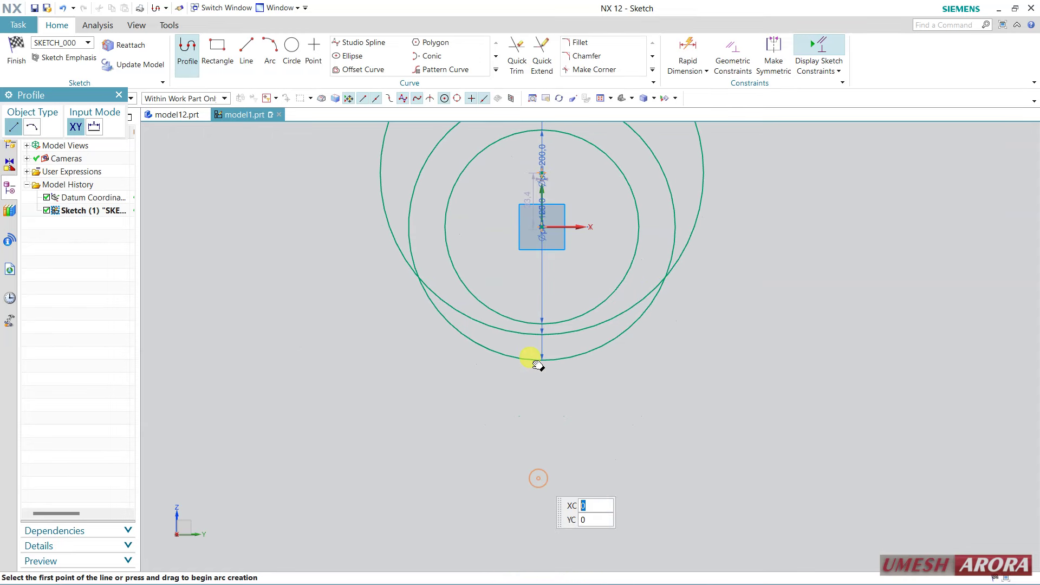
click(474, 442)
click(657, 442)
key(Escape)
scroll(697, 383, down, 1)
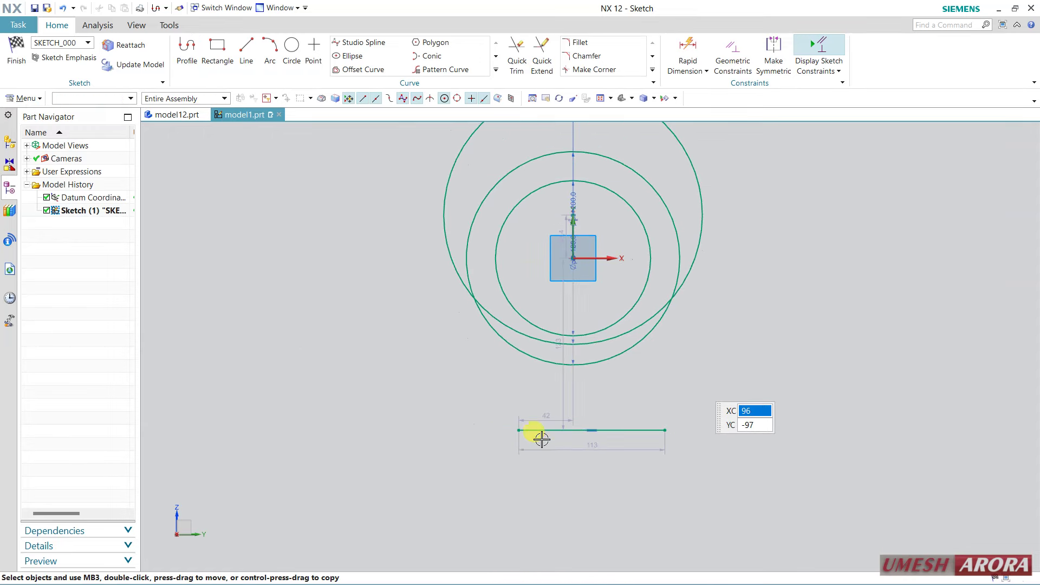
click(591, 431)
click(576, 260)
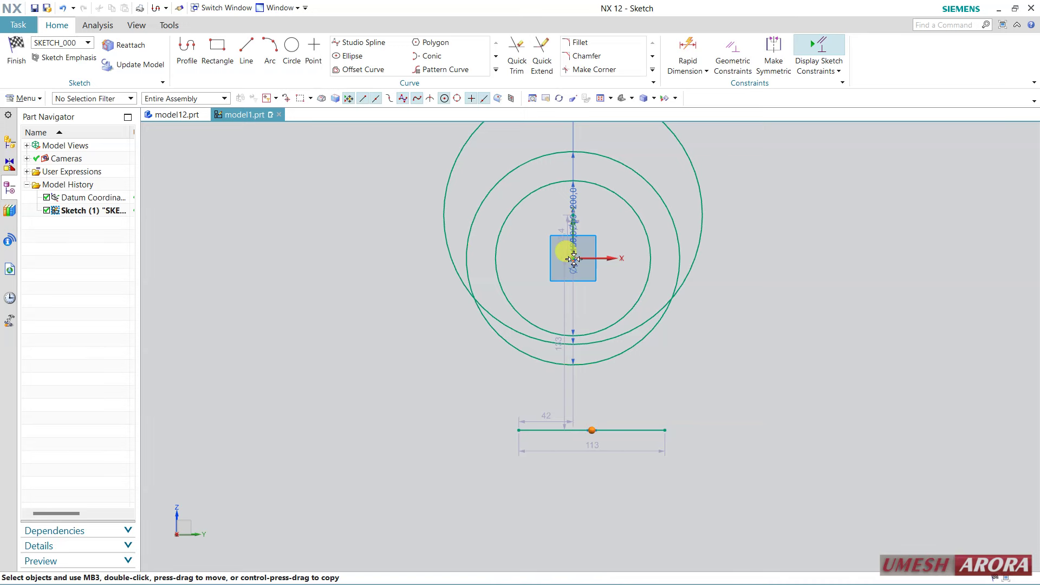
click(624, 239)
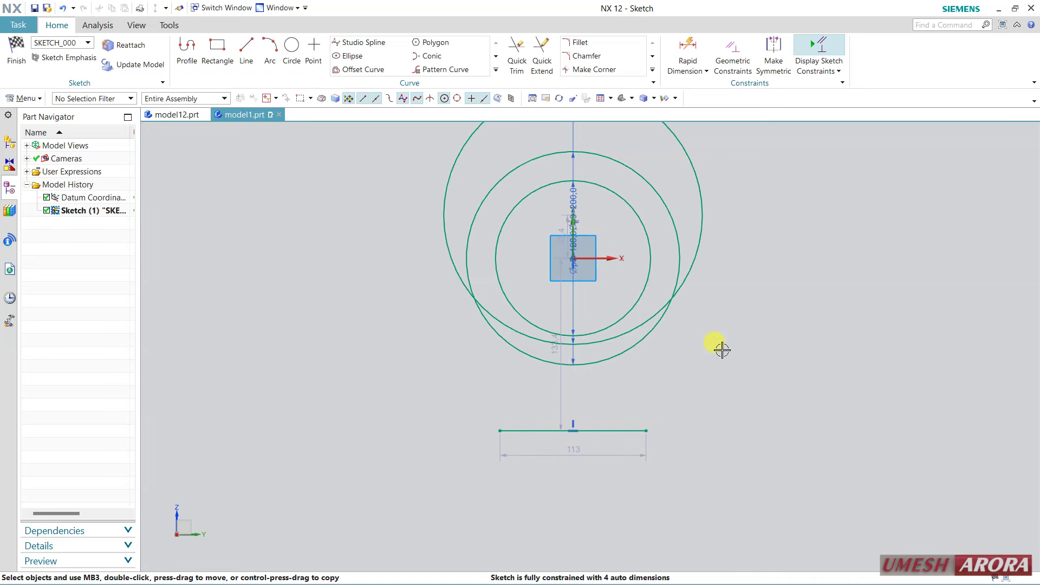
Add an R895 arc from the base line's left end to the outer circle.
click(269, 50)
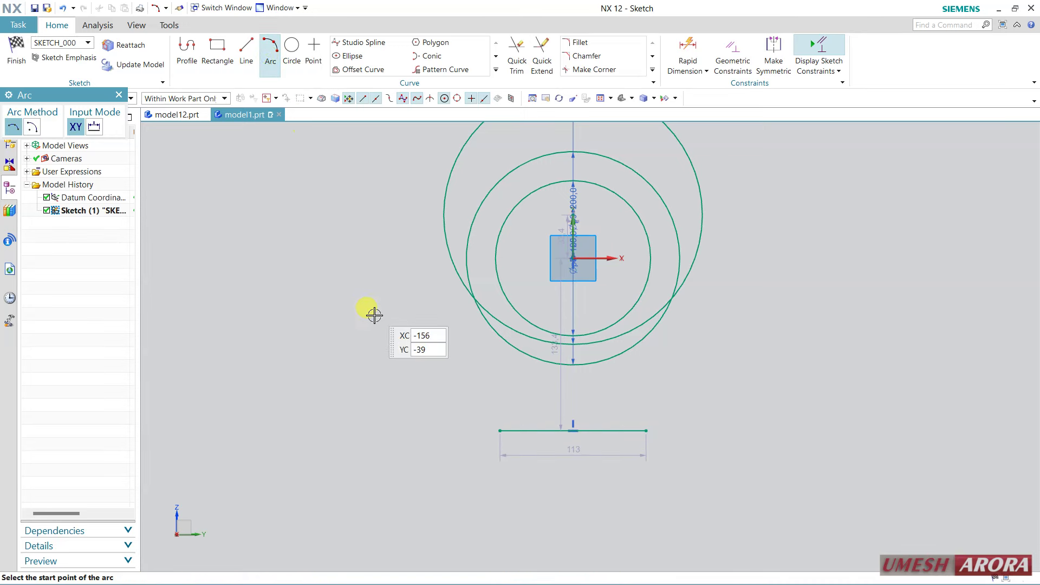
click(499, 431)
click(449, 251)
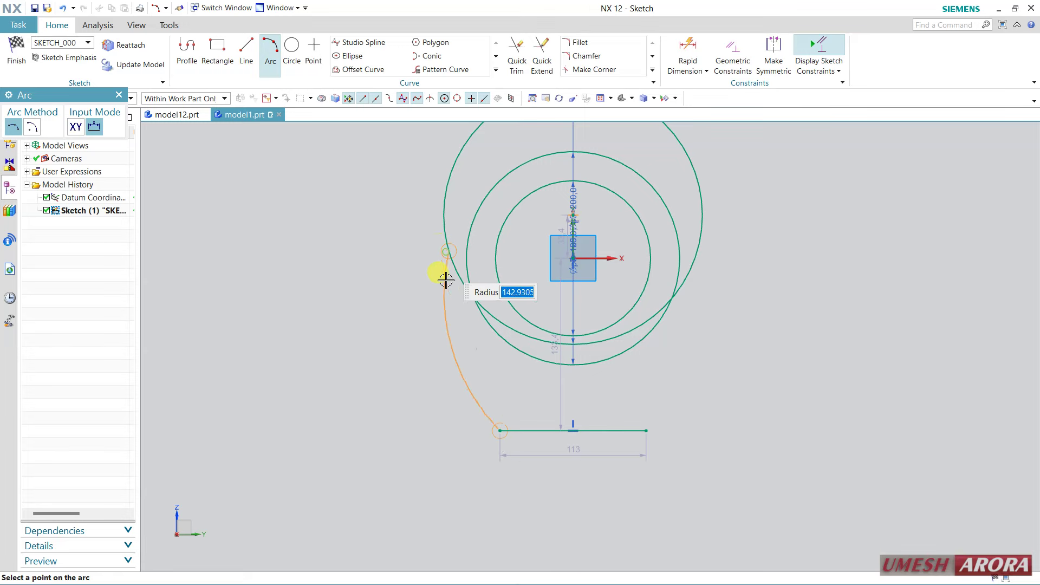
click(468, 332)
key(Escape)
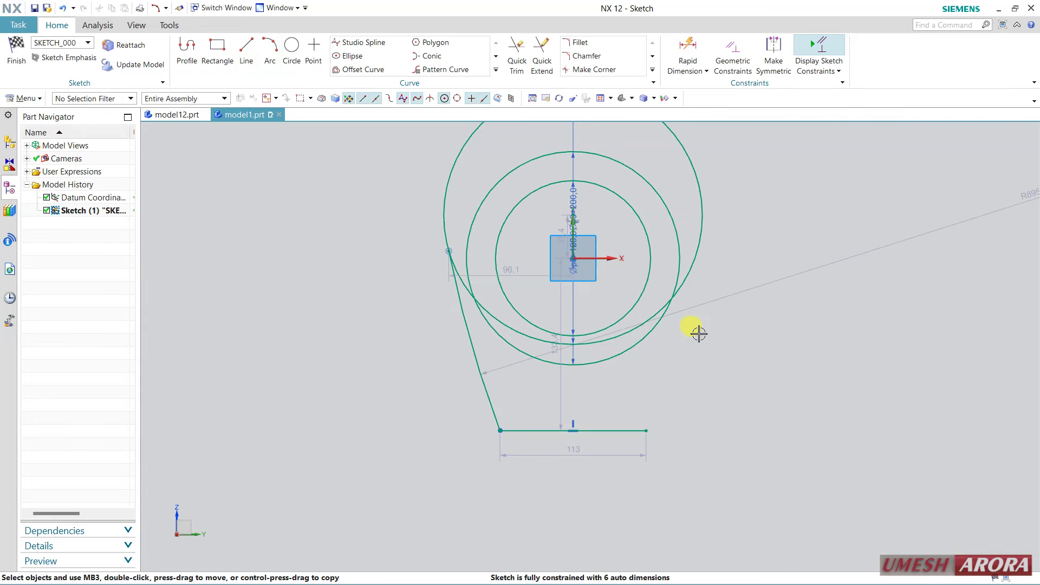
mouse_move(697, 332)
shift+middle_down()
mouse_move(697, 397)
mouse_move(688, 401)
shift+middle_up()
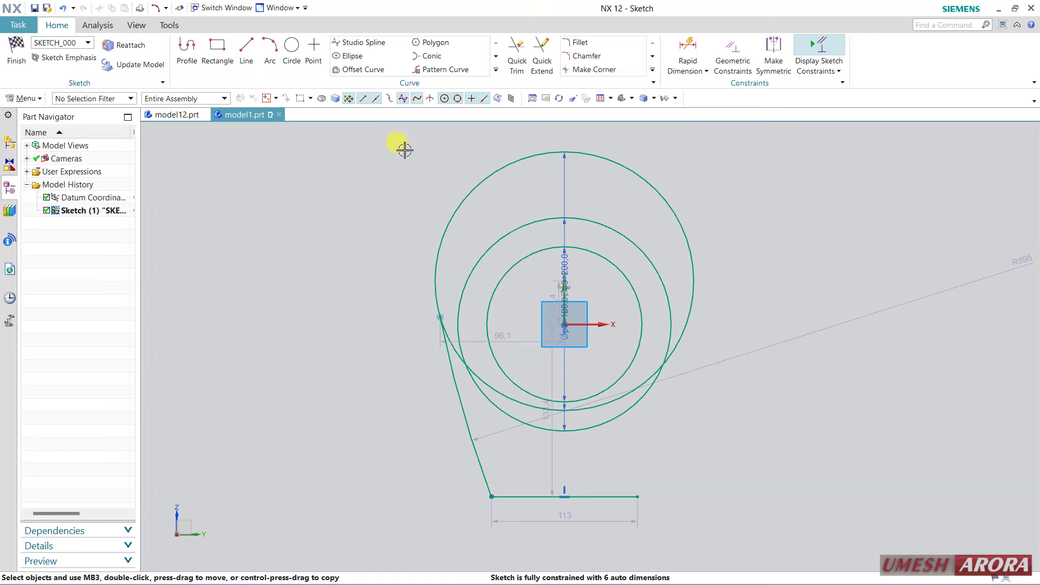
Dimension a 10 gap between the outer and middle circle tops, plus an outer-to-inner circle offset.
click(691, 40)
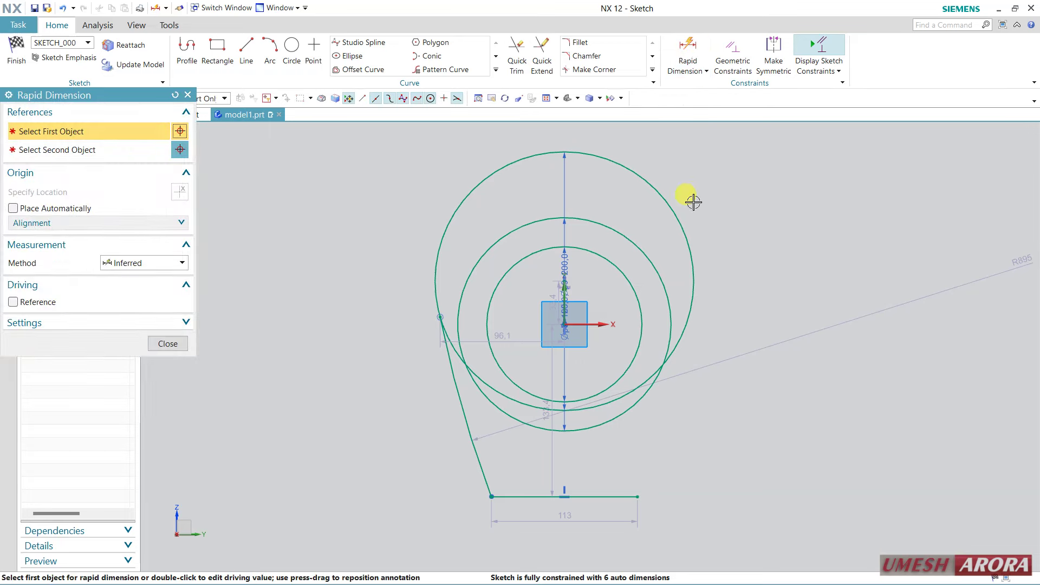
click(564, 149)
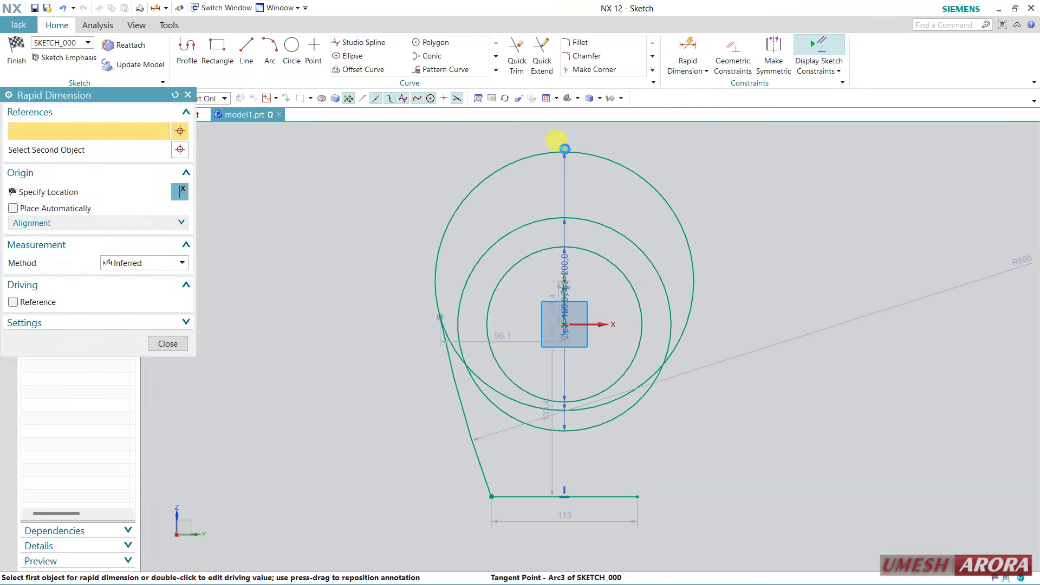
click(563, 216)
click(600, 179)
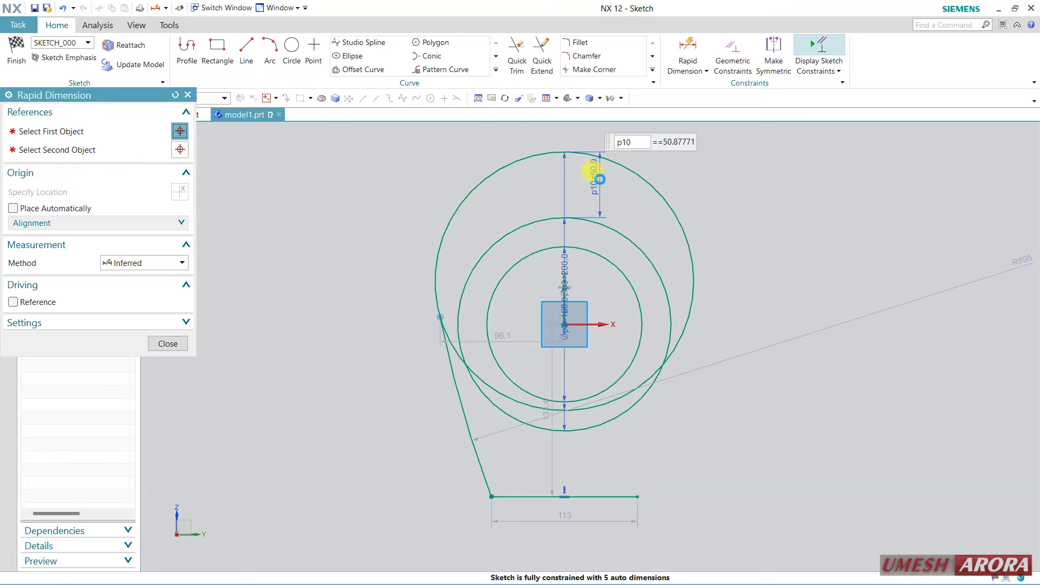
text(10)
key(Return)
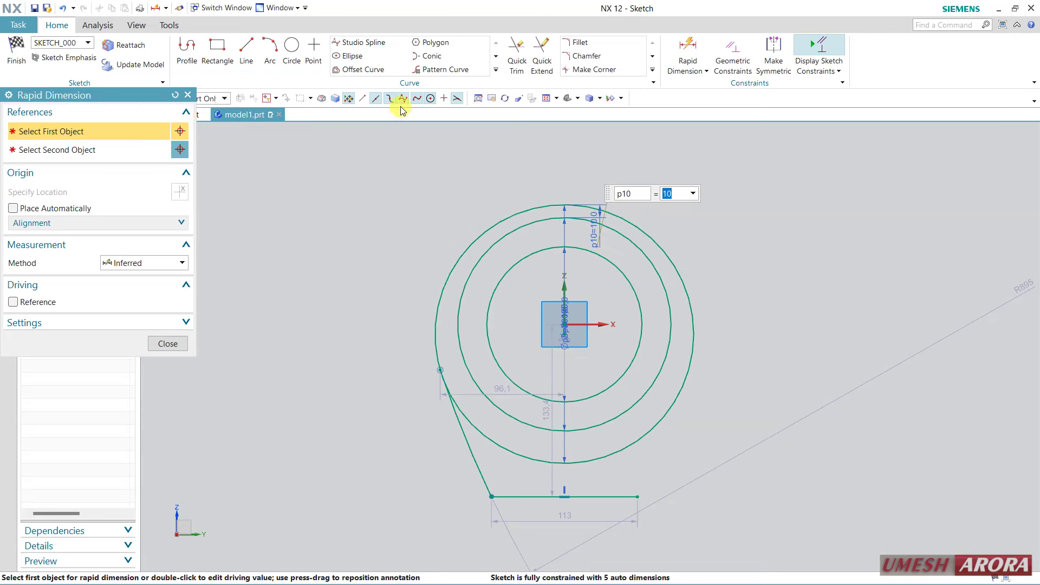
click(565, 205)
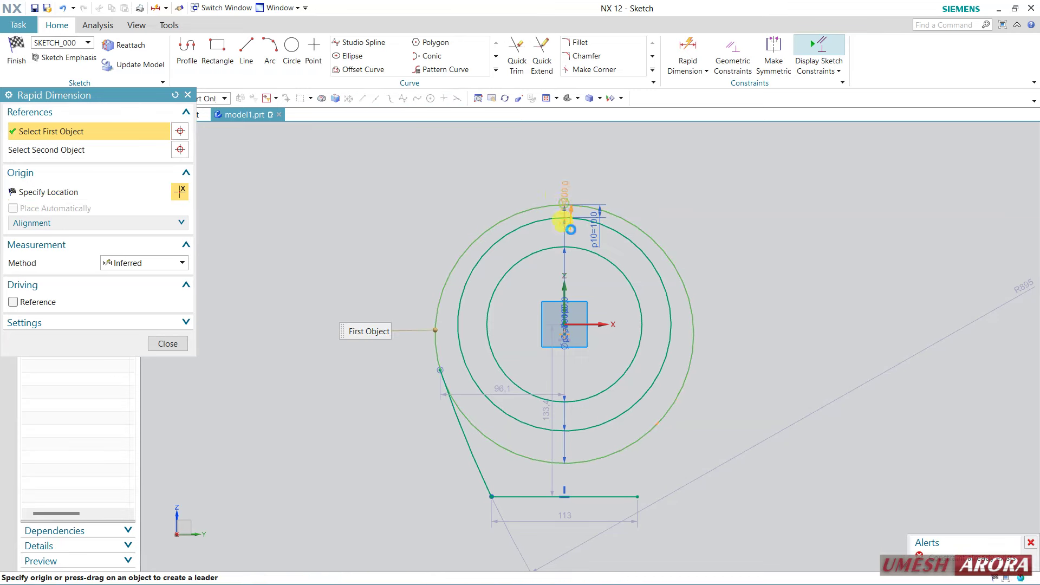
click(566, 246)
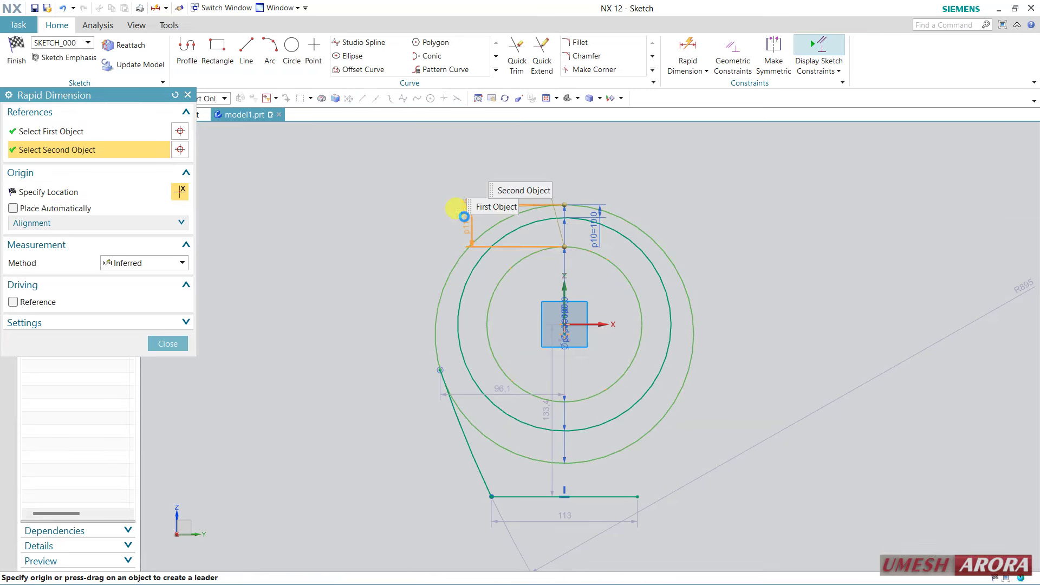
click(454, 198)
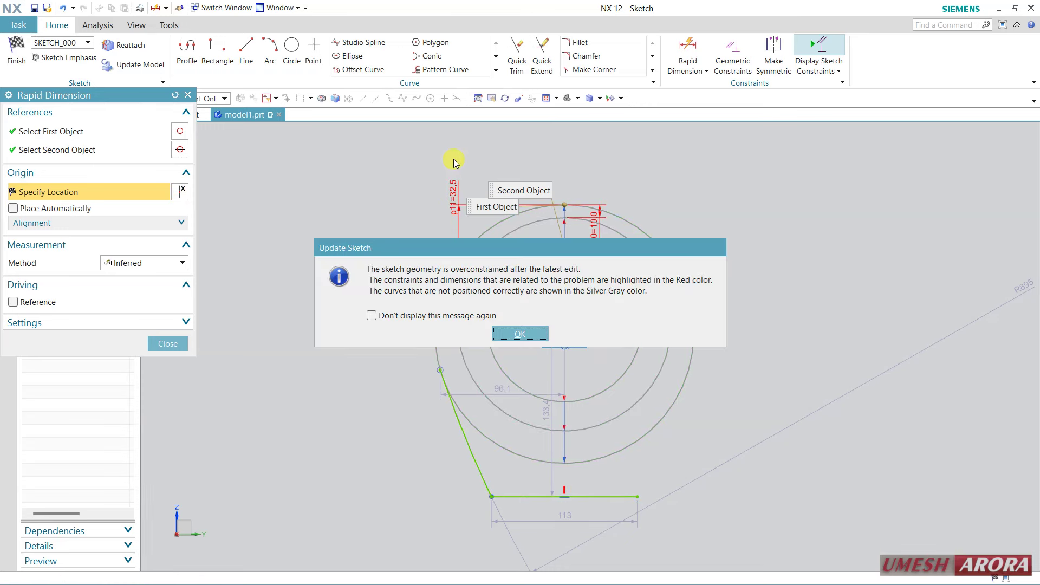
key(Return)
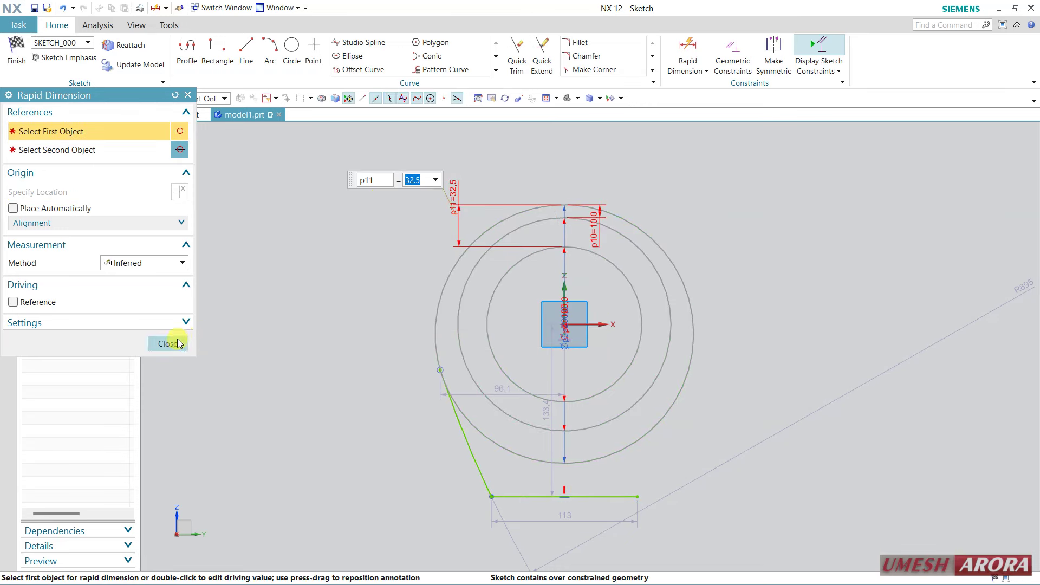
click(179, 343)
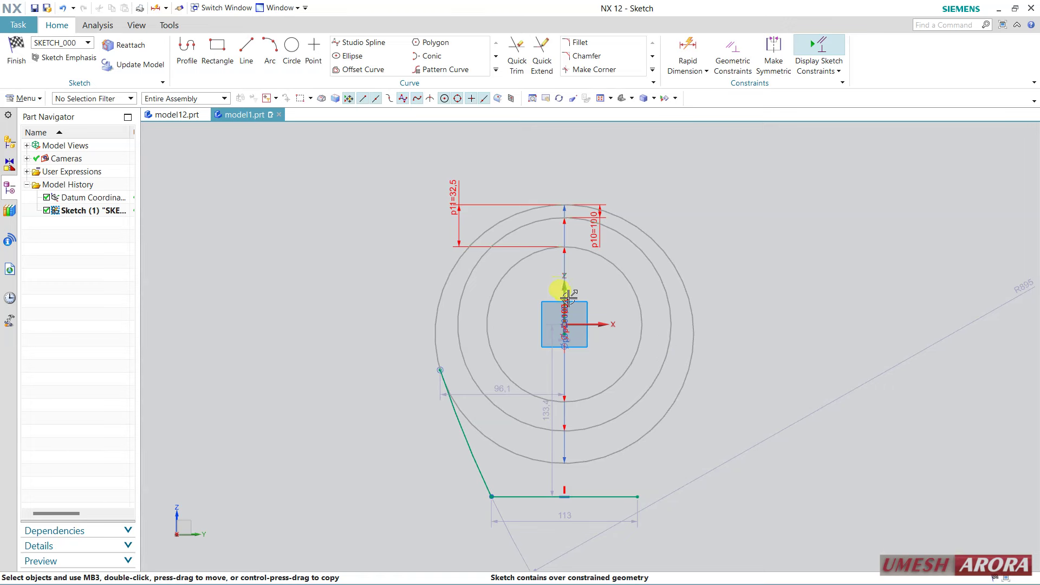
Move the dimensions off the centre and delete the conflicting Ø120 diameter dimension.
drag(557, 290, 719, 239)
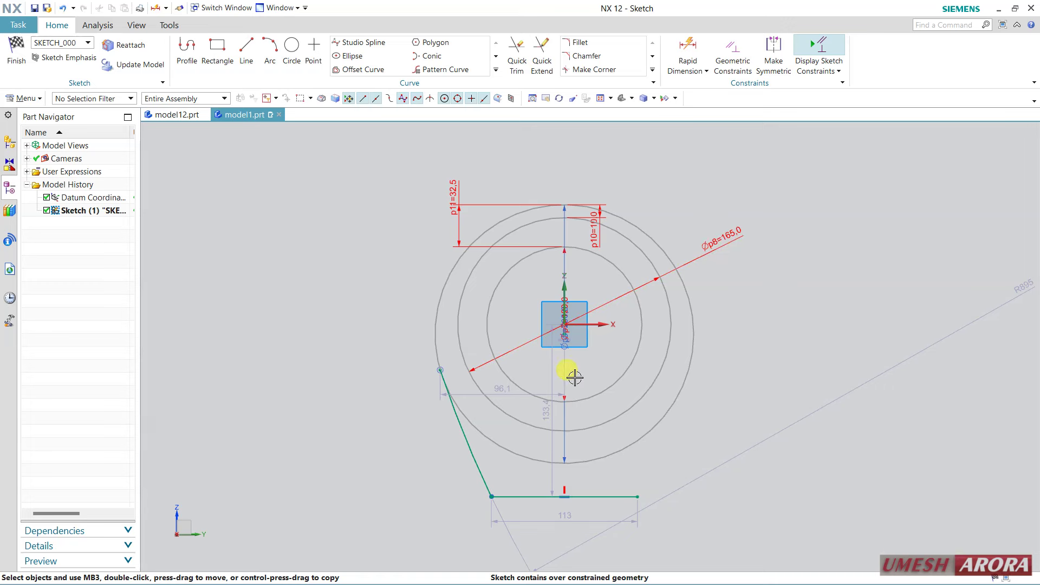
drag(566, 393, 359, 304)
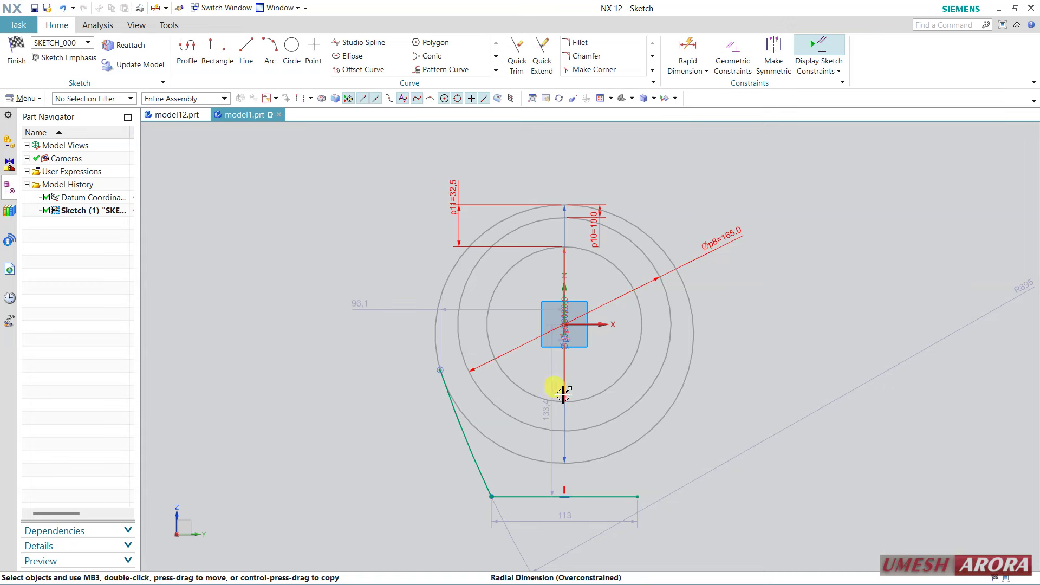
drag(557, 392, 759, 343)
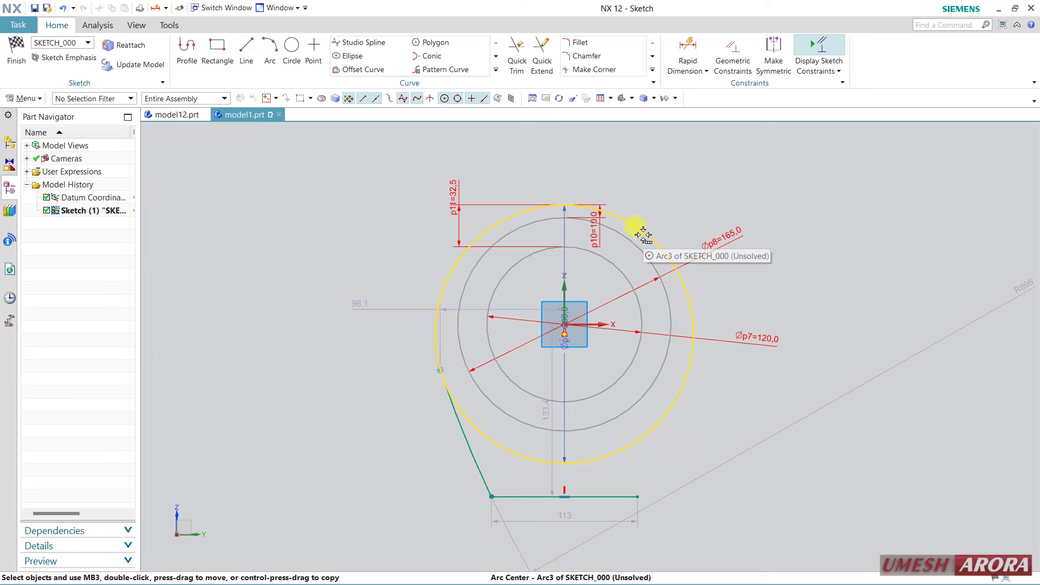
click(763, 341)
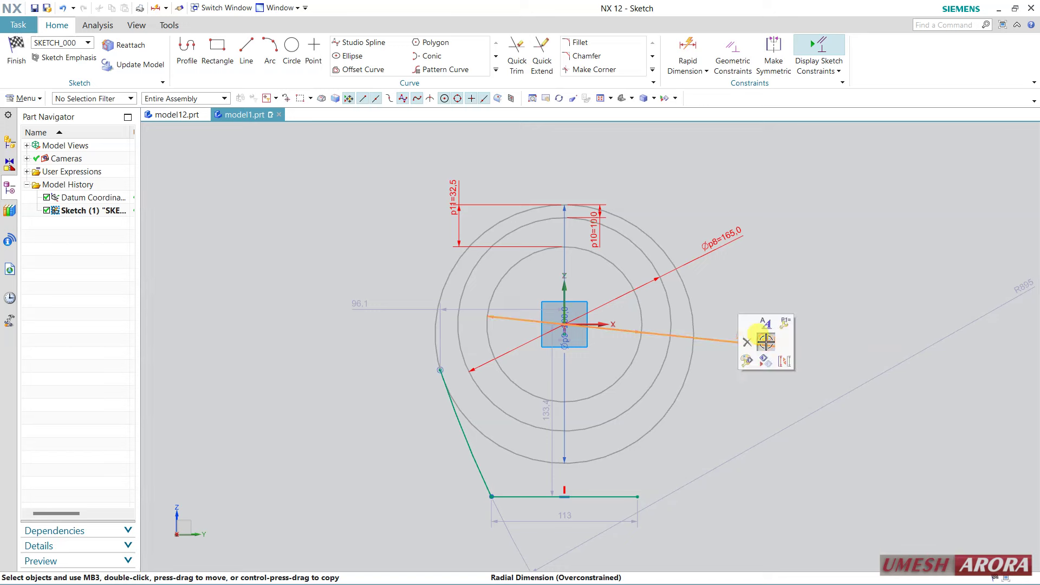
click(747, 342)
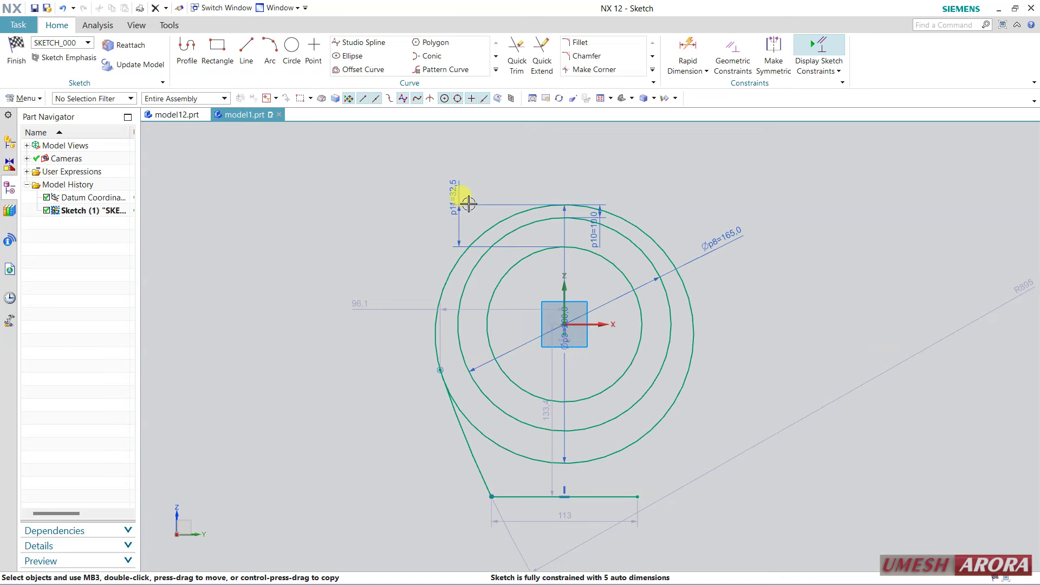
Change the ring gap dimension p11 from 32.5 to 25.
double_click(450, 198)
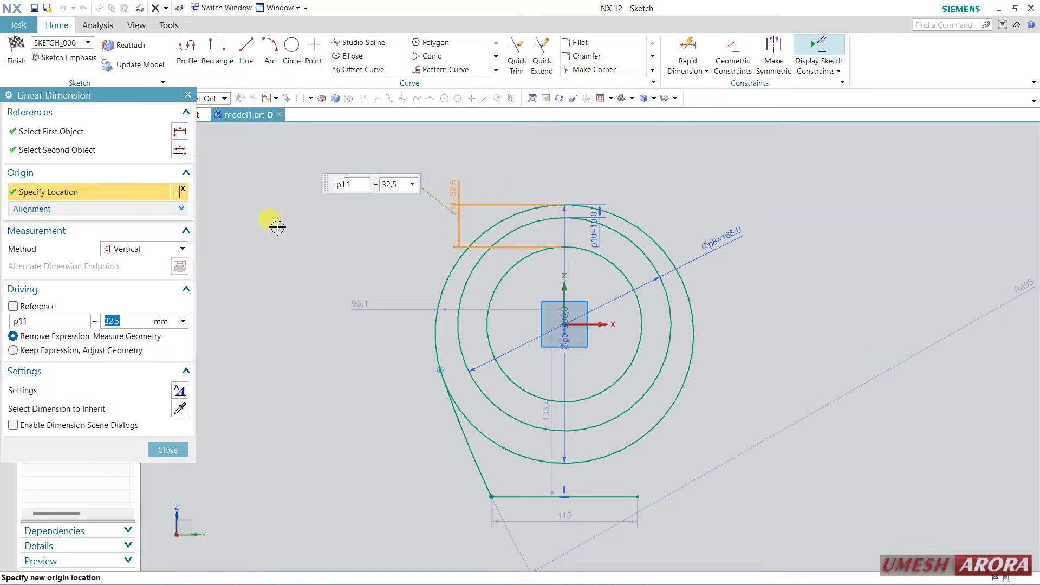
text(25)
key(Return)
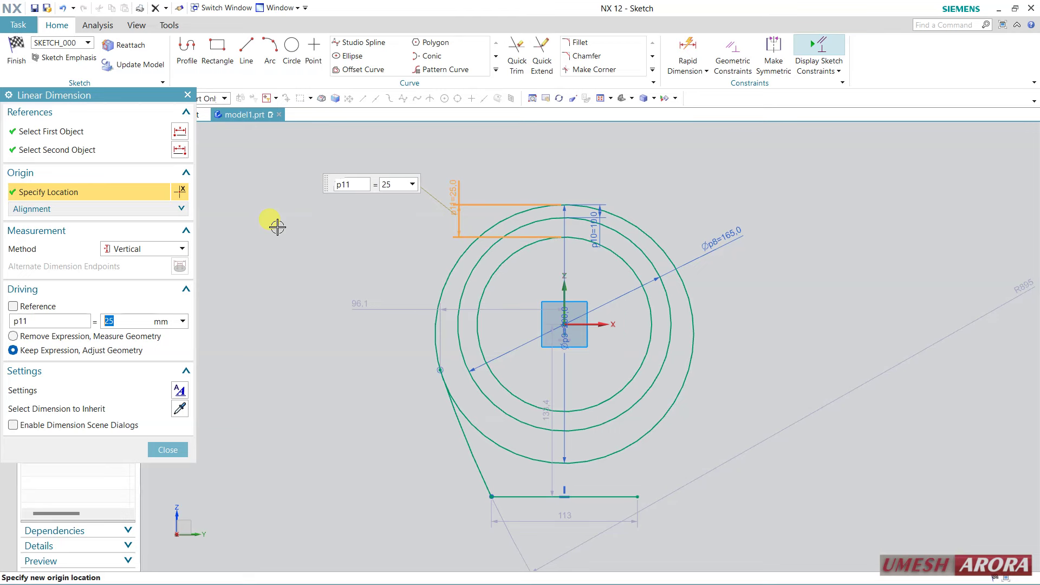
click(167, 450)
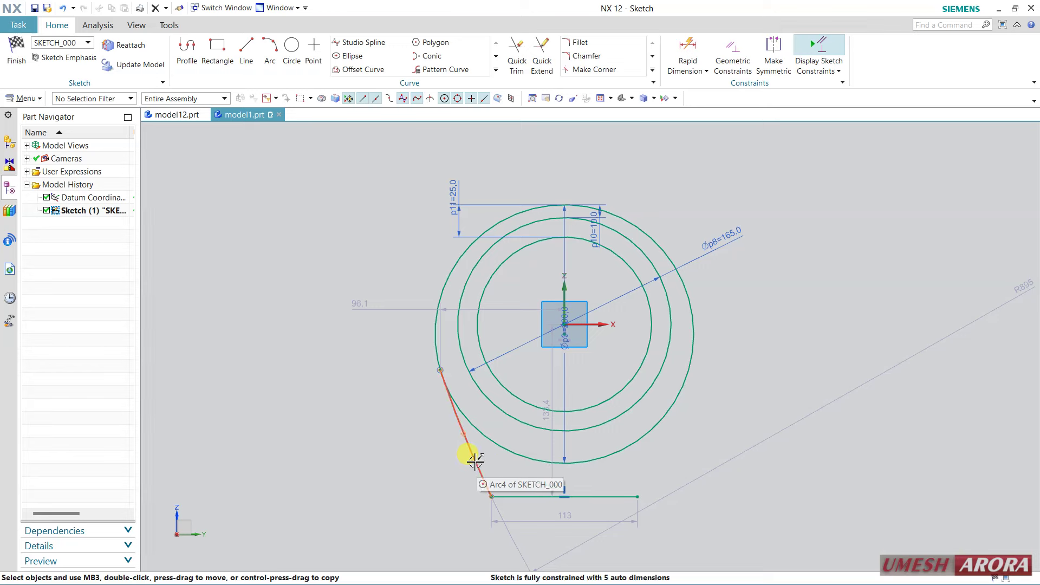
Make the slanted side line tangent to the outer circle.
click(476, 460)
click(435, 335)
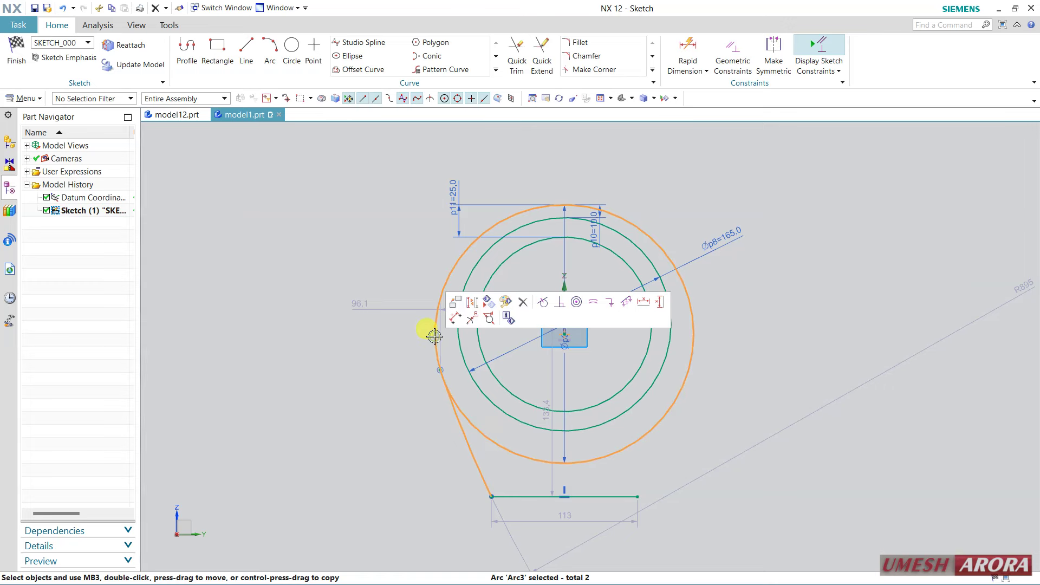
click(541, 305)
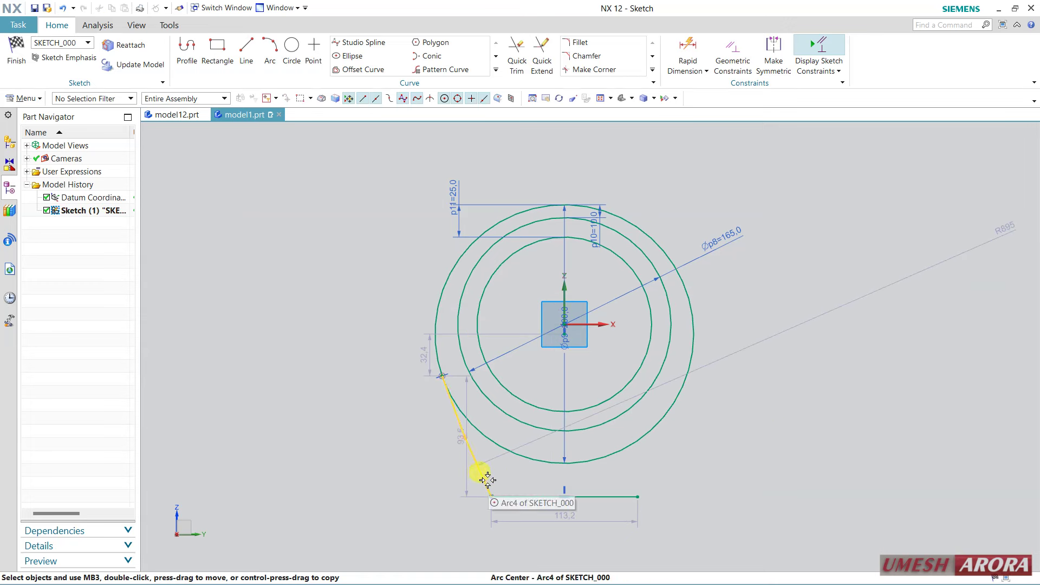
click(476, 467)
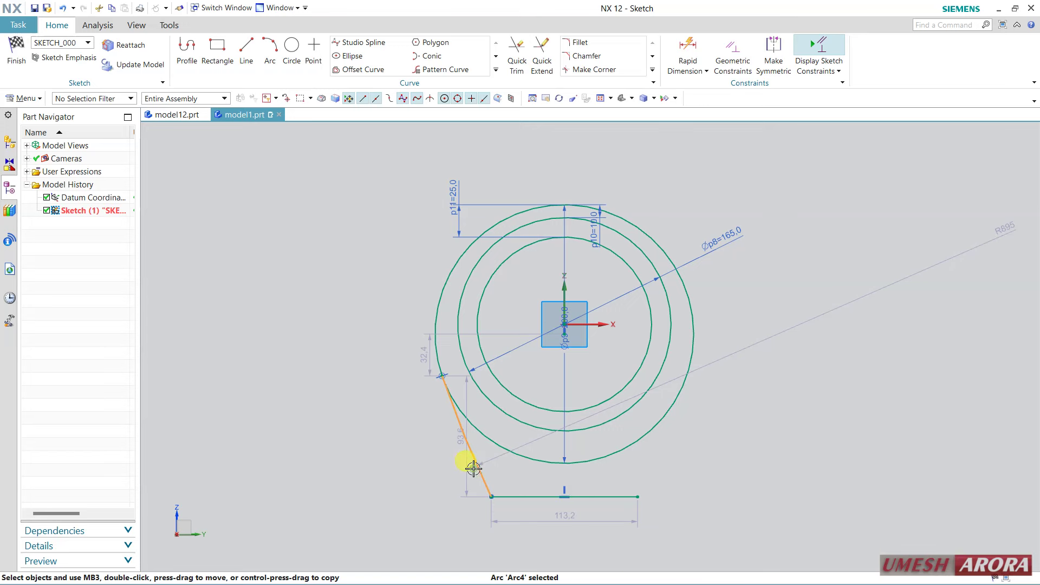
click(497, 69)
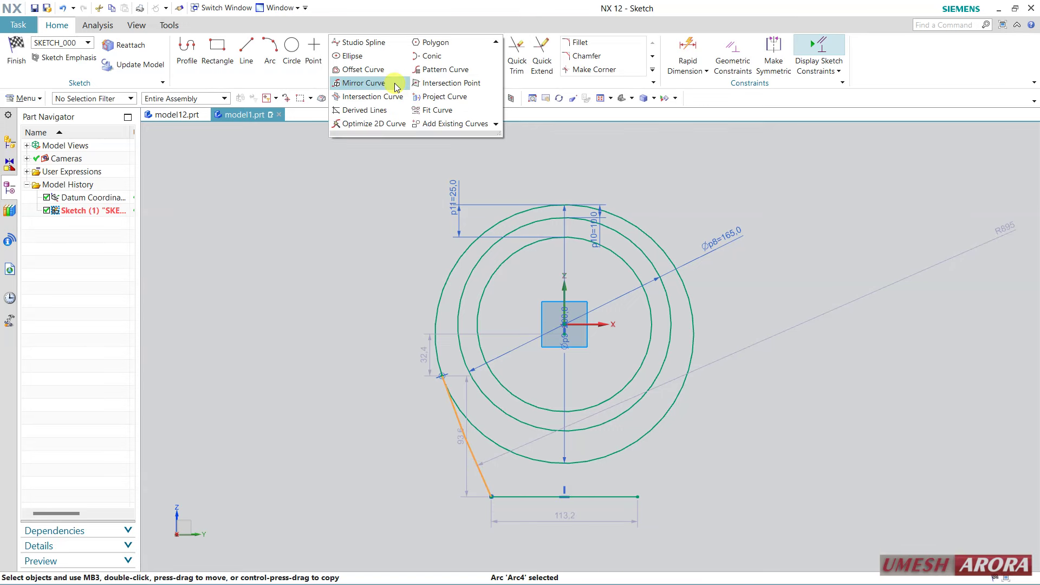
Mirror the slanted side line about the vertical Z axis.
click(364, 83)
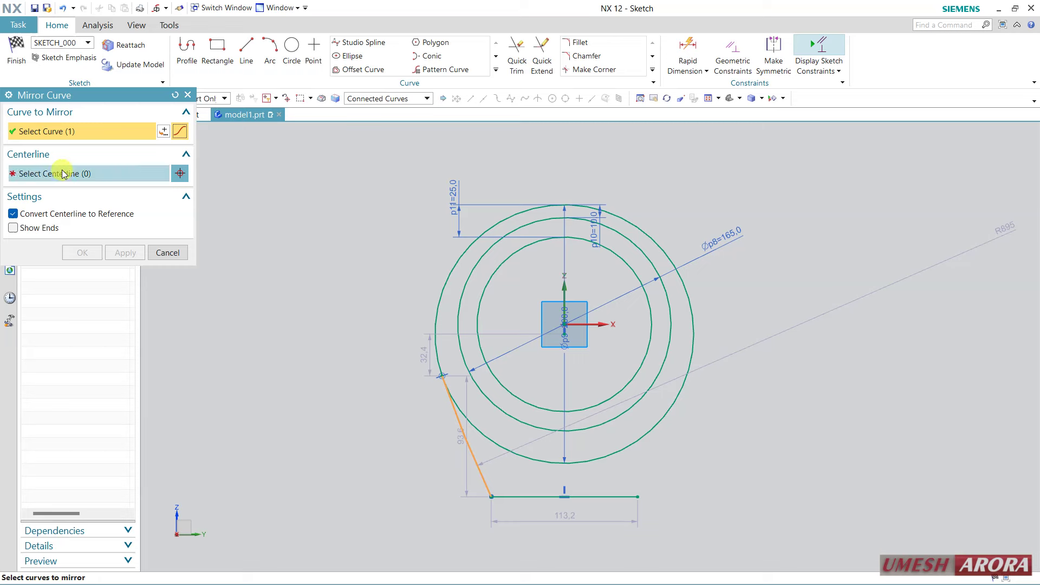
click(564, 283)
middle_click(835, 401)
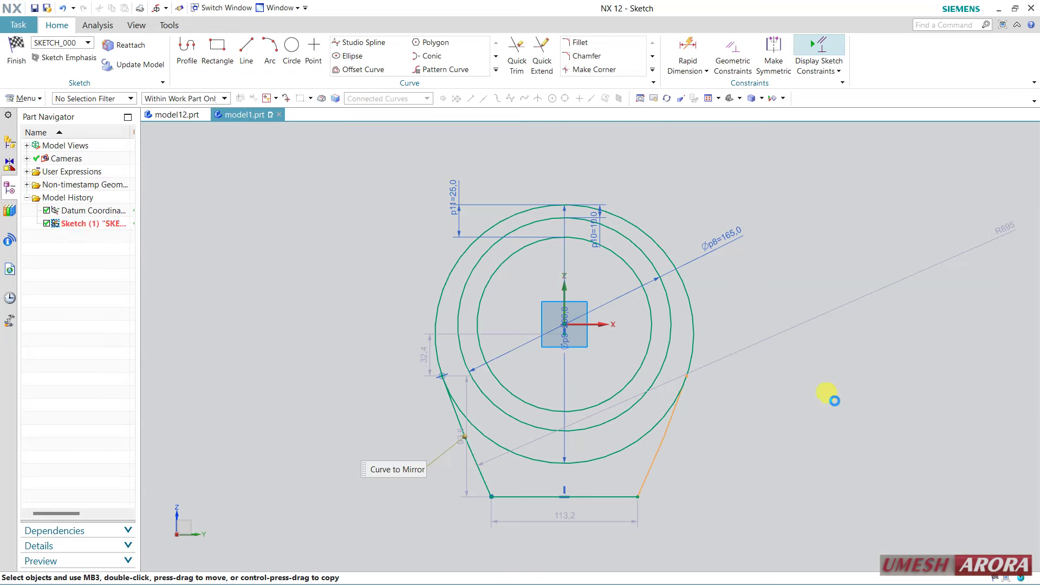
shift+middle_drag(792, 402, 821, 328)
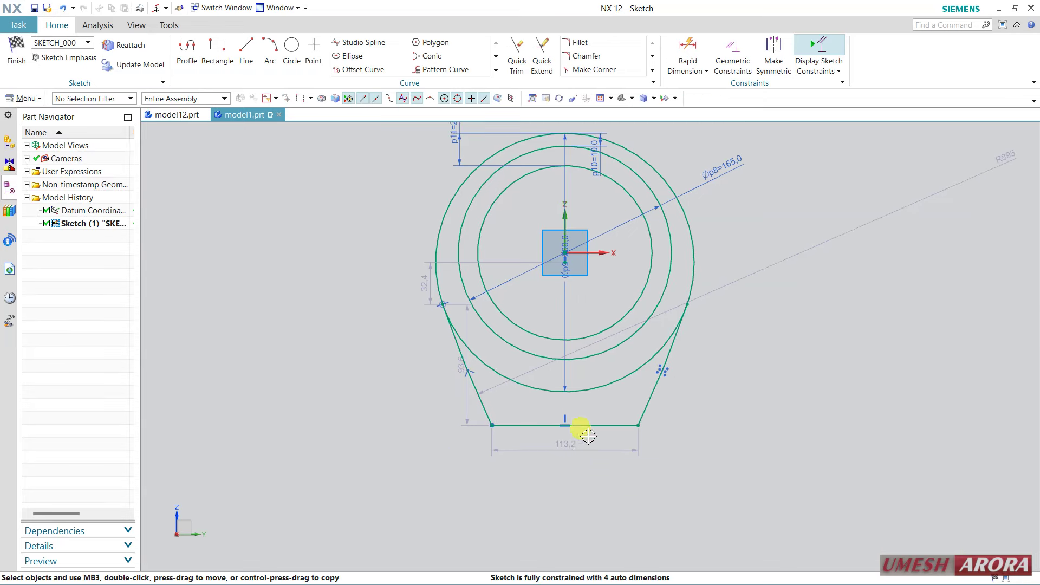
Set the base line width to 120 and the overall height to 210.
click(565, 442)
text(12)
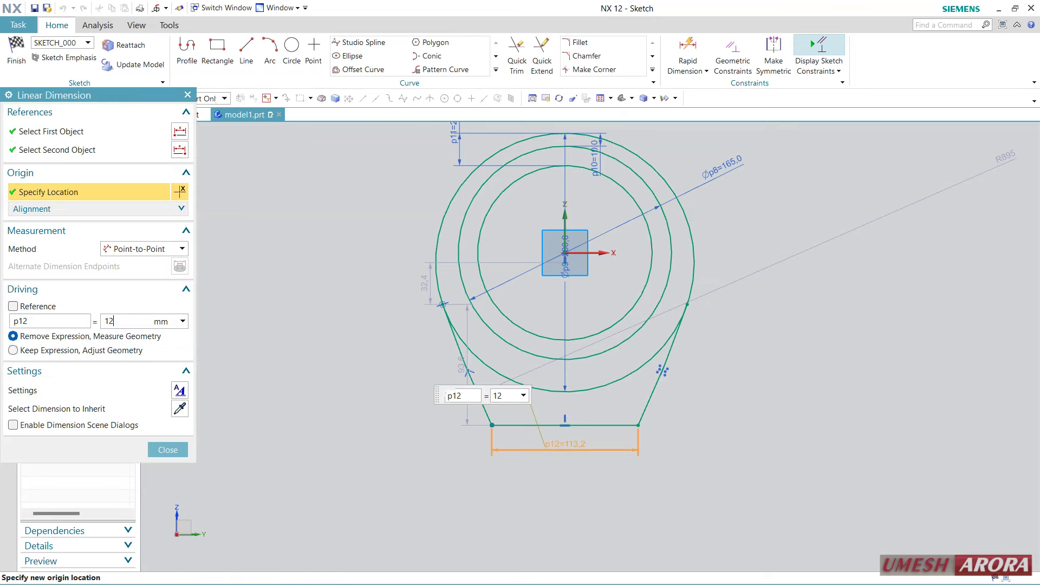
text(0)
key(Return)
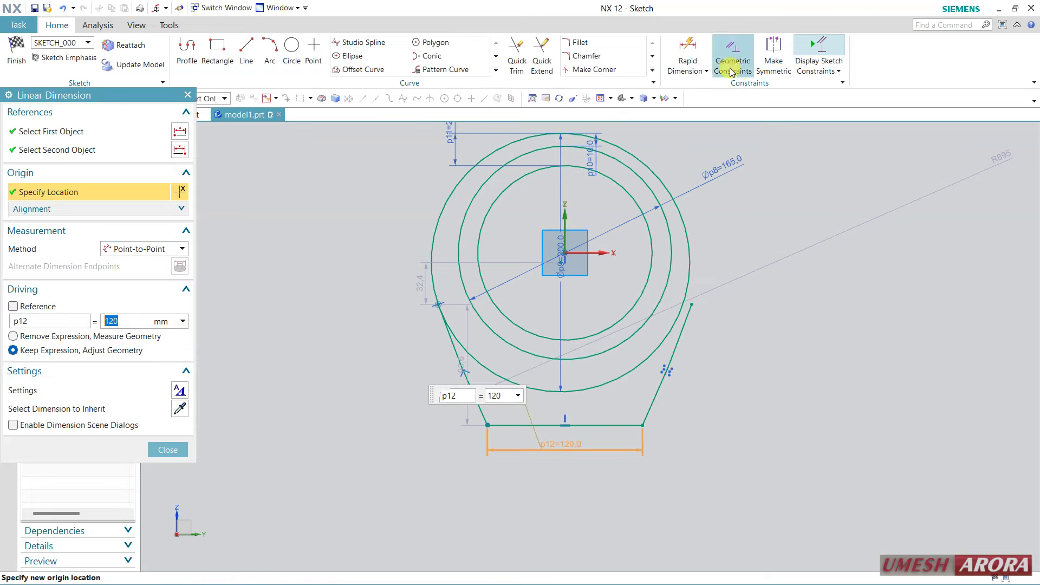
click(688, 51)
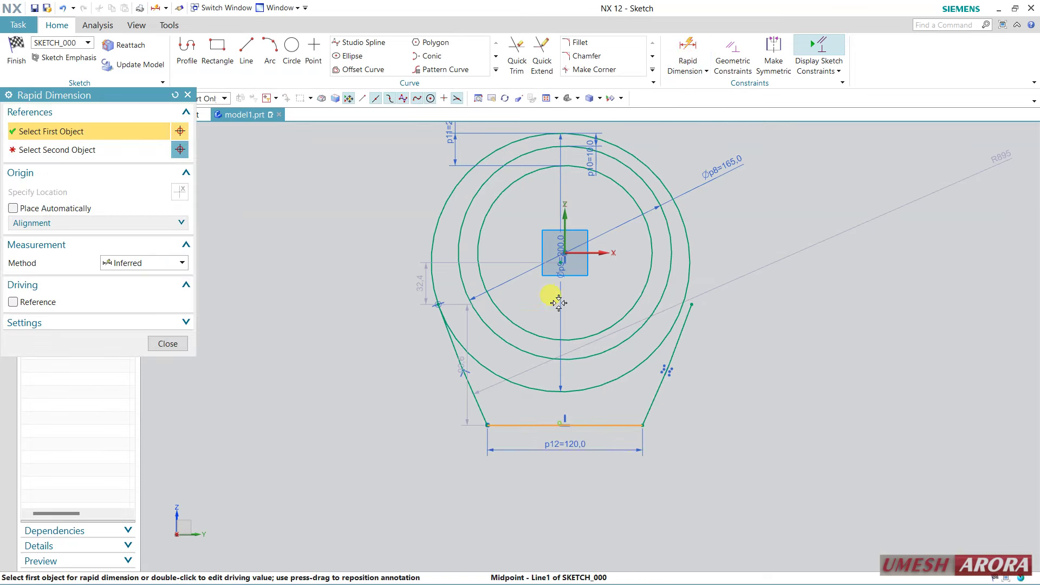
click(559, 422)
click(562, 134)
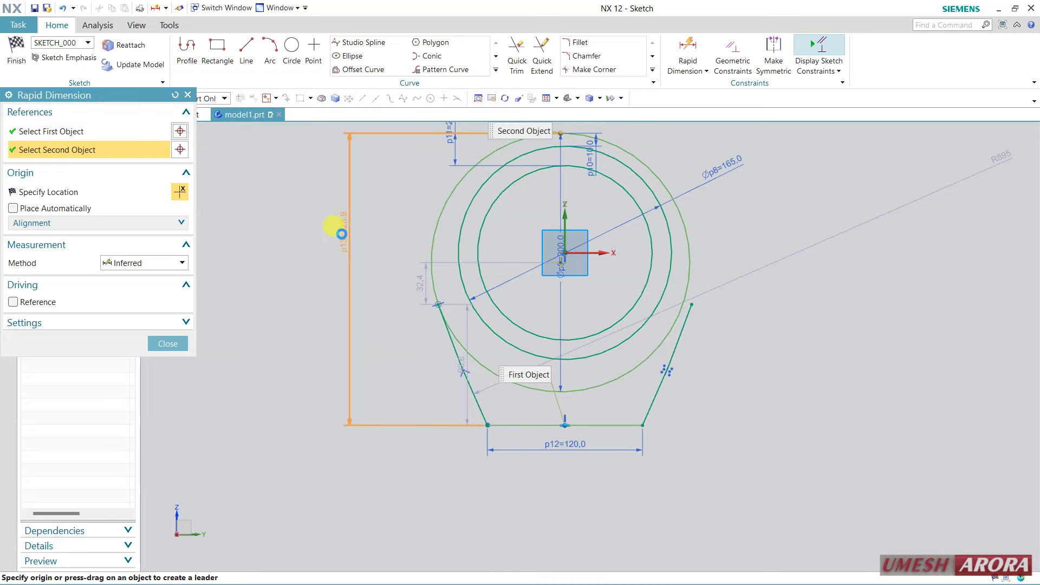
click(340, 234)
text(210)
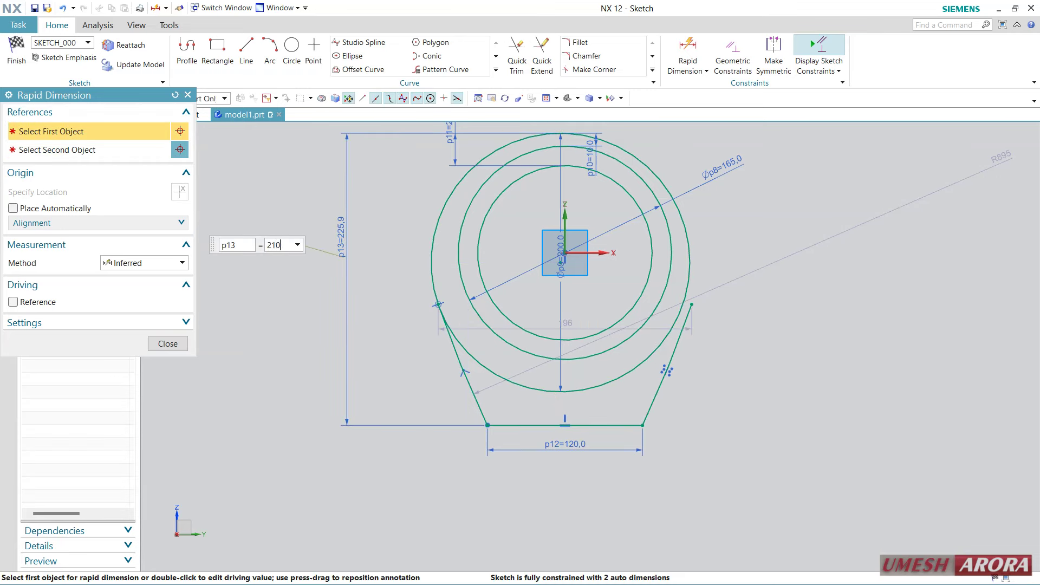
key(Return)
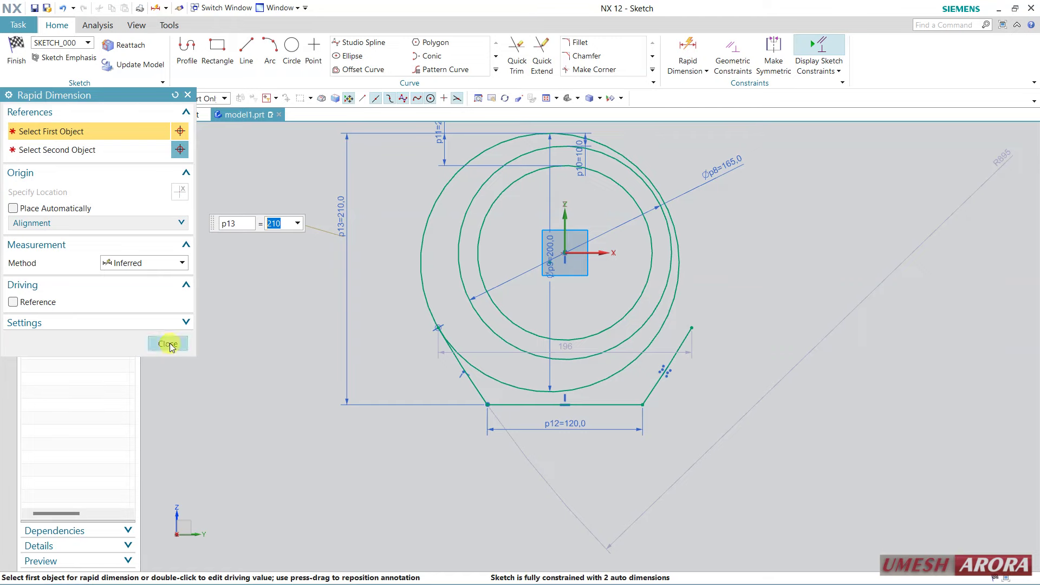
click(167, 344)
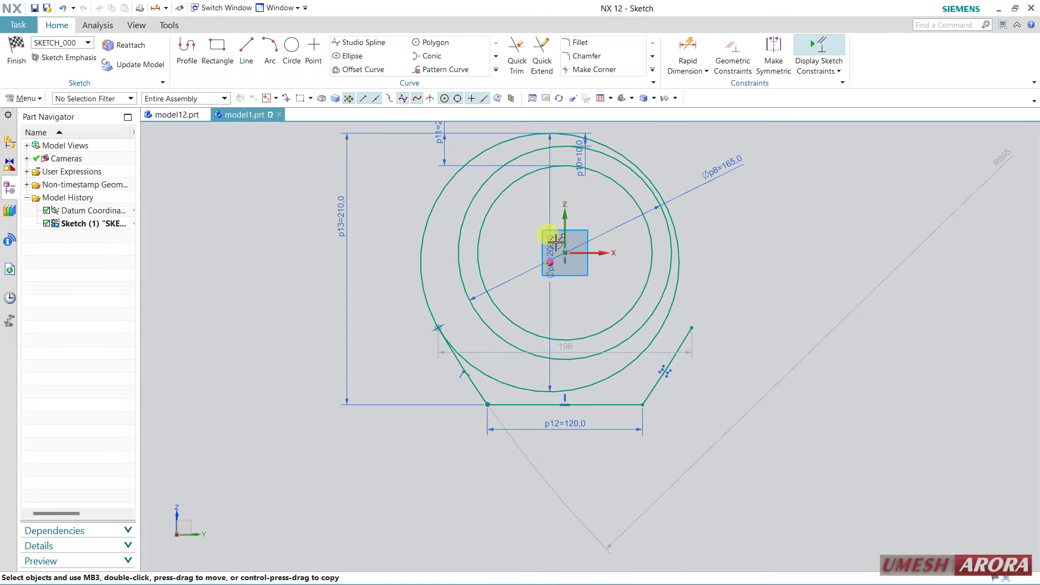
Constrain the circles' centre onto the Z axis.
click(567, 213)
click(595, 198)
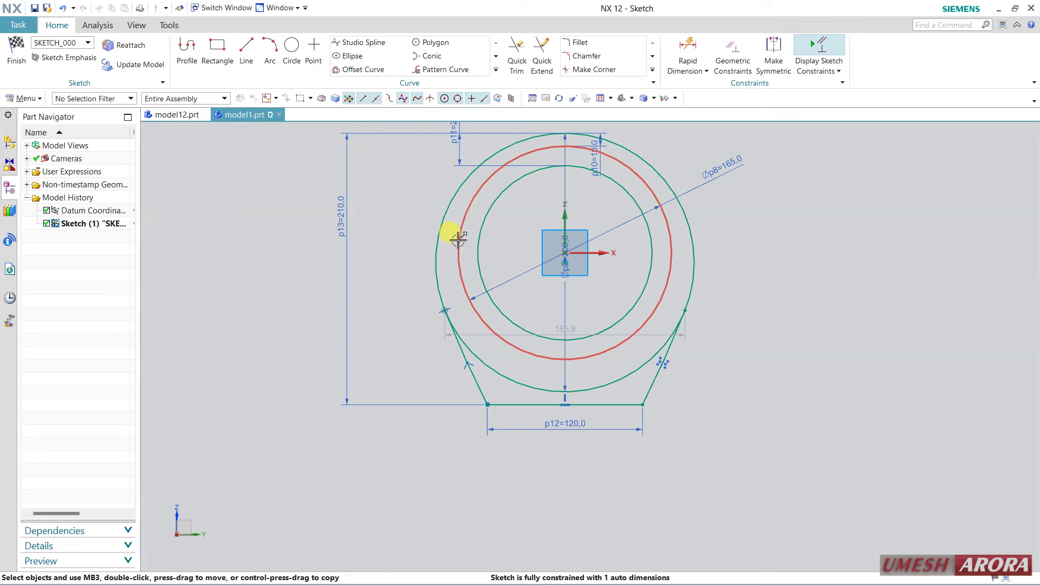
scroll(458, 239, up, 2)
scroll(395, 320, down, 1)
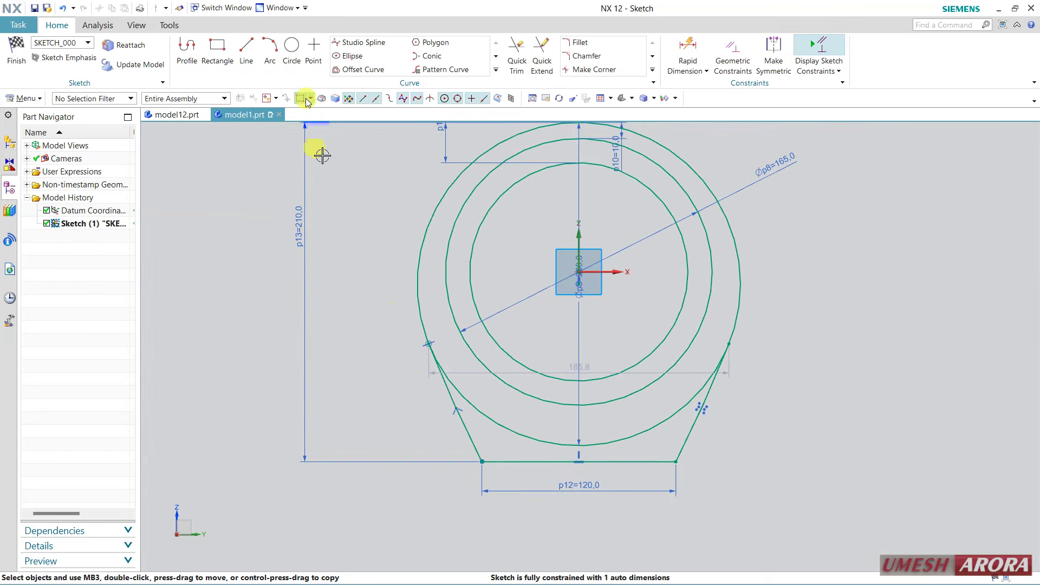
Draw a short line up and left from the bottom-left corner.
click(247, 53)
click(482, 461)
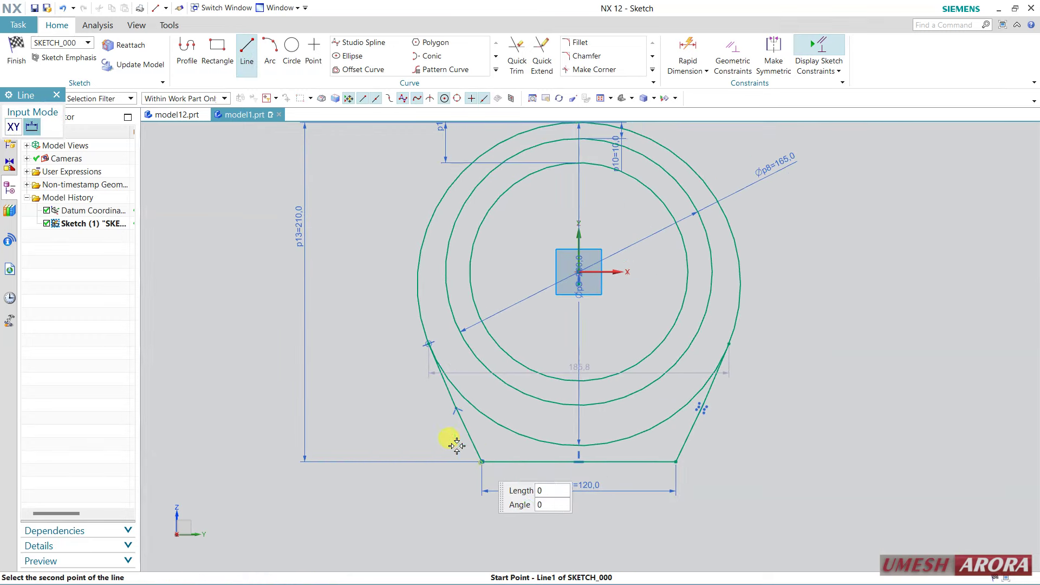
click(440, 432)
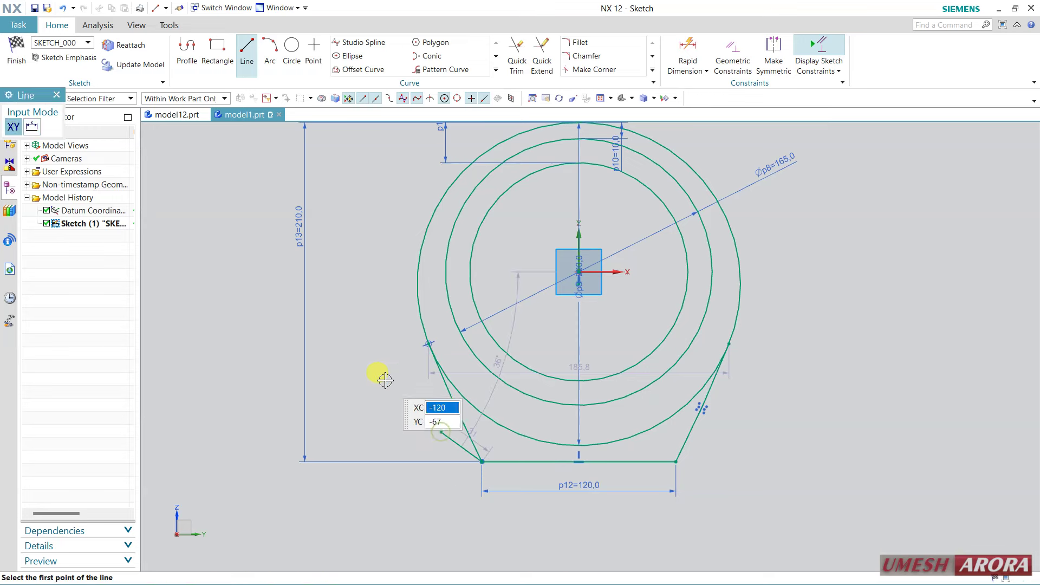
key(Escape)
Dimension the angle between the base line and the short corner line to 120°.
click(706, 71)
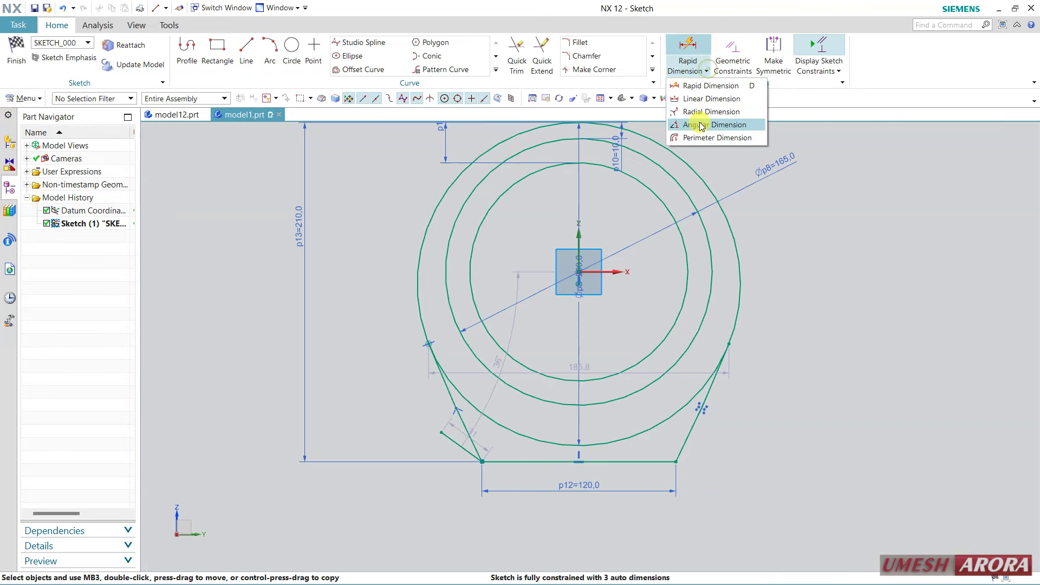
click(699, 125)
click(507, 458)
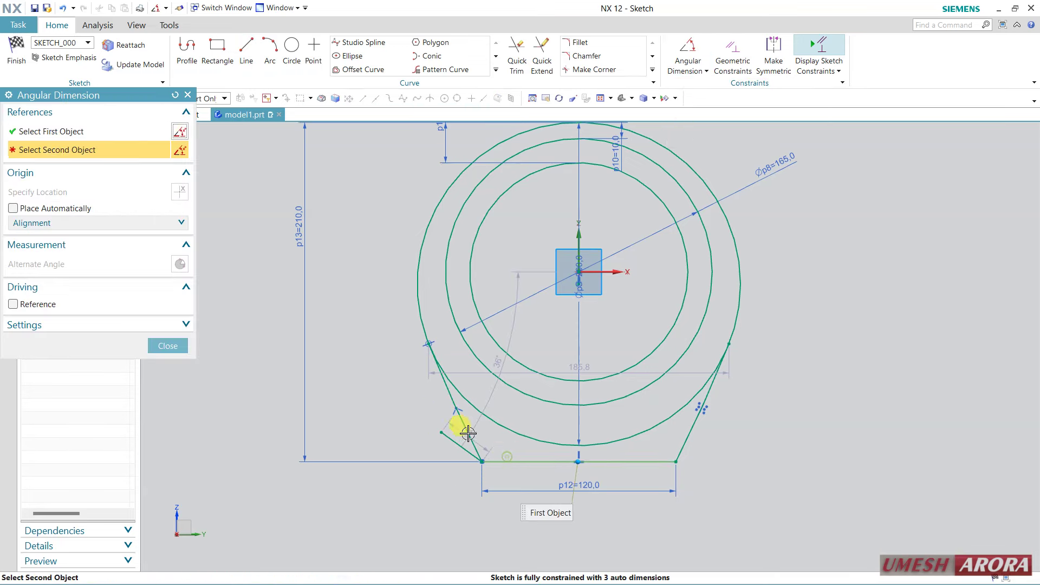
click(471, 450)
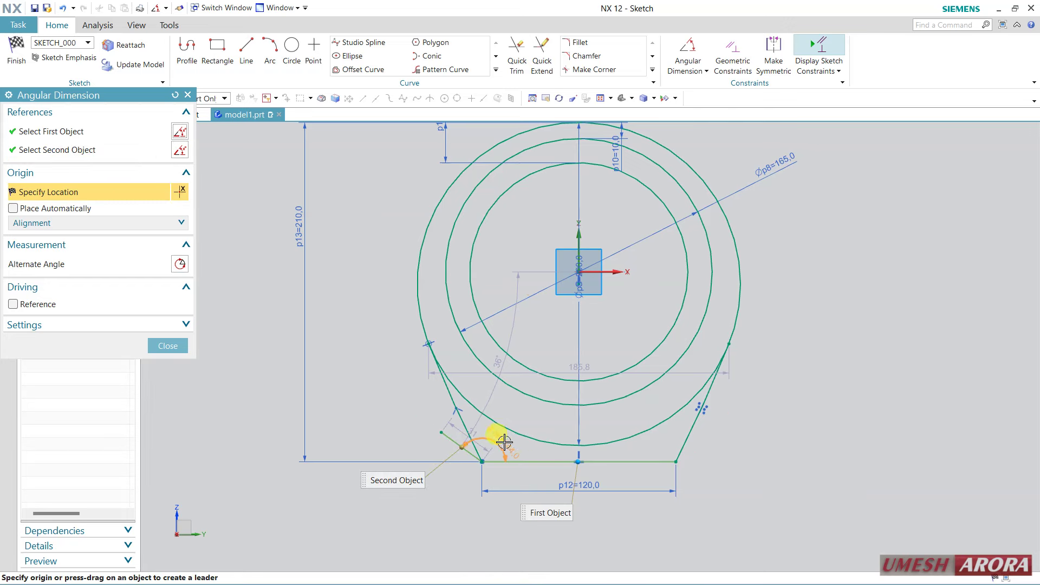
click(500, 438)
text(120)
key(Return)
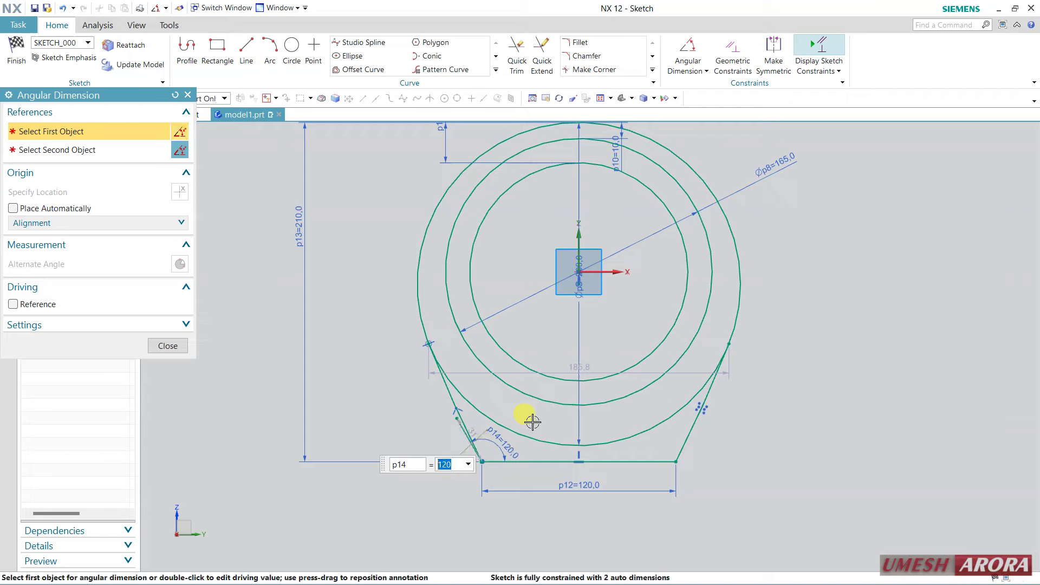
click(178, 346)
scroll(483, 495, up, 3)
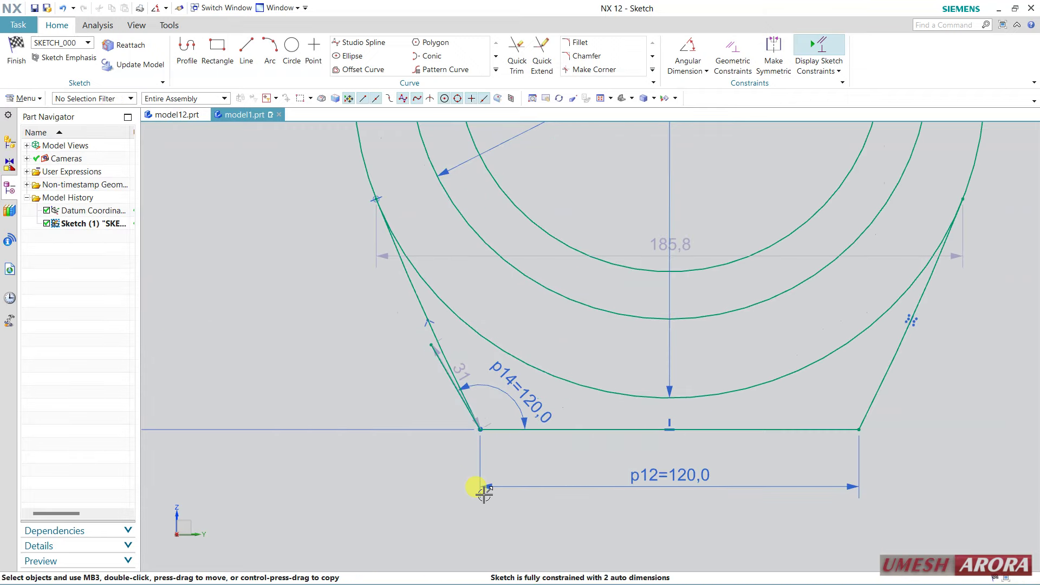
Make the left slanted line tangent to the outer arc.
click(432, 333)
click(436, 360)
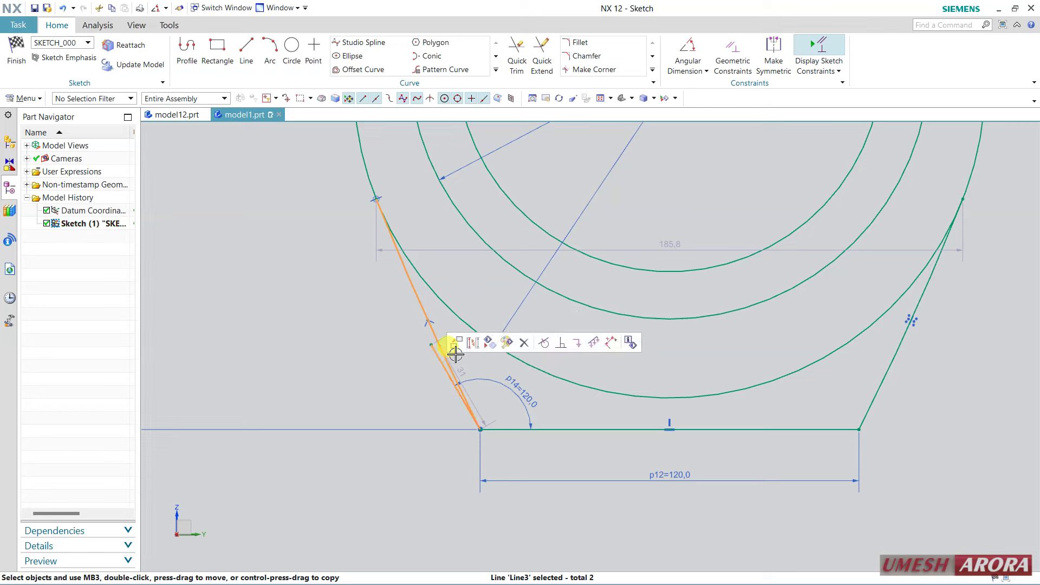
click(543, 345)
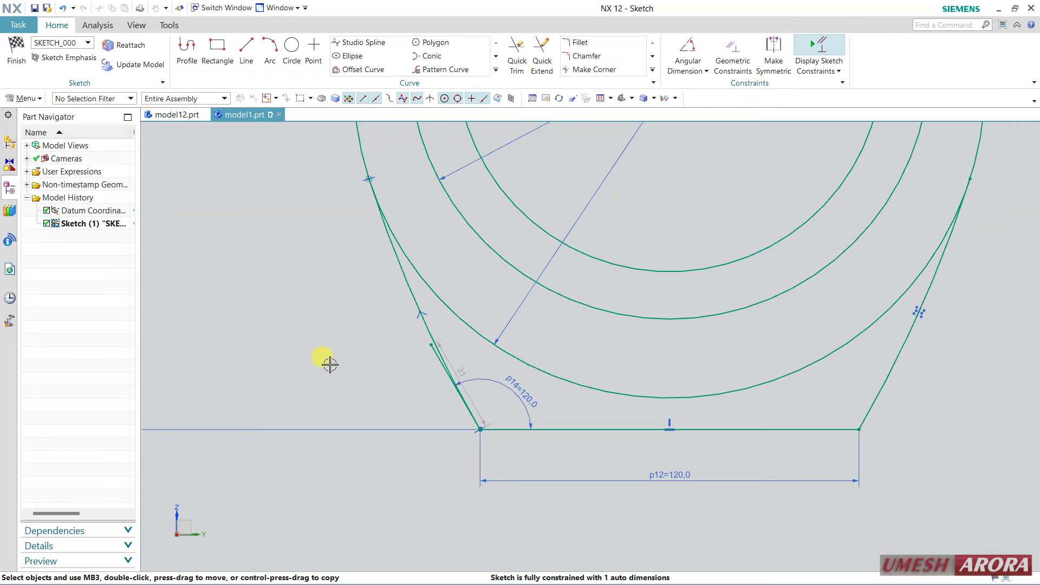
Set the short corner segment's length dimension to 20.
click(430, 347)
click(453, 360)
click(501, 342)
text(20)
key(Return)
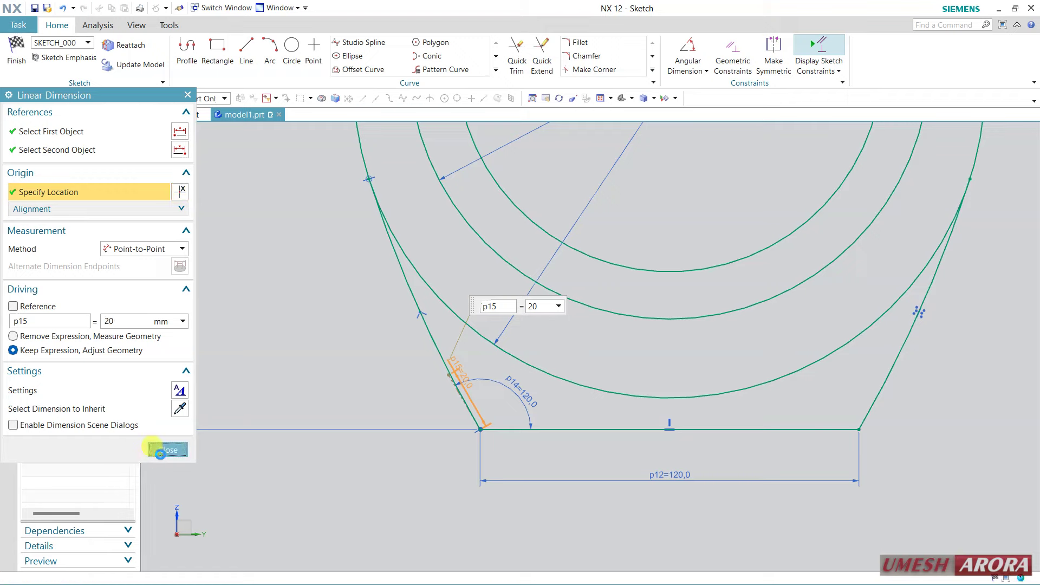
click(154, 450)
scroll(356, 379, down, 3)
shift+middle_drag(760, 240, 777, 342)
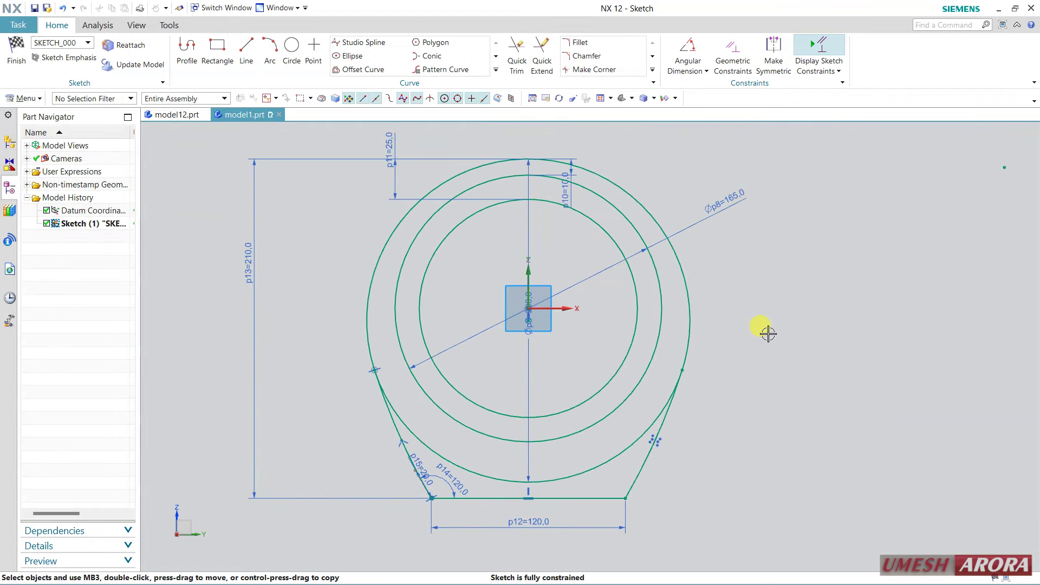
Dimension the innermost circle at Ø135, then delete that overconstrained circle.
click(768, 334)
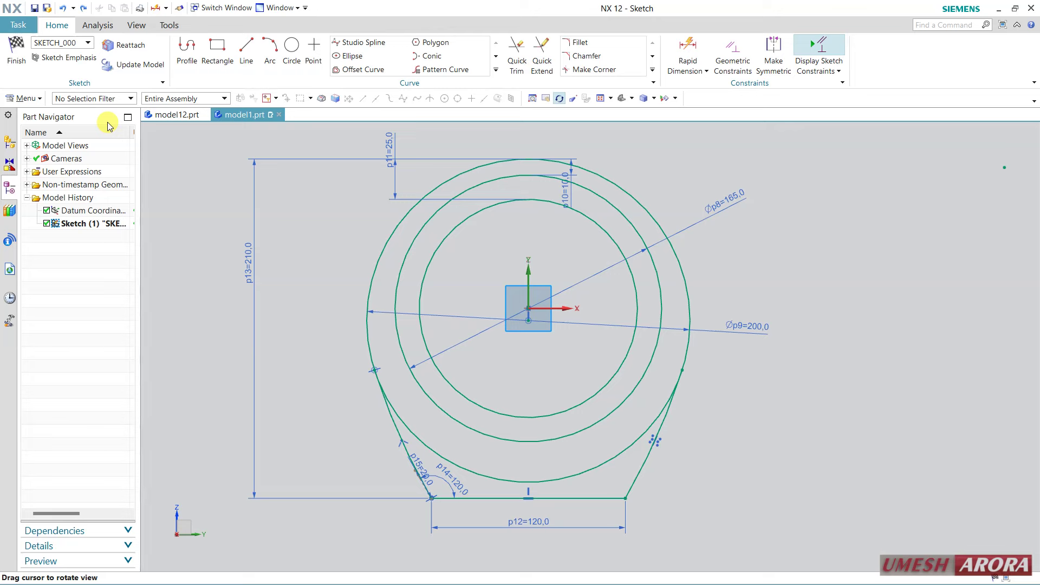
click(687, 38)
click(633, 282)
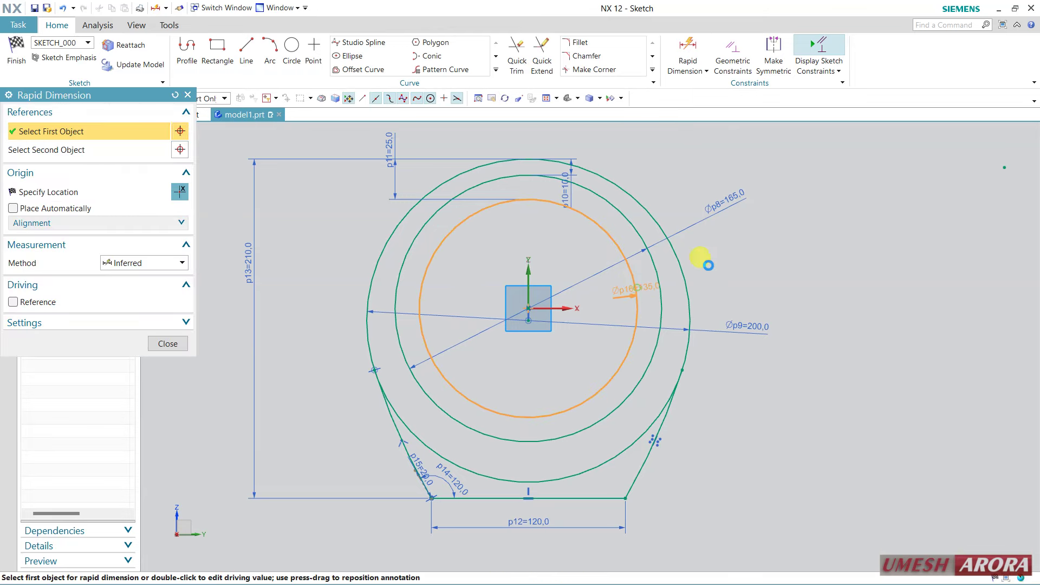
click(725, 261)
click(519, 334)
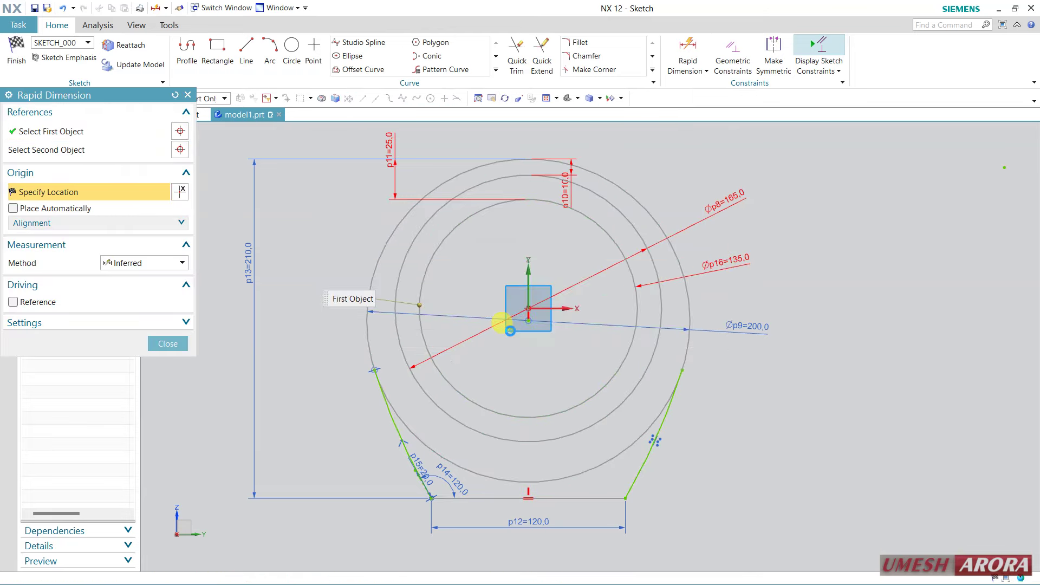
click(162, 343)
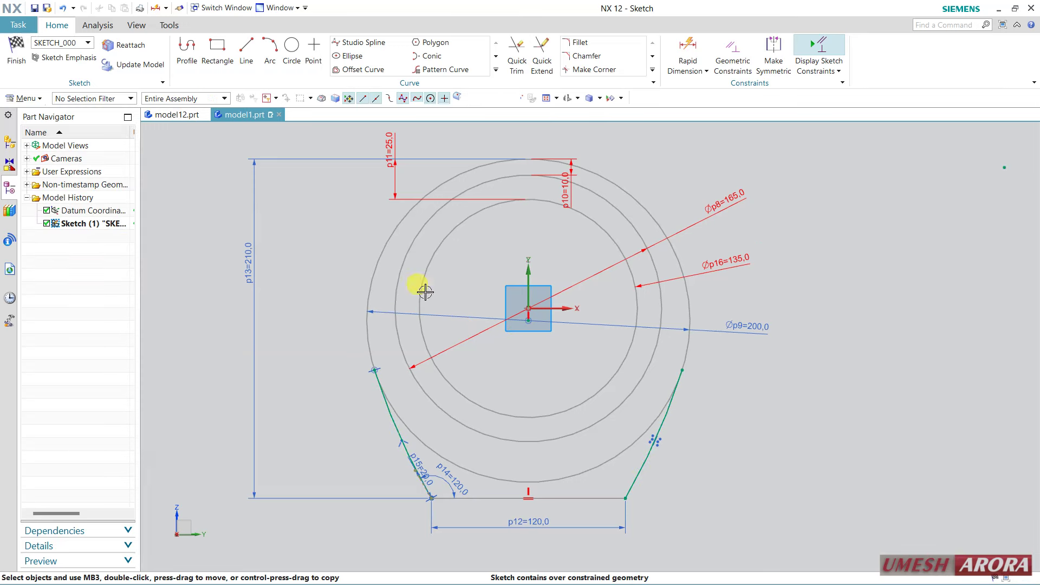
click(594, 226)
click(589, 227)
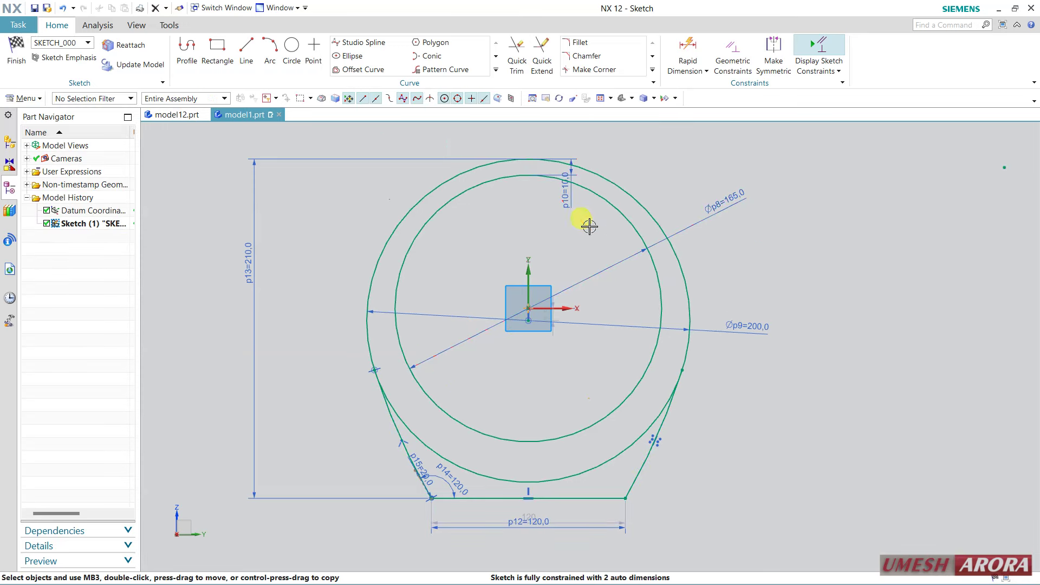
Draw a new circle centred on the origin with a 120 diameter.
click(292, 47)
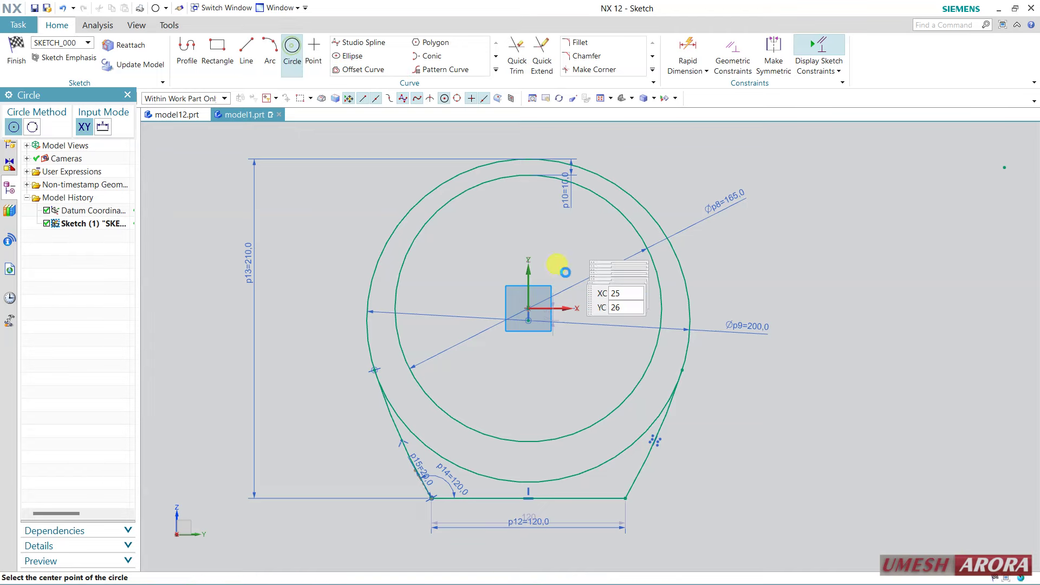
click(530, 293)
click(566, 218)
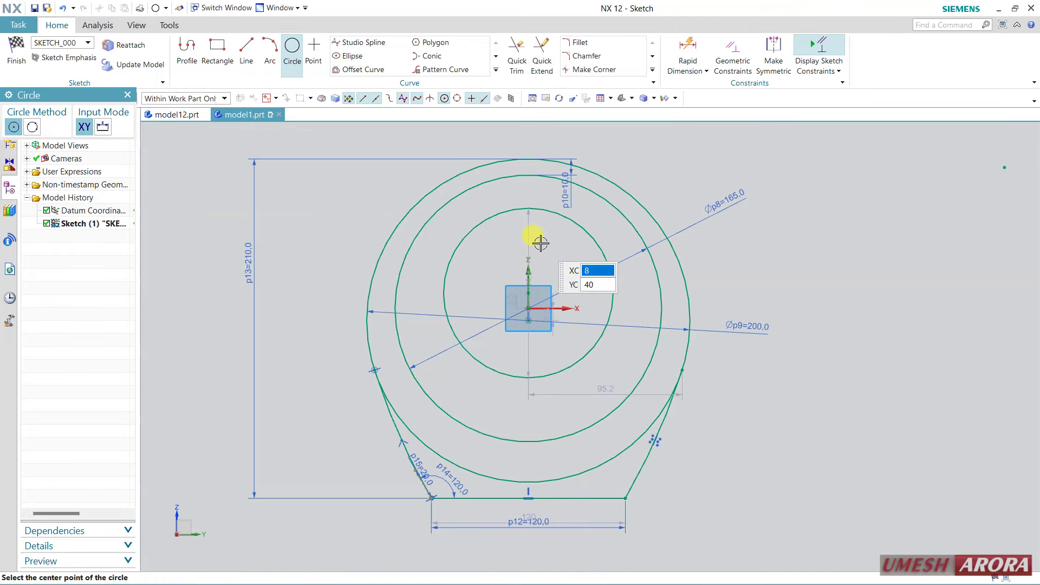
key(Escape)
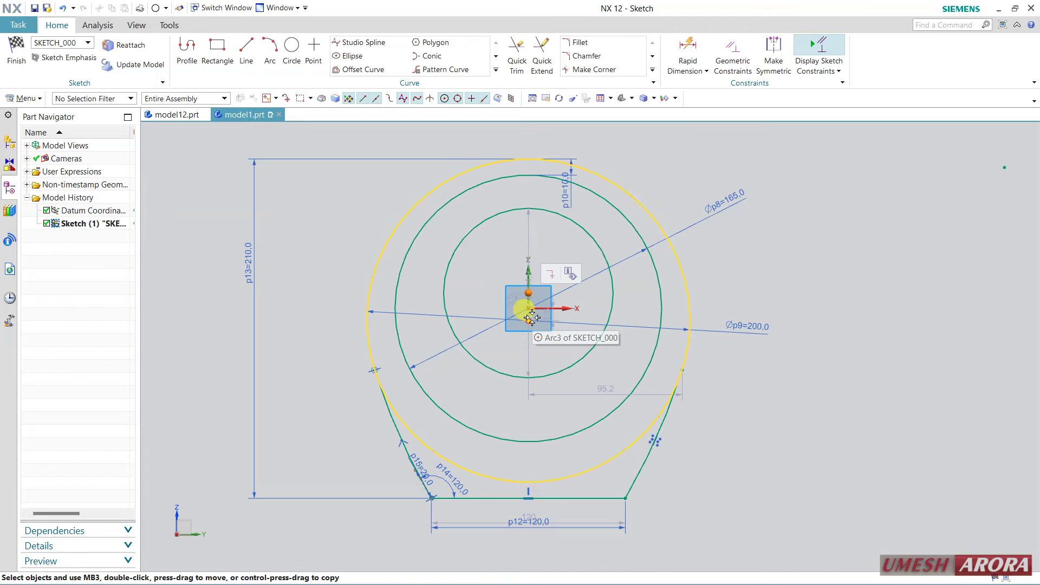
click(529, 313)
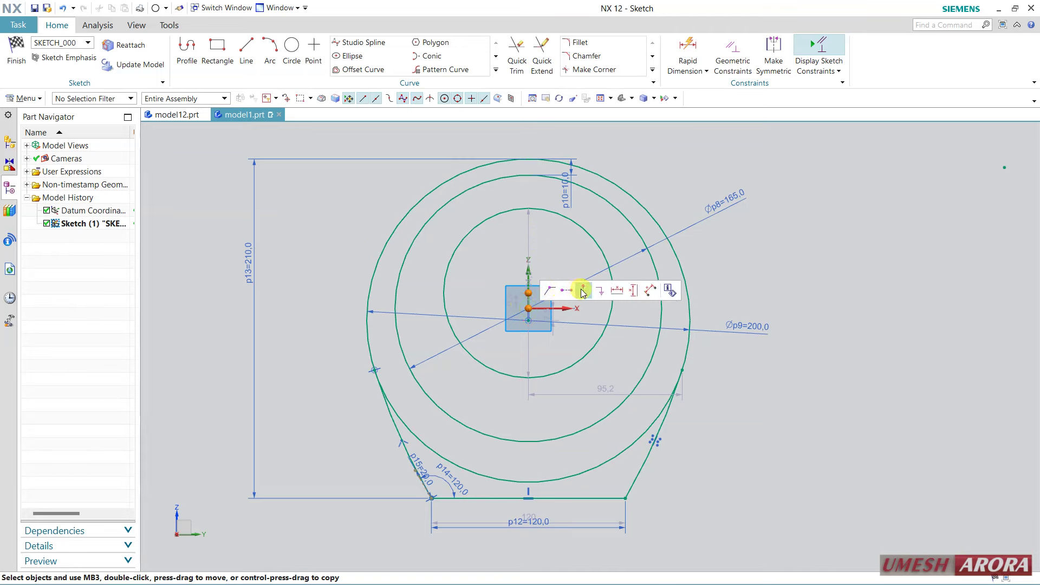
click(582, 292)
double_click(686, 222)
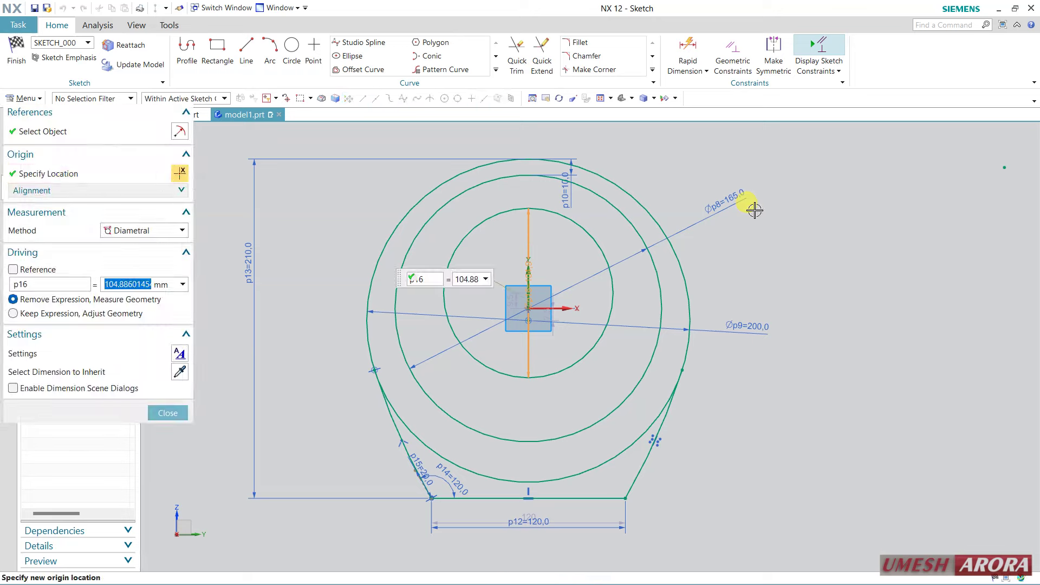
text(120)
key(Return)
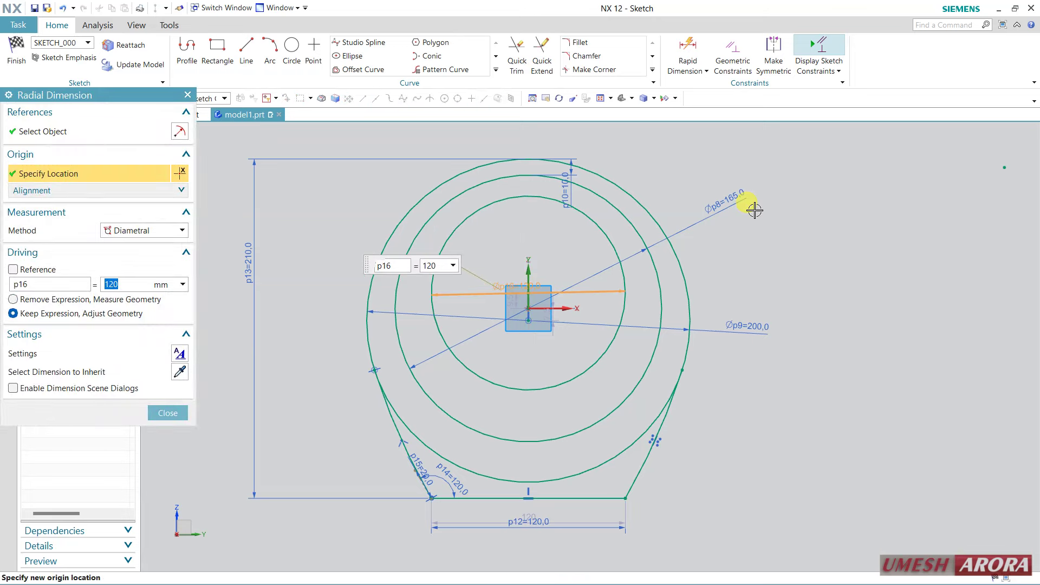
key(Escape)
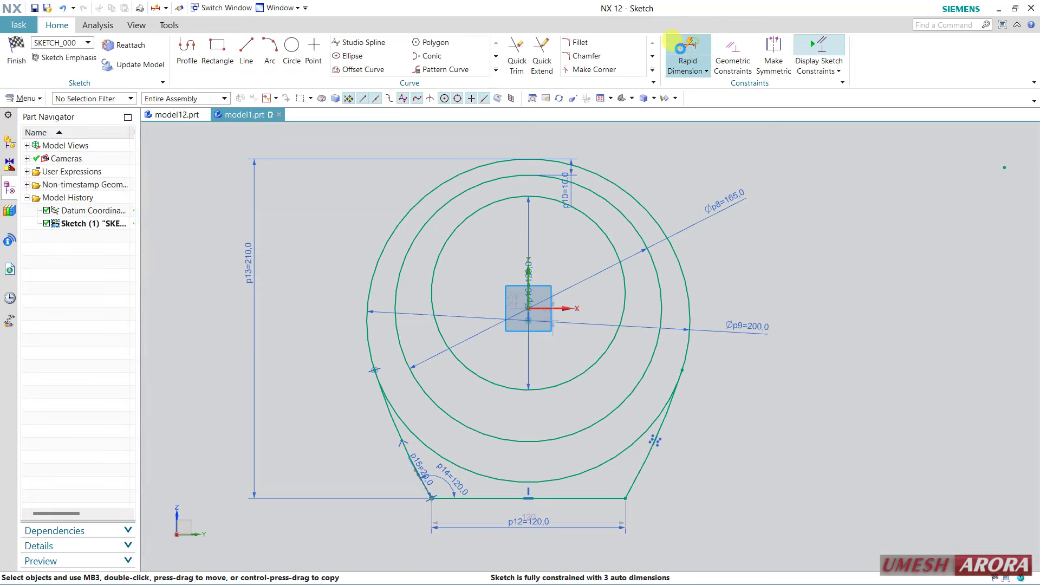
Dimension the gap between the outer and new inner circle tops to 25.
click(680, 48)
click(529, 160)
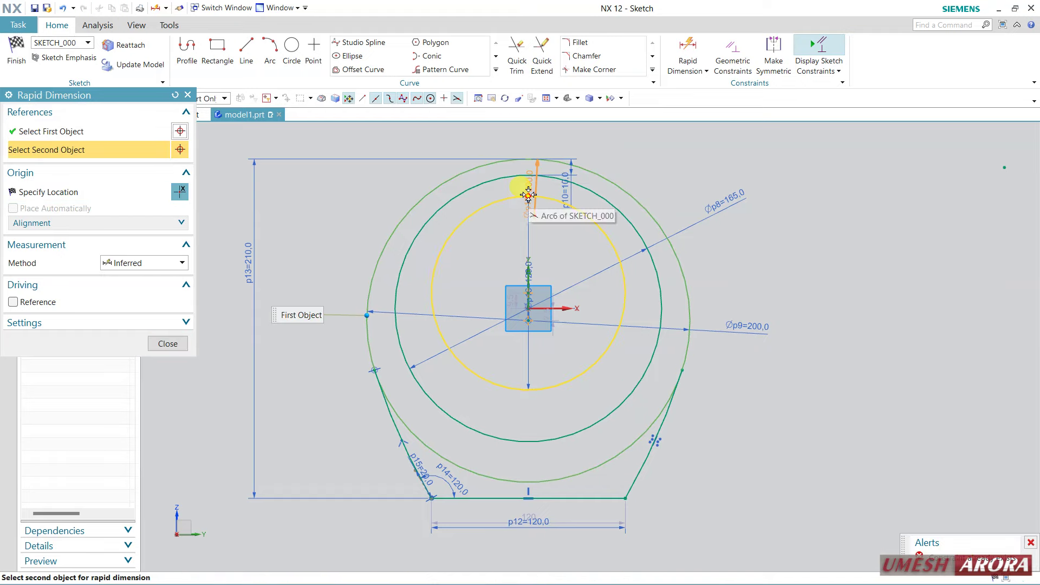
click(529, 194)
click(364, 192)
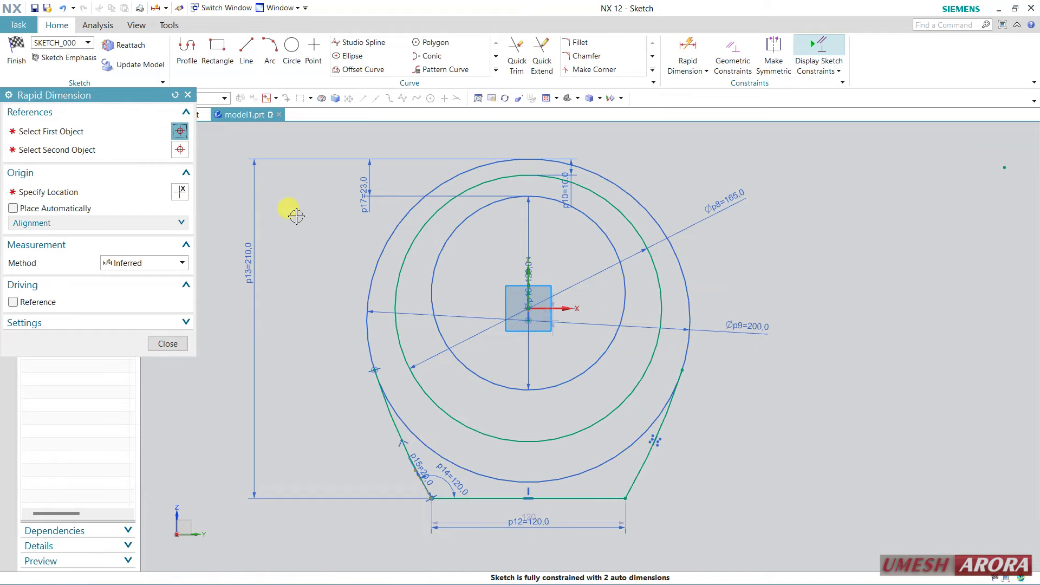
text(25)
key(Return)
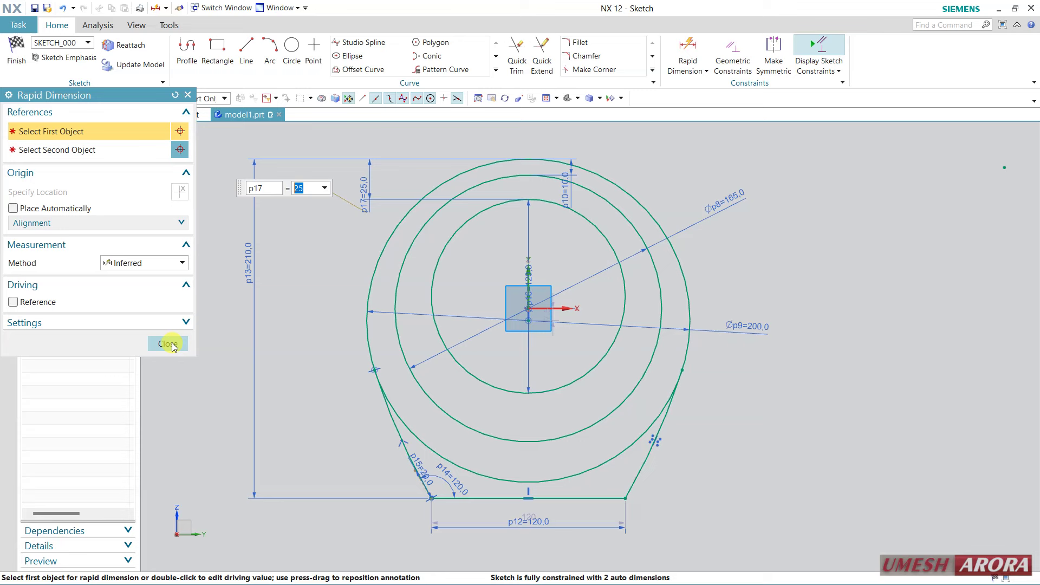
click(168, 344)
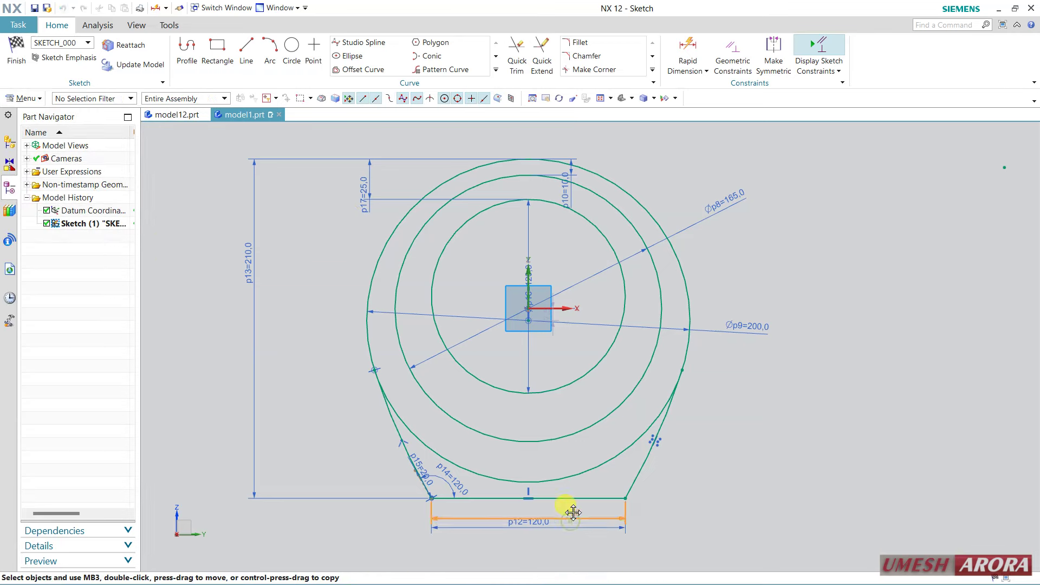
Join the base line's loose right endpoint to the corner and select the inner circle.
click(630, 510)
drag(634, 502, 637, 497)
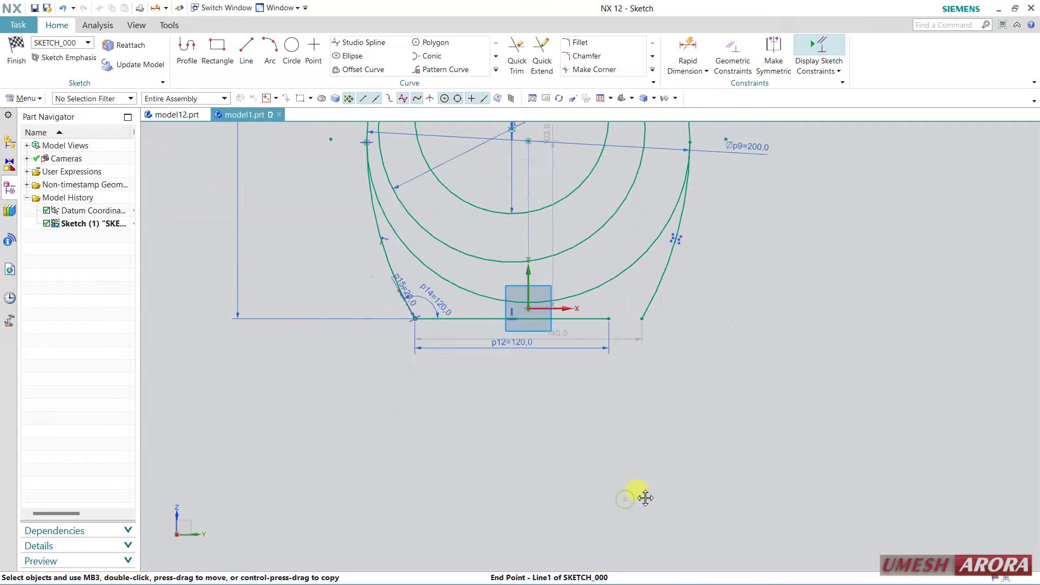
click(636, 496)
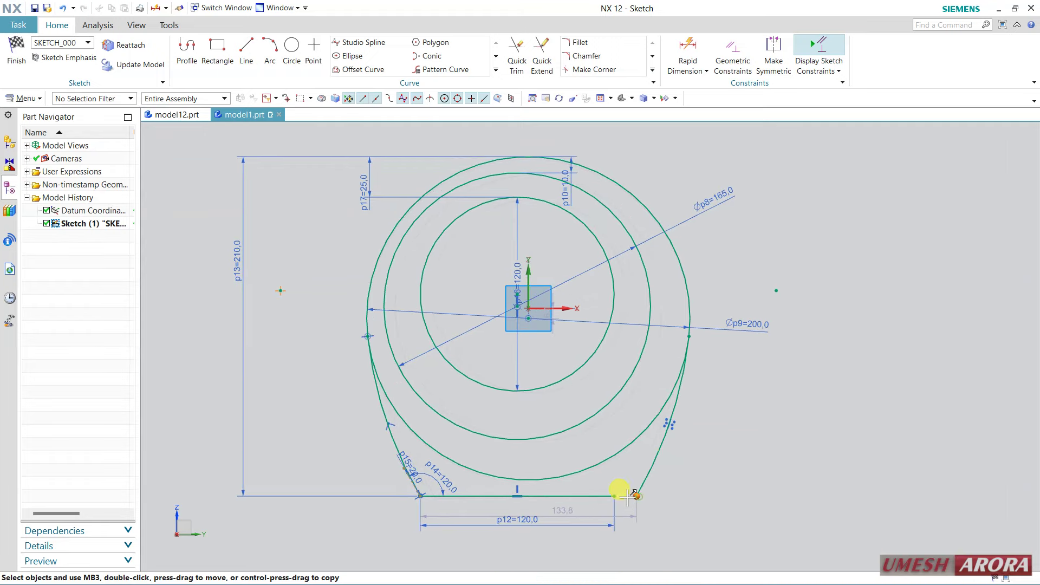
click(635, 478)
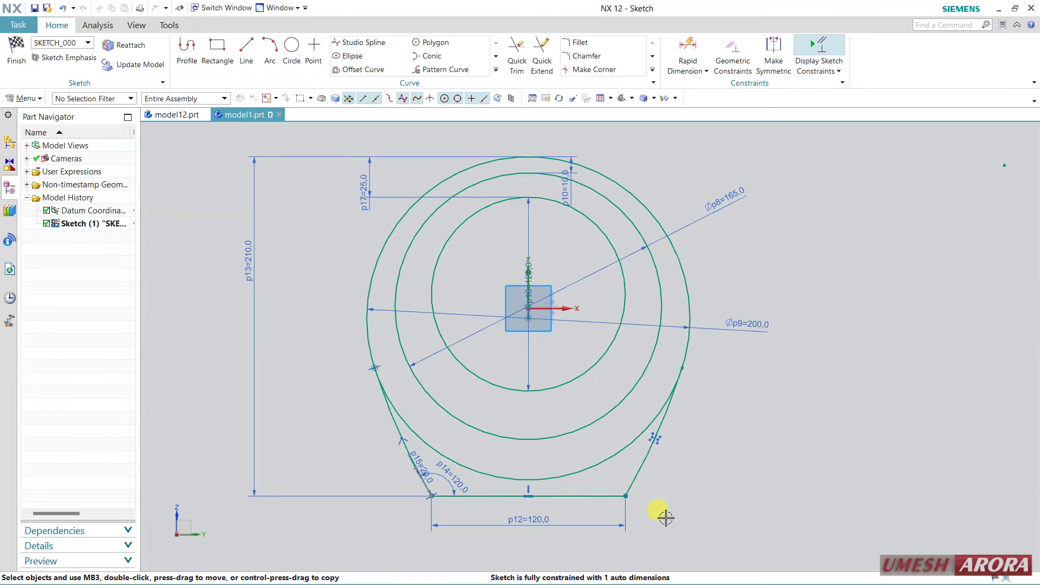
scroll(410, 496, up, 1)
scroll(411, 496, up, 3)
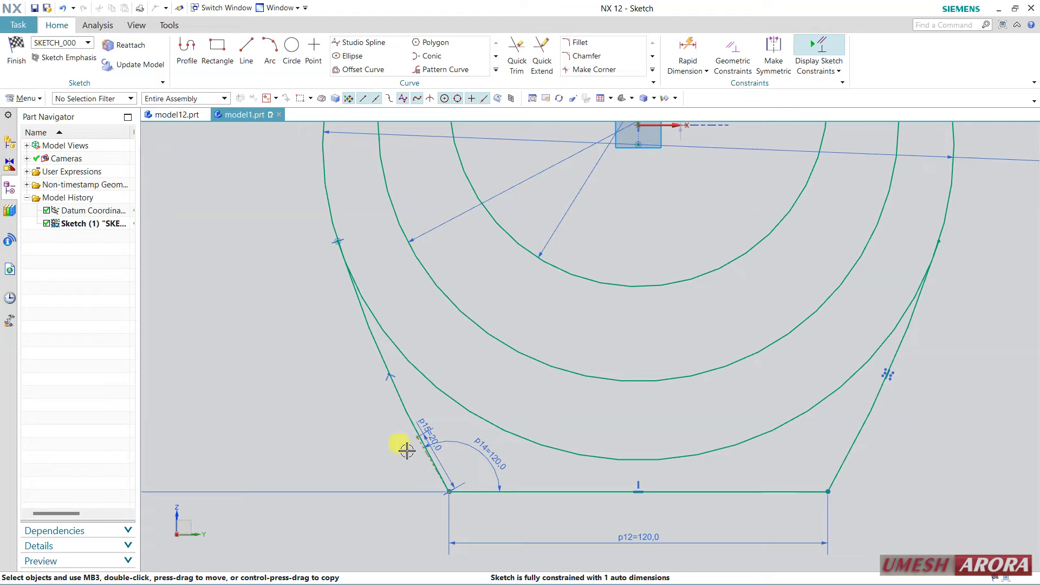
scroll(453, 418, down, 1)
scroll(455, 417, down, 1)
scroll(458, 419, down, 1)
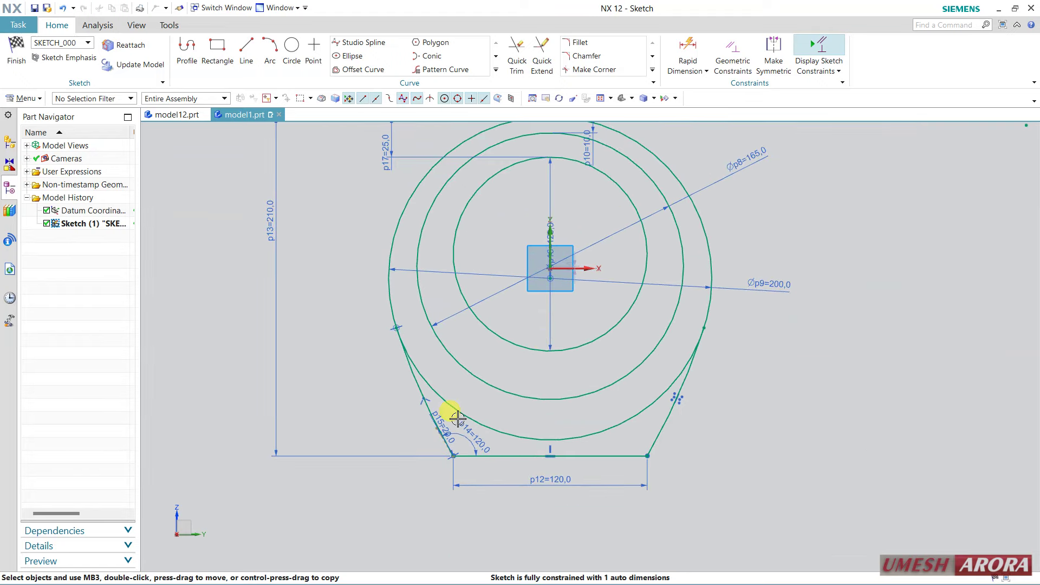
scroll(563, 264, up, 3)
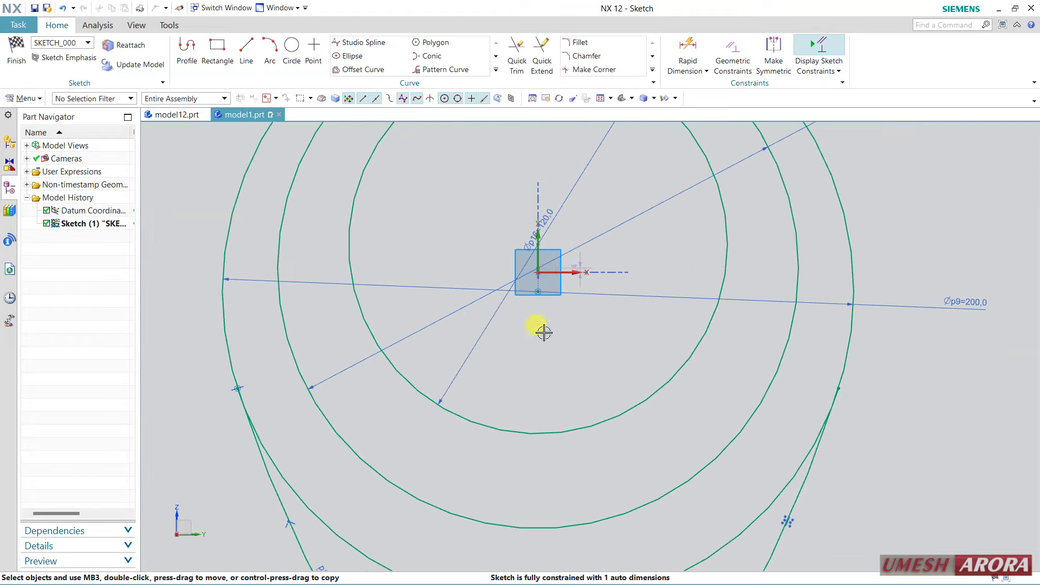
scroll(560, 352, down, 1)
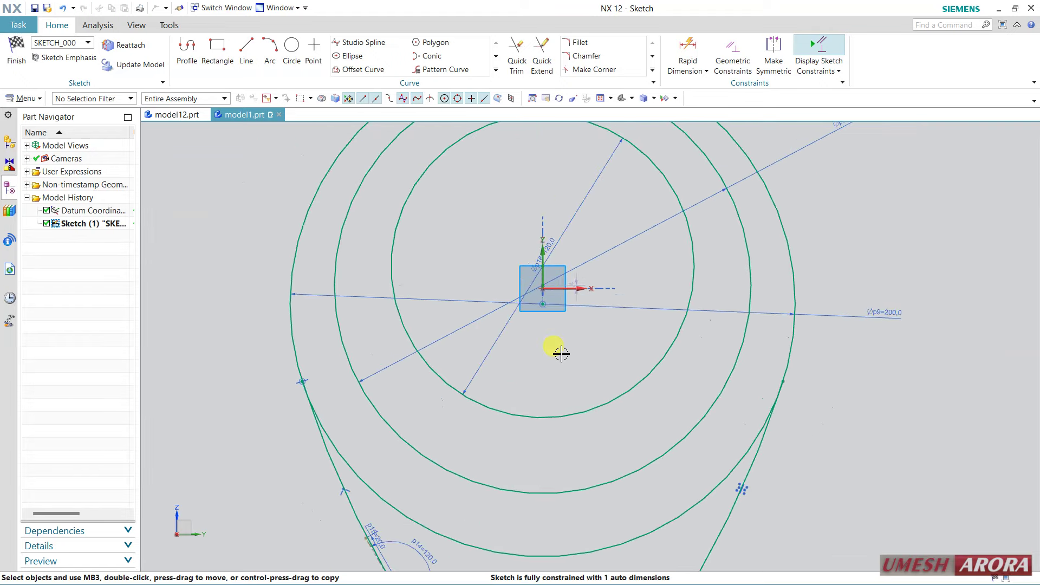
click(638, 370)
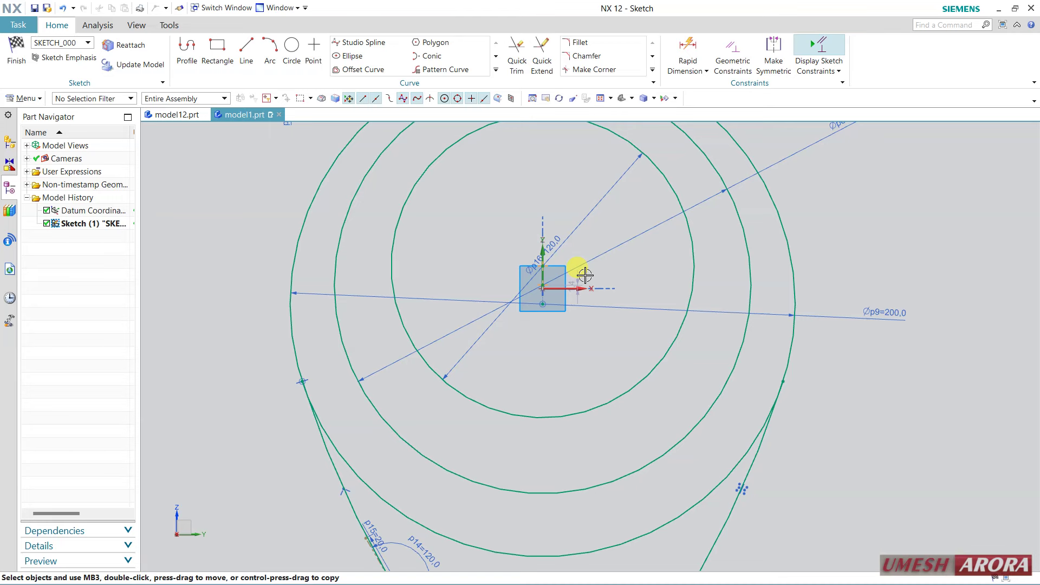
Set the p18 offset dimension to 0 with Adjust Geometry, then launch Quick Trim.
double_click(600, 270)
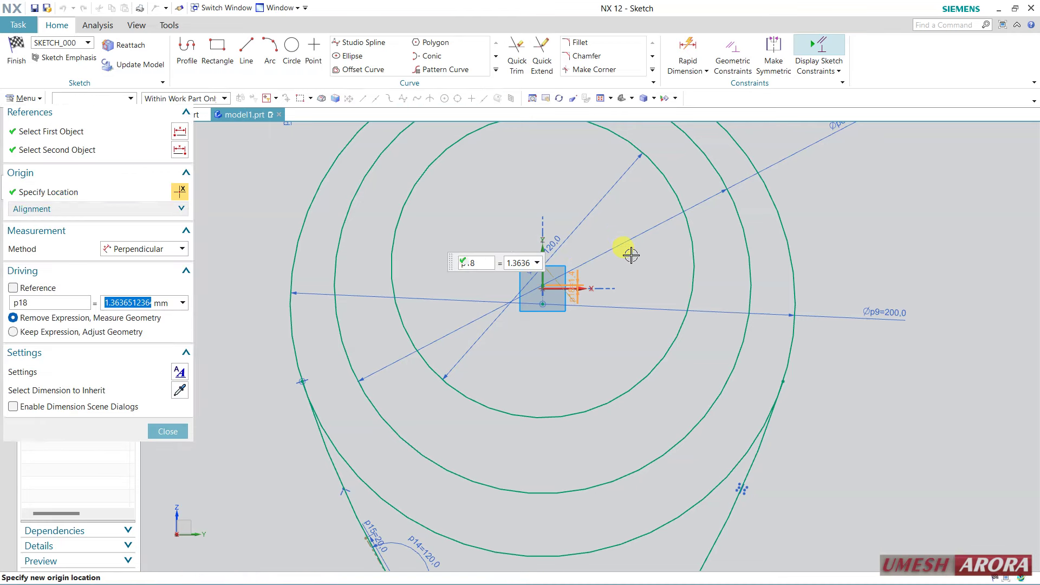
click(623, 249)
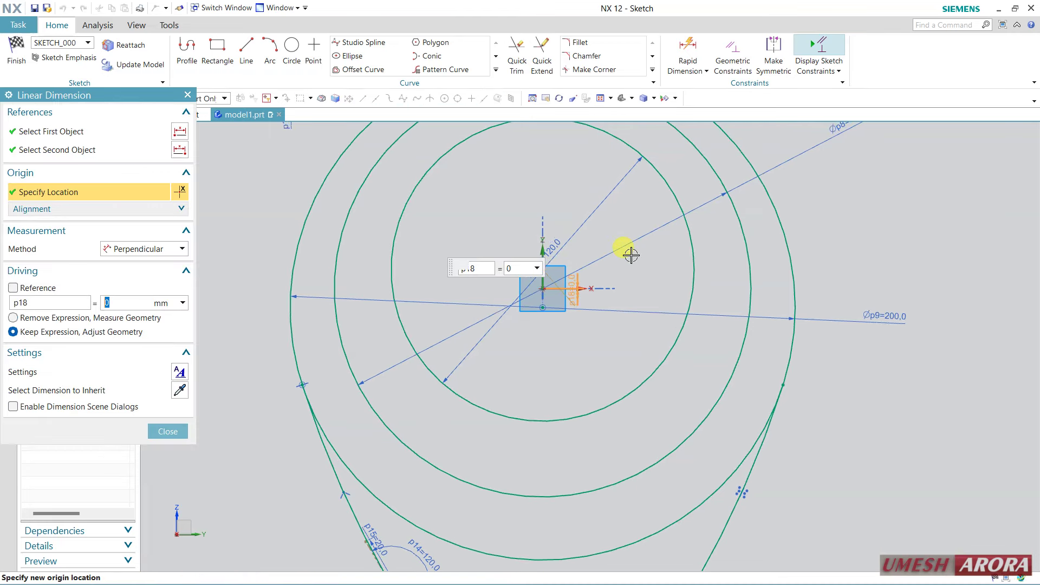
click(163, 432)
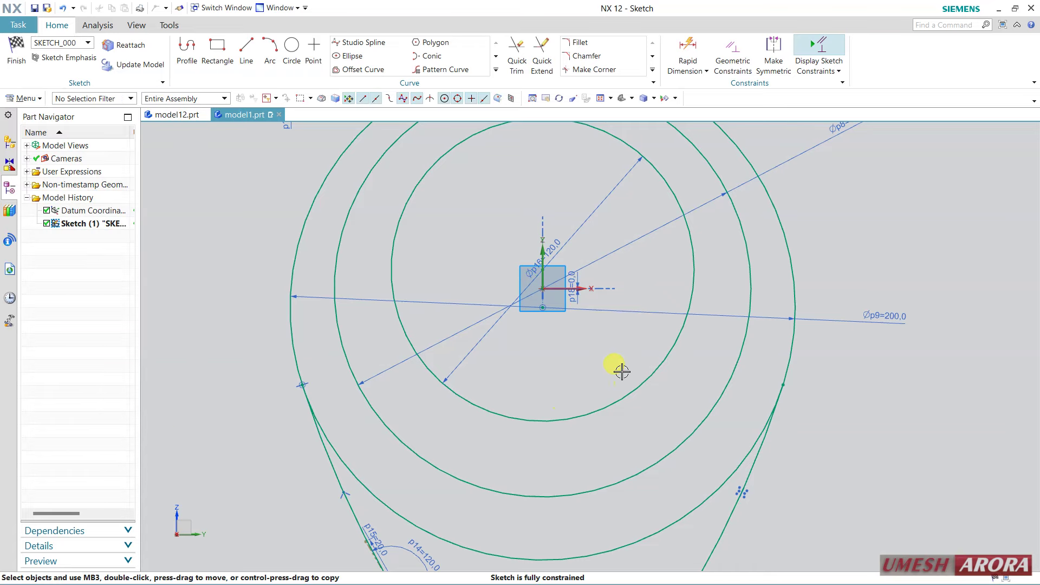
scroll(603, 358, down, 3)
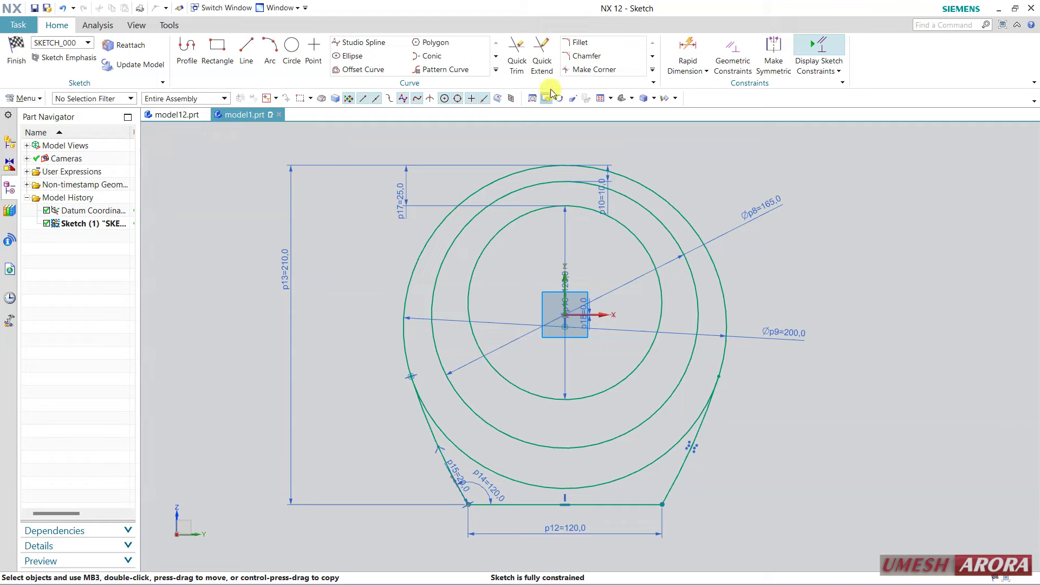
click(517, 57)
Trim away the outer circle's lower arc and finish the sketch.
click(646, 462)
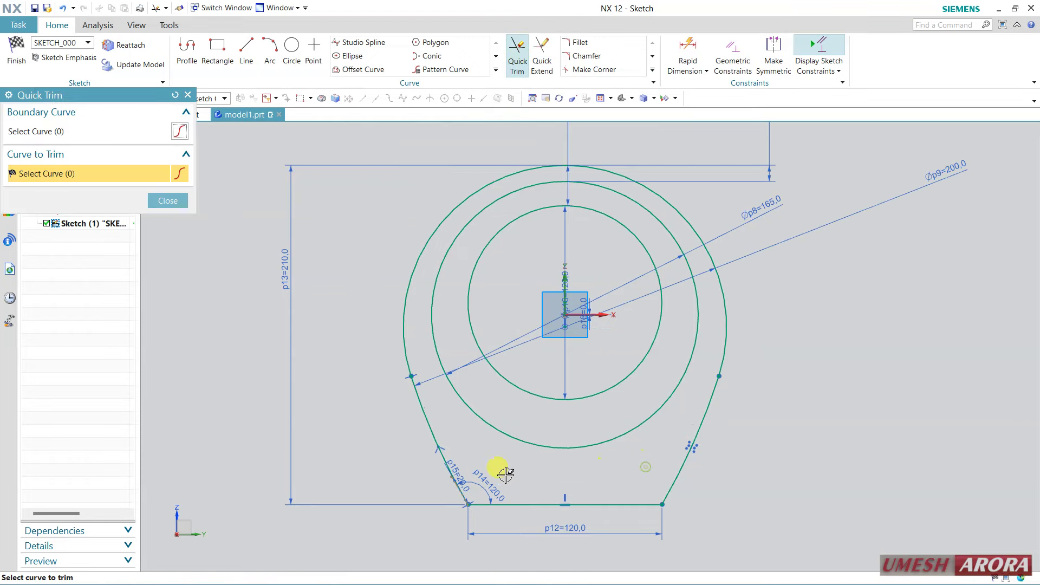
key(Escape)
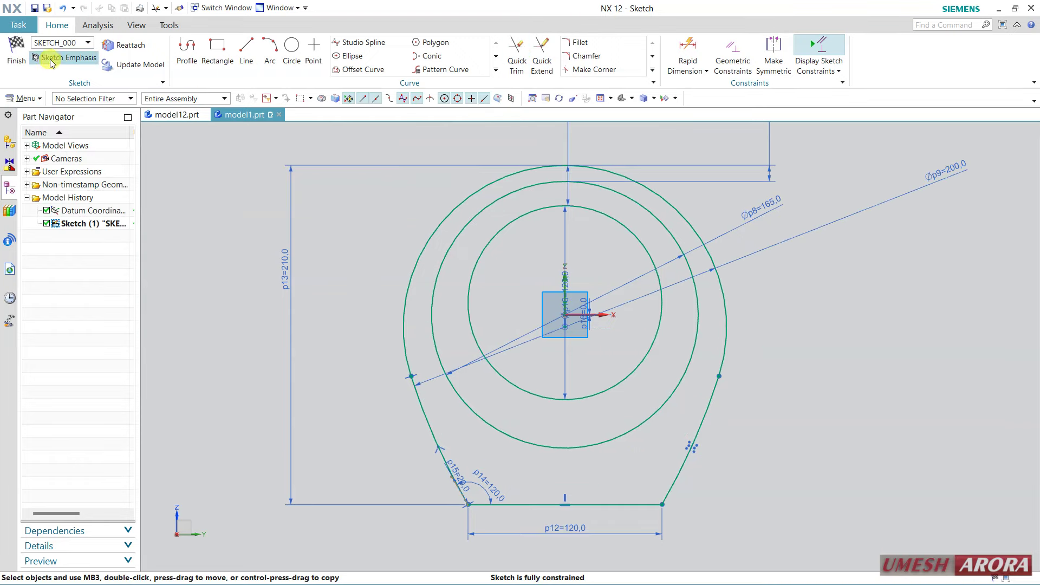
click(16, 52)
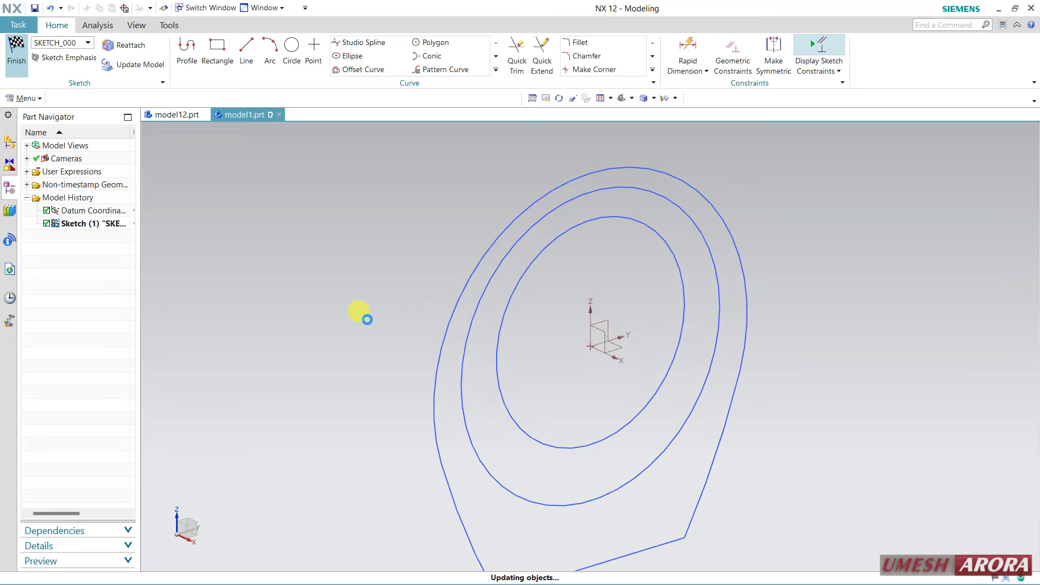
mouse_move(768, 316)
middle_down()
mouse_move(787, 274)
mouse_move(720, 279)
mouse_move(681, 251)
mouse_move(726, 251)
mouse_move(724, 267)
mouse_move(581, 239)
middle_up()
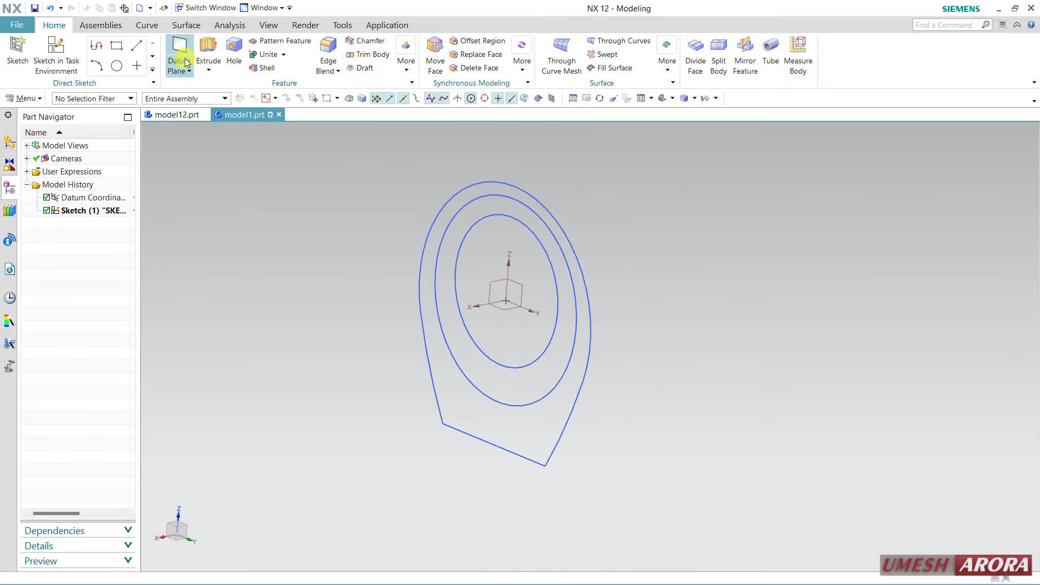
Extrude the connected outer profile as a 50 mm sheet.
click(208, 52)
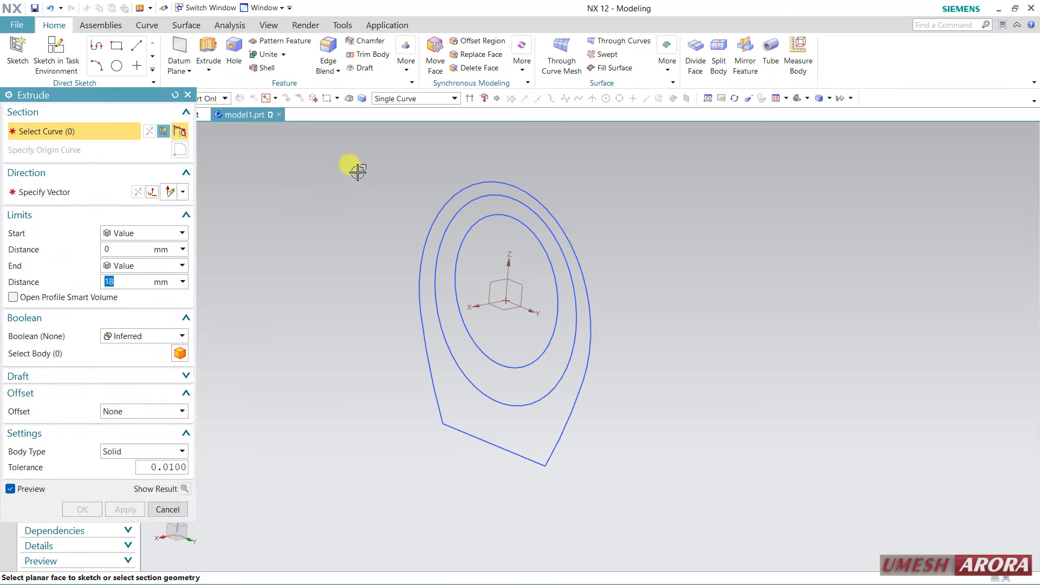
click(397, 99)
click(398, 124)
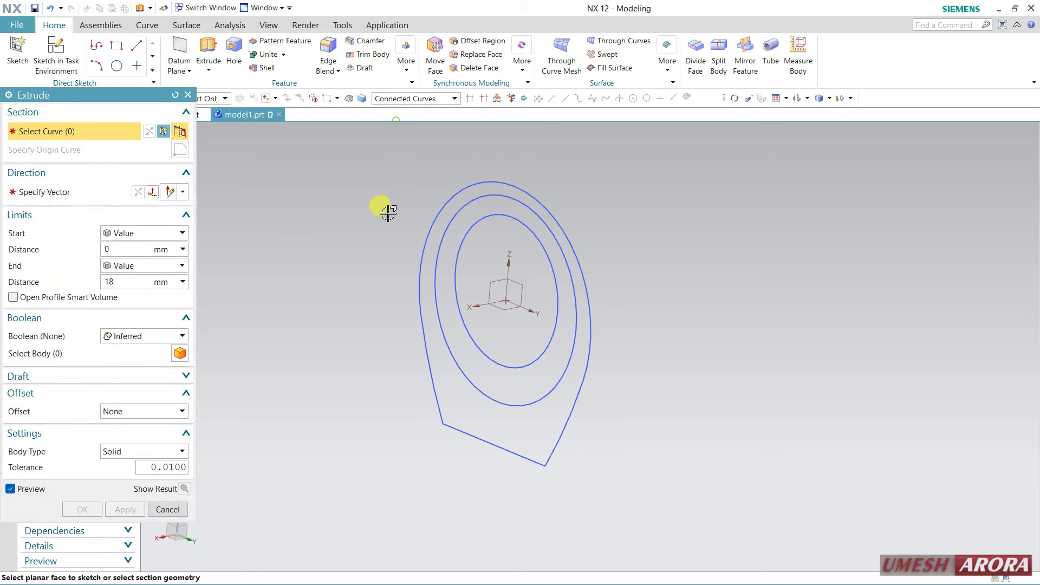
click(421, 253)
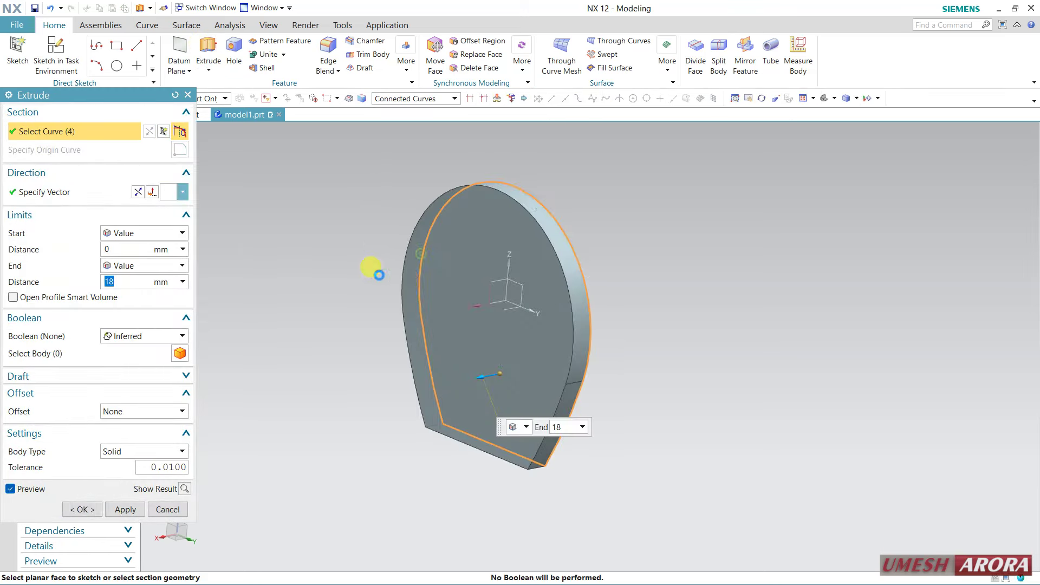
click(163, 453)
click(130, 476)
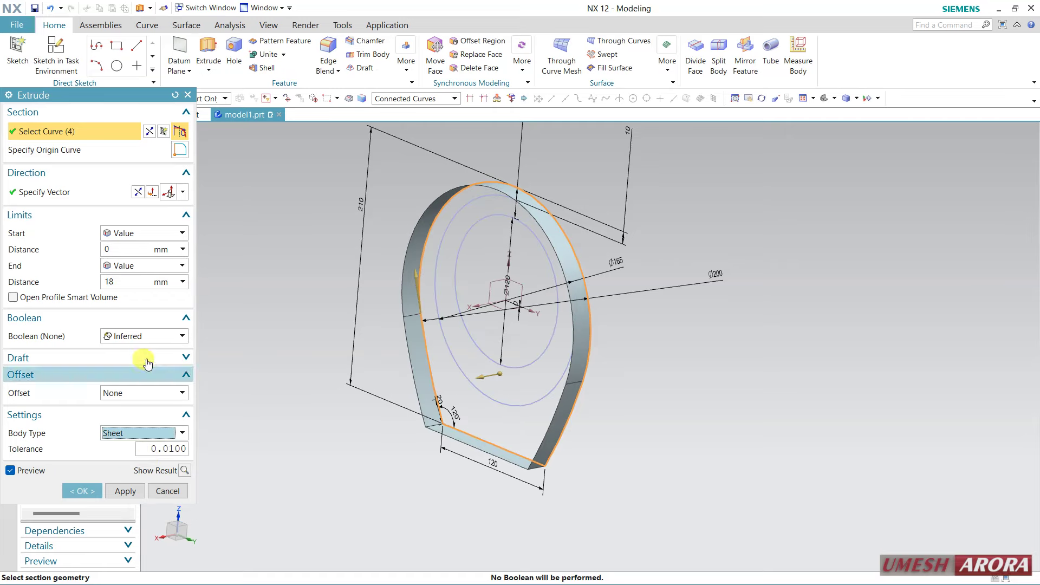
click(133, 281)
text(50)
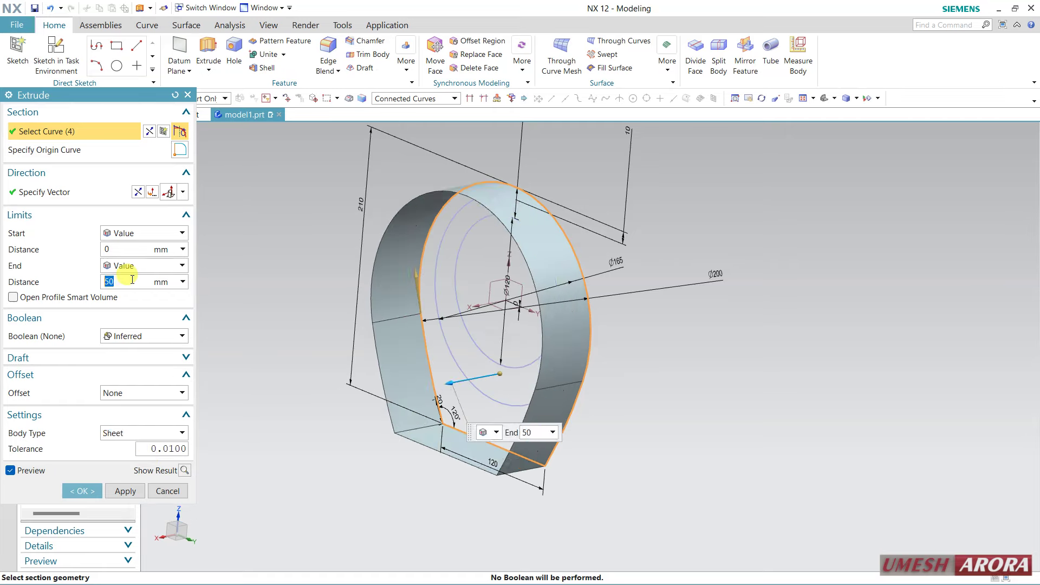
click(125, 491)
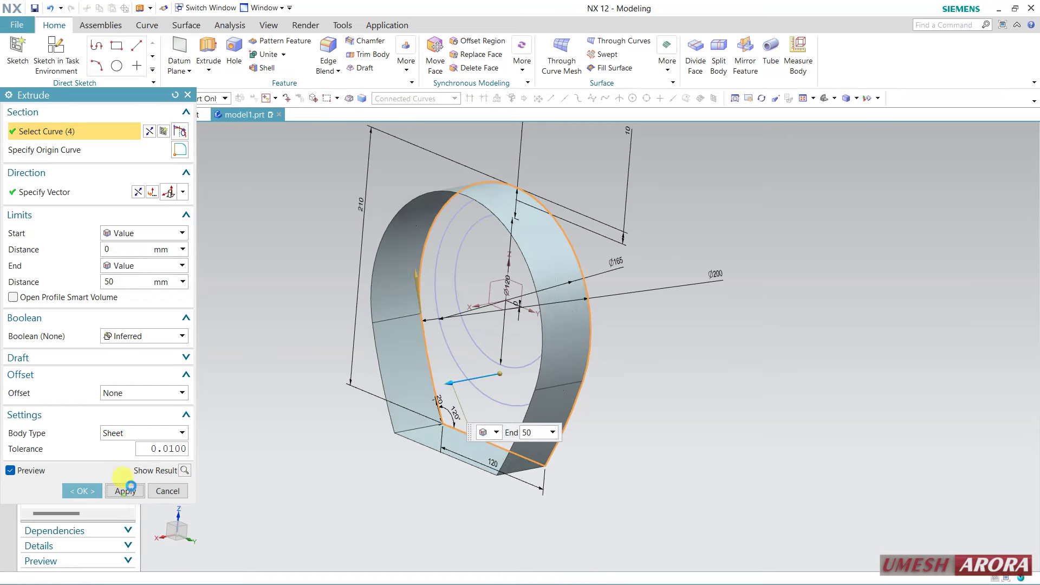
Extrude both circles as a reversed 20 mm sheet.
click(457, 228)
click(454, 217)
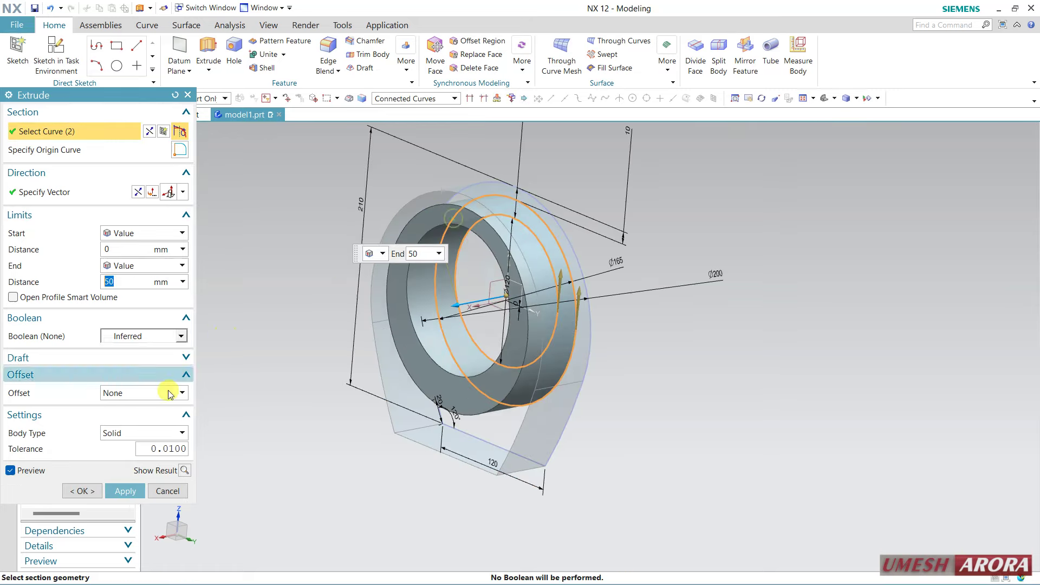
click(140, 433)
click(123, 458)
click(138, 192)
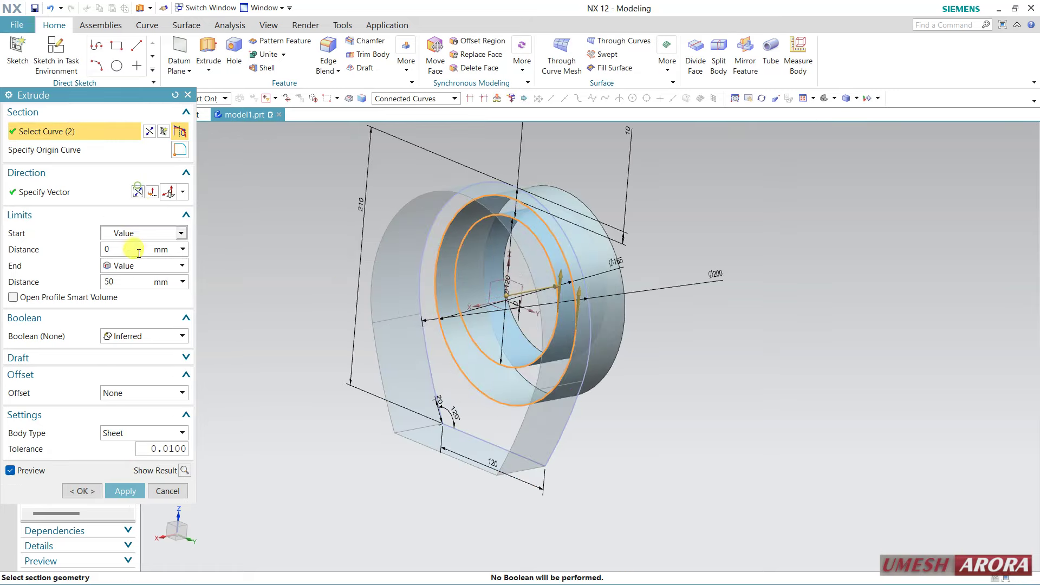
click(126, 283)
text(0)
key(Return)
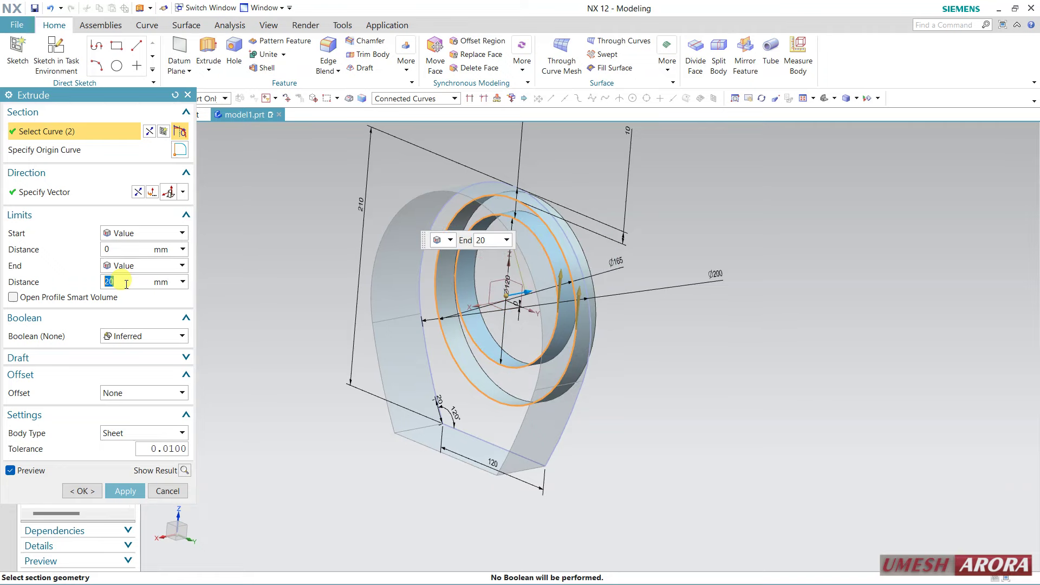
click(81, 491)
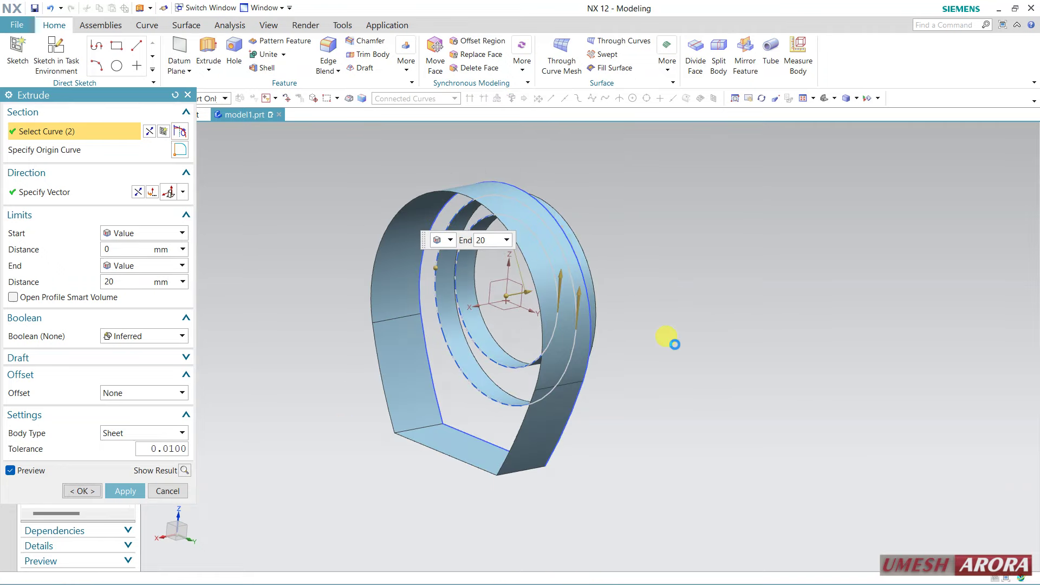
middle_drag(673, 343, 634, 320)
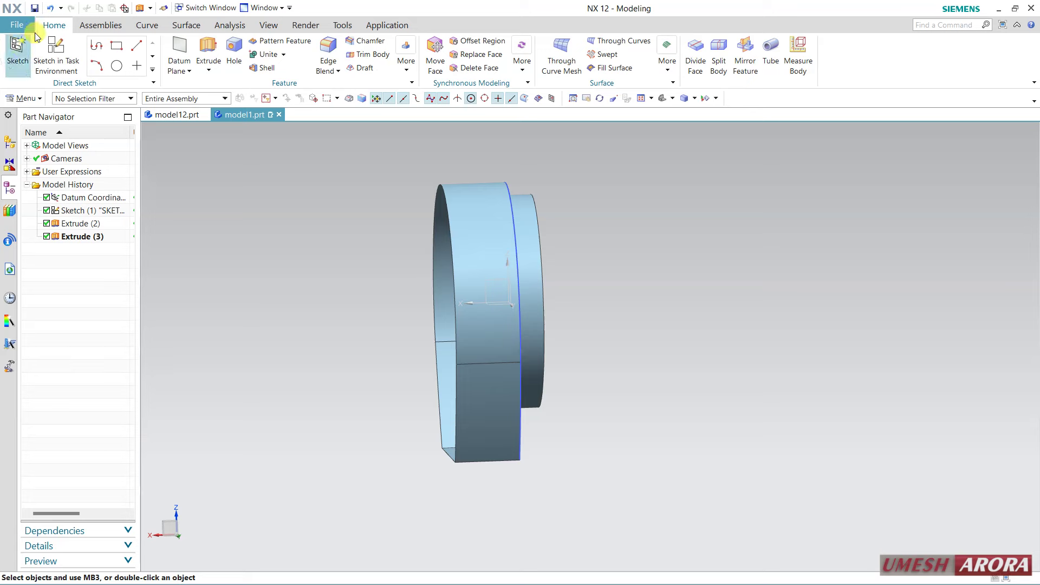
Start a sketch on the datum plane with a reversed horizontal reference.
click(57, 54)
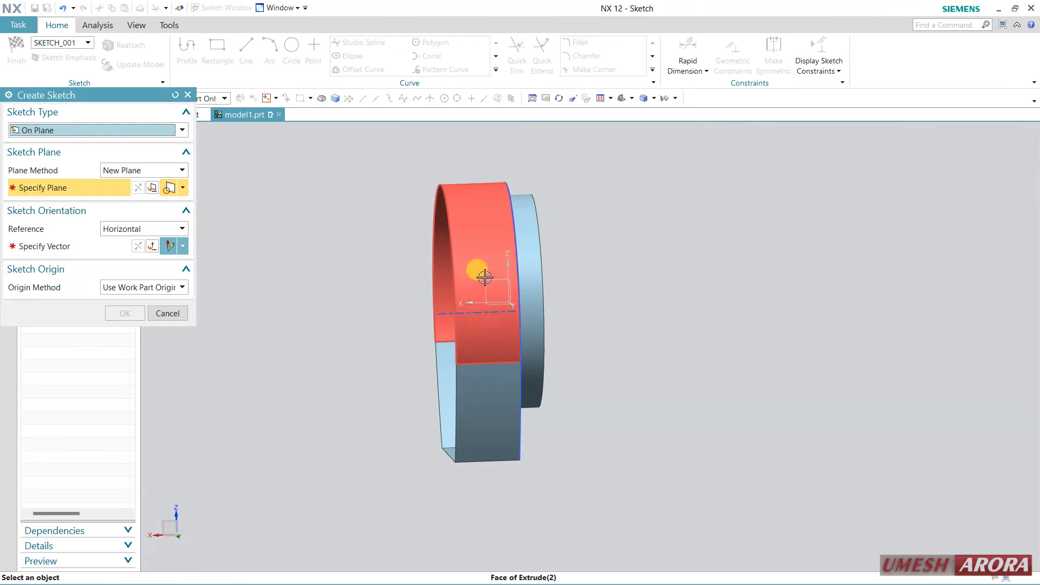
click(481, 301)
click(562, 350)
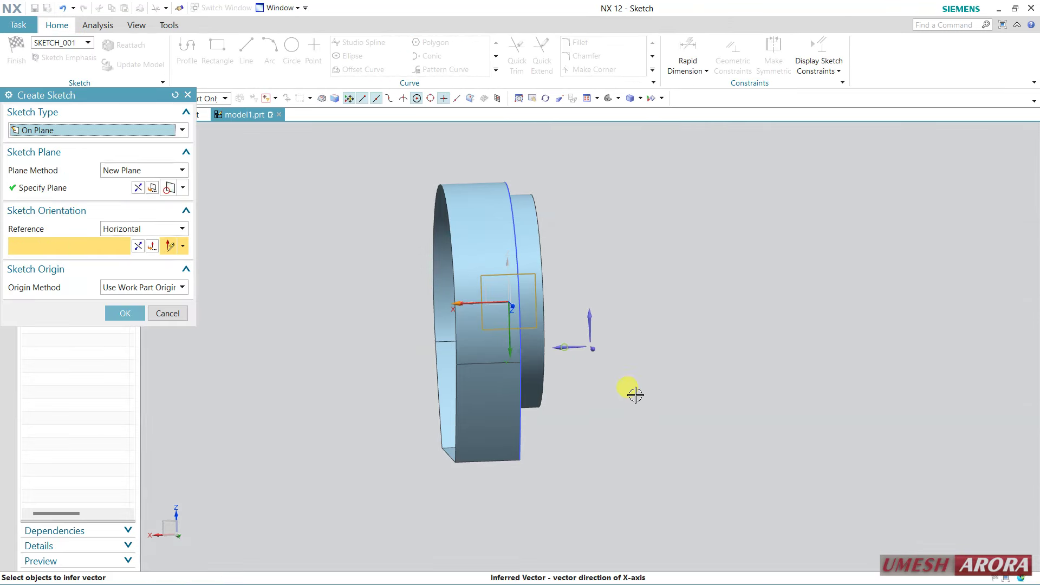
click(135, 190)
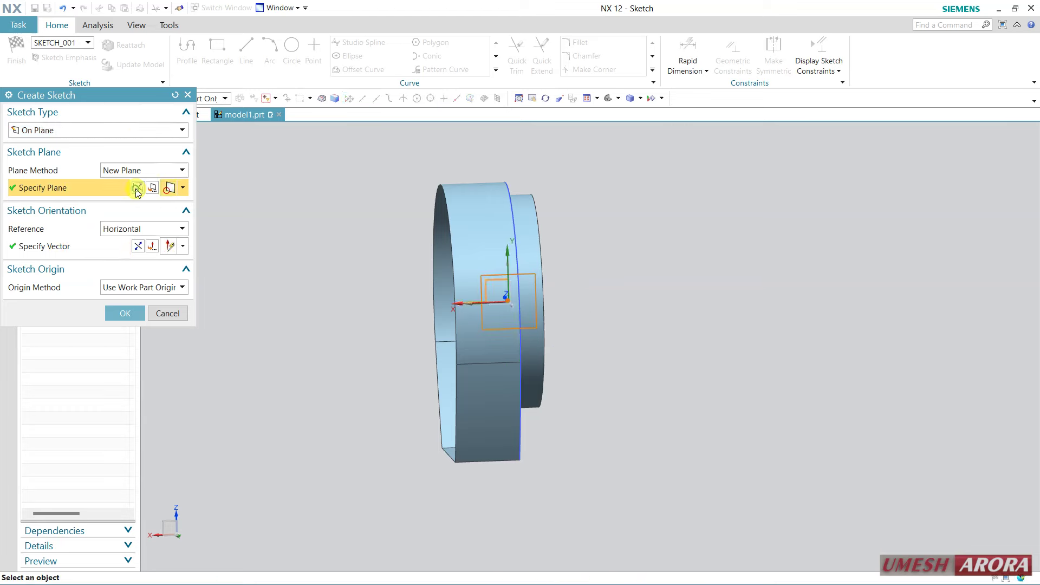
click(138, 246)
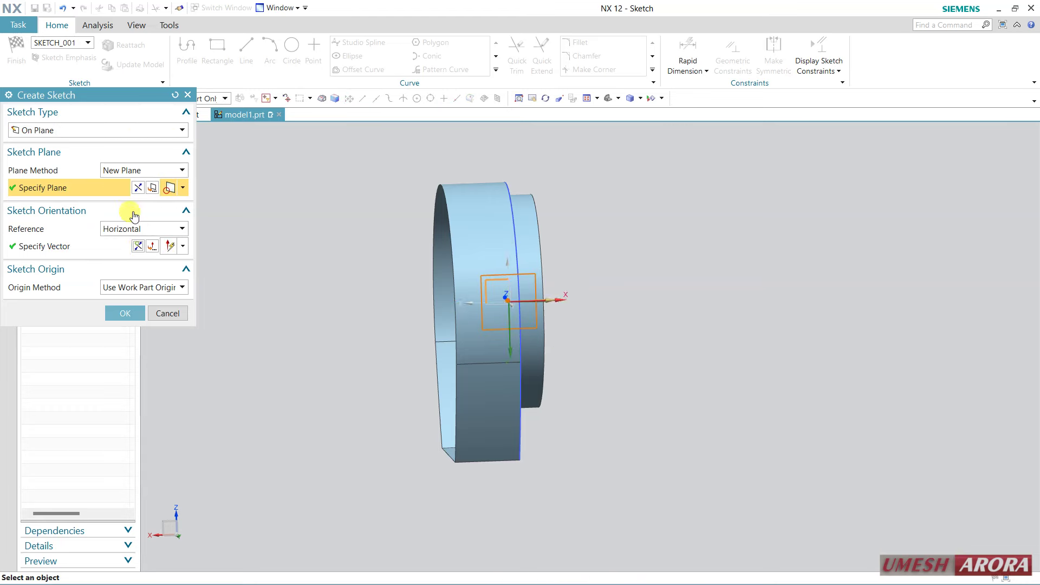
middle_click(638, 289)
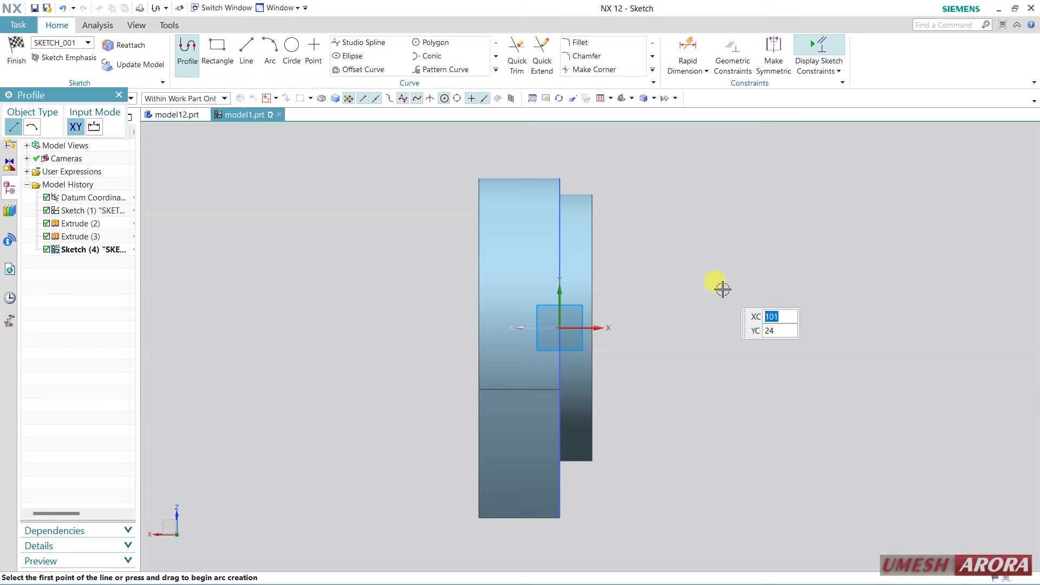
Draw a slanted line from the wall's top edge to the bottom-left corner, and intersect the wall face.
click(536, 177)
click(479, 517)
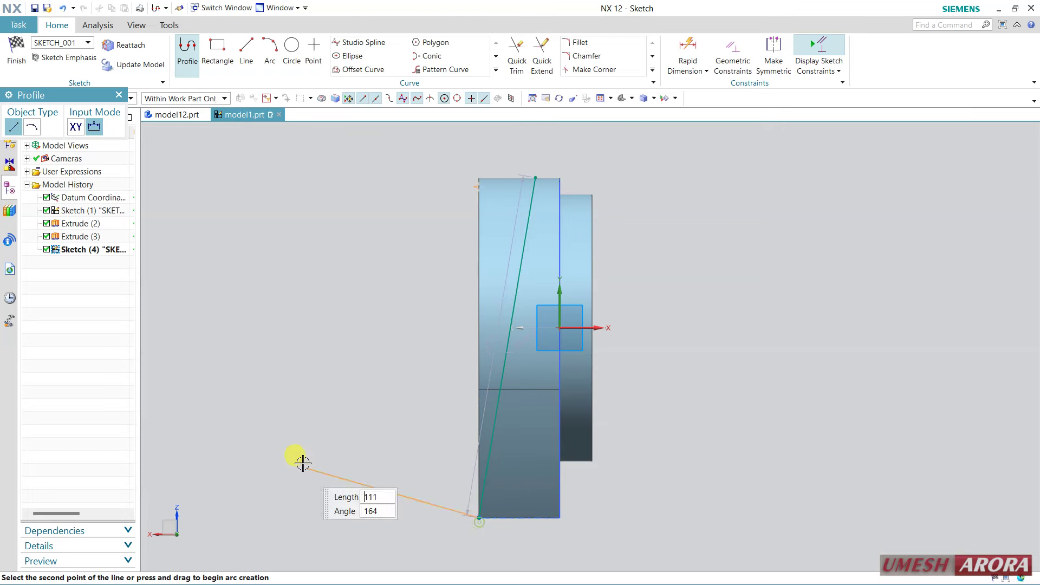
key(Escape)
key(Escape)
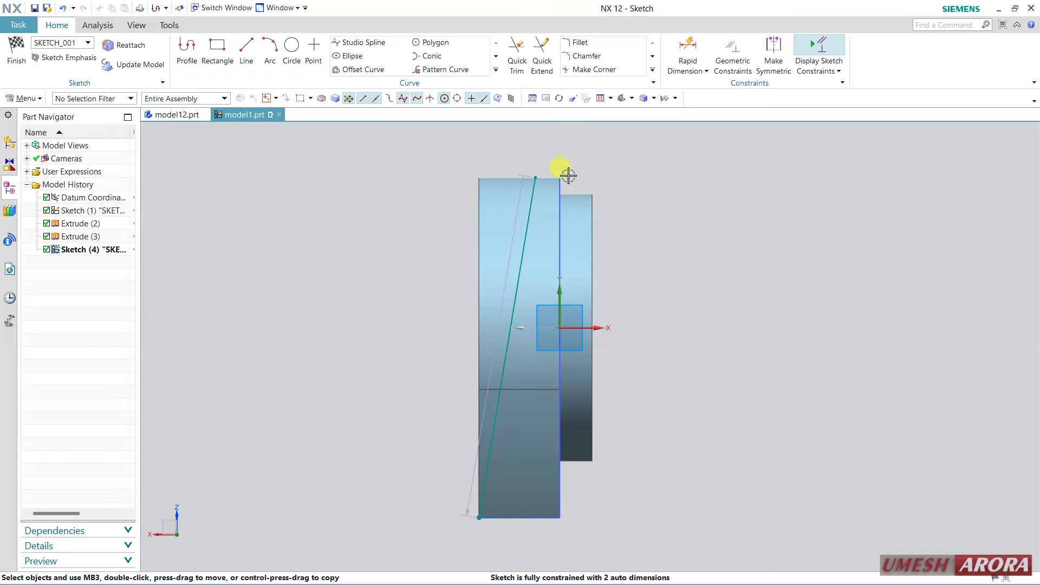
click(495, 69)
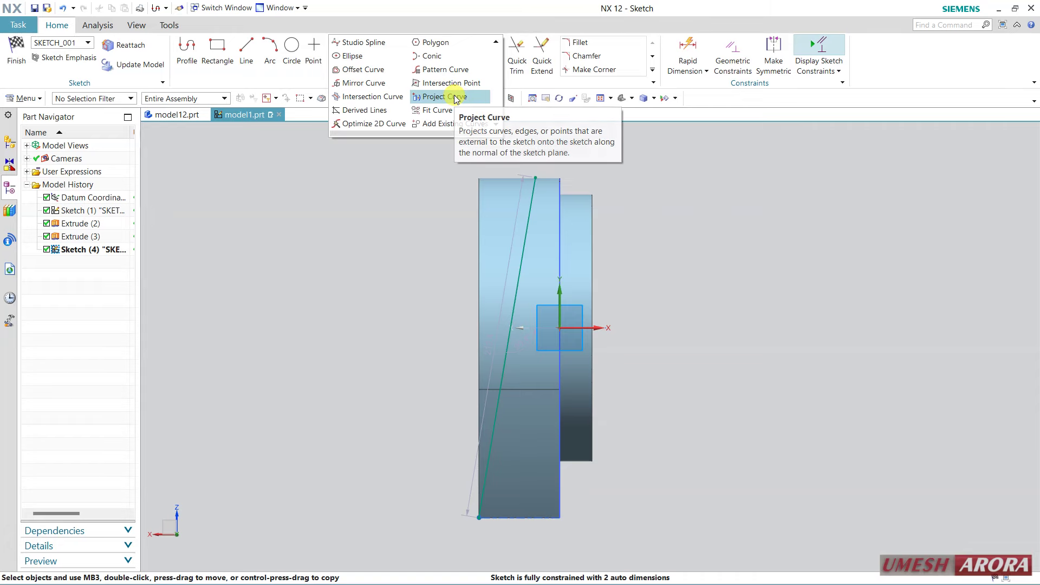
click(373, 97)
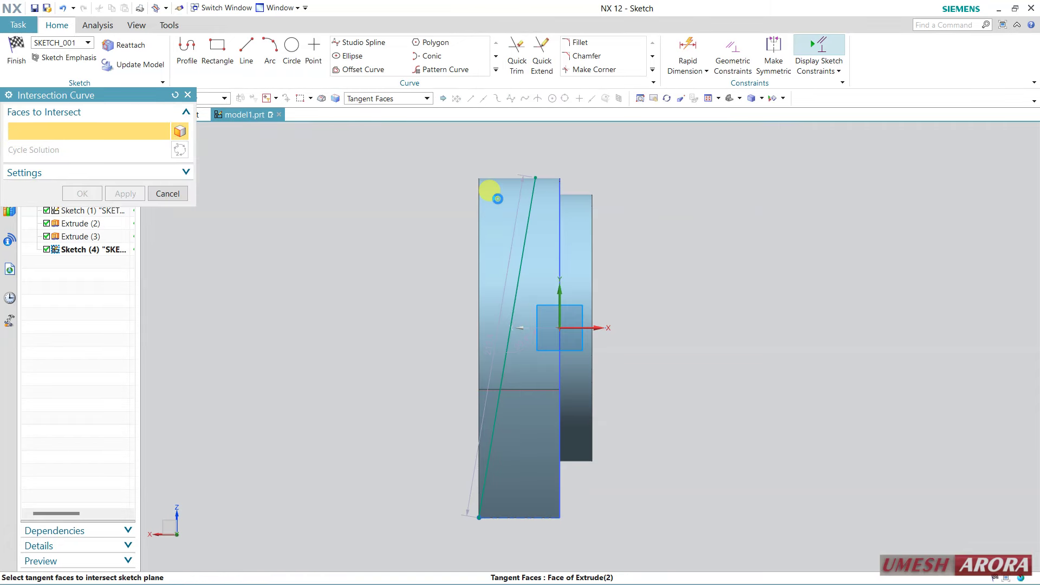
click(494, 193)
click(125, 194)
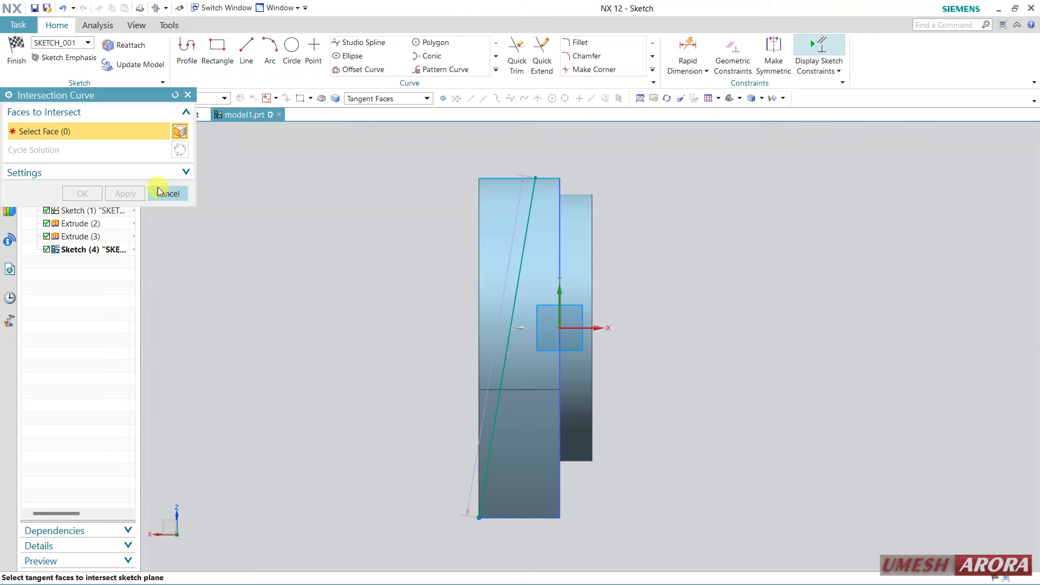
click(166, 194)
Dimension a 20 mm horizontal offset from the line's top endpoint to the corner.
click(536, 178)
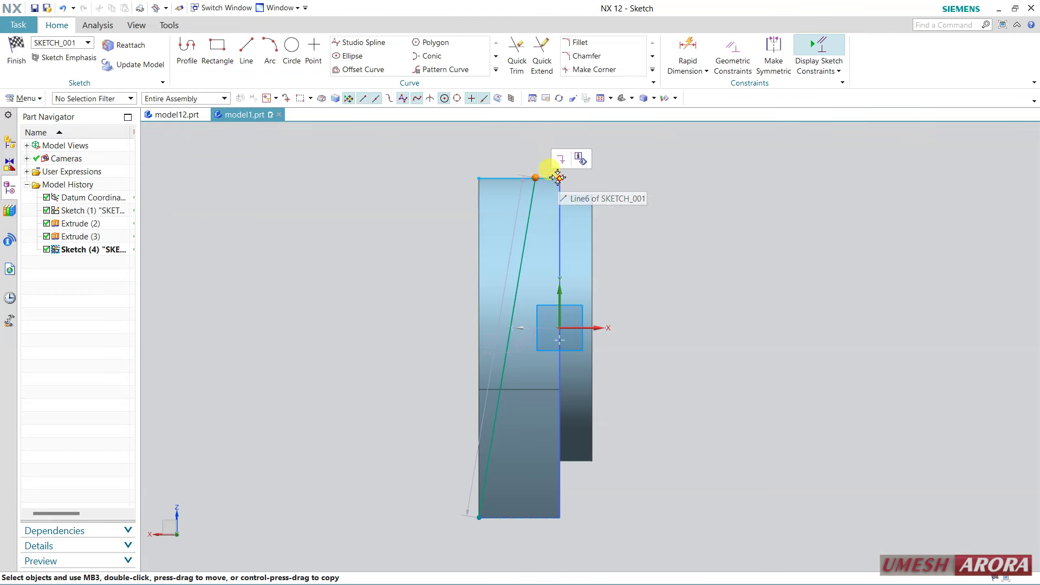
click(510, 170)
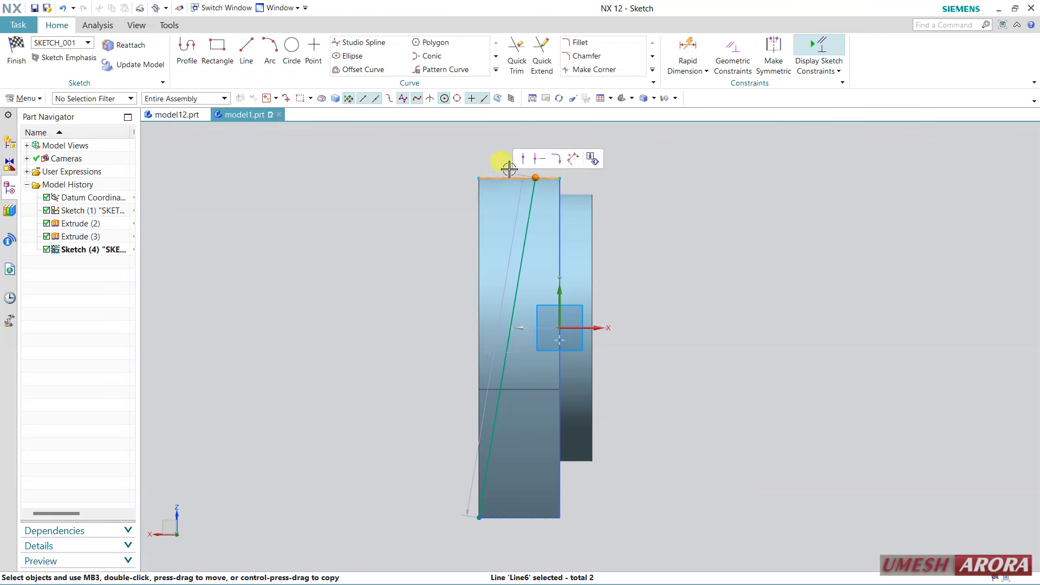
click(688, 49)
click(535, 178)
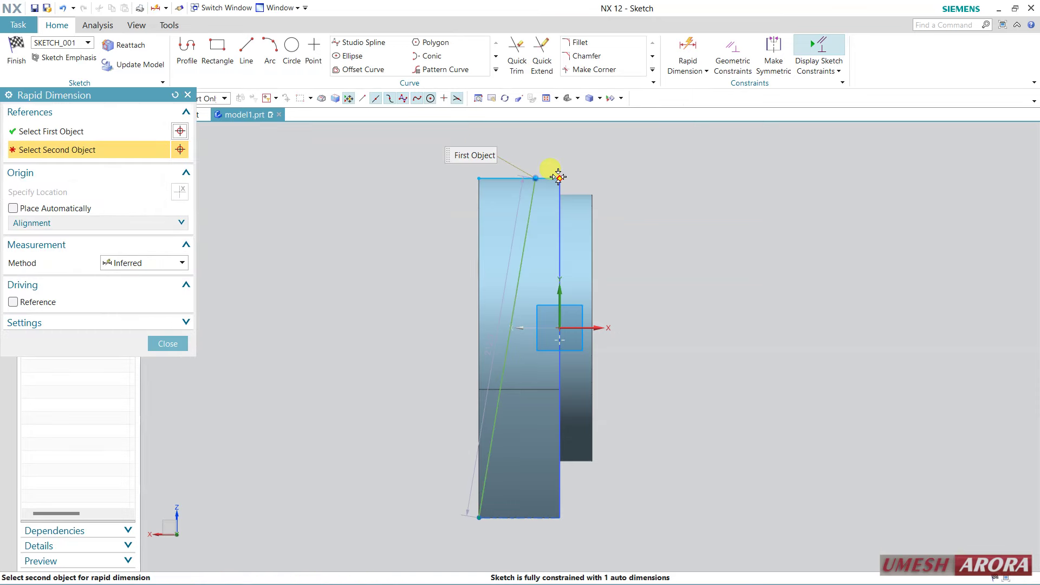
click(560, 178)
click(546, 148)
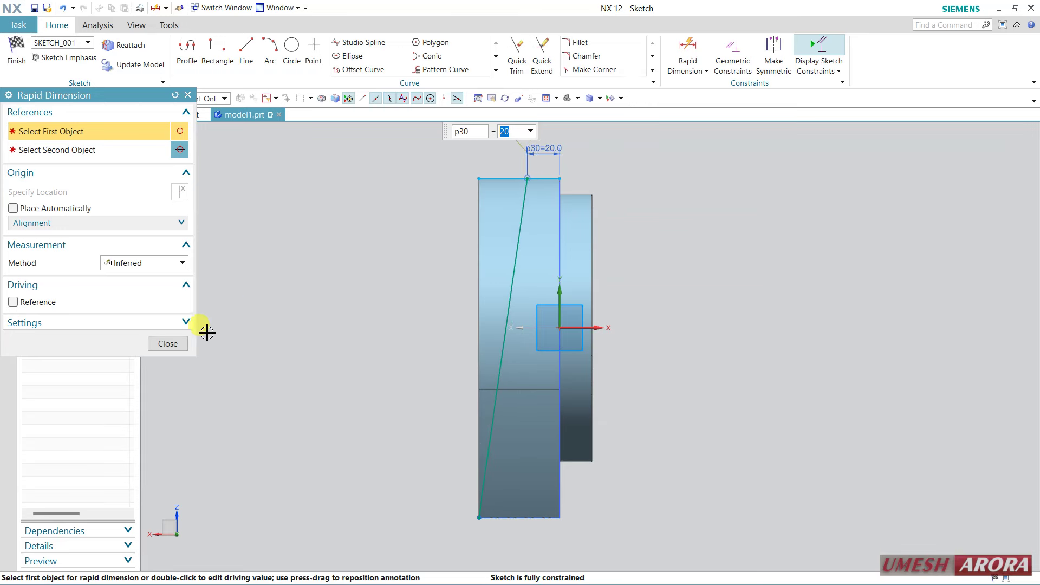
click(168, 343)
Convert the top edge to a reference line and finish the sketch.
click(495, 173)
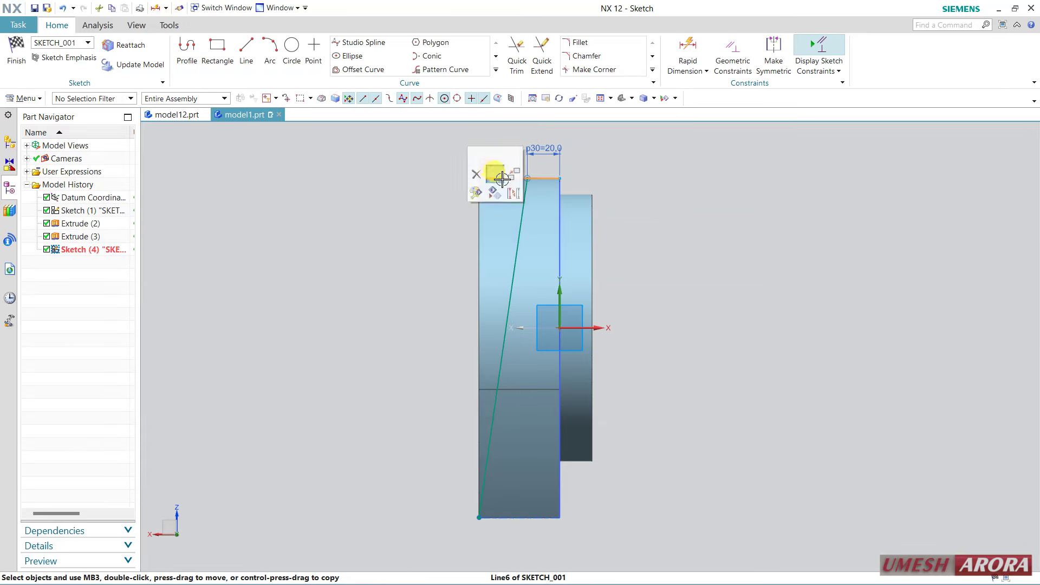
click(510, 192)
click(18, 54)
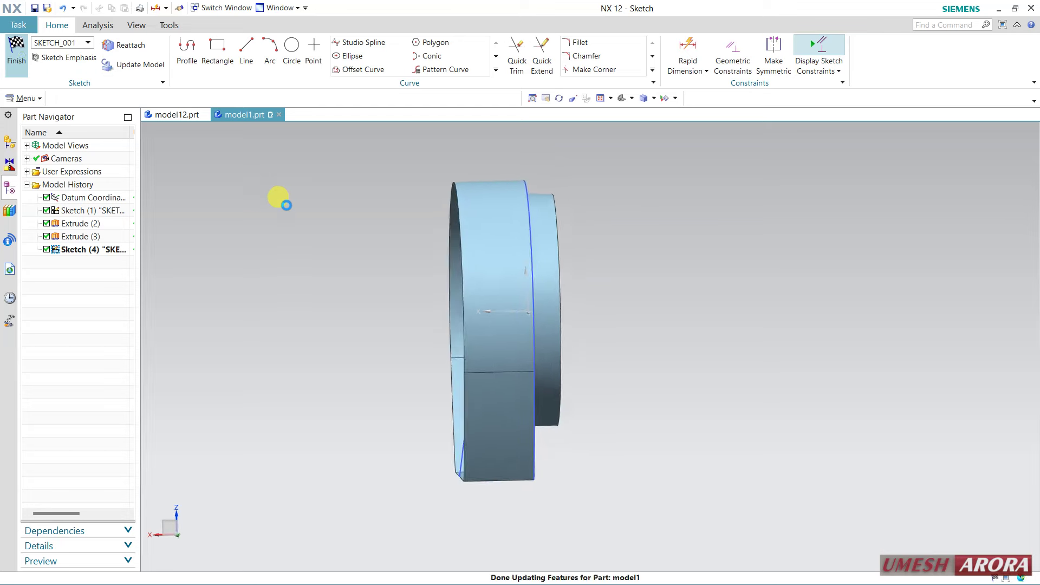
mouse_move(284, 202)
middle_down()
mouse_move(306, 216)
mouse_move(336, 214)
mouse_move(272, 209)
mouse_move(347, 226)
mouse_move(335, 233)
mouse_move(332, 222)
mouse_move(341, 235)
mouse_move(431, 178)
middle_up()
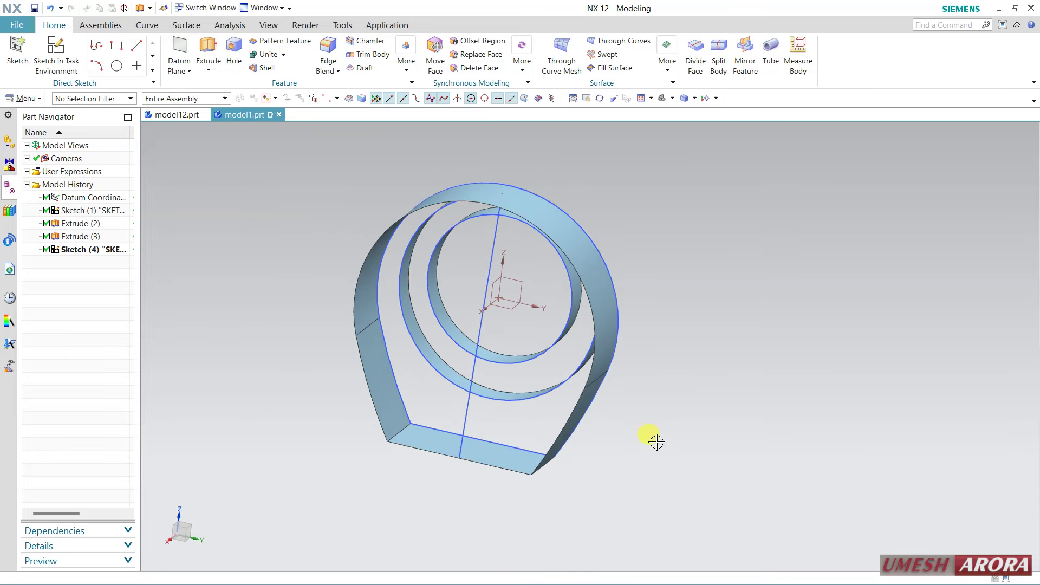
middle_drag(648, 421, 639, 418)
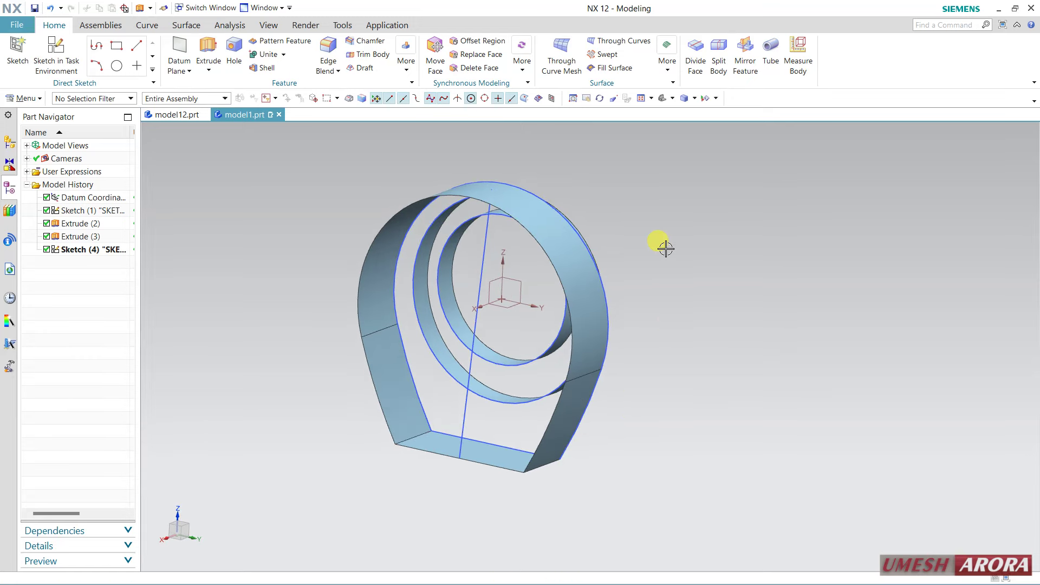
click(187, 27)
click(147, 25)
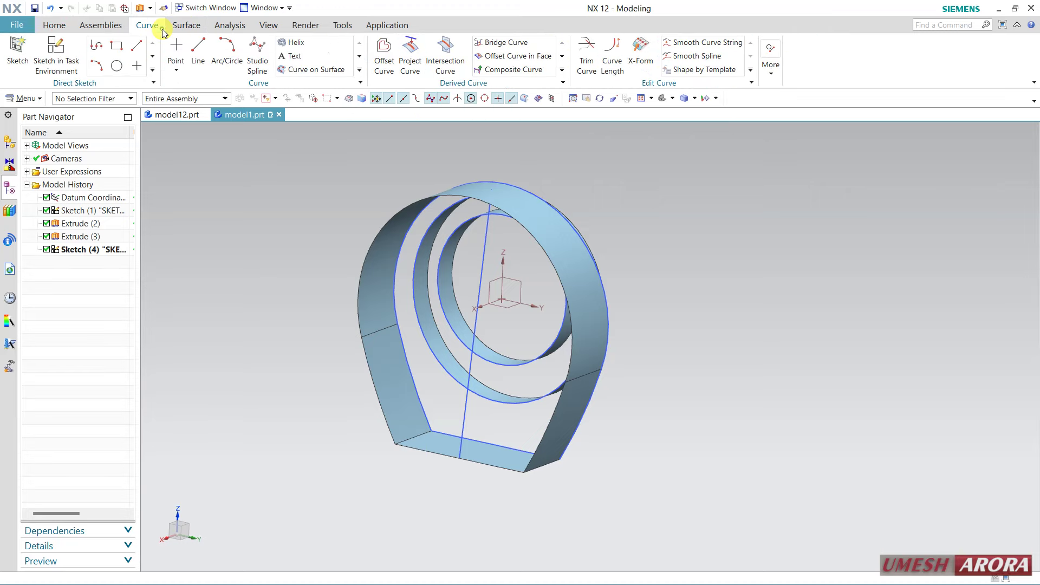
click(410, 60)
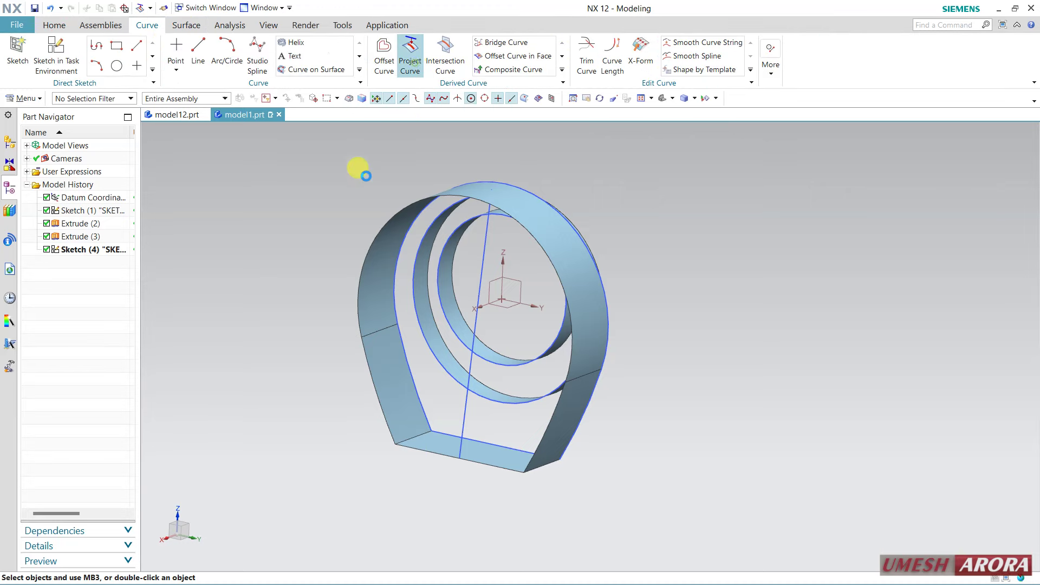
click(467, 401)
click(41, 193)
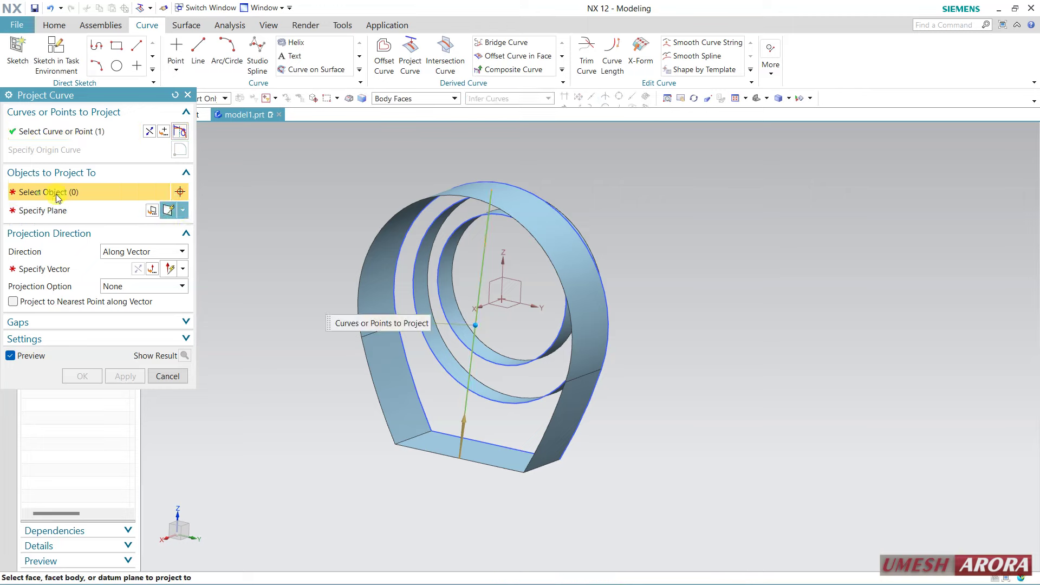
click(372, 274)
click(87, 266)
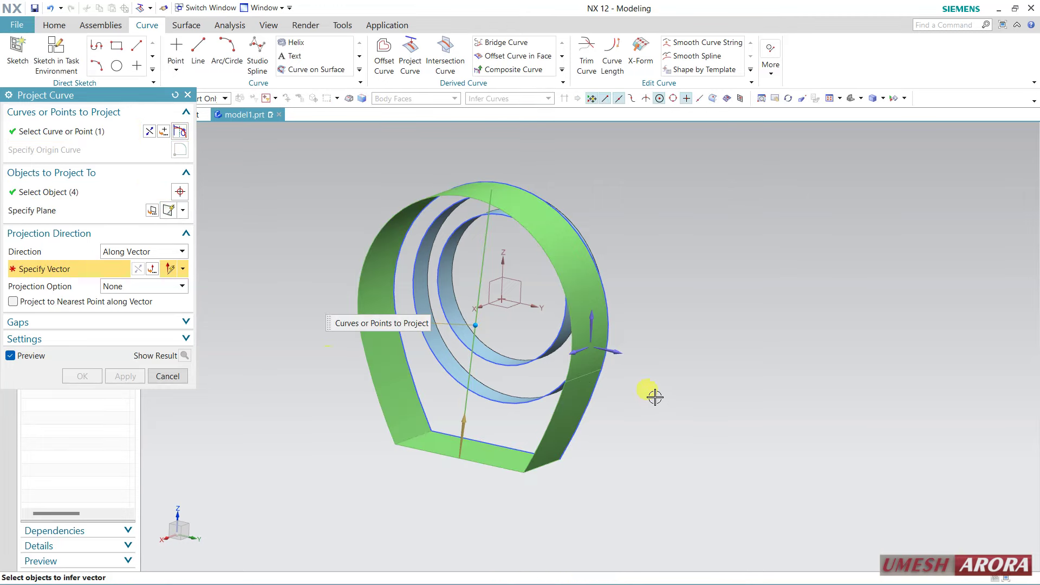
click(625, 353)
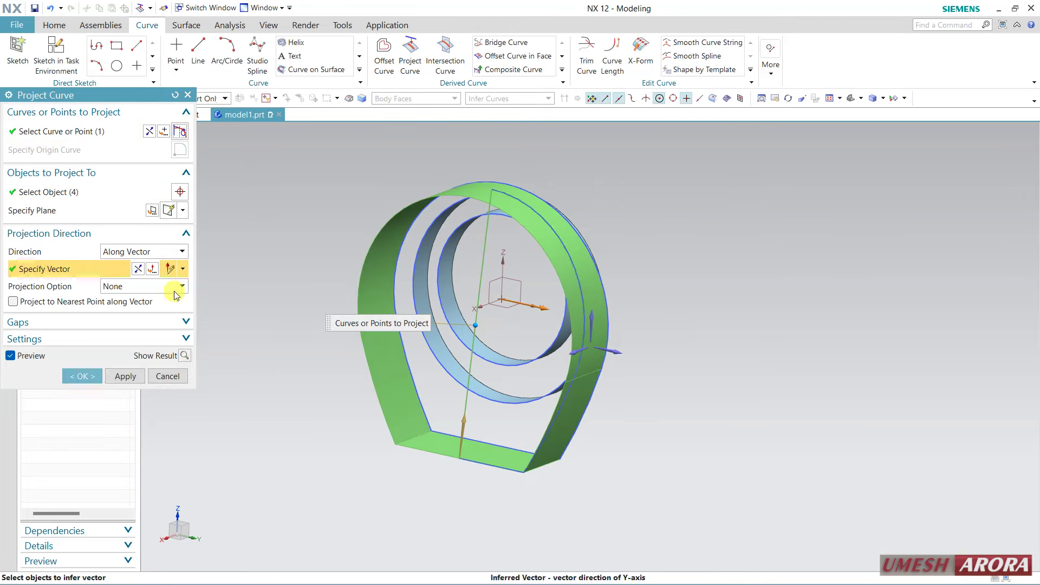
click(139, 269)
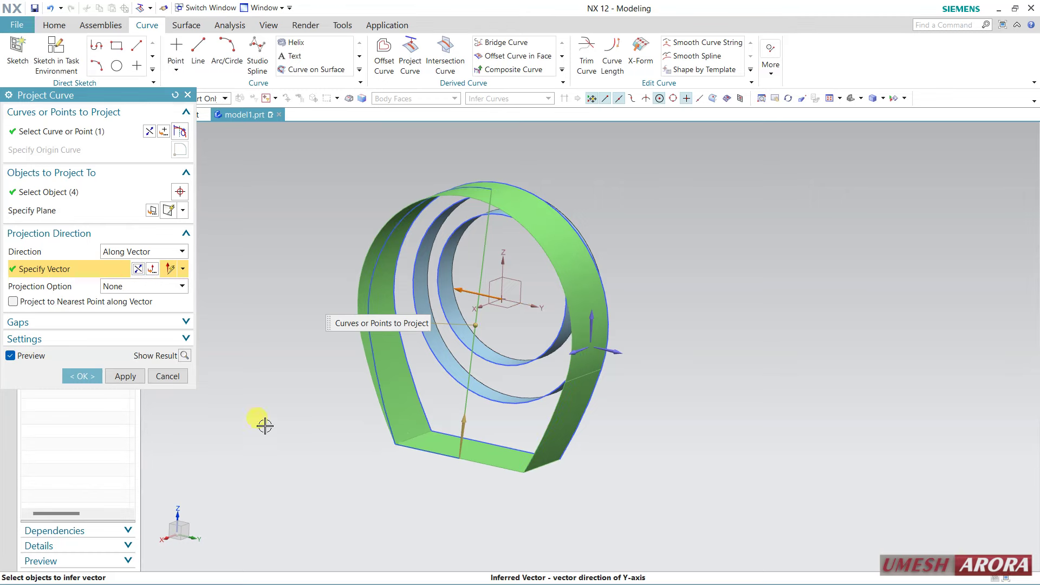
click(167, 376)
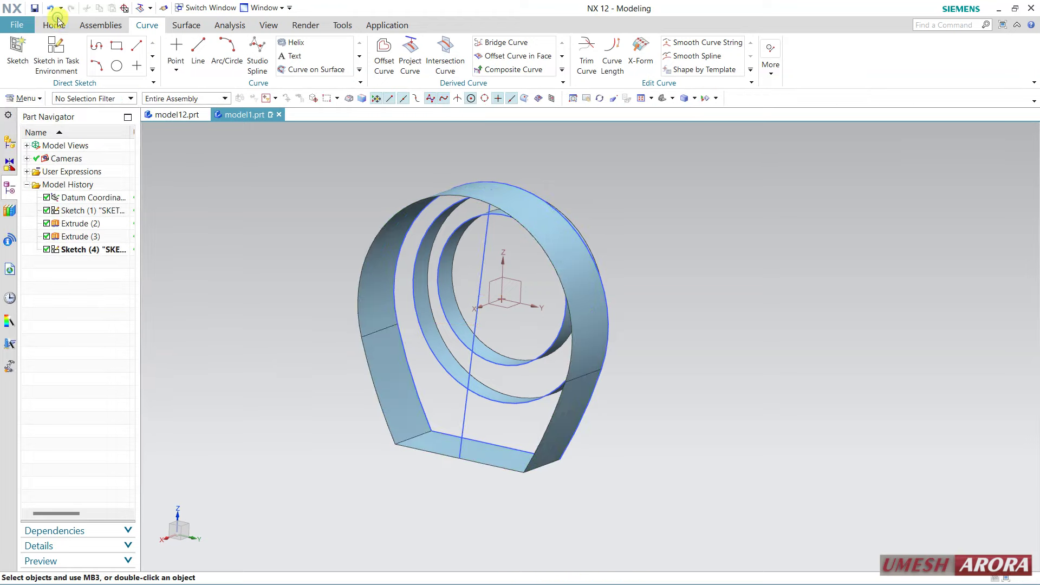
Trim the two inner ring sheets and the outer band with the XZ plane as boundary.
click(186, 25)
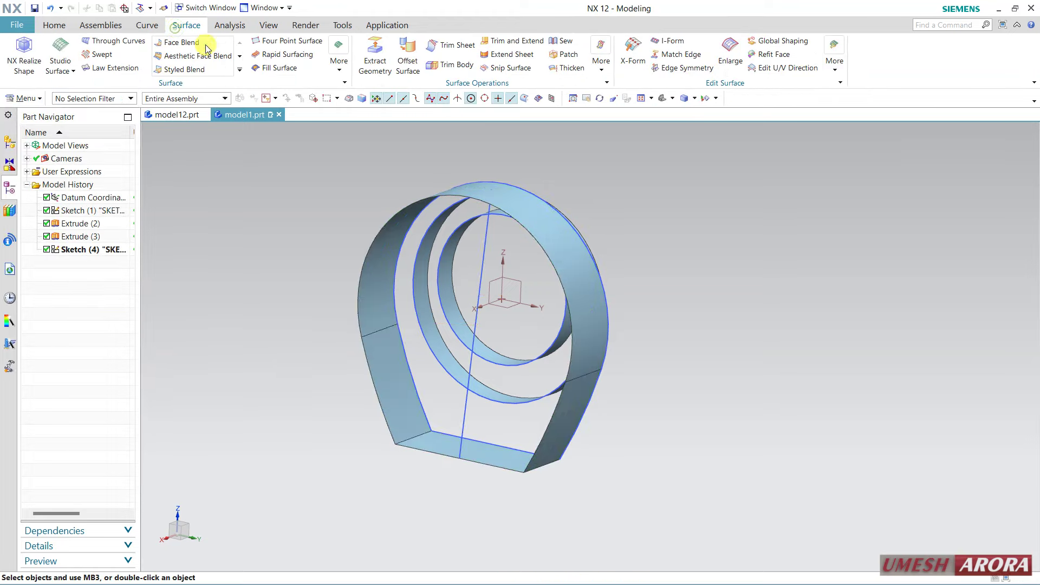
click(460, 44)
click(443, 247)
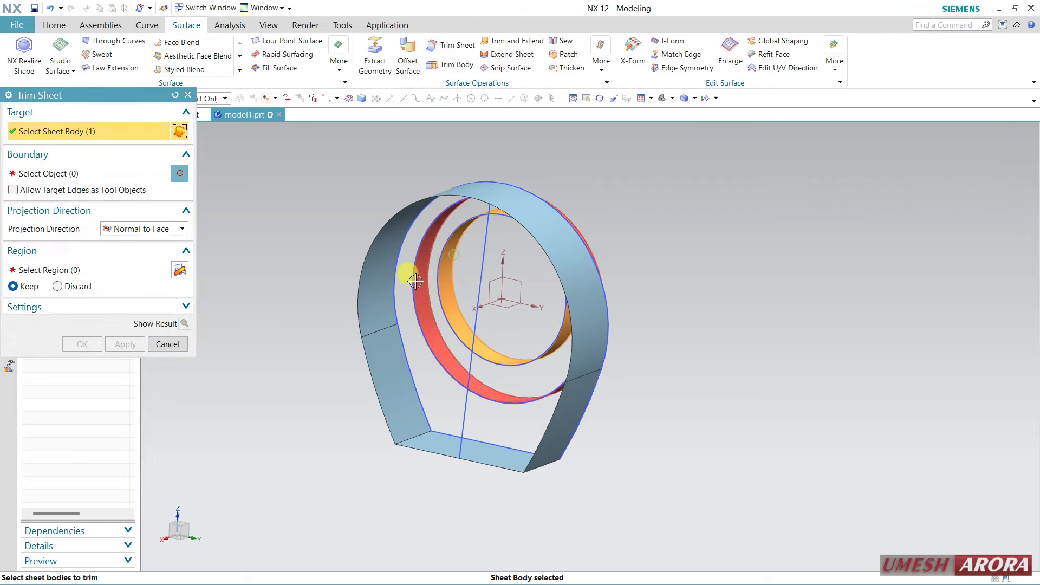
click(416, 282)
click(388, 306)
middle_click(297, 250)
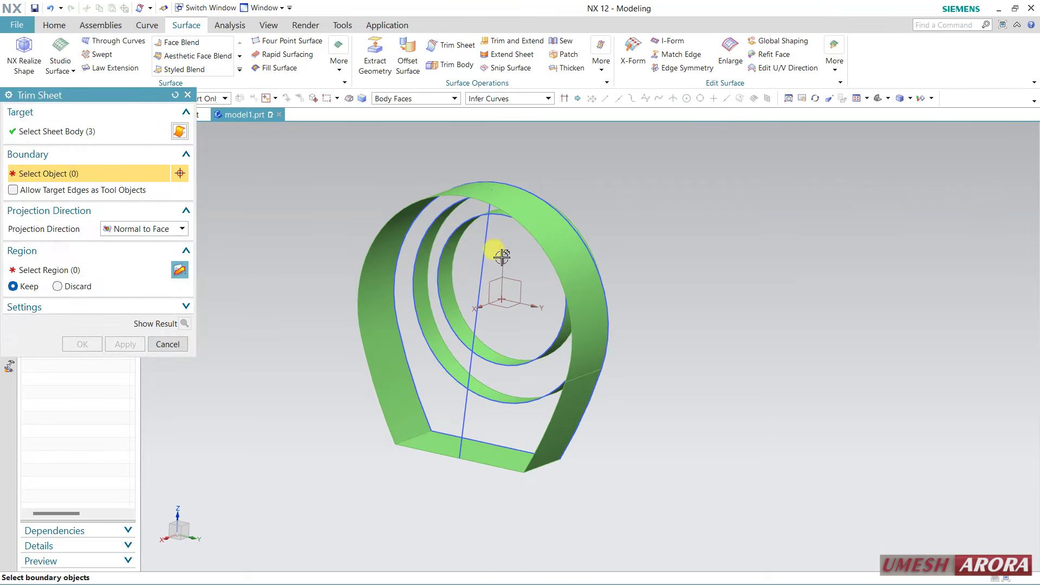
click(498, 278)
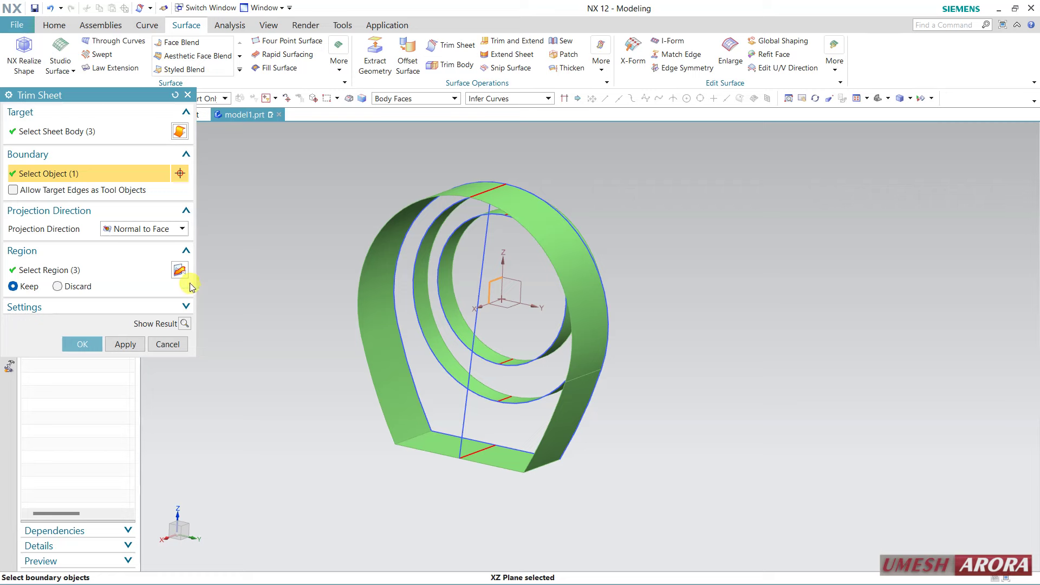
click(185, 323)
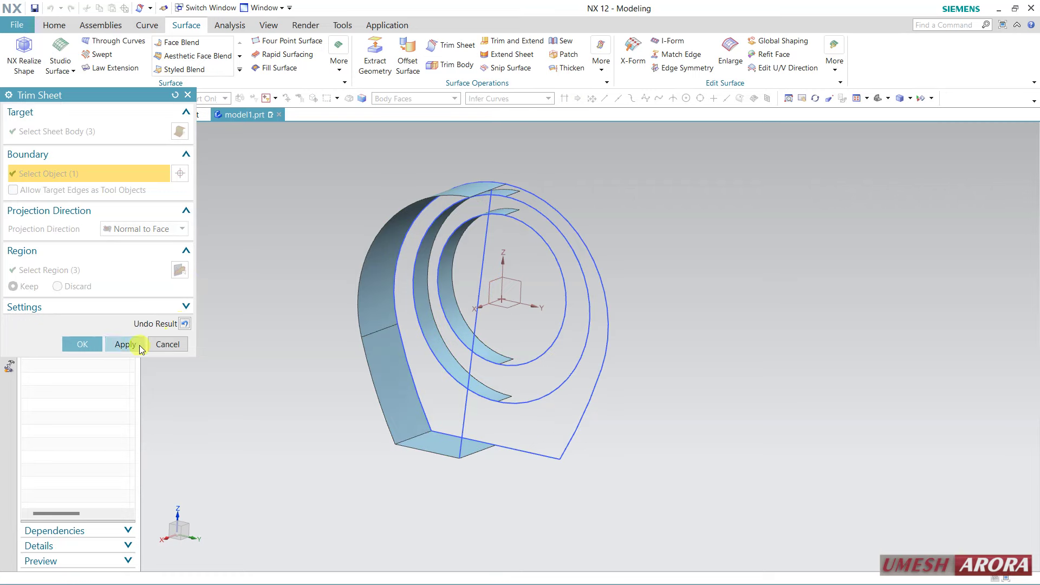
click(81, 343)
middle_drag(676, 341, 818, 333)
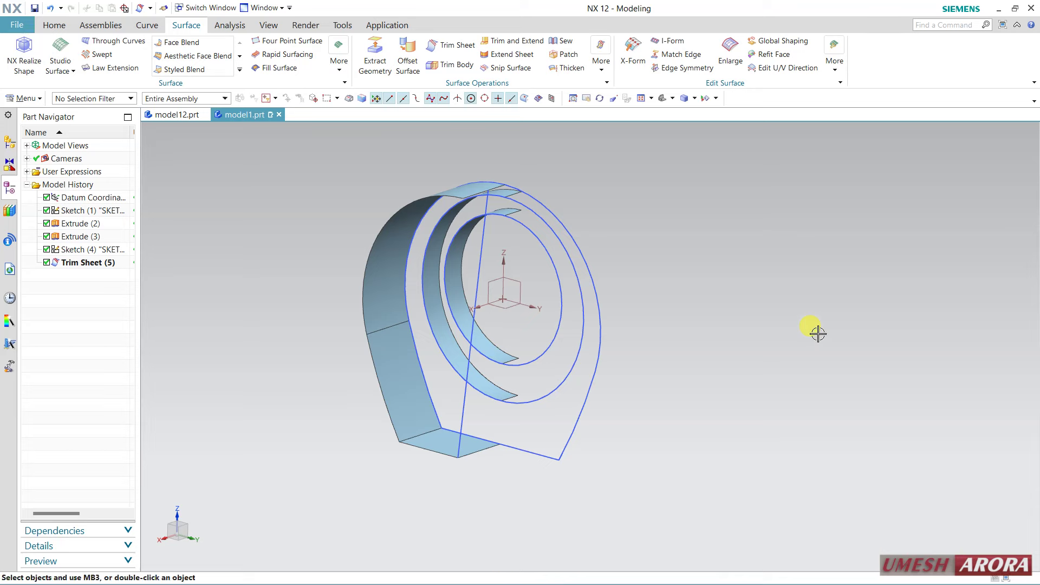
key(F7)
key(Escape)
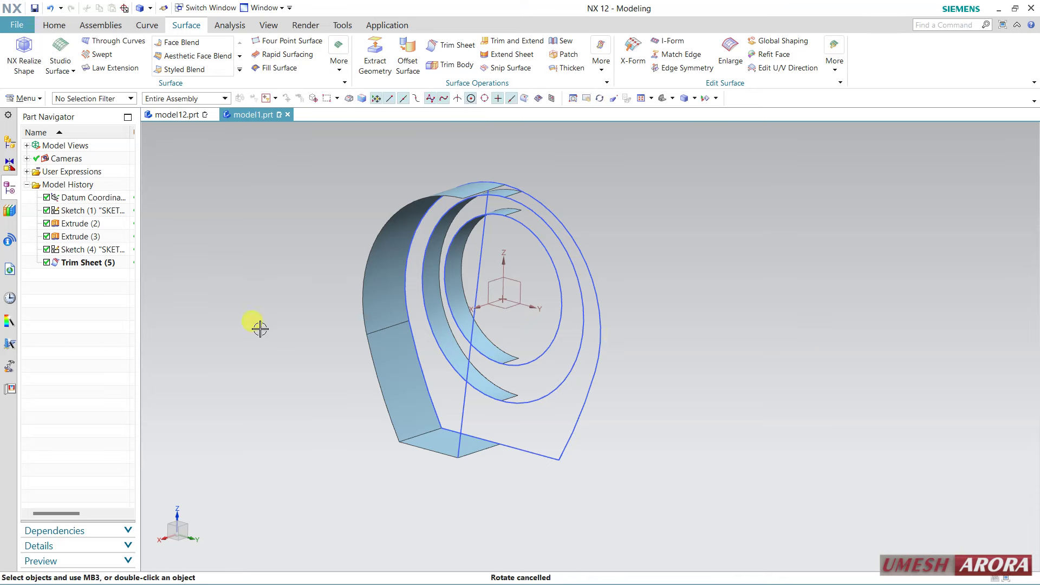
Edit Extrude (2) to use the inner circular arc instead of the teardrop outline.
double_click(92, 224)
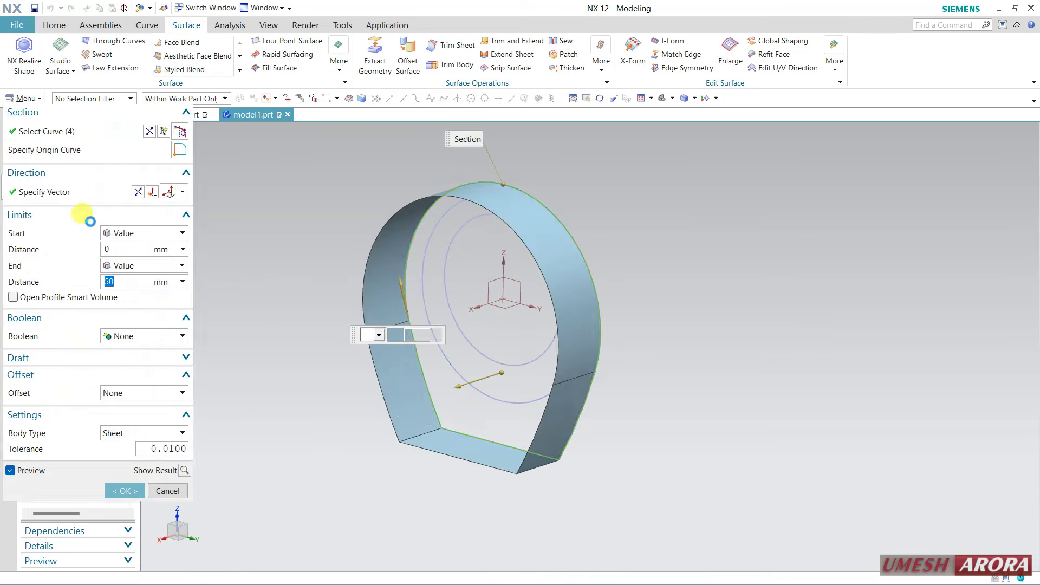
click(420, 256)
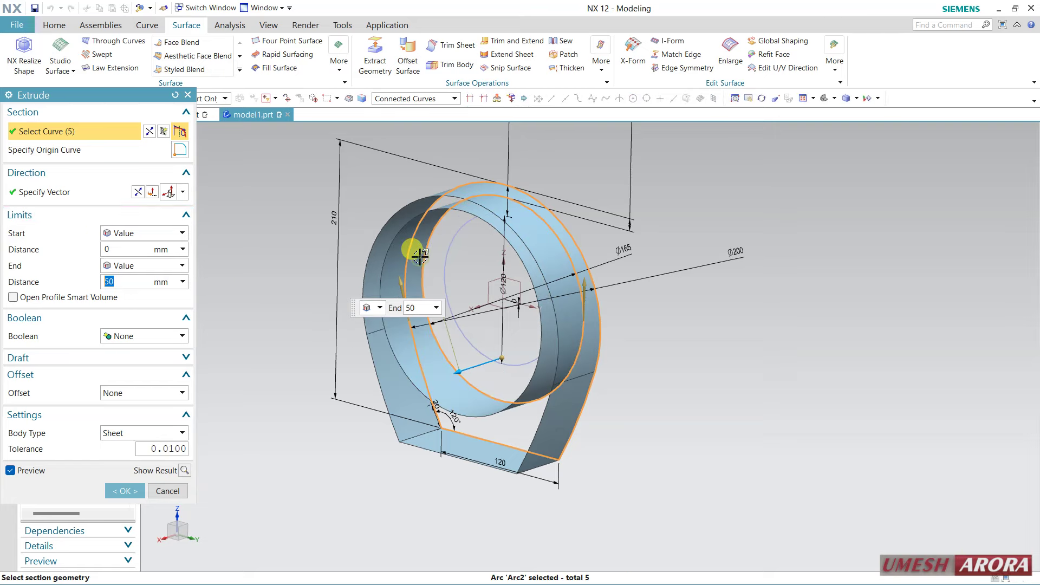
shift+click(477, 176)
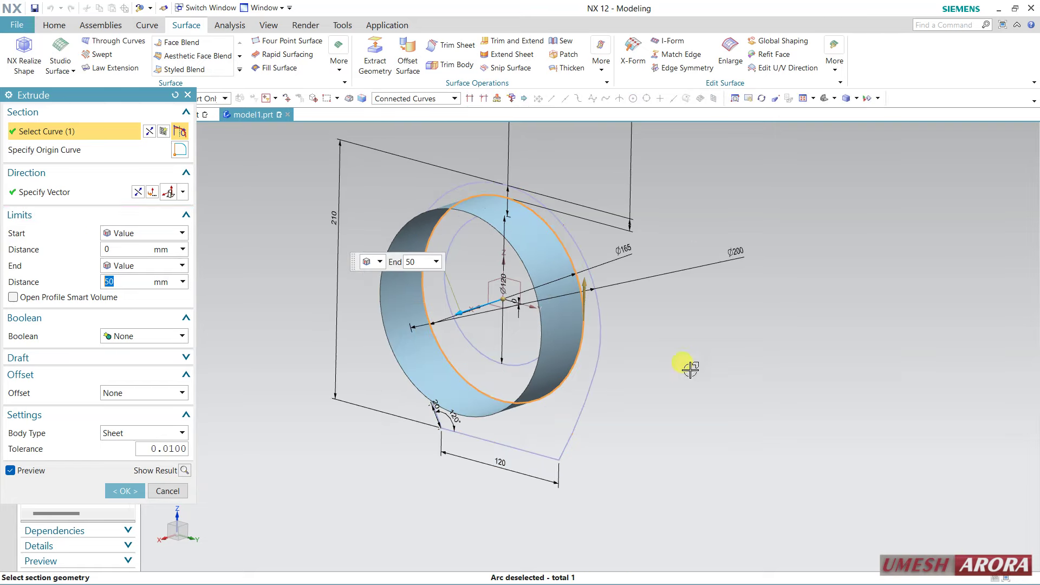
click(135, 492)
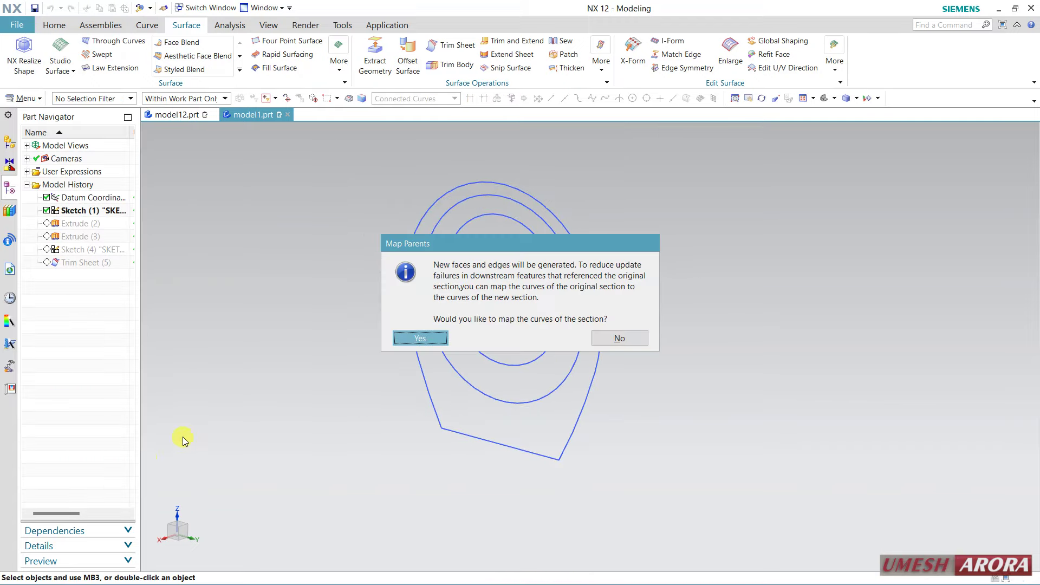
click(444, 343)
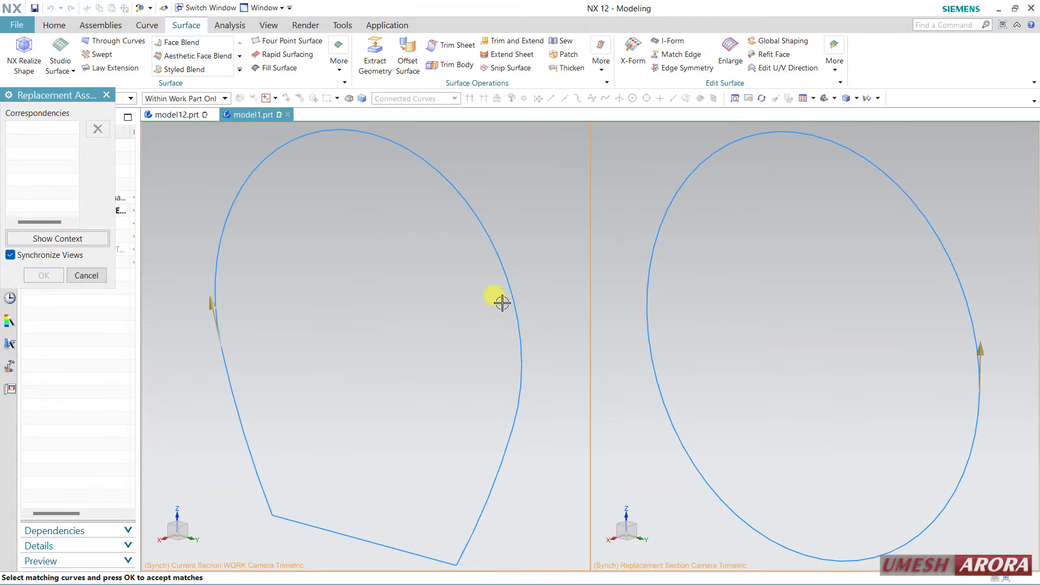
click(649, 312)
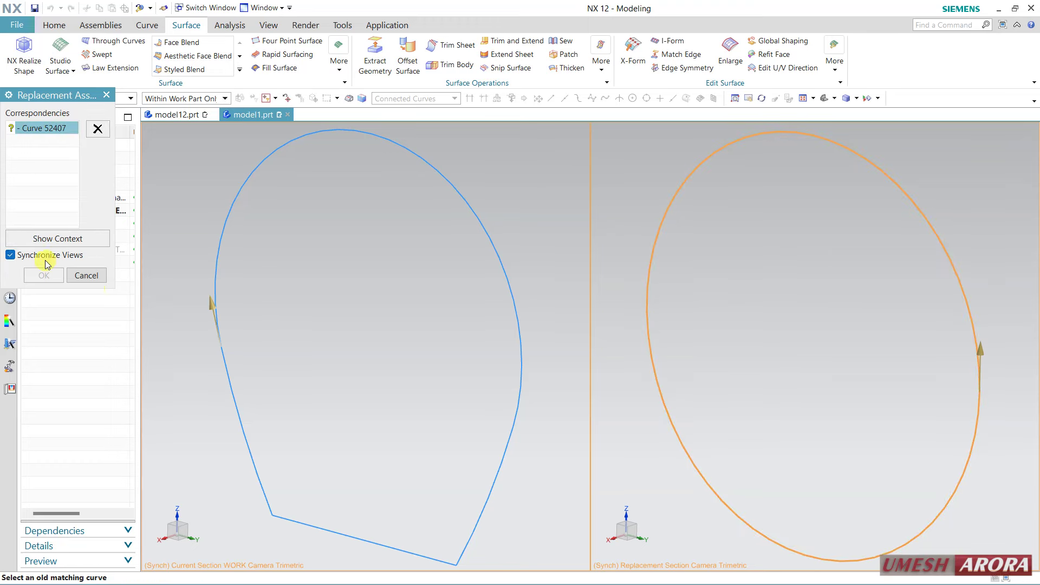
click(94, 273)
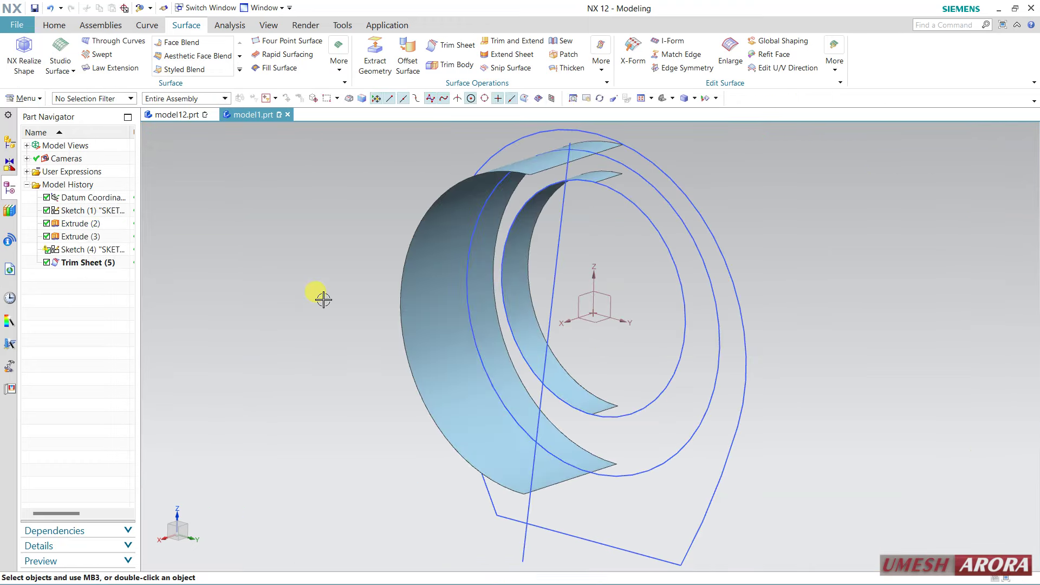
middle_drag(341, 342, 360, 341)
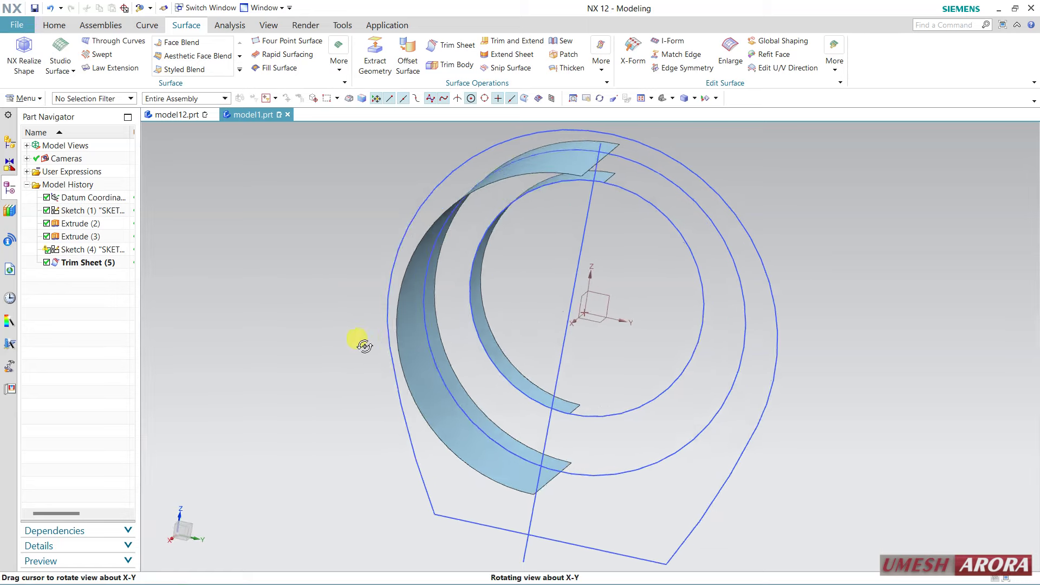
Edit Extrude (3) to swap the outer circle for the pear-shaped outline, mapping parents.
double_click(93, 242)
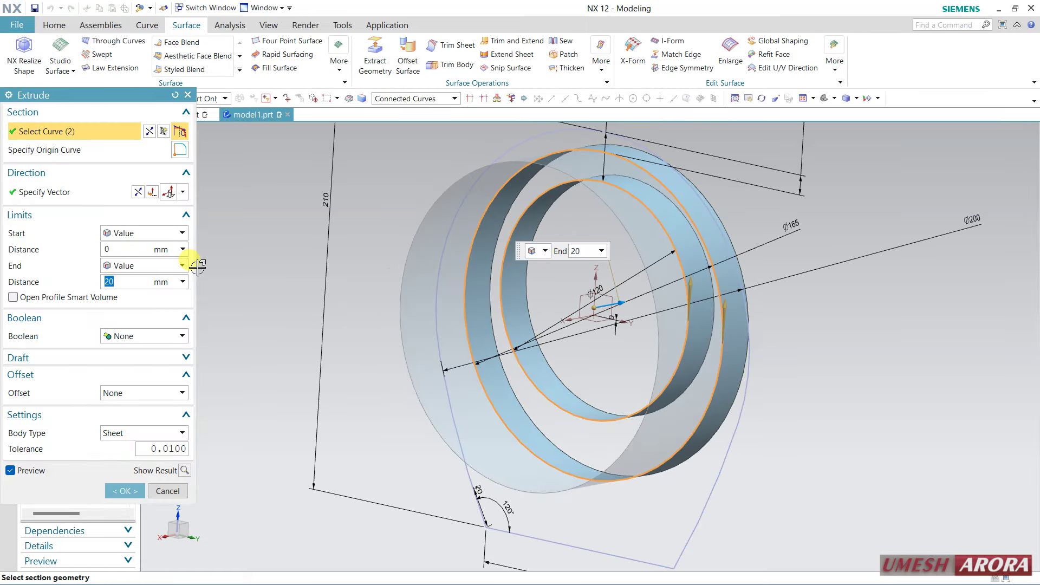
click(475, 224)
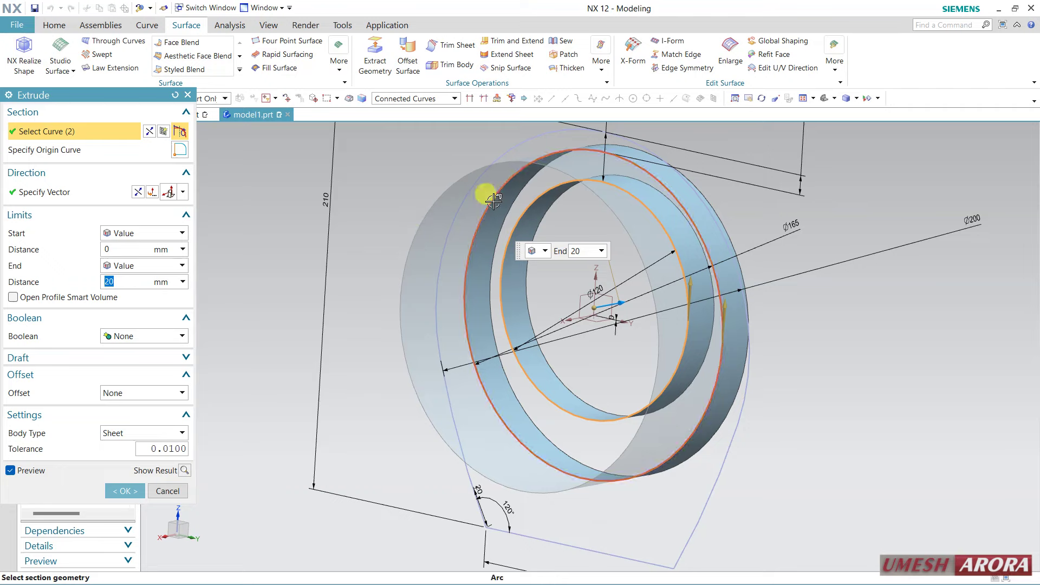
shift+click(492, 156)
click(493, 158)
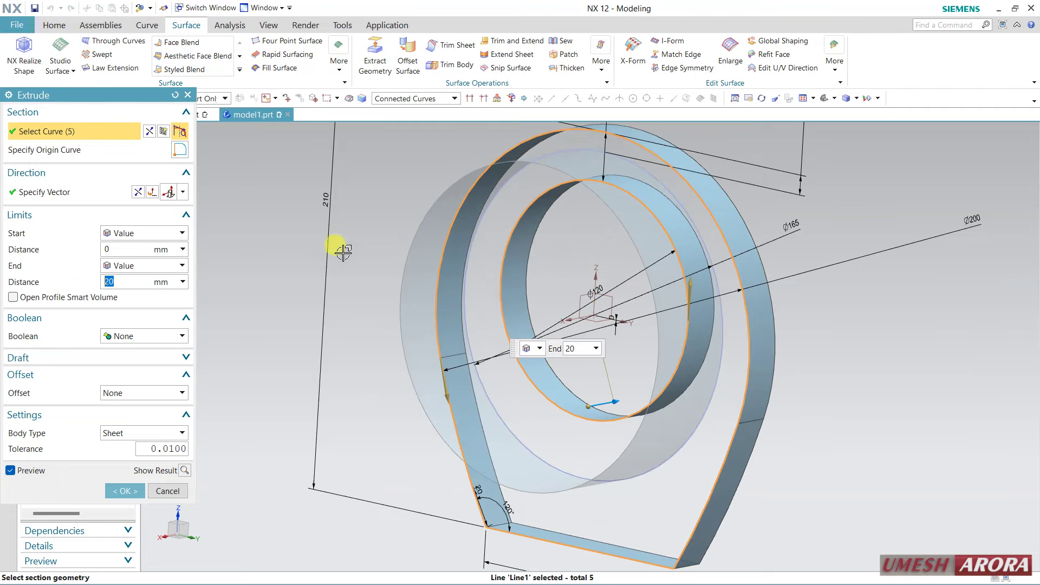
click(131, 491)
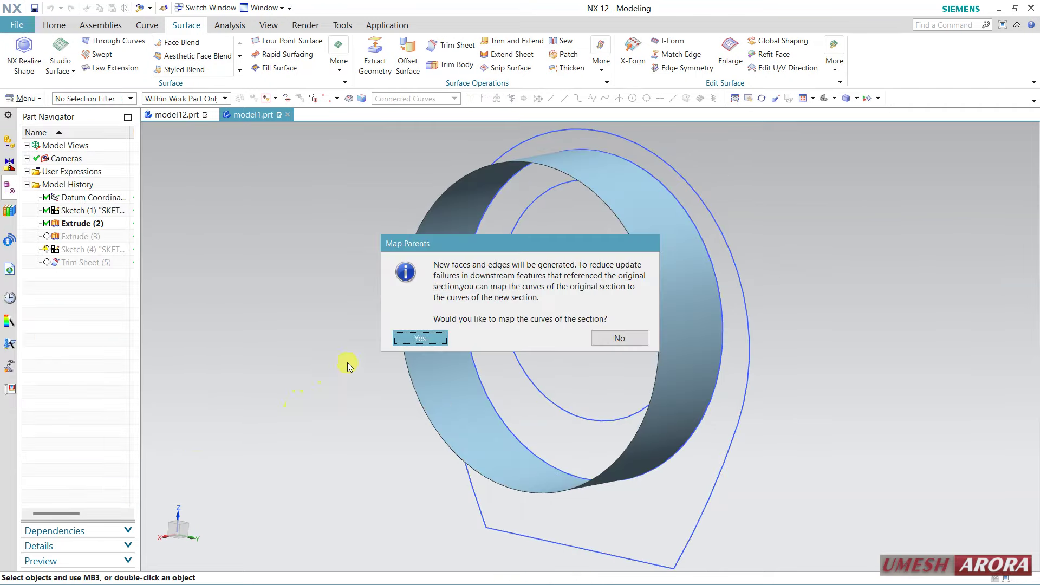
click(608, 340)
mouse_move(569, 343)
middle_down()
mouse_move(627, 390)
mouse_move(614, 358)
mouse_move(581, 343)
mouse_move(569, 353)
mouse_move(575, 359)
mouse_move(574, 309)
middle_up()
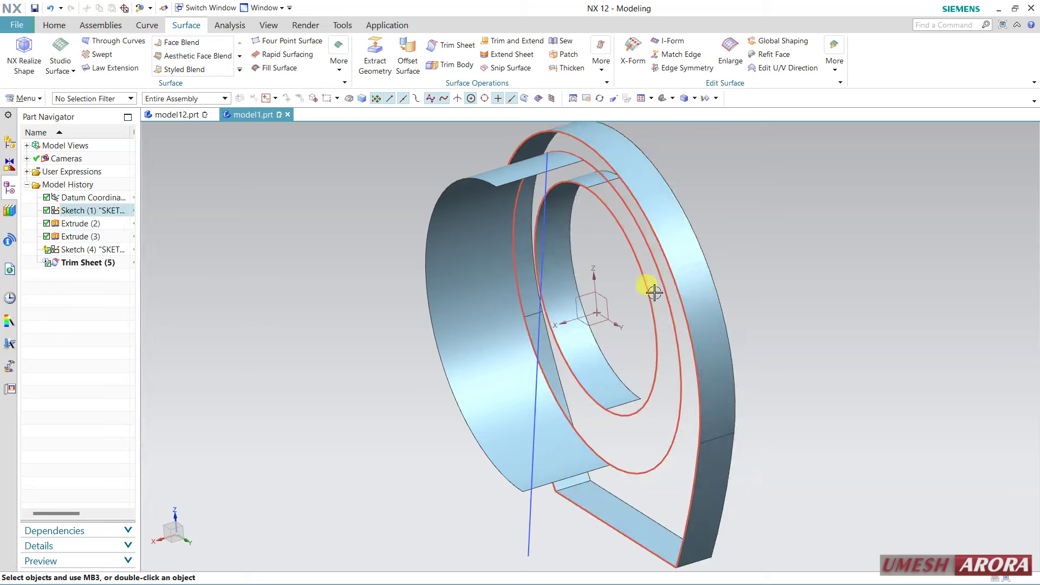
Add the outer pear-shaped band as a Trim Sheet (5) target.
double_click(104, 263)
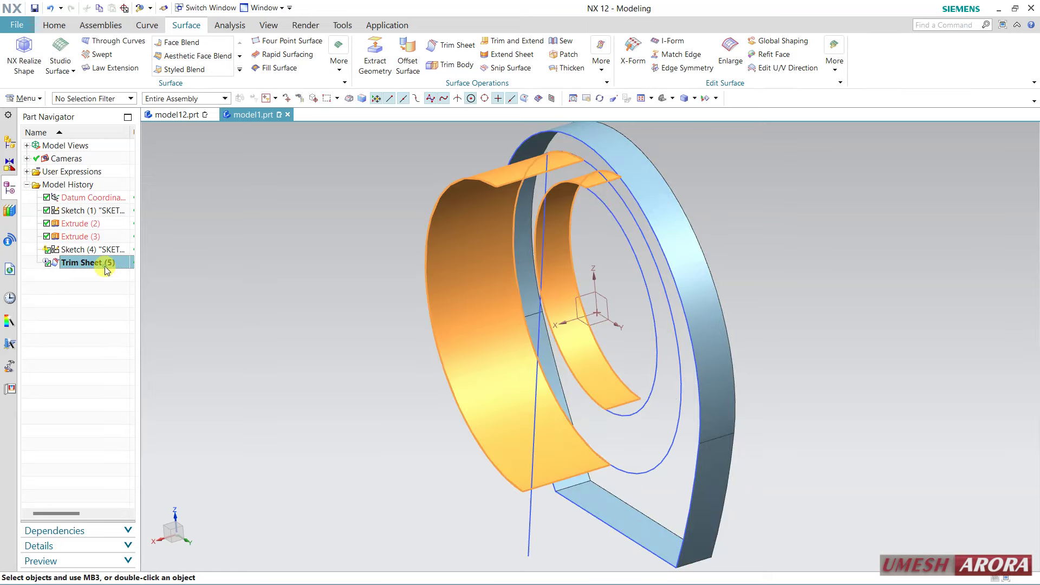
click(664, 193)
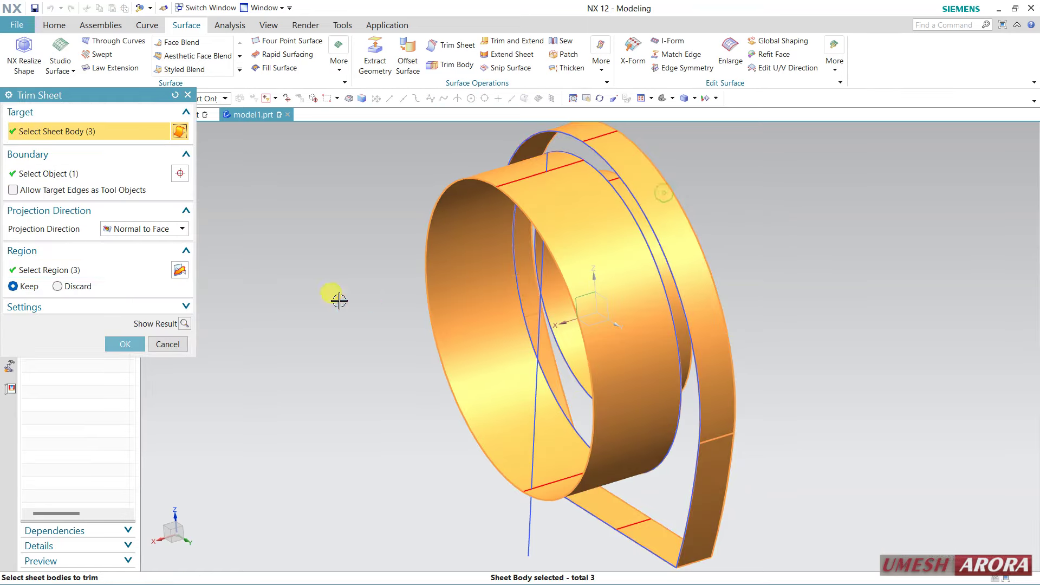
click(126, 344)
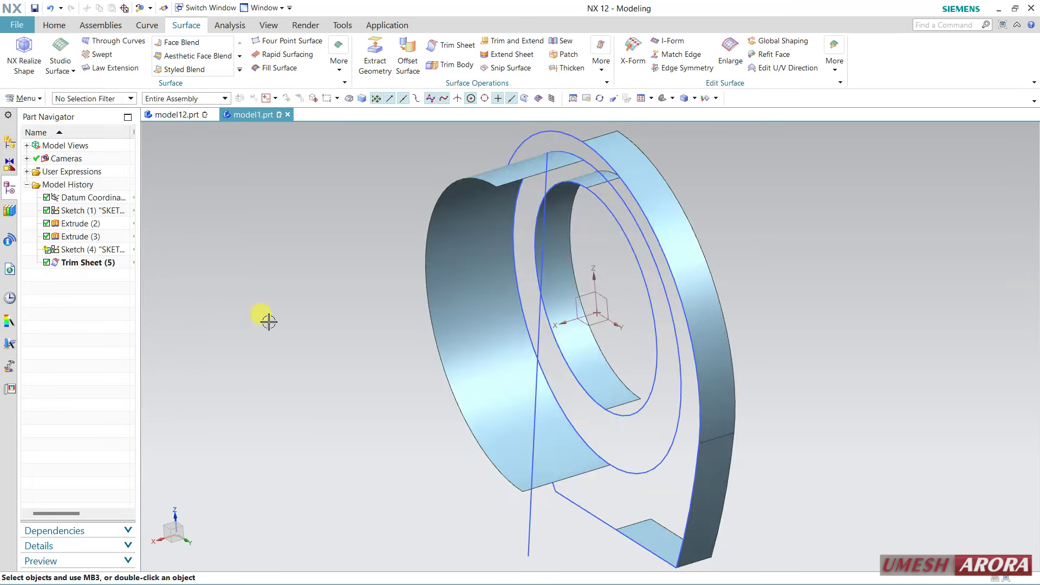
Reselect the inner, outer and middle bands as targets, keeping the side-line boundary.
double_click(85, 262)
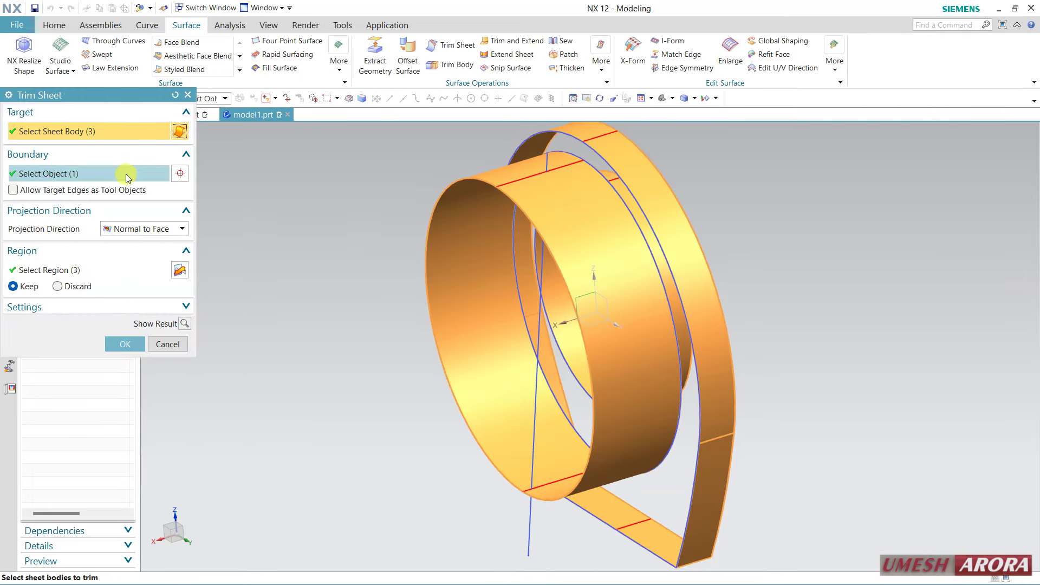
shift+click(666, 243)
shift+click(622, 302)
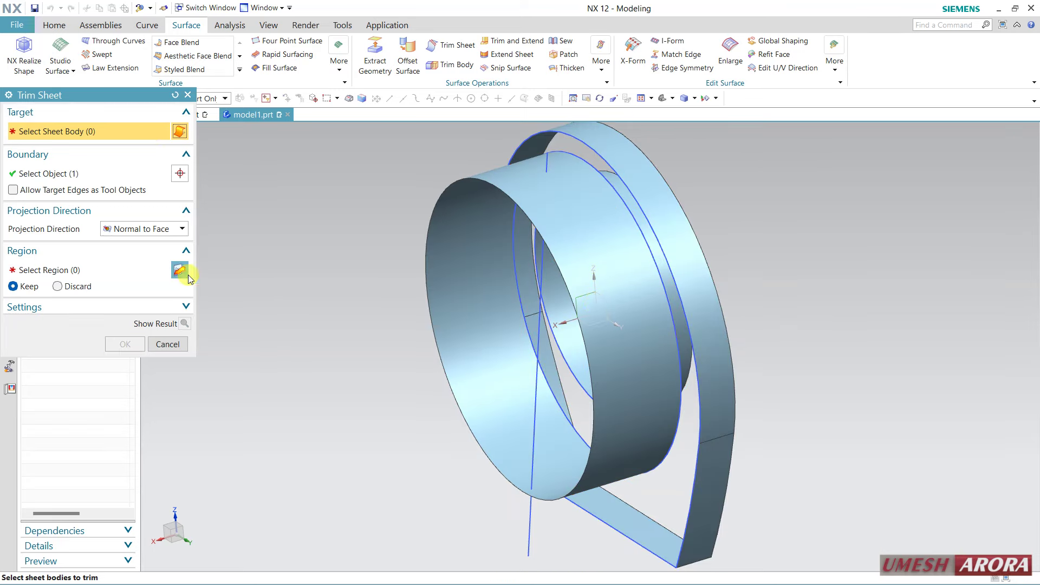
middle_drag(472, 309, 508, 320)
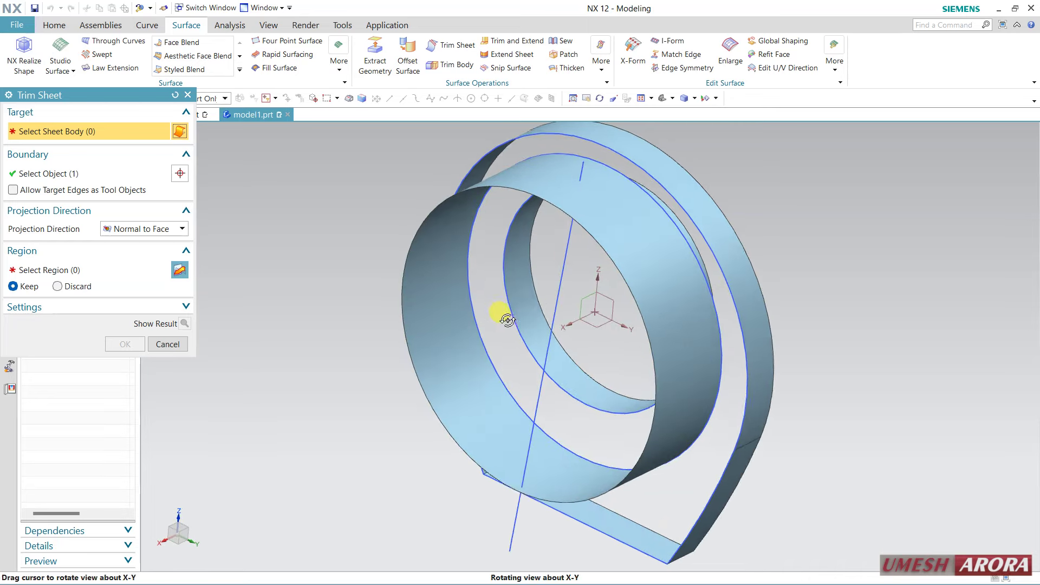
click(506, 274)
click(489, 161)
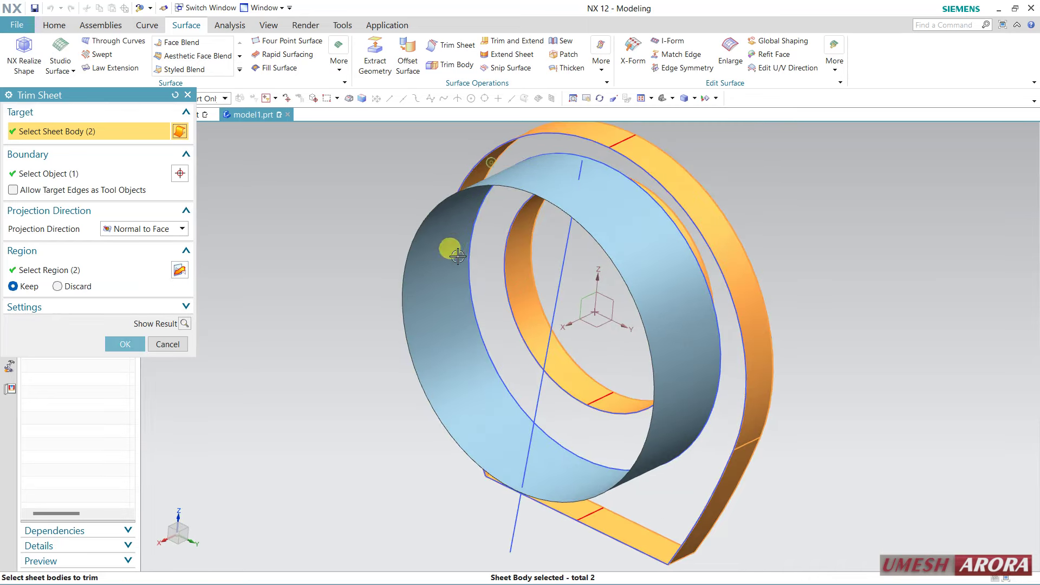
click(458, 256)
click(60, 174)
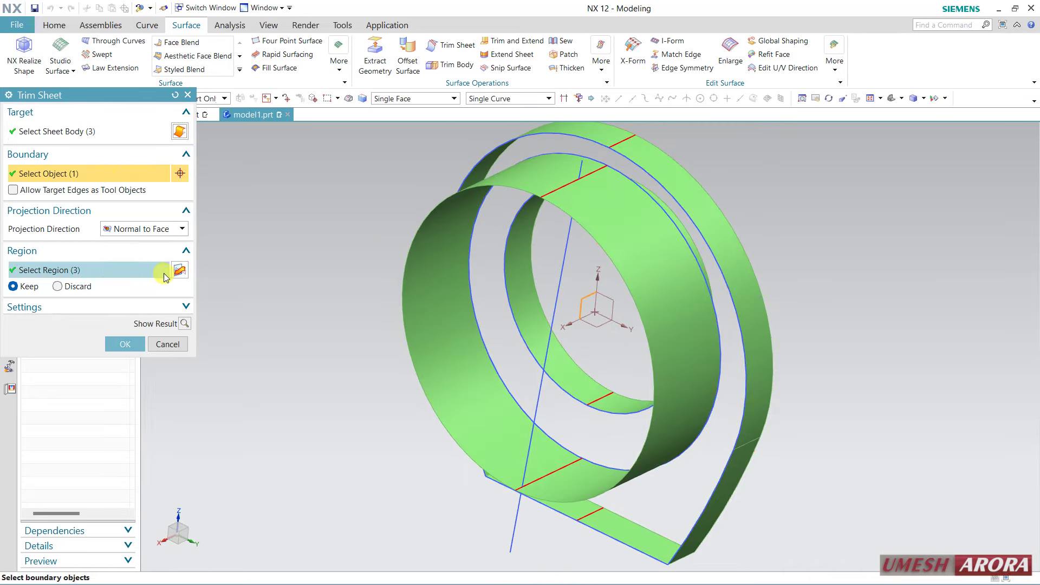
click(176, 271)
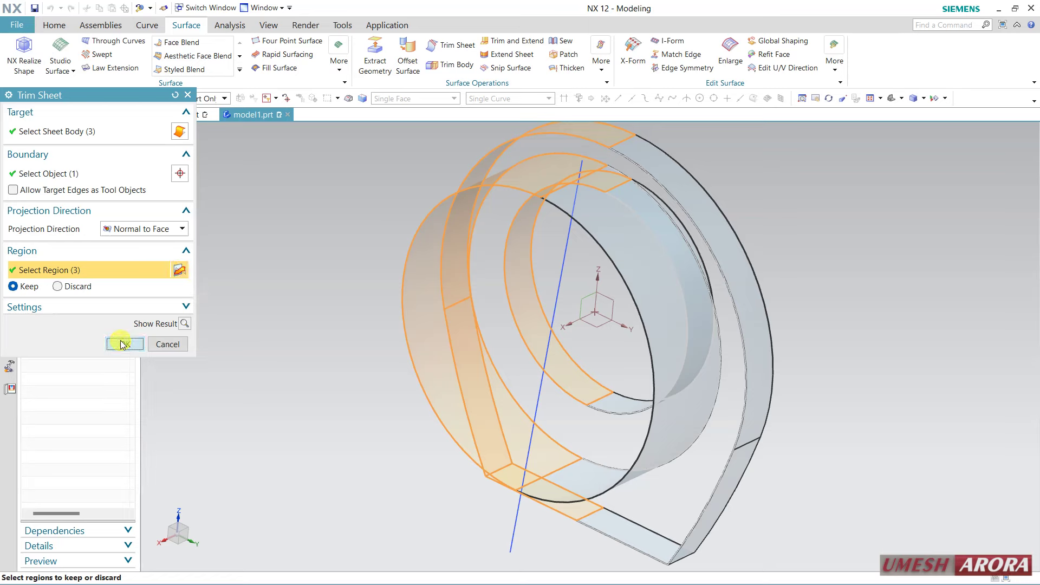
click(125, 344)
mouse_move(370, 369)
middle_down()
mouse_move(320, 343)
mouse_move(465, 491)
middle_up()
Delete the old slanted line and its 20 mm dimension from the side-line sketch.
double_click(534, 499)
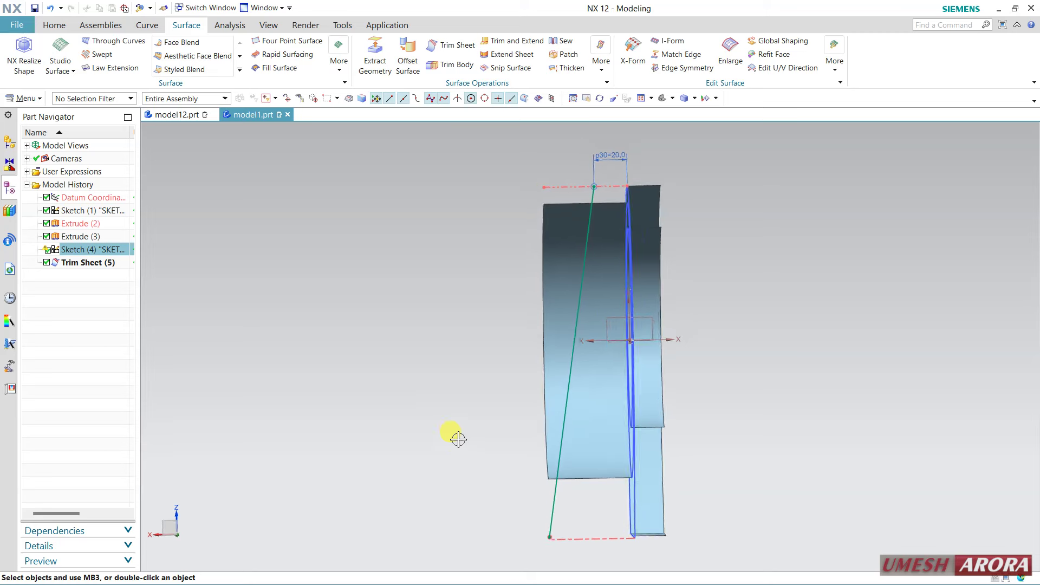
key(Delete)
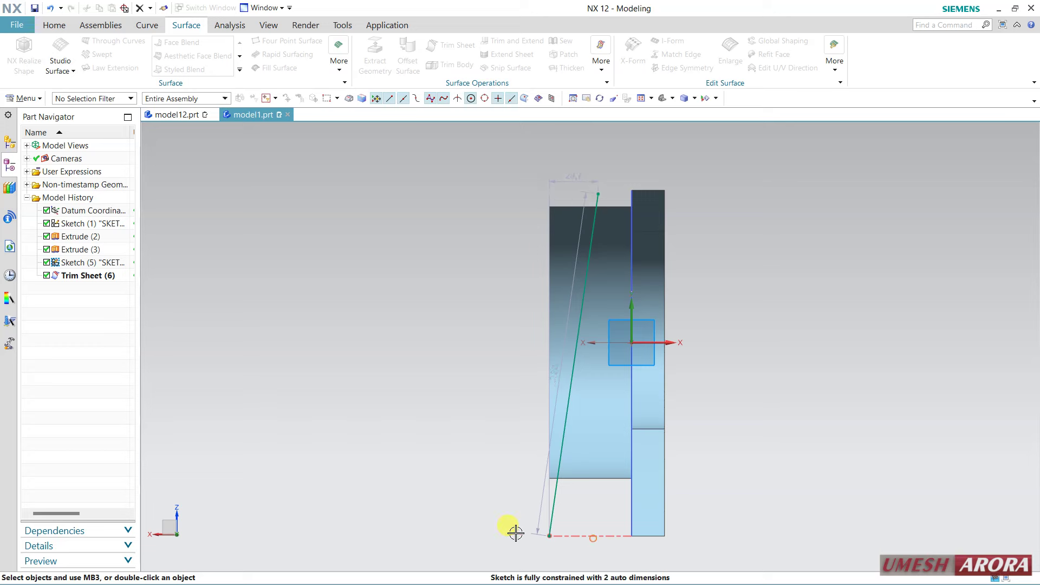
click(549, 497)
key(ctrl+b)
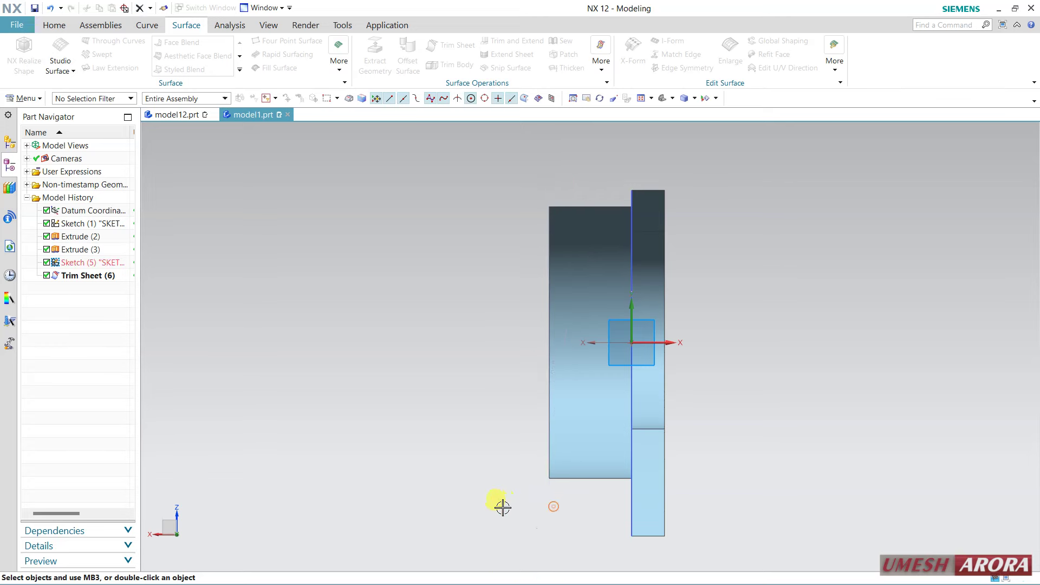
Draw a new line from the top edge down to the bottom corner.
click(55, 26)
click(110, 46)
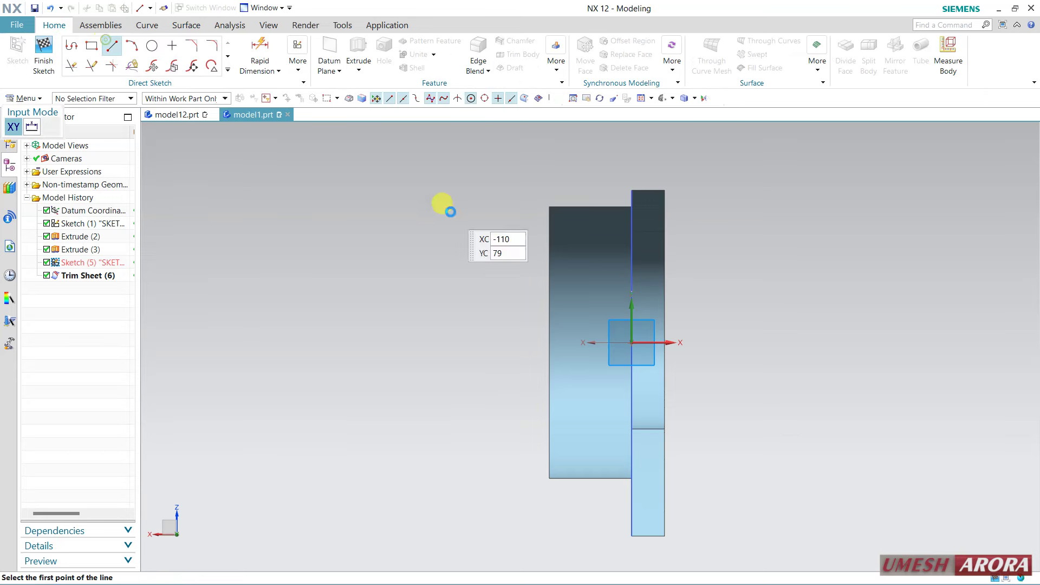
click(605, 207)
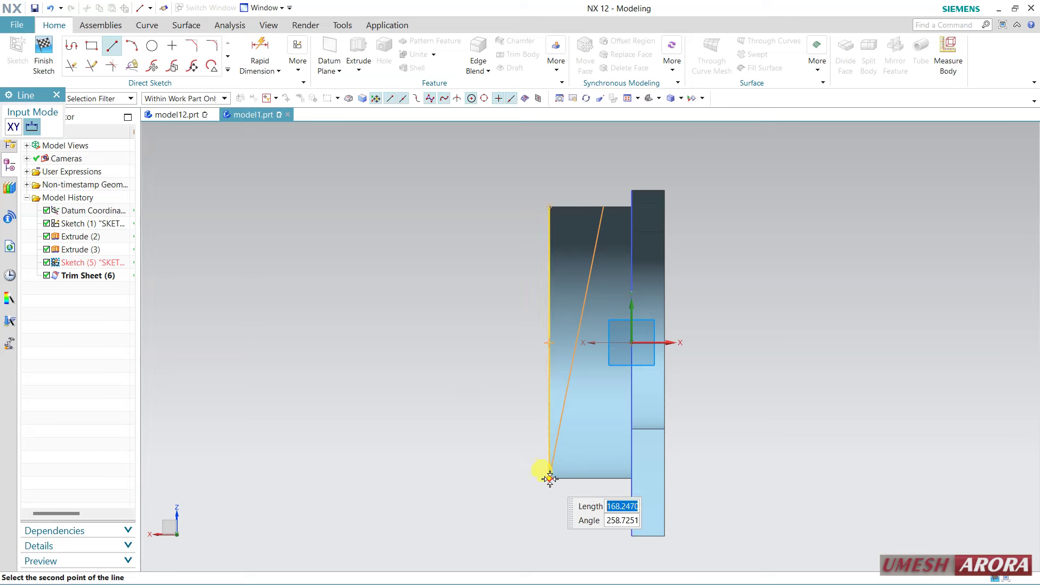
middle_click(391, 308)
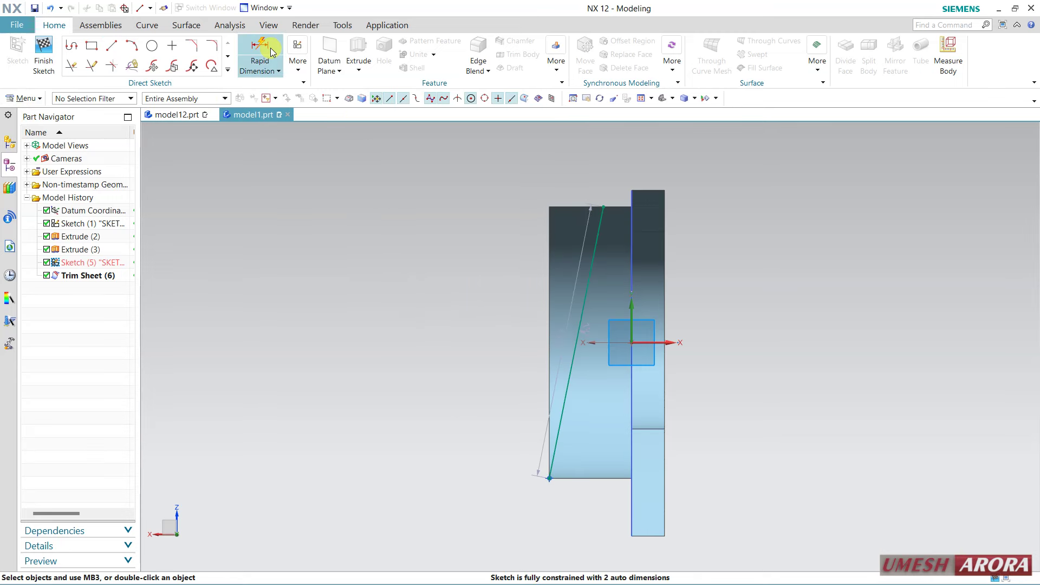
Dimension the line's top end 20 mm from the ring's vertical edge.
scroll(620, 181, up, 2)
scroll(632, 215, up, 1)
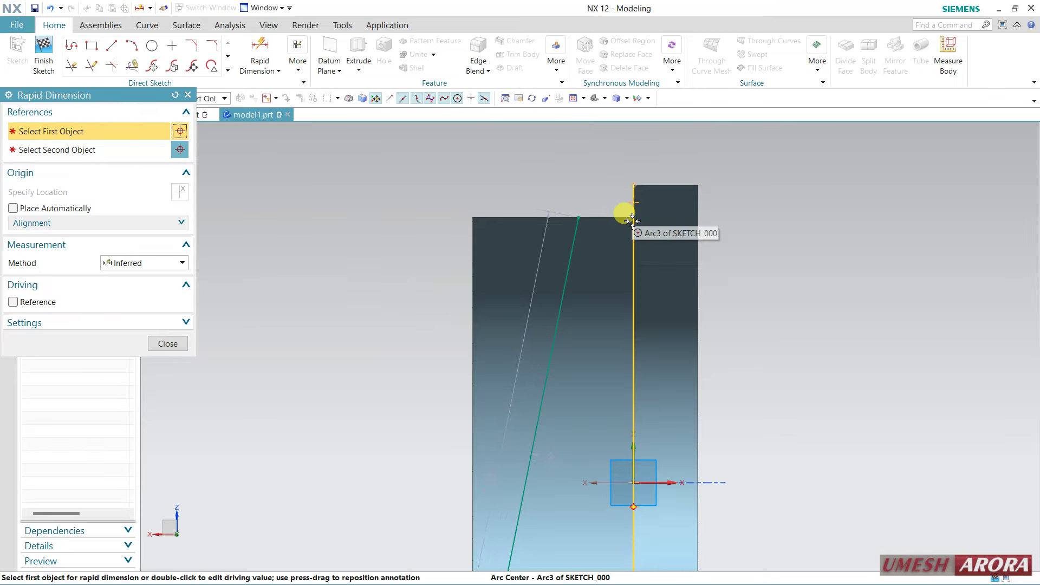
click(632, 221)
click(576, 212)
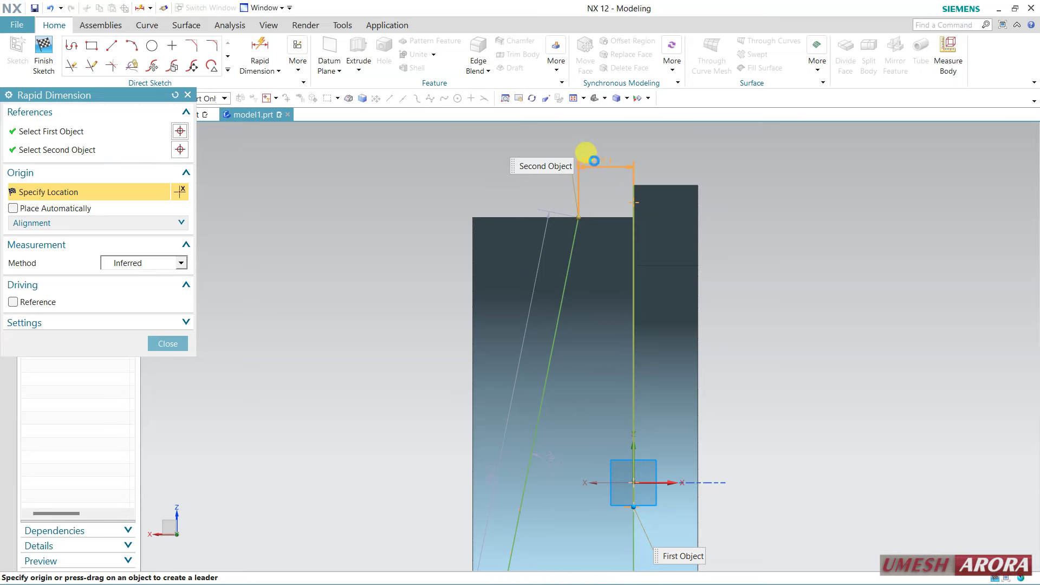
click(593, 155)
text(20)
key(Return)
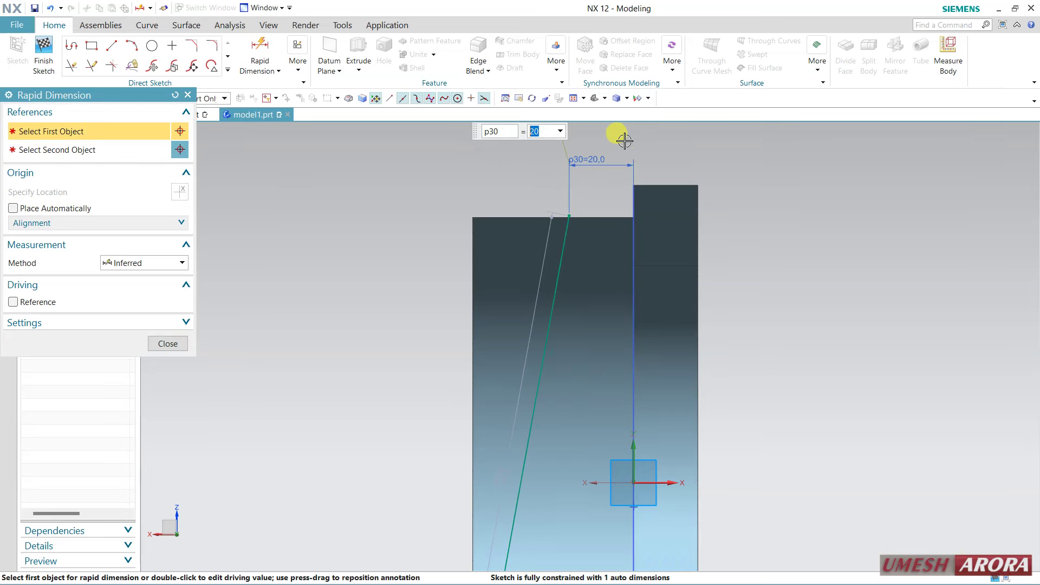
click(167, 343)
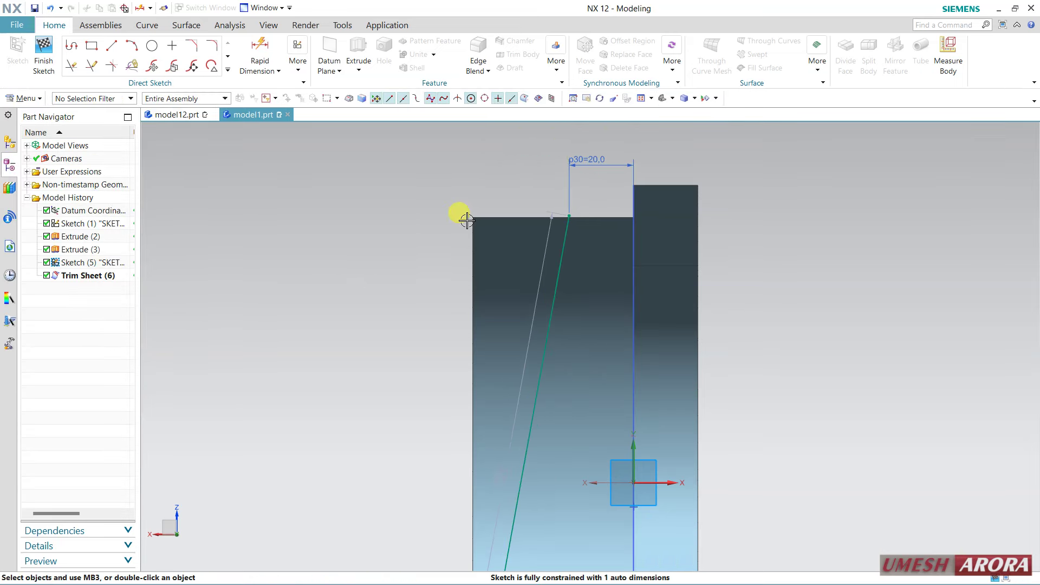
click(581, 214)
Finish the sketch and acknowledge the overconstrained sketch warning.
click(569, 214)
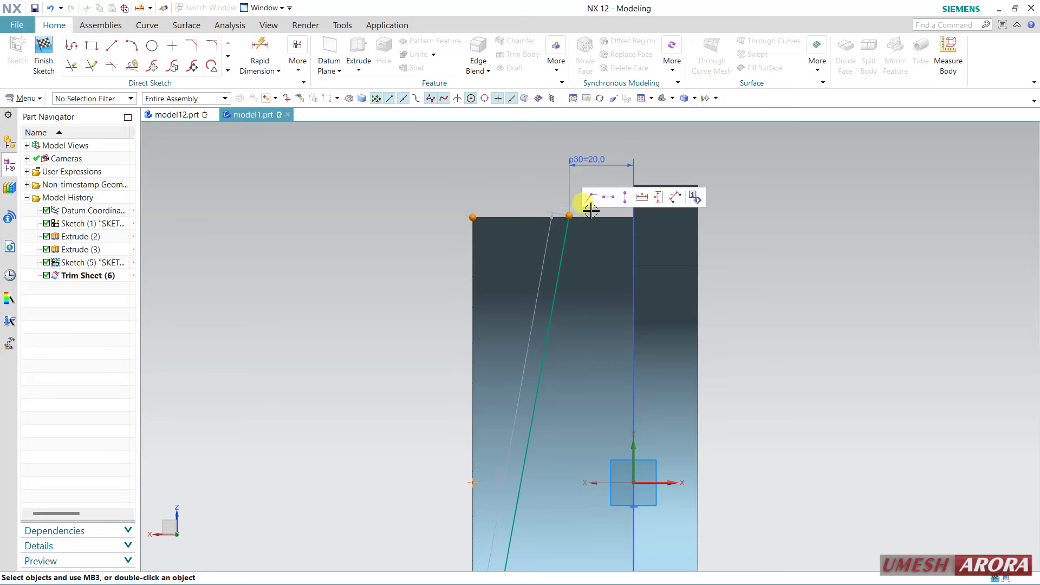
scroll(733, 188, down, 2)
scroll(734, 188, down, 2)
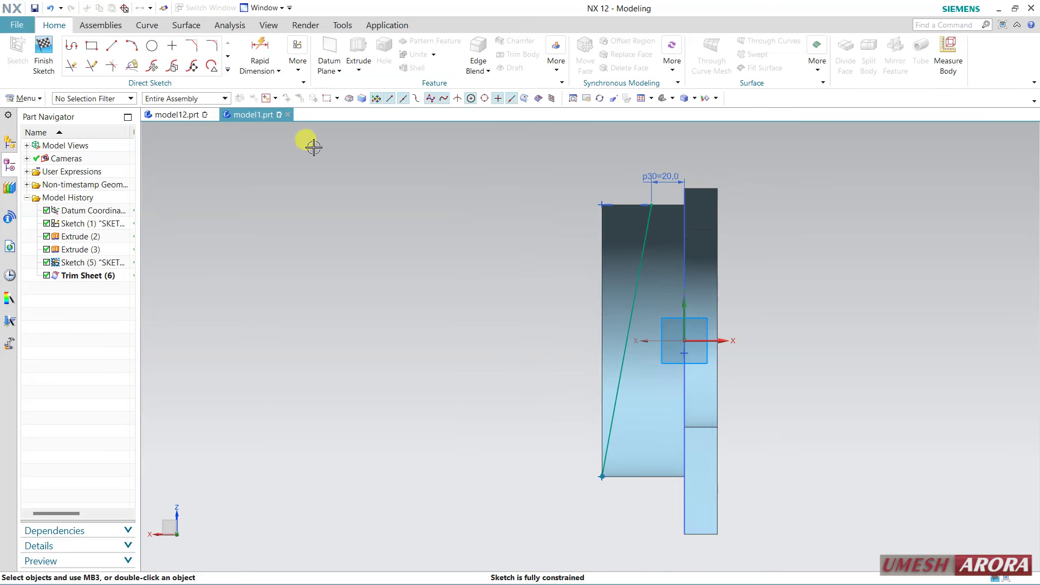
click(34, 57)
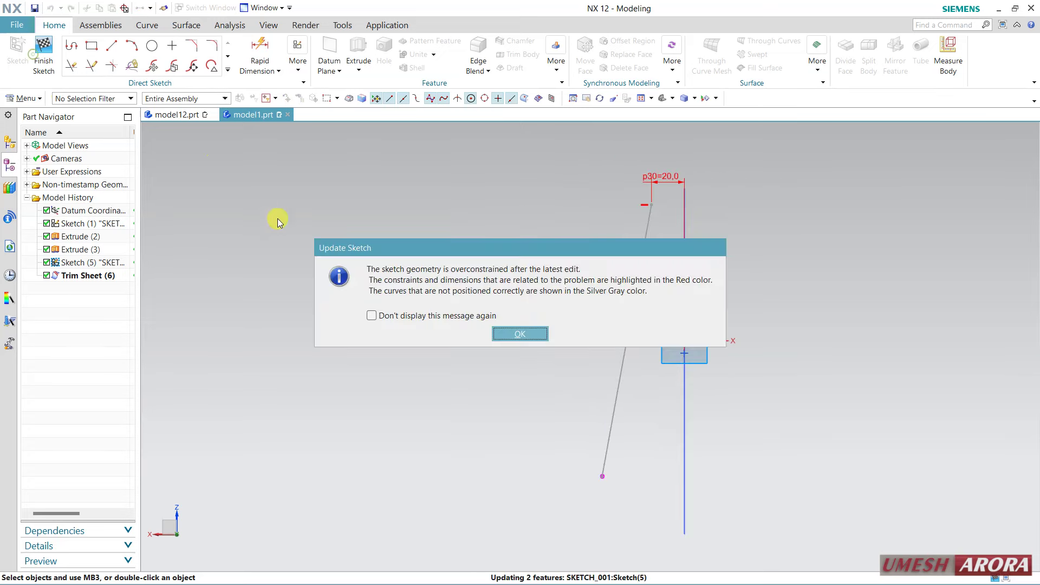
click(526, 337)
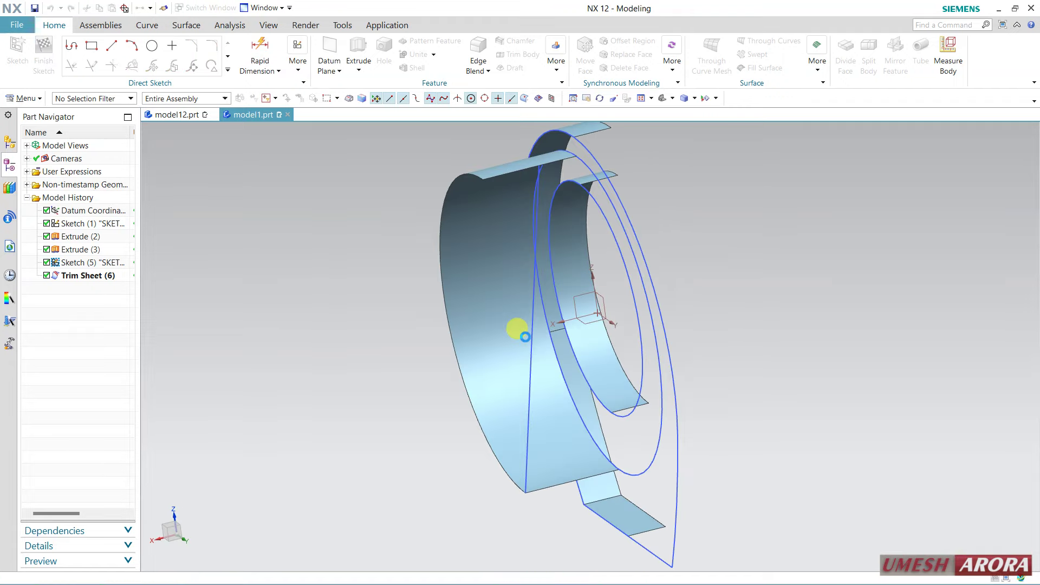
Remove the overconstrained horizontal alignment constraint from the side-line sketch.
double_click(93, 262)
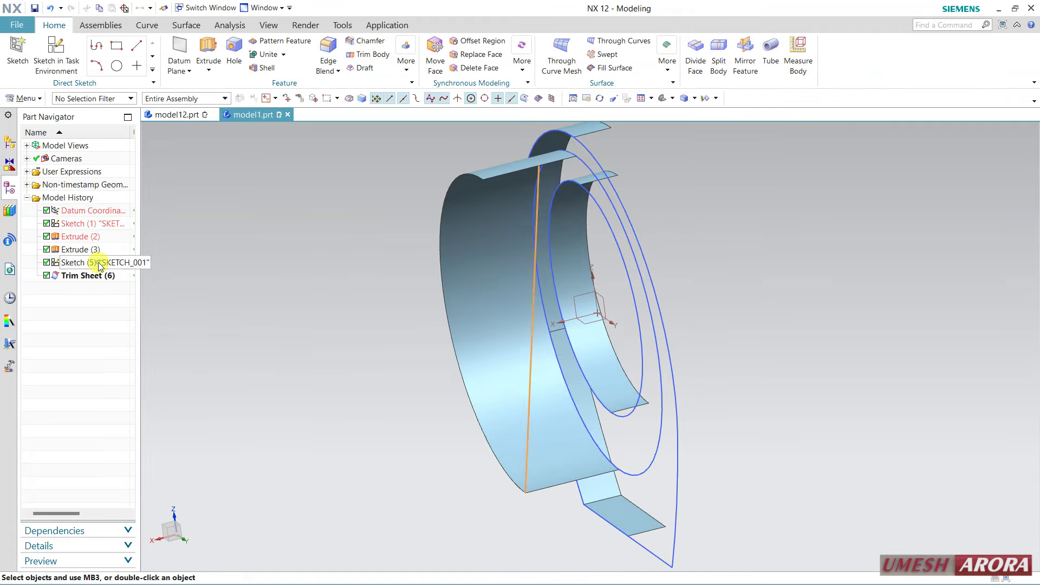
click(524, 331)
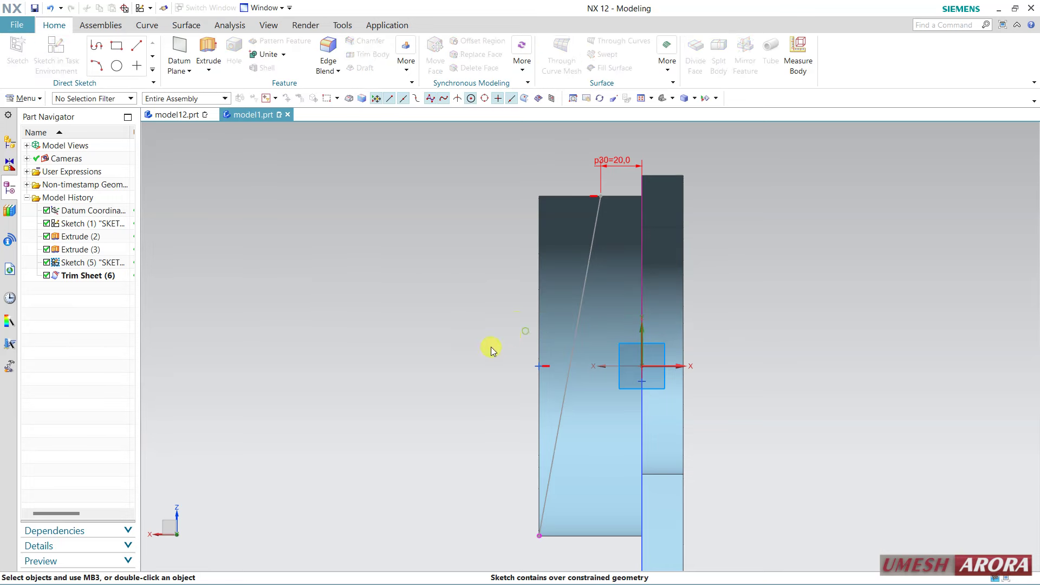
click(545, 366)
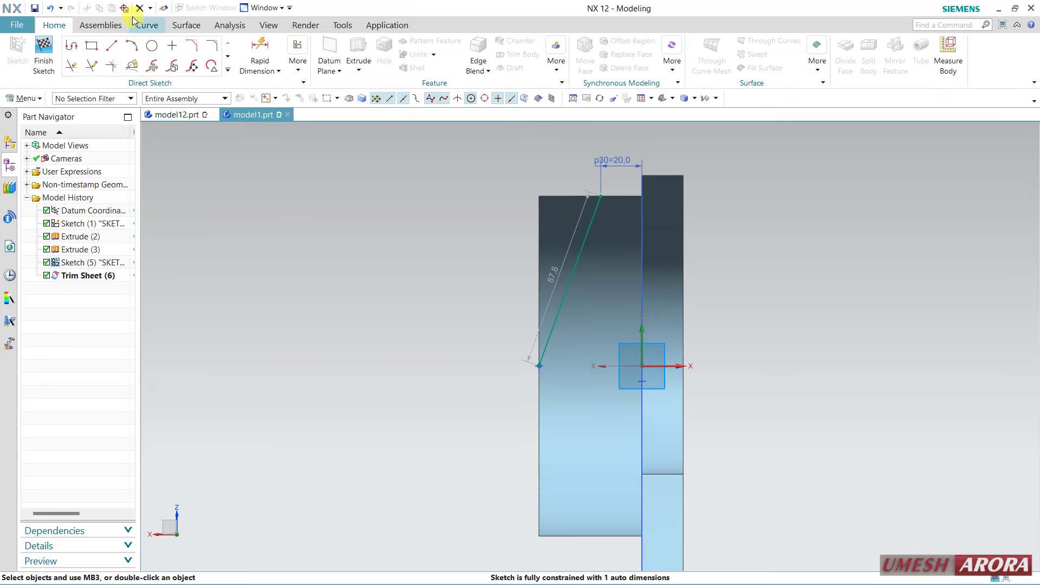
click(53, 8)
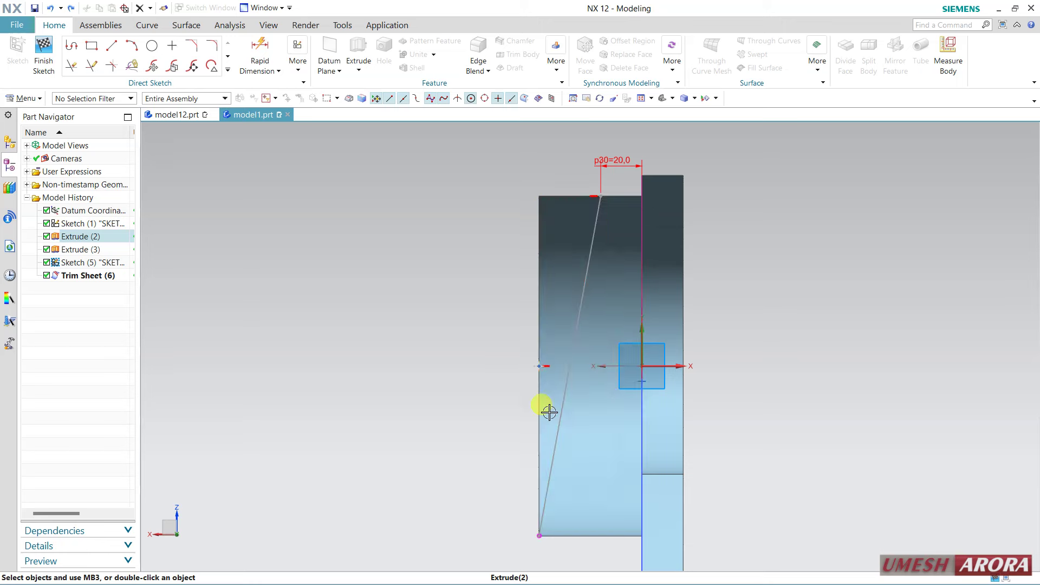
click(591, 198)
click(573, 198)
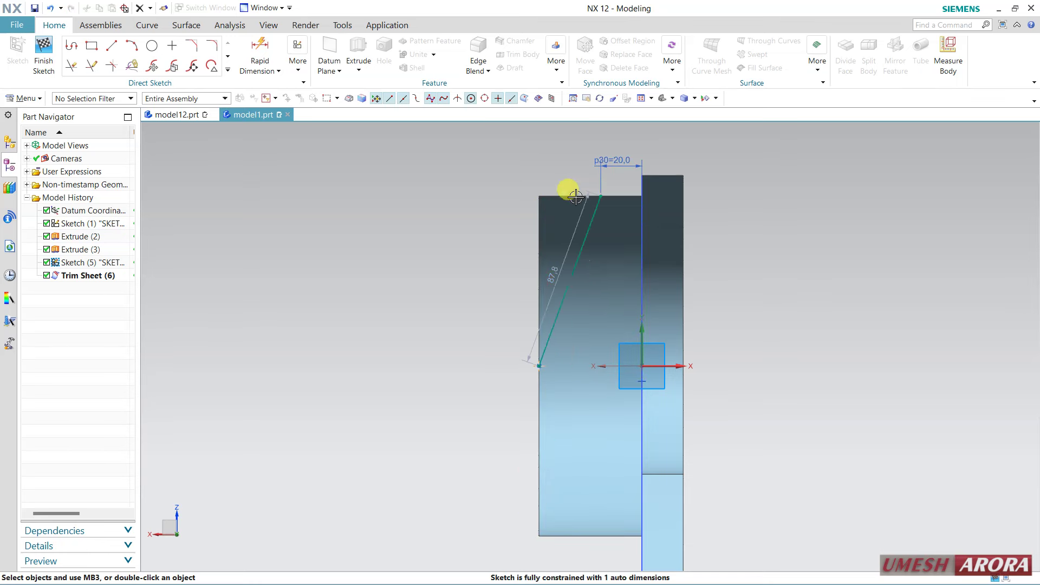
Delete the slanted line with its dimensions and switch to Sketch in Task Environment.
click(585, 243)
key(Delete)
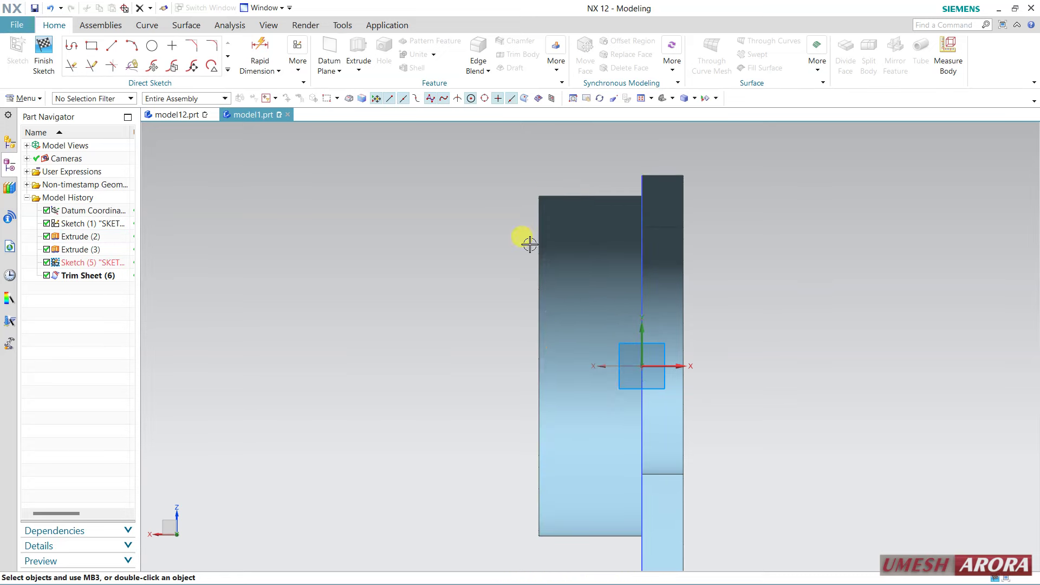
right_click(416, 266)
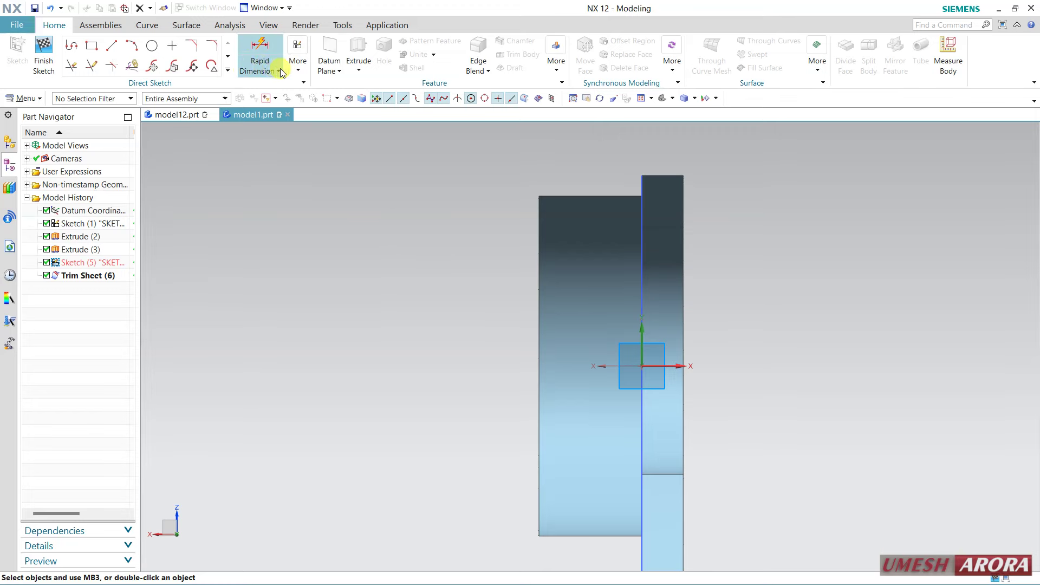
click(298, 62)
click(498, 99)
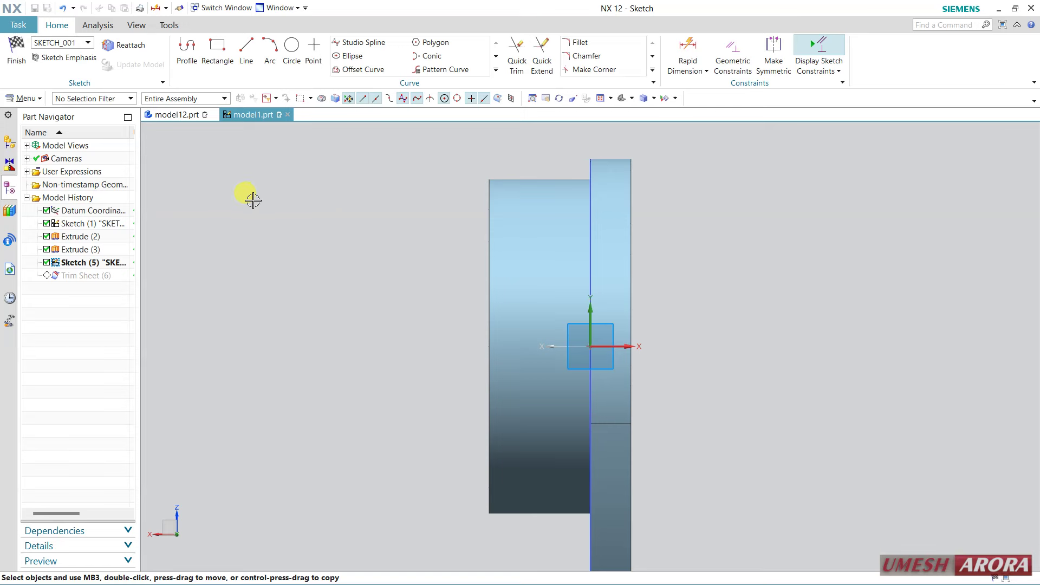
Create an intersection curve along the top edge of the left cylindrical face.
click(496, 69)
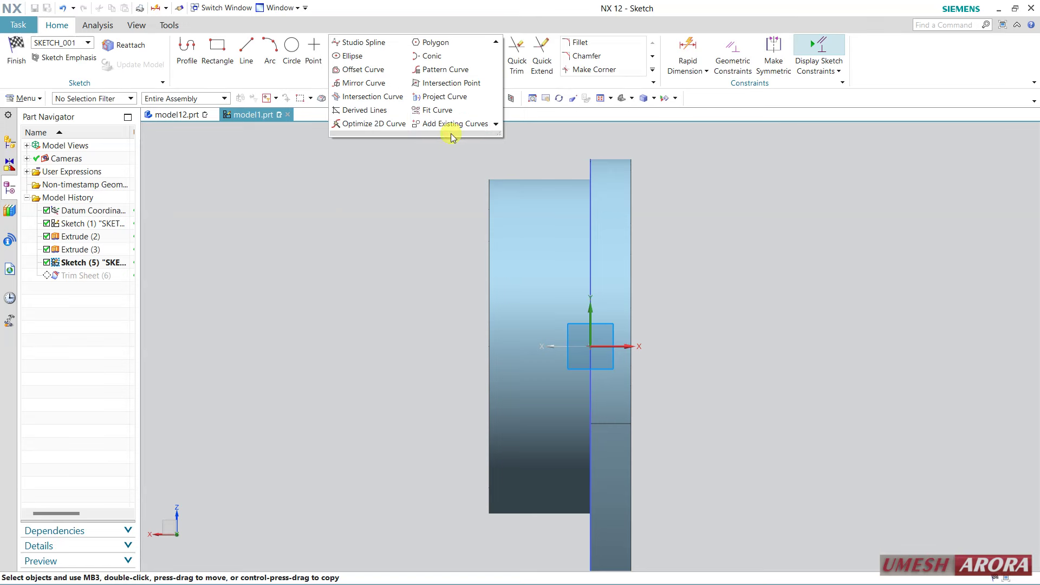
click(377, 98)
click(529, 216)
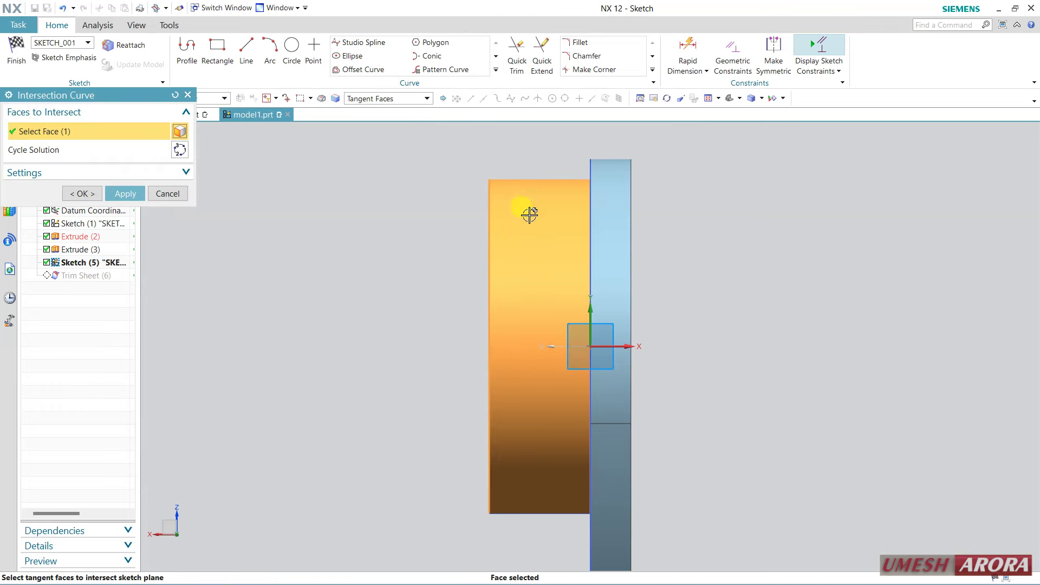
click(180, 151)
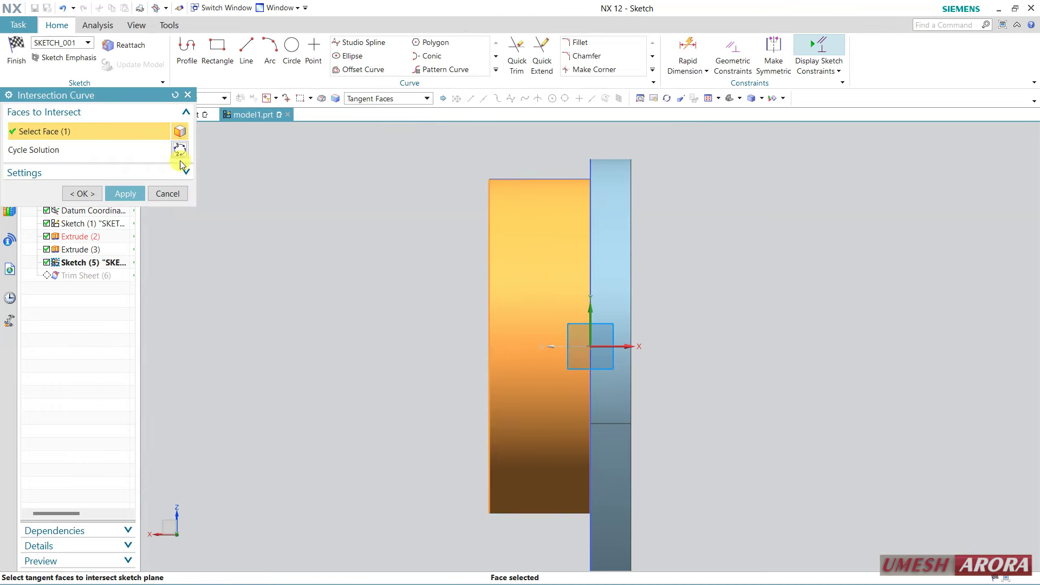
click(121, 194)
Draw the slanted line starting from the top intersection edge.
click(168, 194)
click(247, 52)
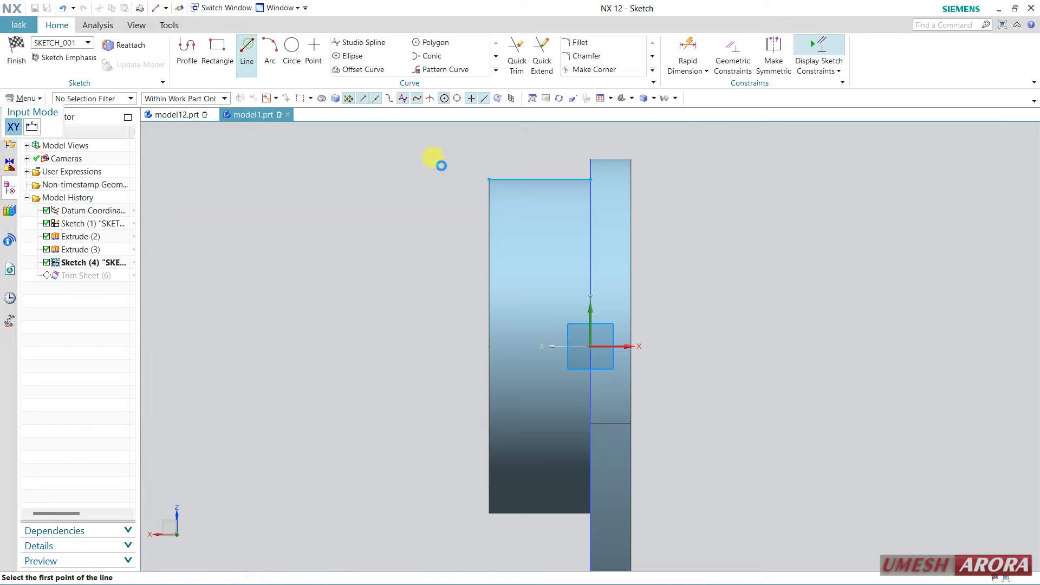
click(548, 179)
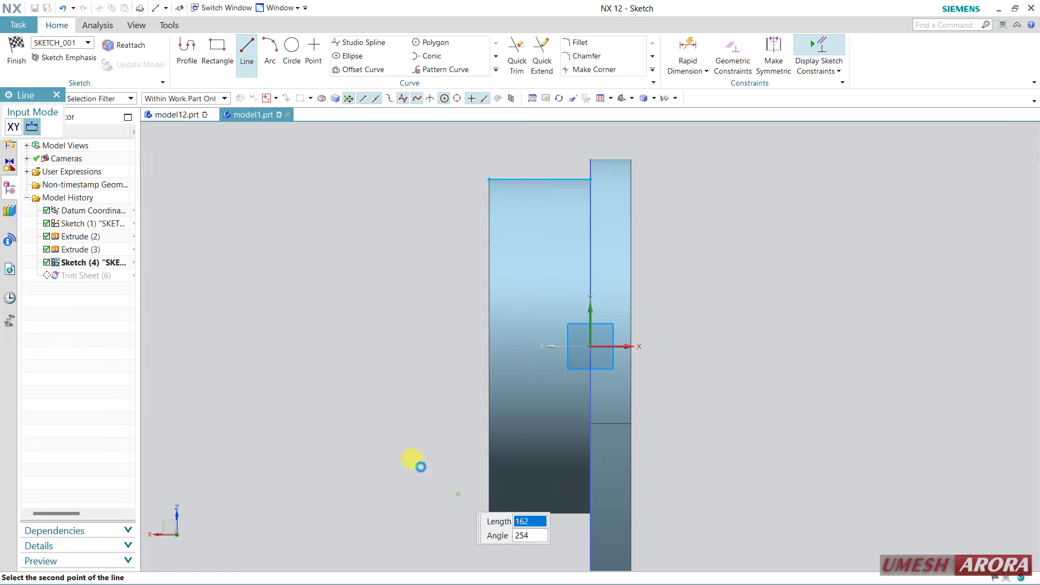
key(Return)
key(Escape)
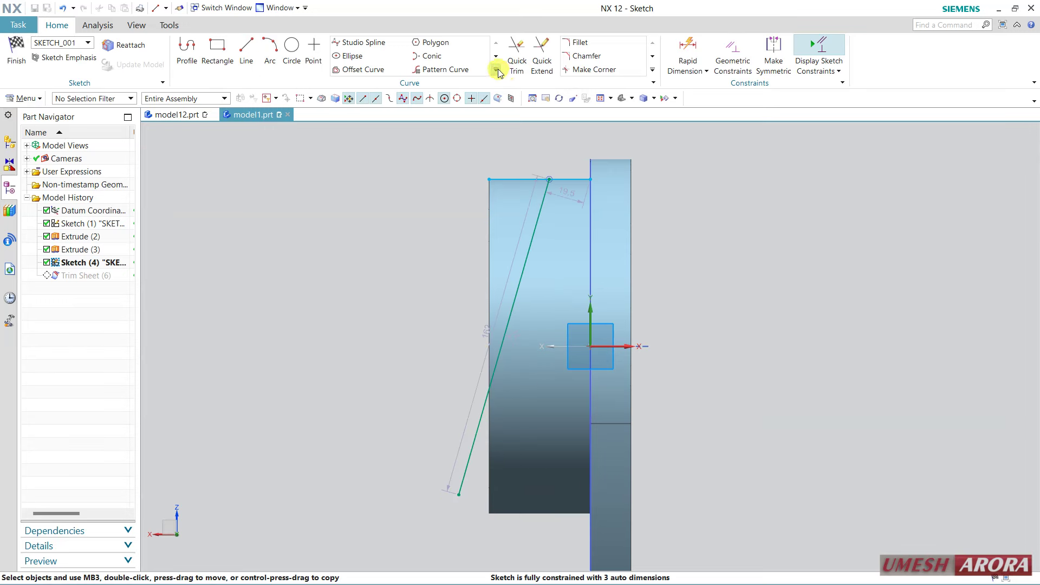
Add a second intersection curve on the left cylindrical face and delete the unneeded bottom line.
click(496, 69)
click(371, 94)
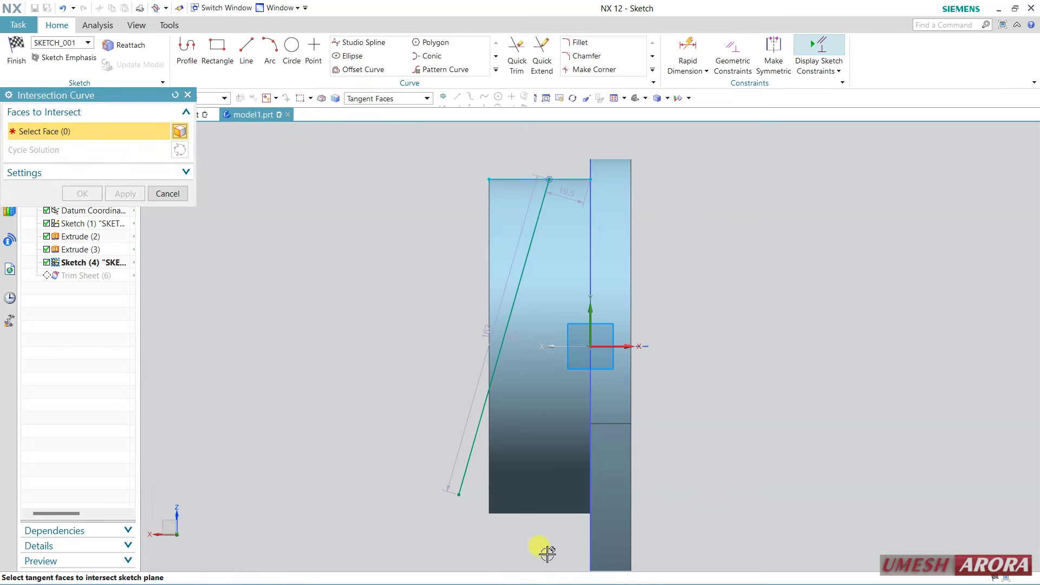
click(532, 508)
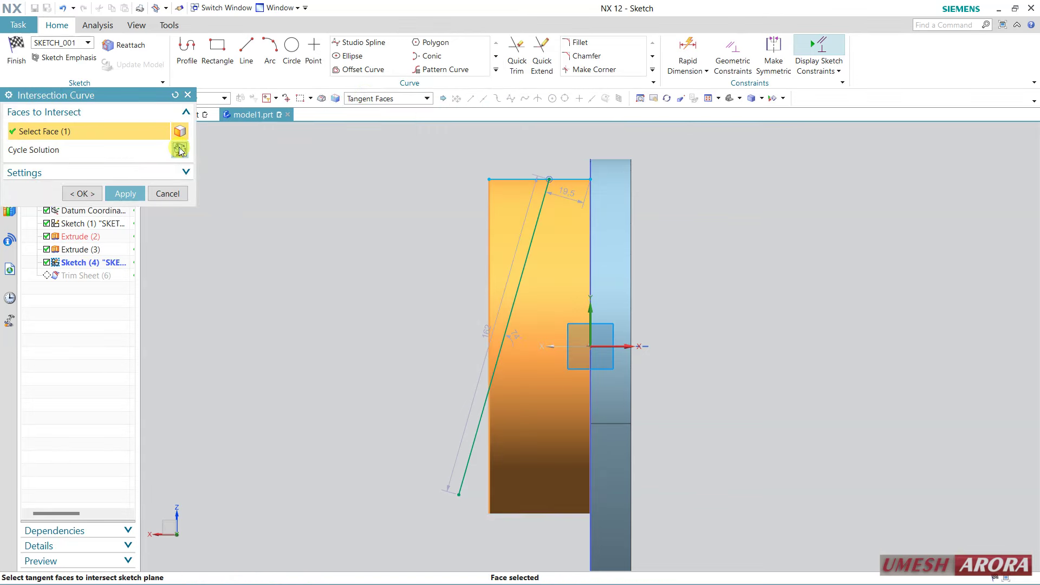
click(82, 193)
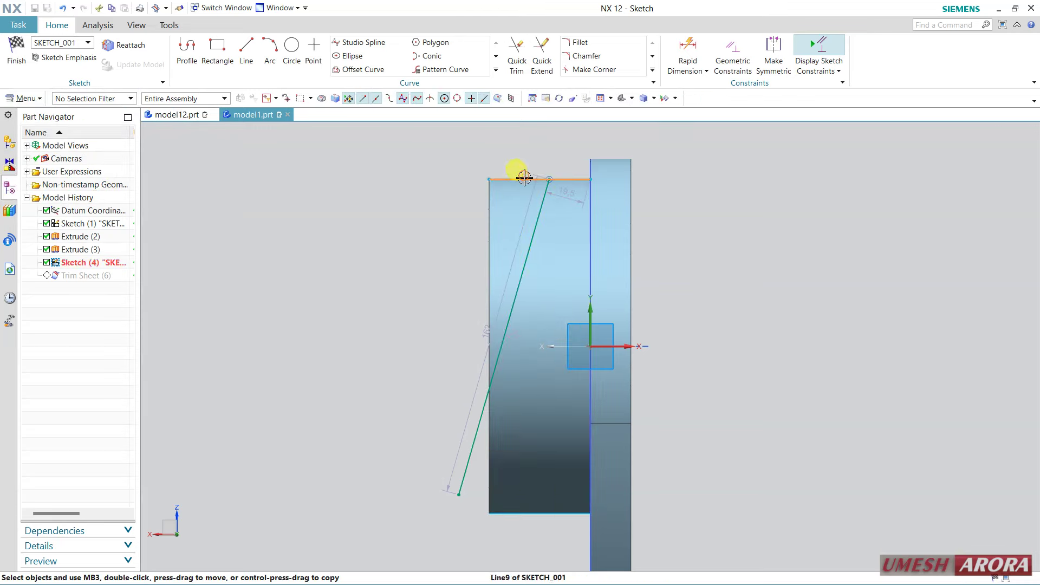
click(526, 517)
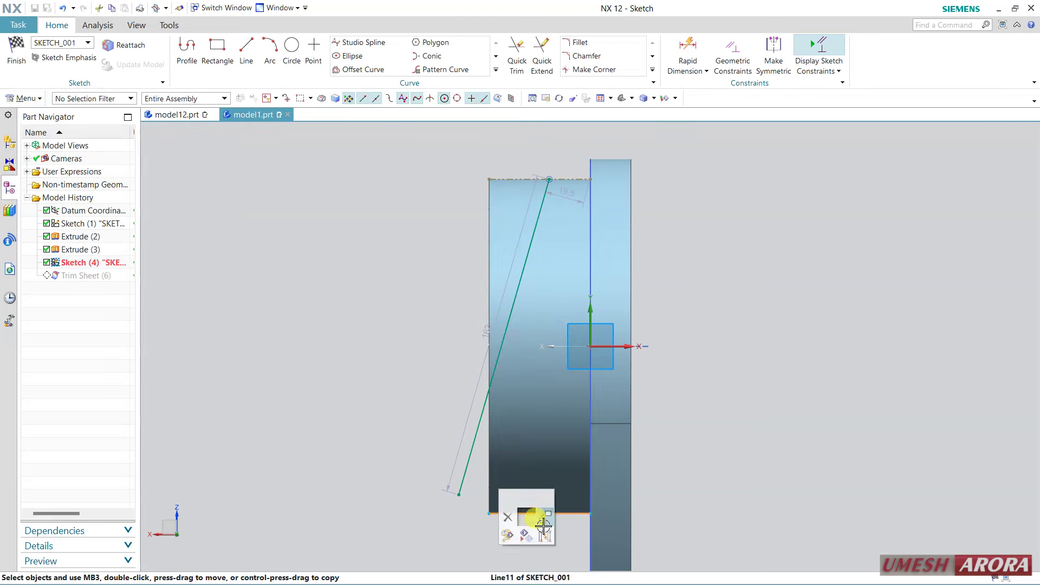
key(Delete)
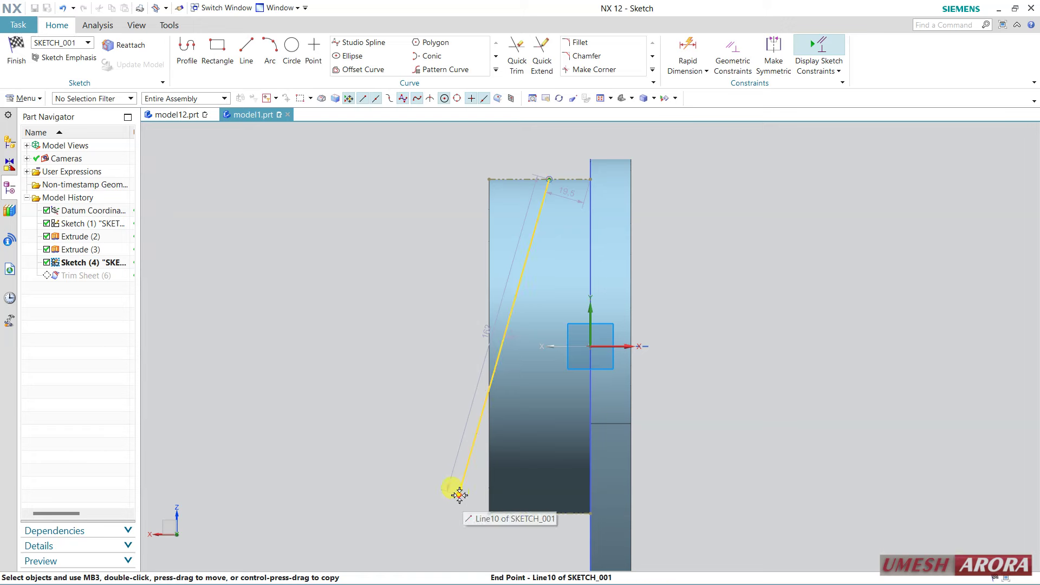
Make the line's lower end coincident with the lower-left corner, dimension its top end p30=20 from the axis, and finish the sketch.
click(460, 496)
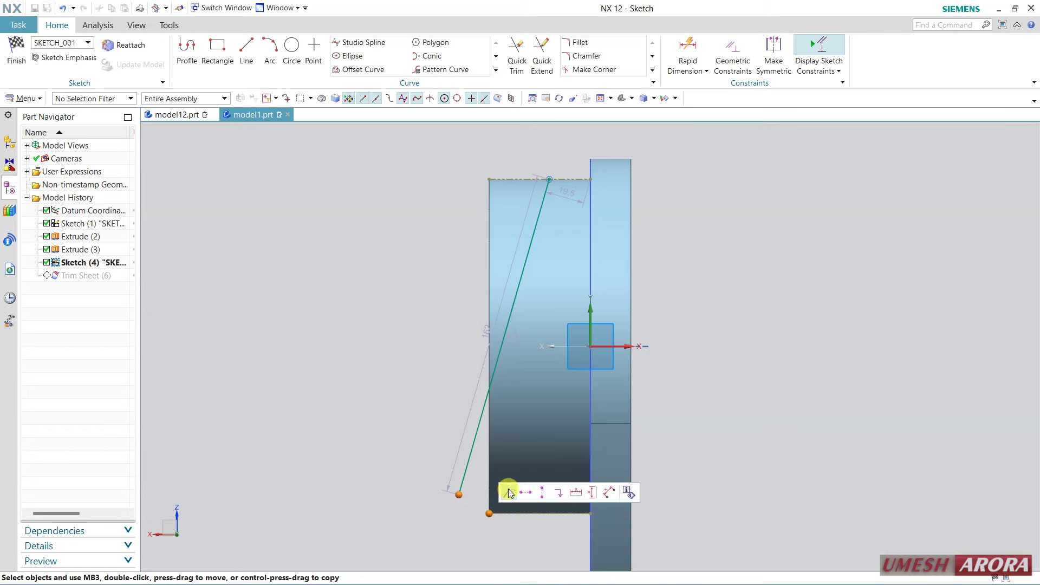
click(510, 493)
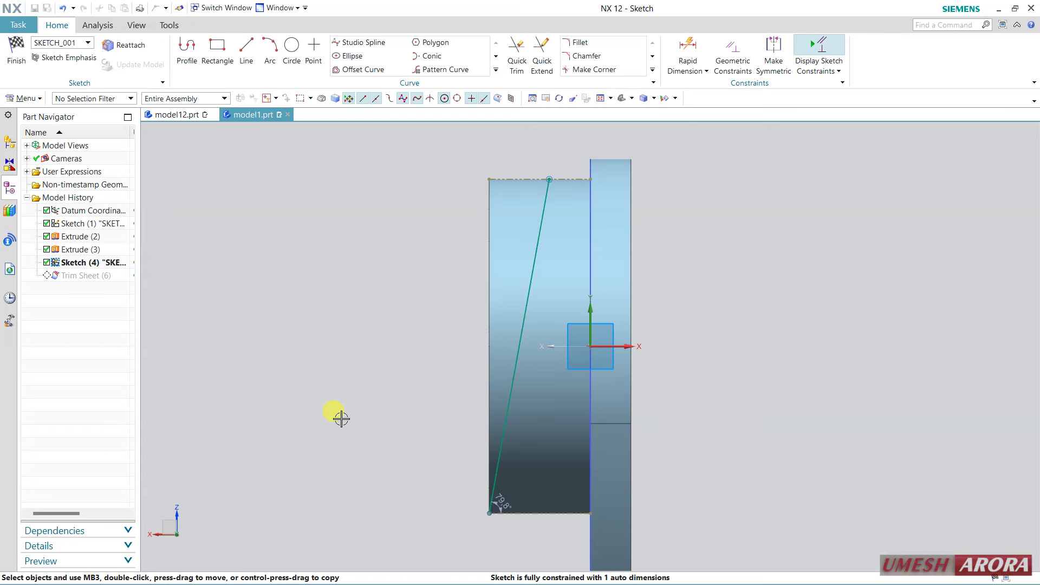
click(688, 50)
click(592, 307)
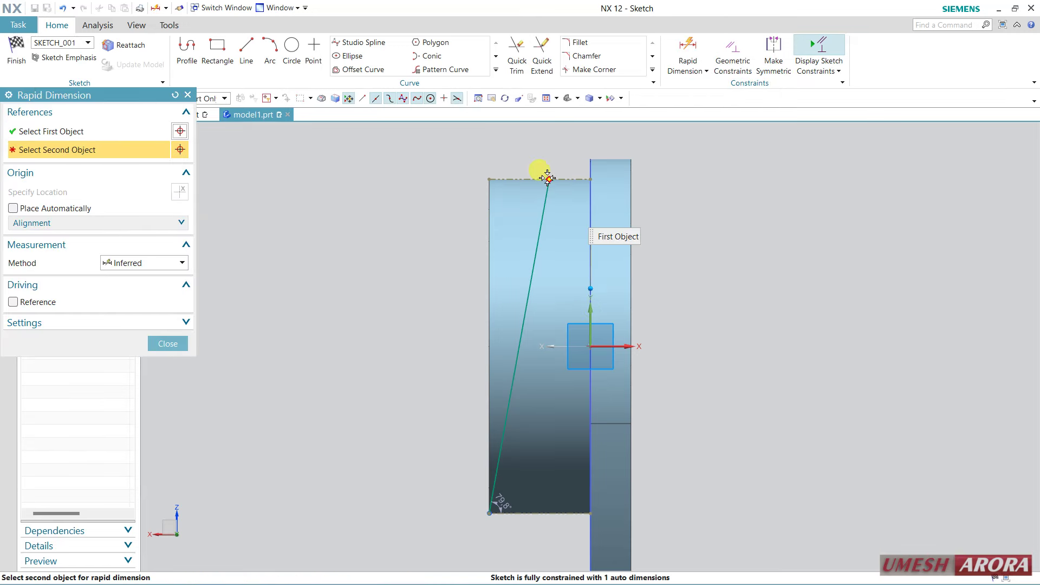
click(550, 179)
click(594, 140)
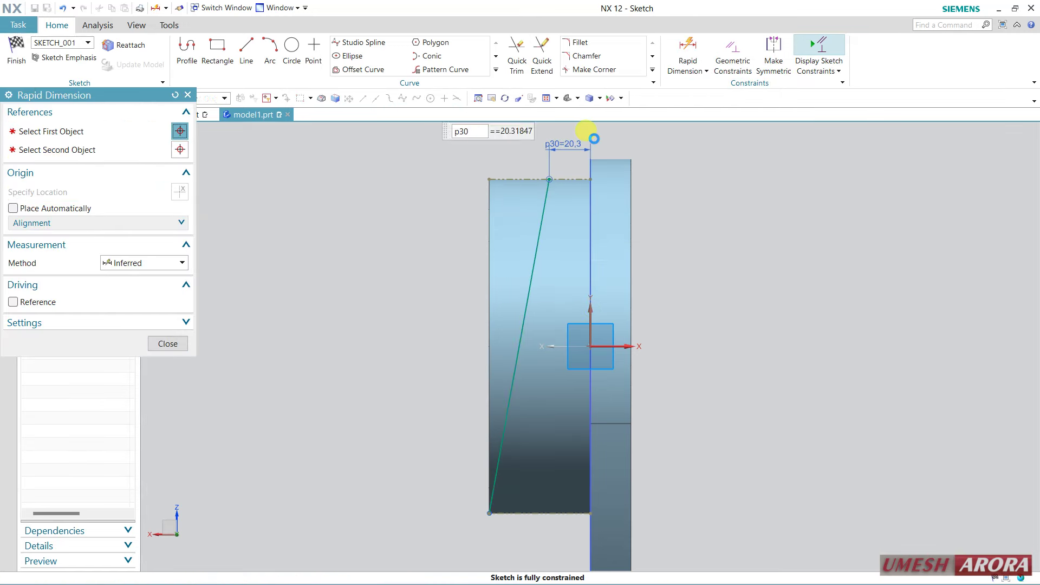
click(17, 51)
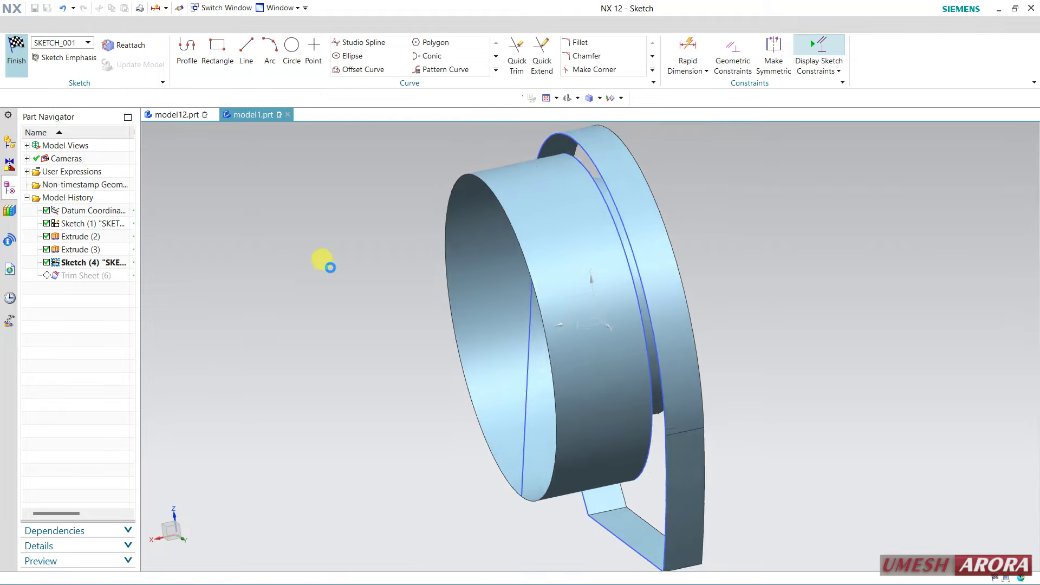
middle_drag(456, 374, 216, 315)
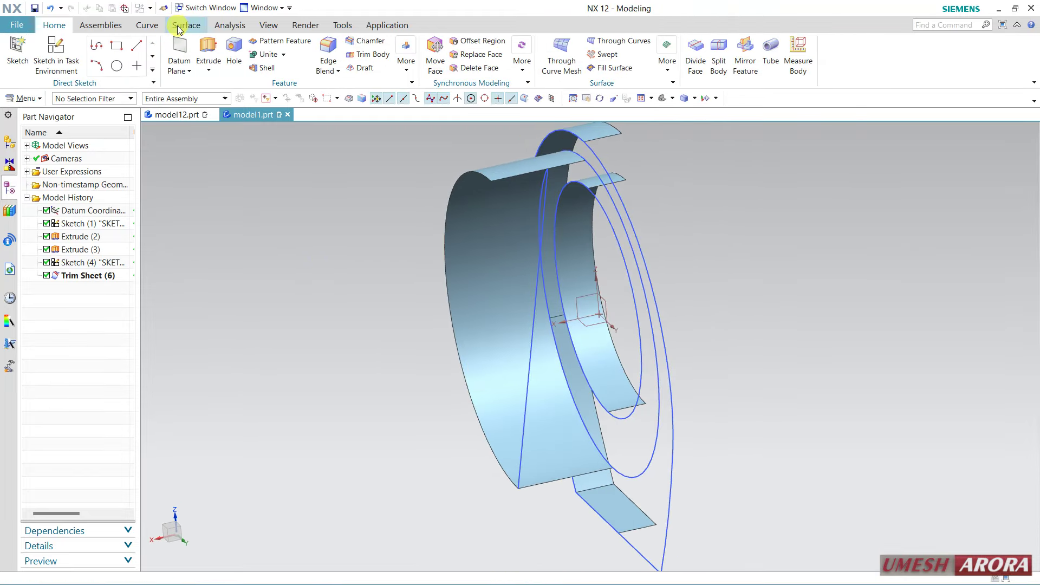
Project the slanted side line onto the outer cylindrical face along the reversed Y direction.
click(148, 25)
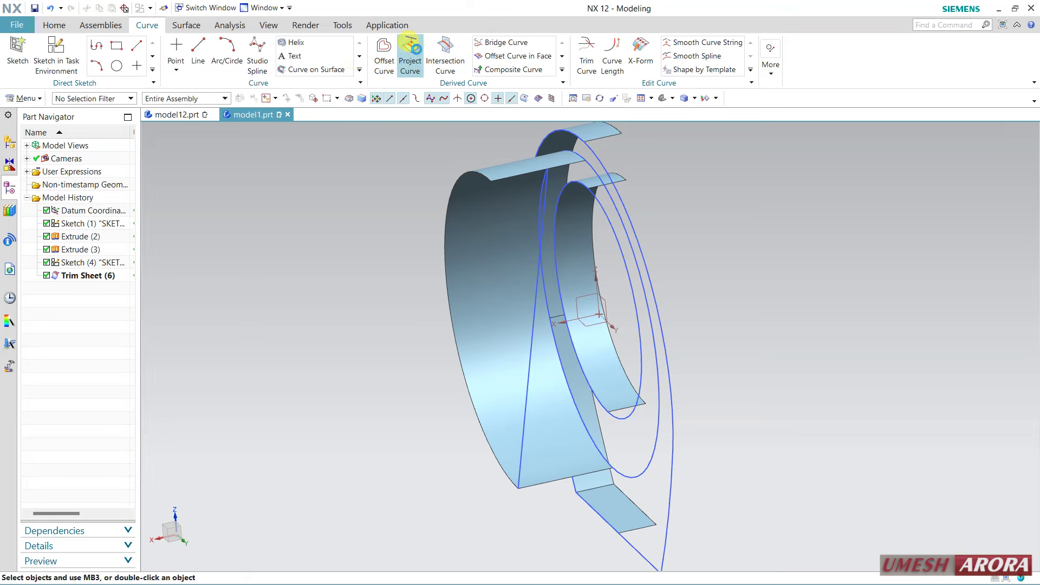
click(411, 46)
click(528, 404)
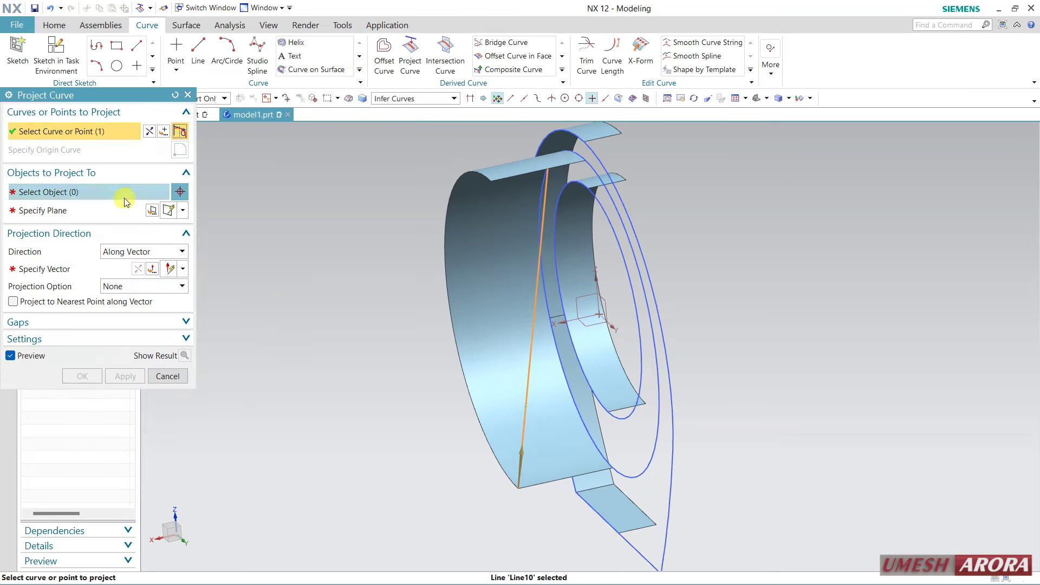
click(453, 275)
click(82, 268)
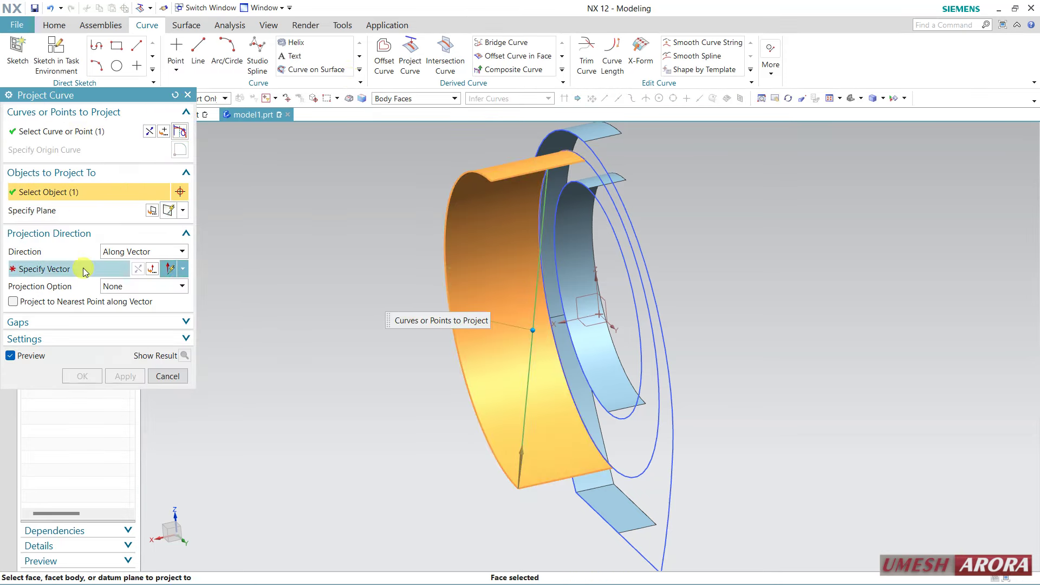
click(598, 357)
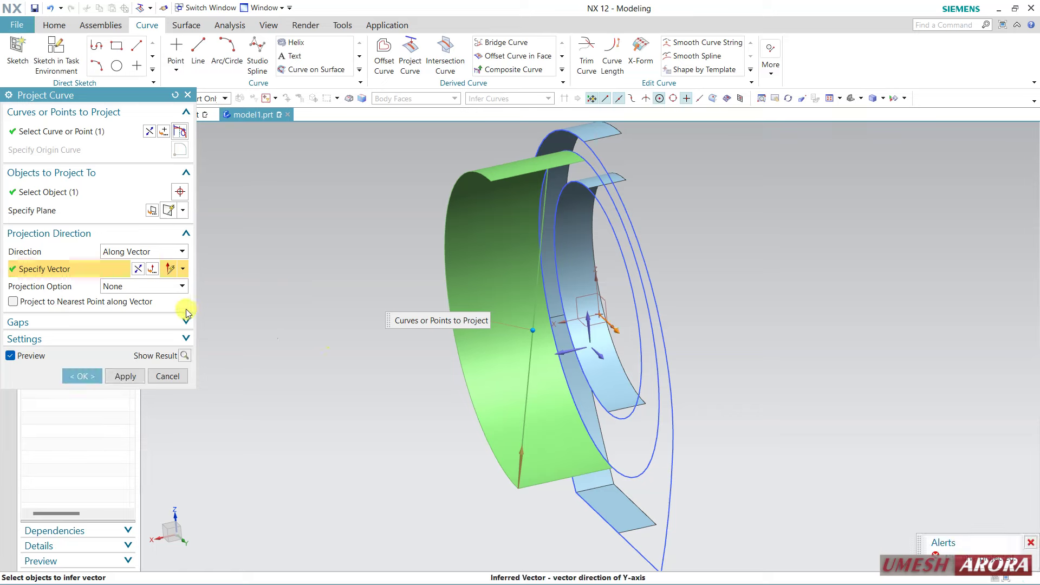
click(139, 270)
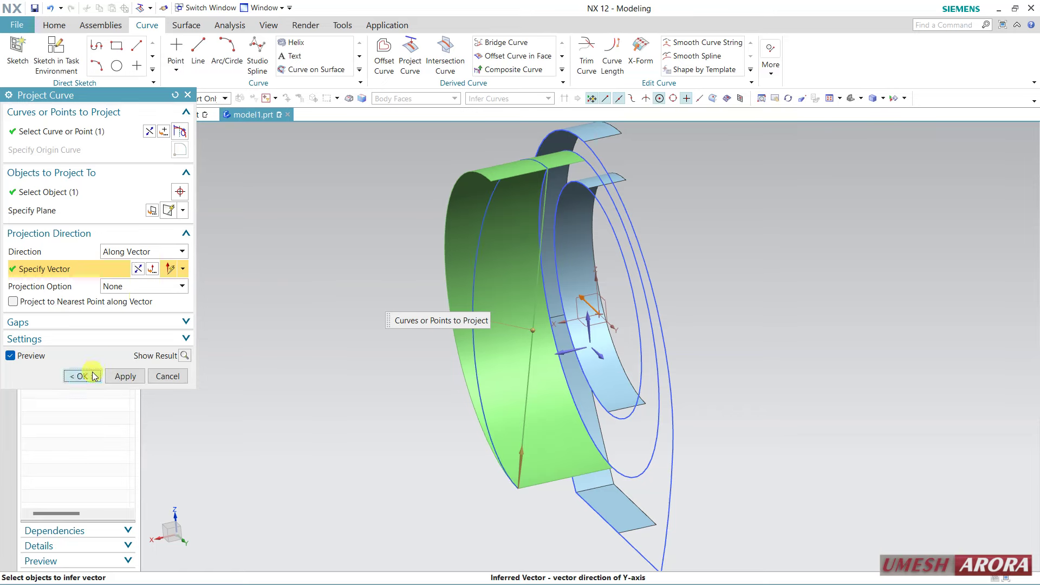
click(93, 376)
mouse_move(385, 374)
middle_down()
mouse_move(439, 341)
mouse_move(411, 353)
mouse_move(400, 379)
mouse_move(444, 371)
mouse_move(622, 280)
middle_up()
Hide both sketches and the large outer curved sheet, Extrude (2).
click(540, 366)
click(653, 234)
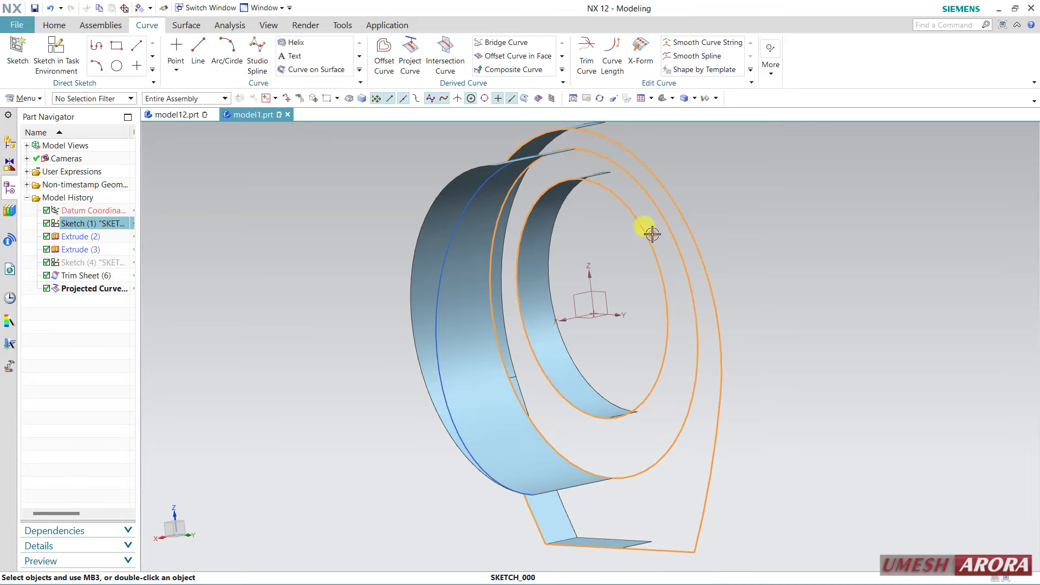
click(655, 251)
mouse_move(690, 269)
middle_down()
mouse_move(673, 300)
mouse_move(685, 274)
mouse_move(725, 284)
mouse_move(692, 292)
middle_up()
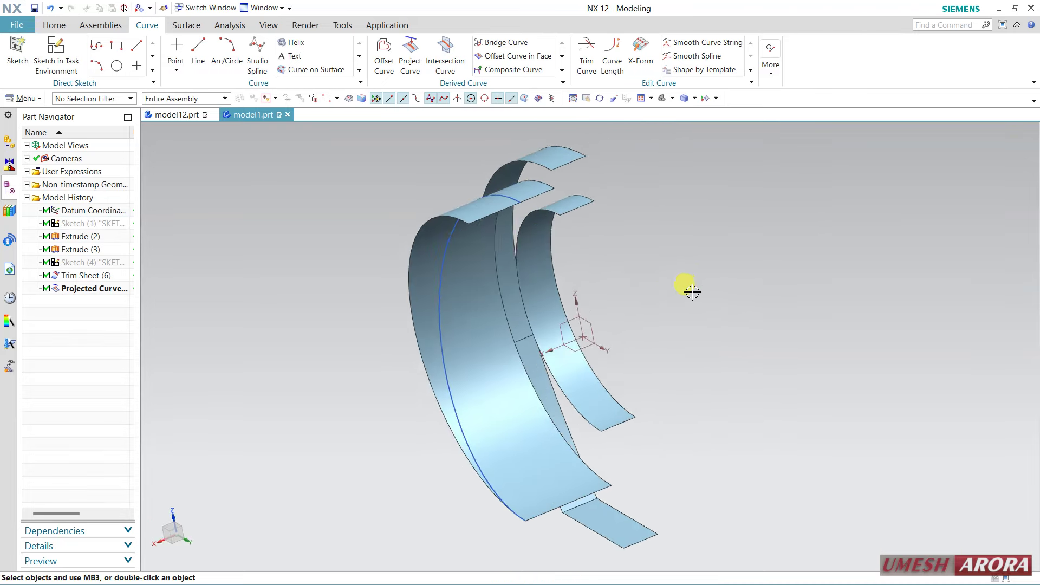
click(418, 257)
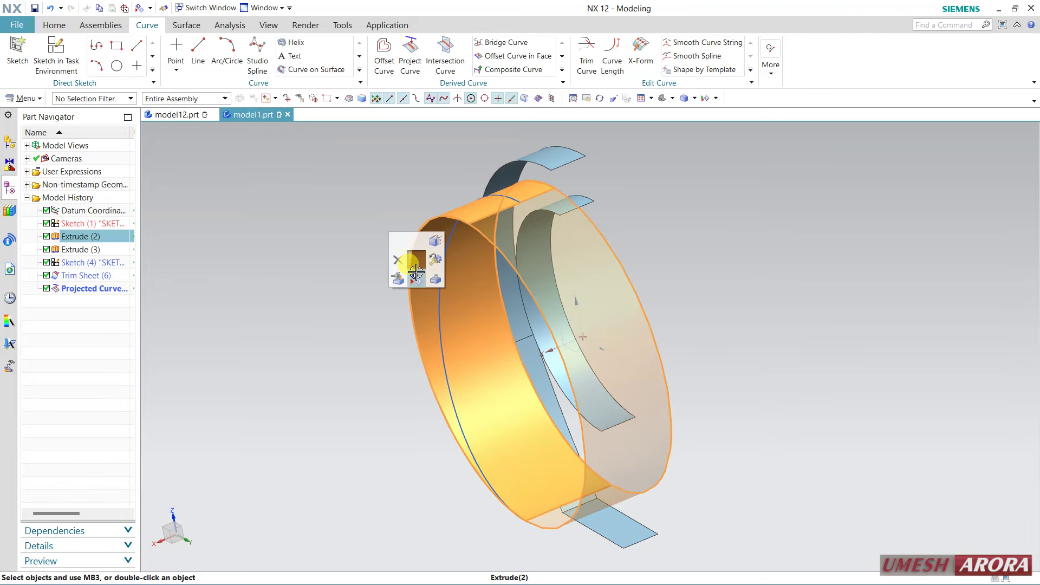
click(419, 270)
mouse_move(391, 356)
middle_down()
mouse_move(360, 349)
mouse_move(415, 349)
mouse_move(370, 347)
middle_up()
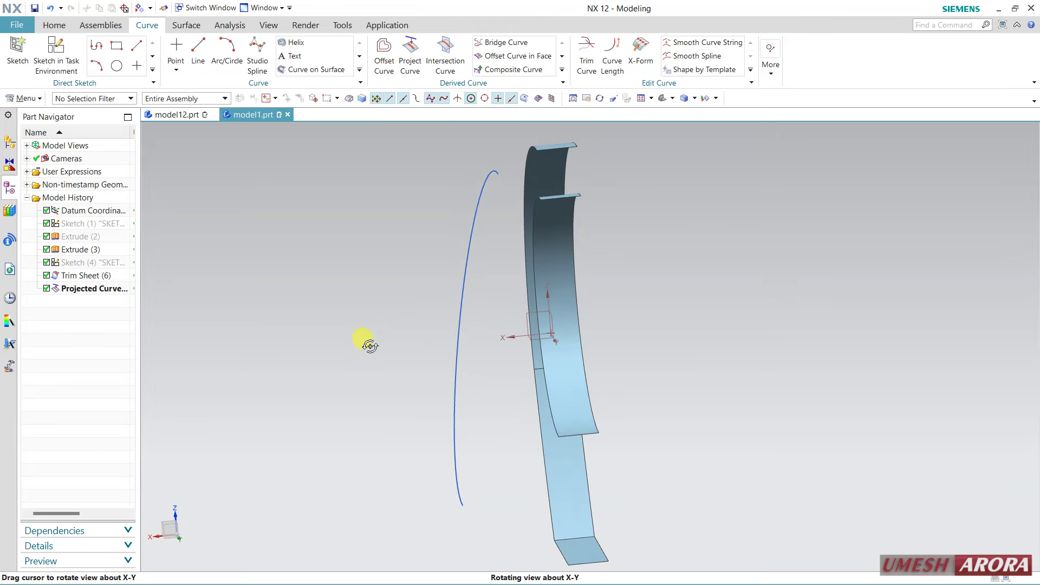
Start a sketch on the XZ datum plane and draw an arc from the projected curve's end to the sheet's top corner.
click(65, 64)
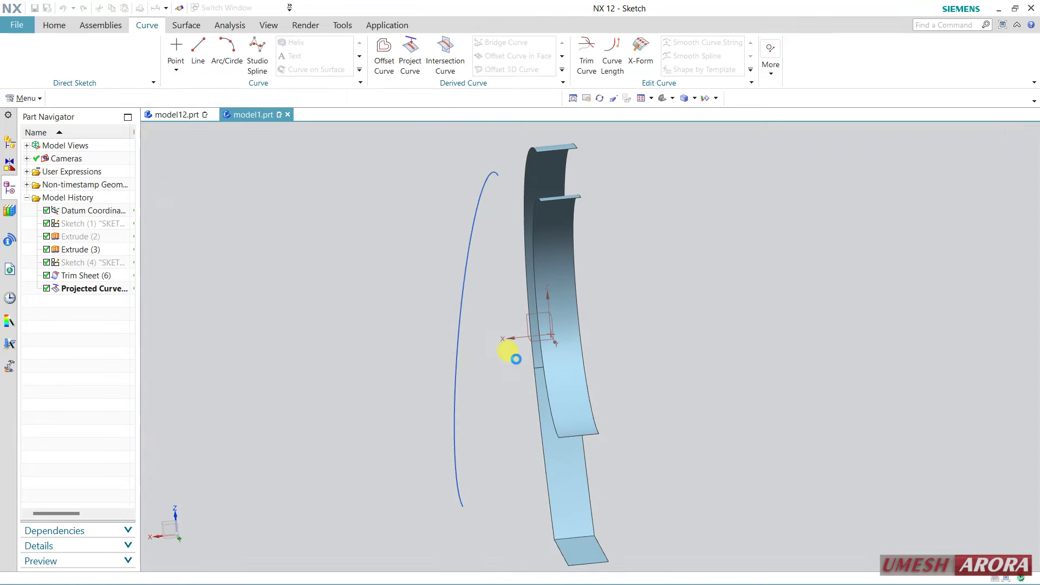
click(521, 315)
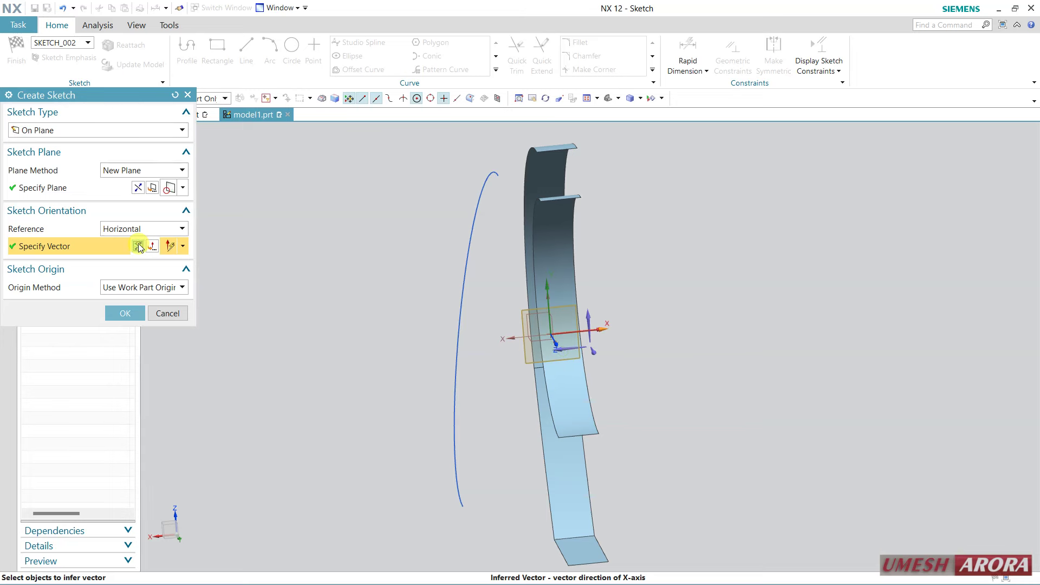
click(136, 314)
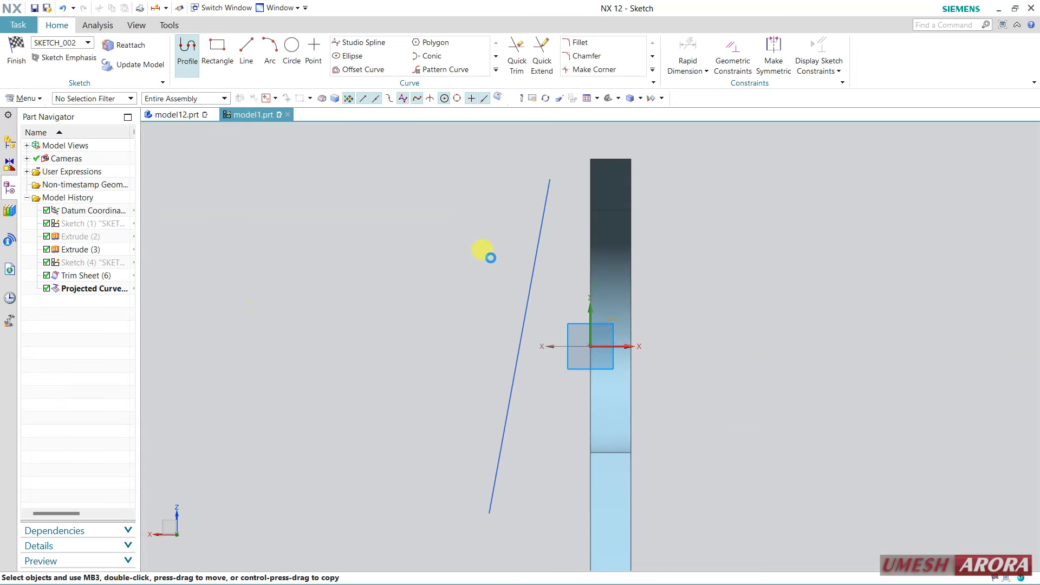
click(270, 51)
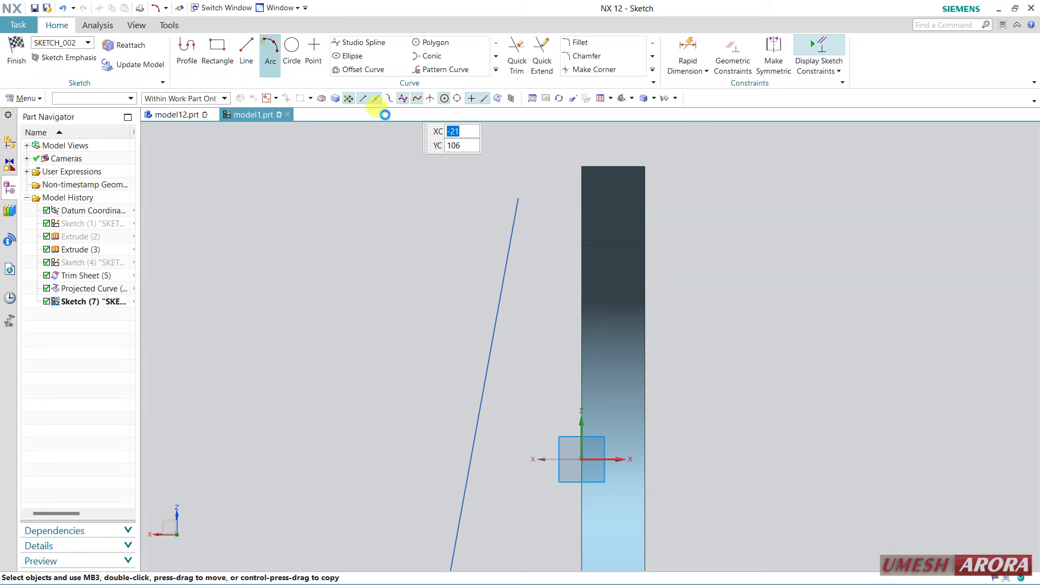
click(519, 195)
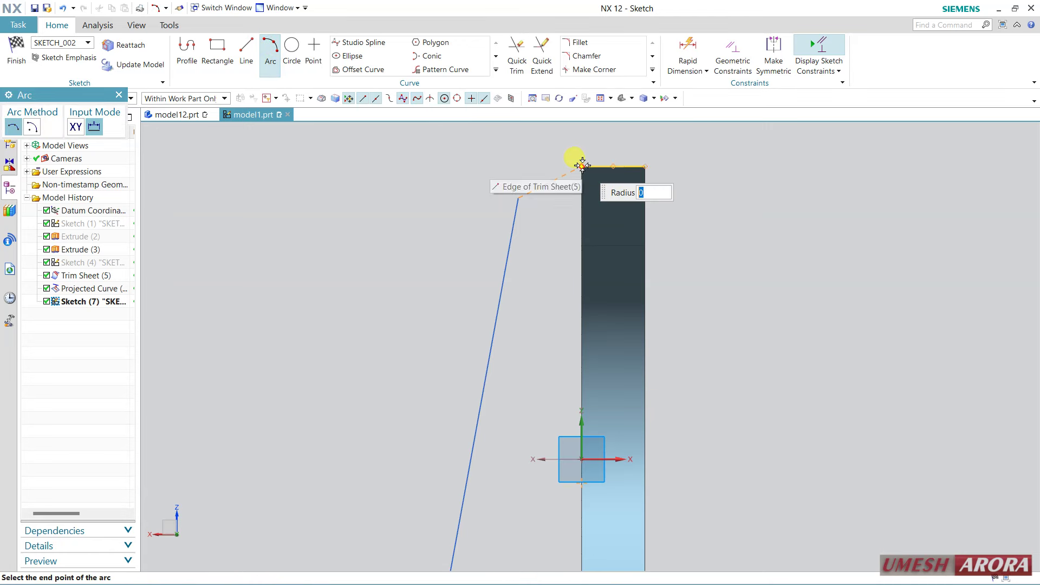
click(582, 165)
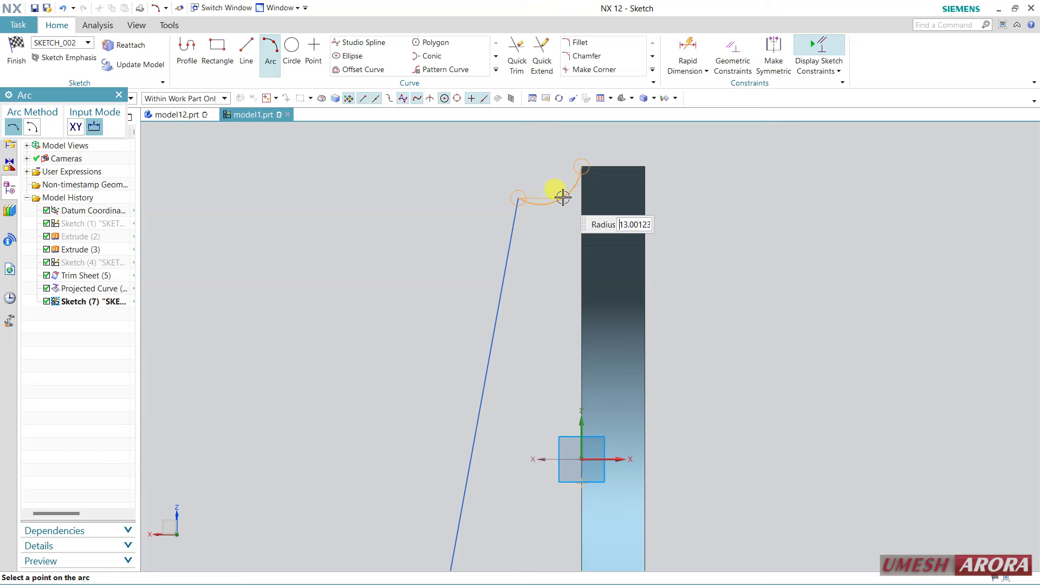
scroll(561, 205, up, 3)
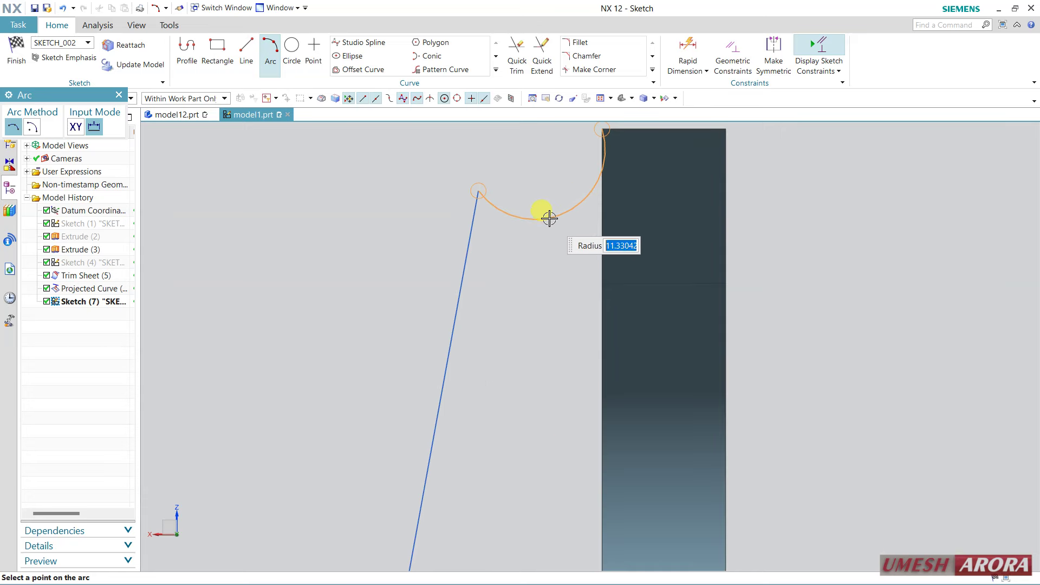
click(547, 209)
key(Escape)
Constrain the arc centre horizontal with its corner endpoint and finish Sketch (7).
scroll(548, 285, down, 2)
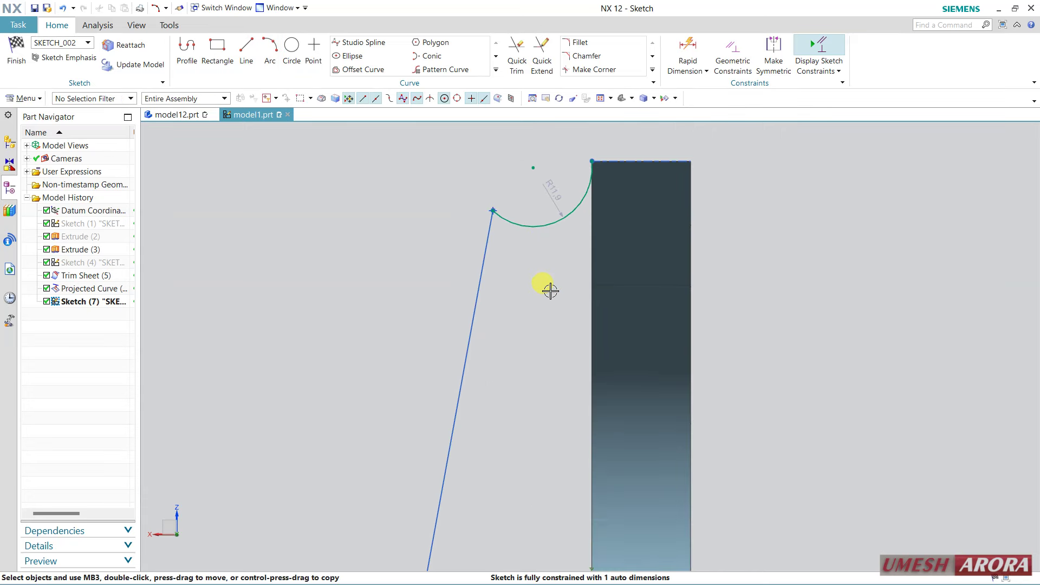
scroll(549, 289, down, 1)
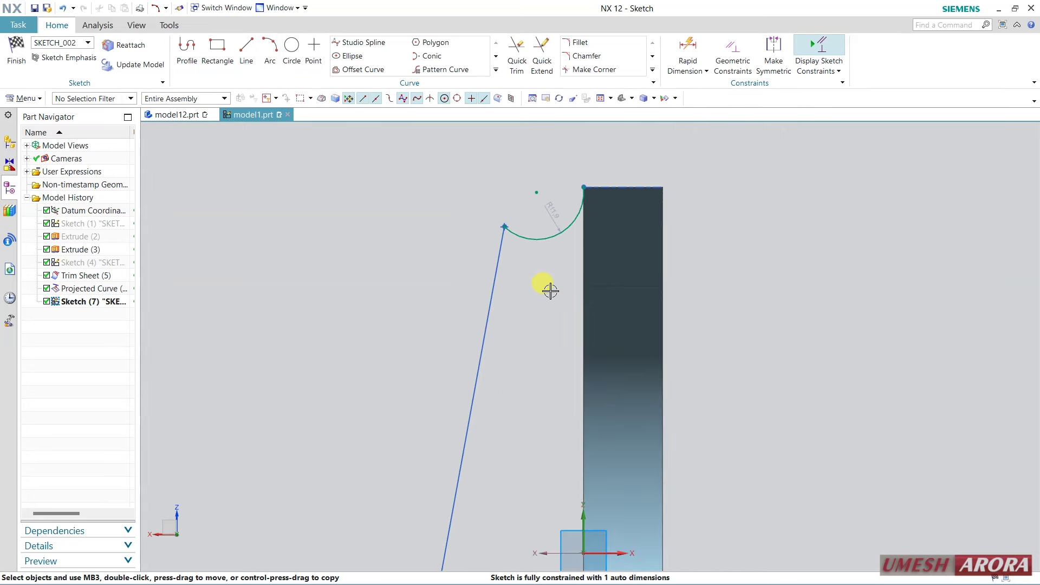
click(585, 187)
click(623, 170)
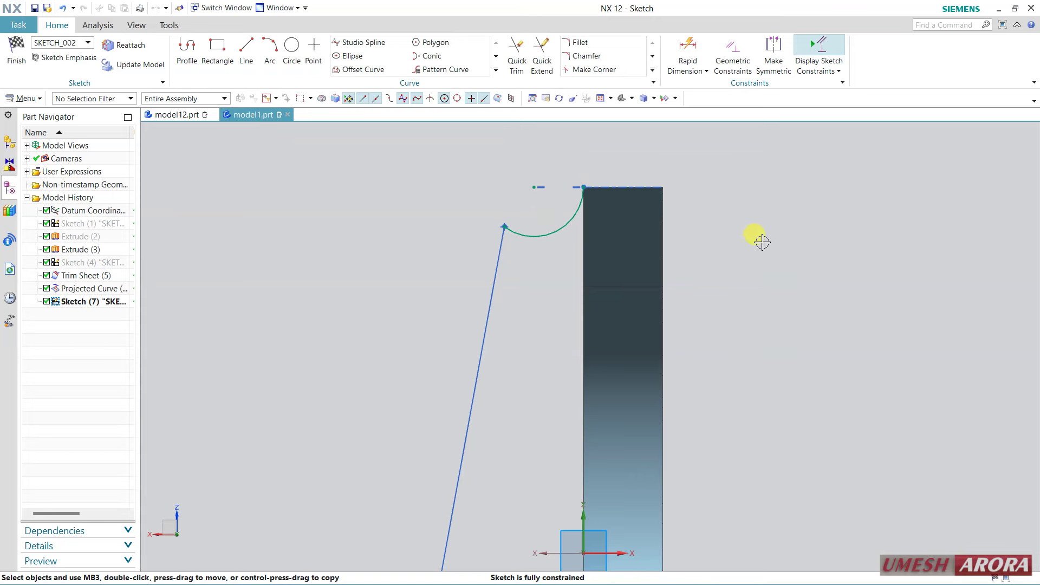
scroll(767, 248, down, 3)
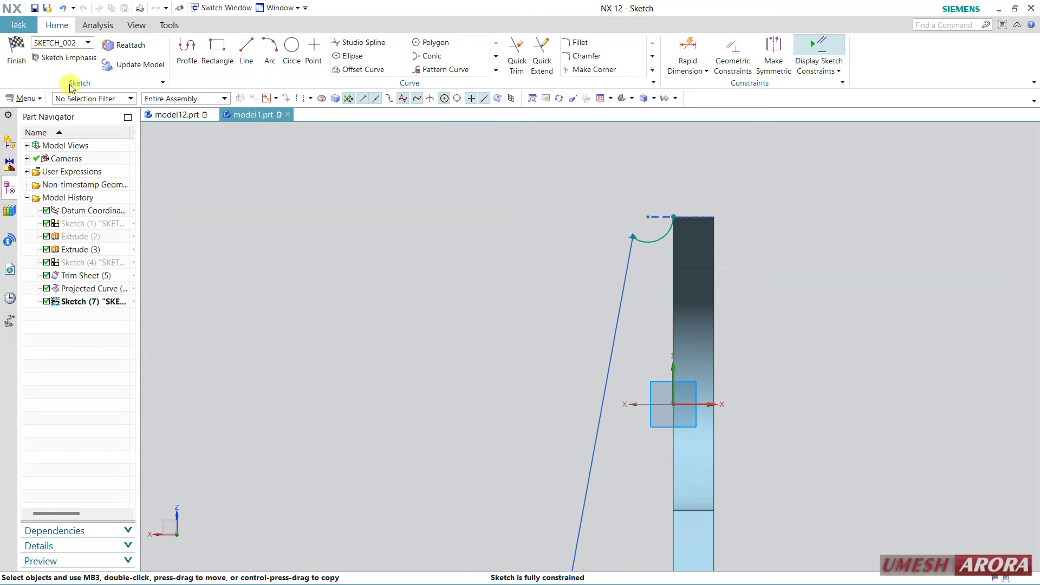
click(16, 50)
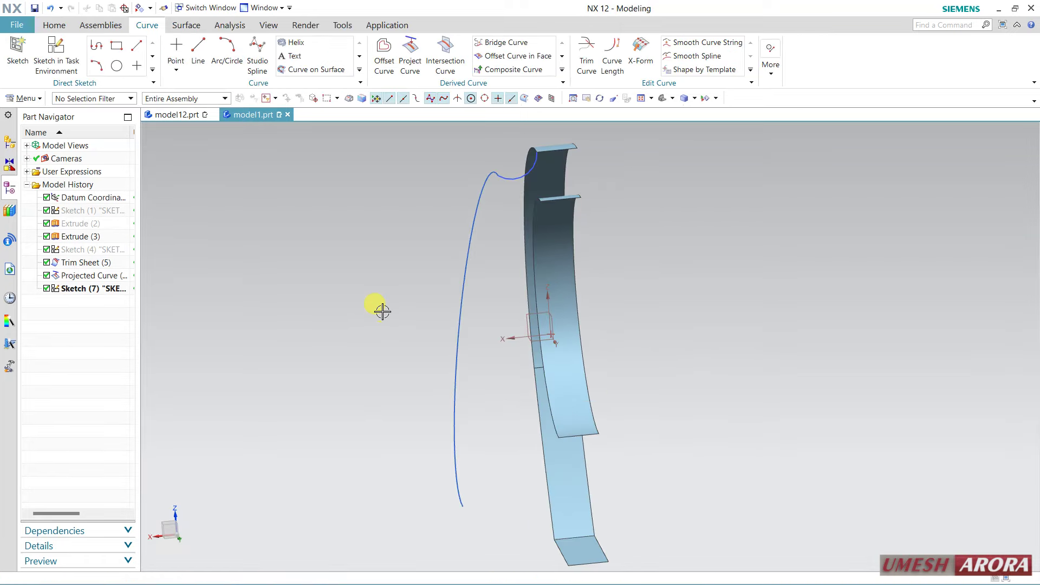
mouse_move(372, 302)
middle_down()
mouse_move(441, 341)
mouse_move(413, 351)
mouse_move(396, 341)
mouse_move(416, 343)
mouse_move(413, 318)
mouse_move(430, 302)
mouse_move(414, 332)
mouse_move(439, 332)
mouse_move(395, 336)
mouse_move(414, 339)
middle_up()
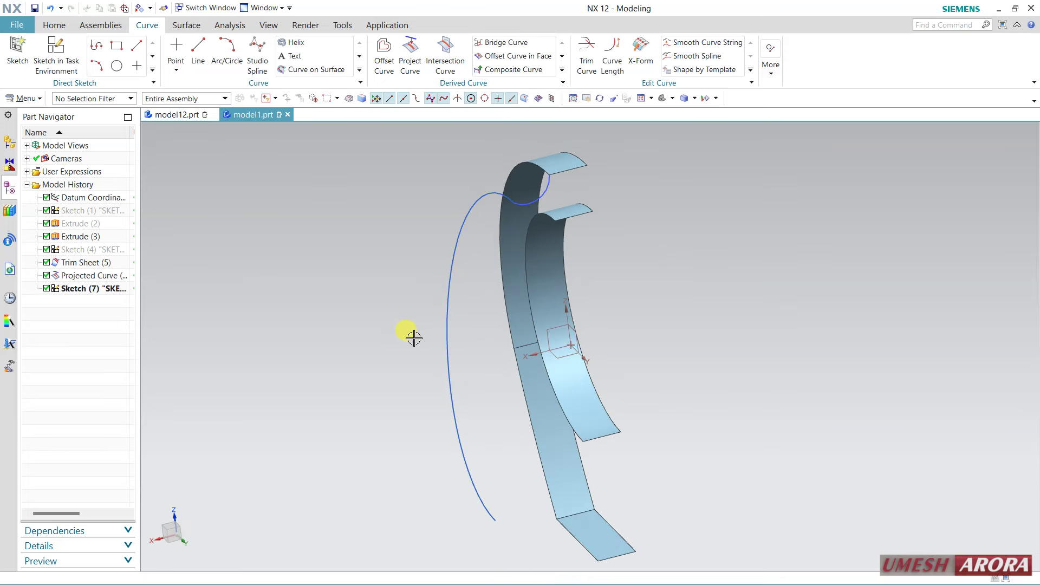
key(F7)
drag(581, 215, 548, 190)
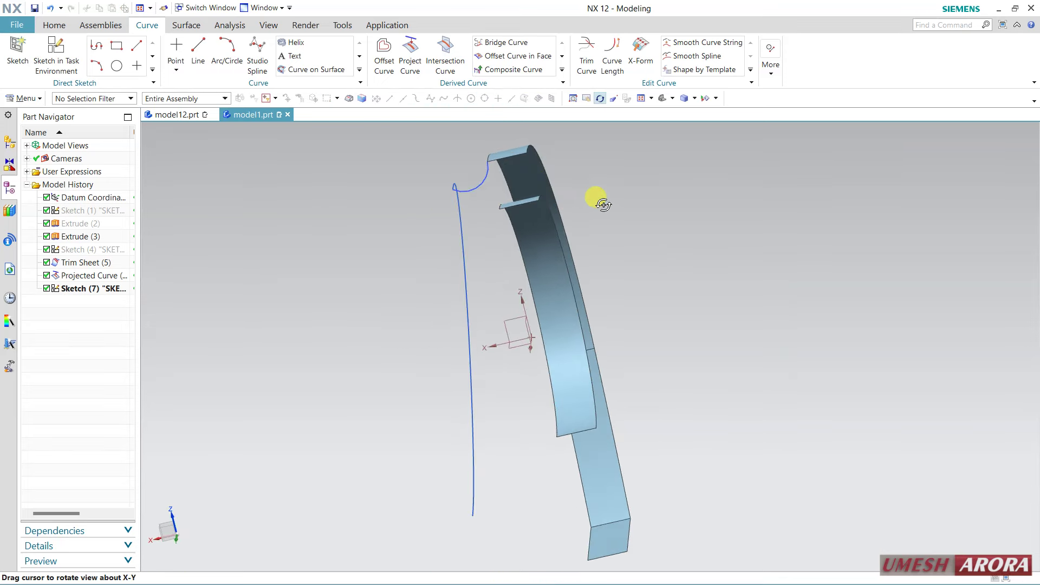
key(Escape)
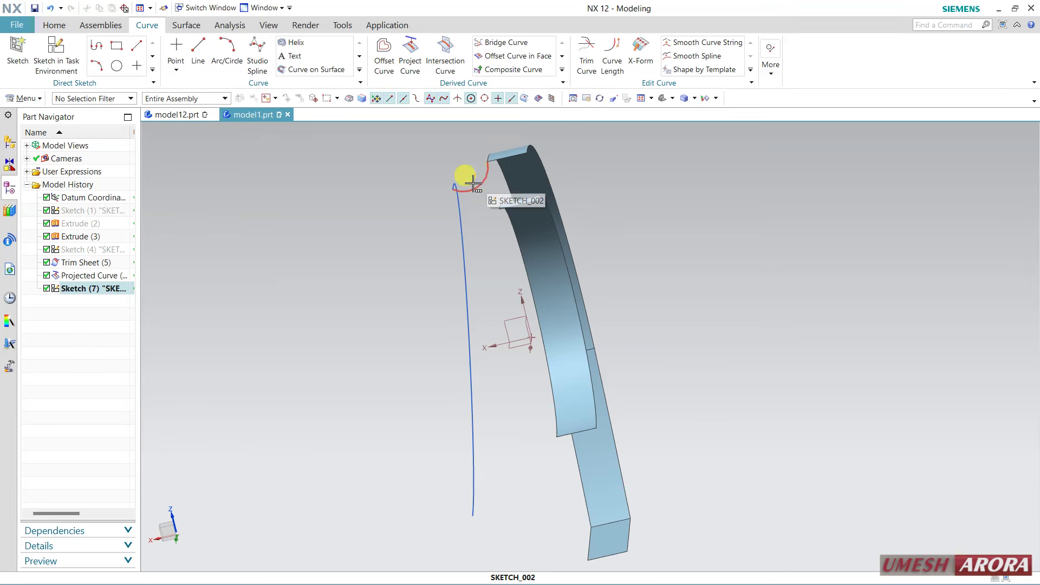
Reopen Sketch (7) and delete its existing arc.
double_click(479, 180)
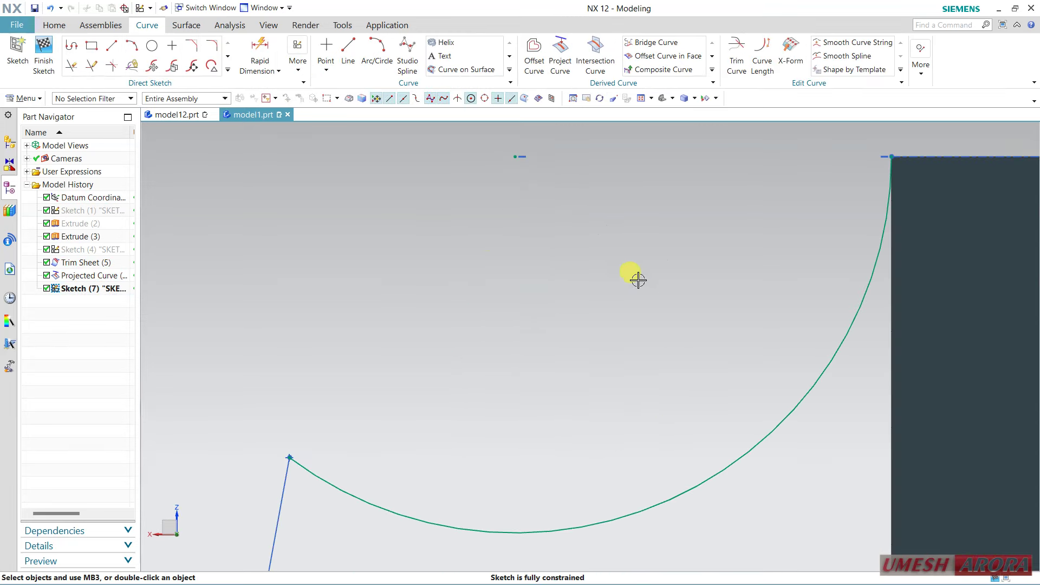
scroll(631, 275, down, 3)
mouse_move(625, 273)
shift+middle_down()
mouse_move(534, 240)
mouse_move(490, 187)
shift+middle_up()
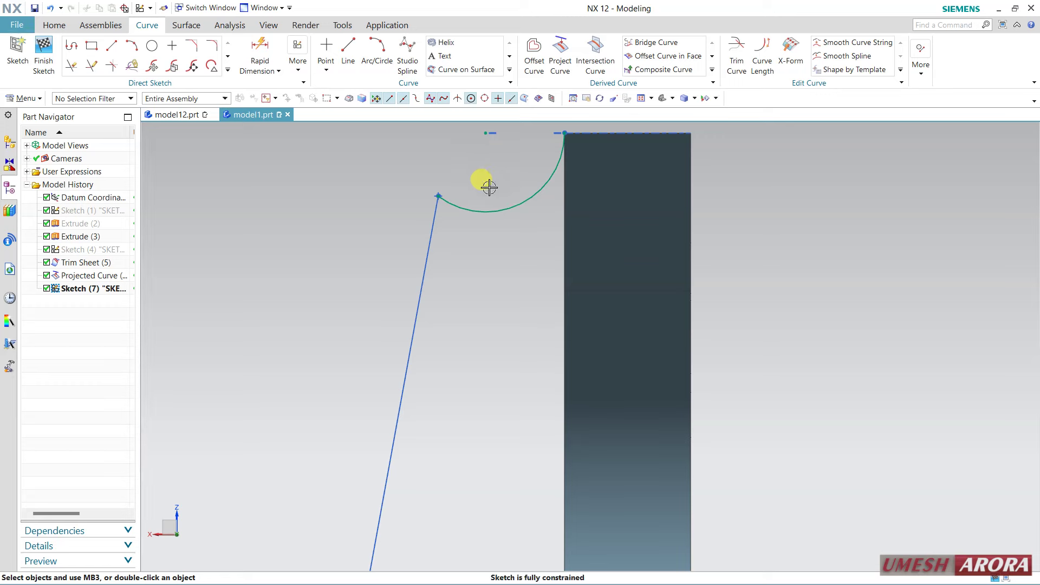
click(541, 191)
key(Delete)
mouse_move(506, 234)
middle_down()
mouse_move(497, 281)
mouse_move(506, 290)
mouse_move(494, 293)
mouse_move(455, 246)
middle_up()
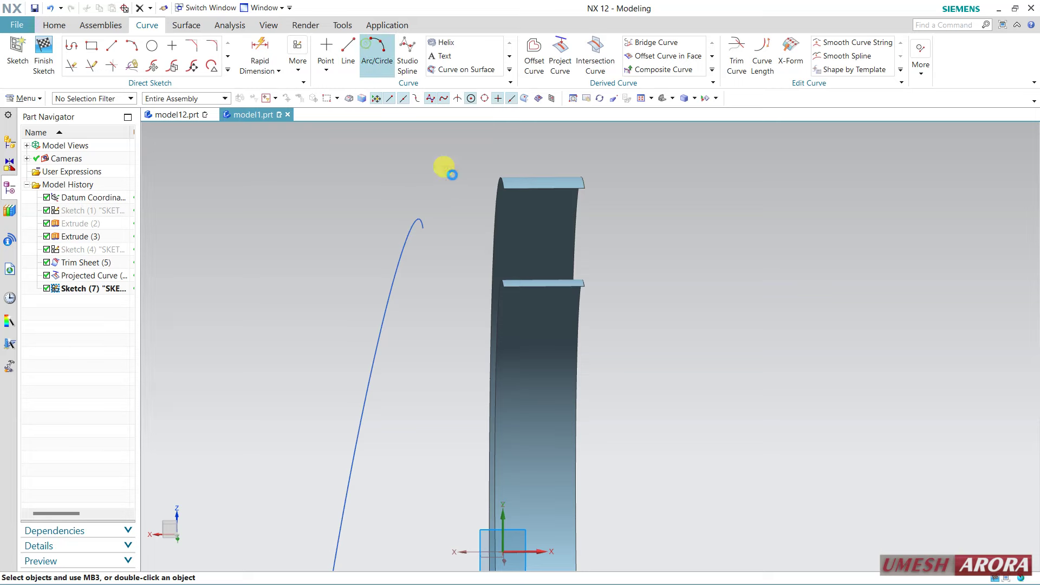
Begin an arc from the projected curve's top to the sheet corner, square the view, then abandon it.
click(132, 46)
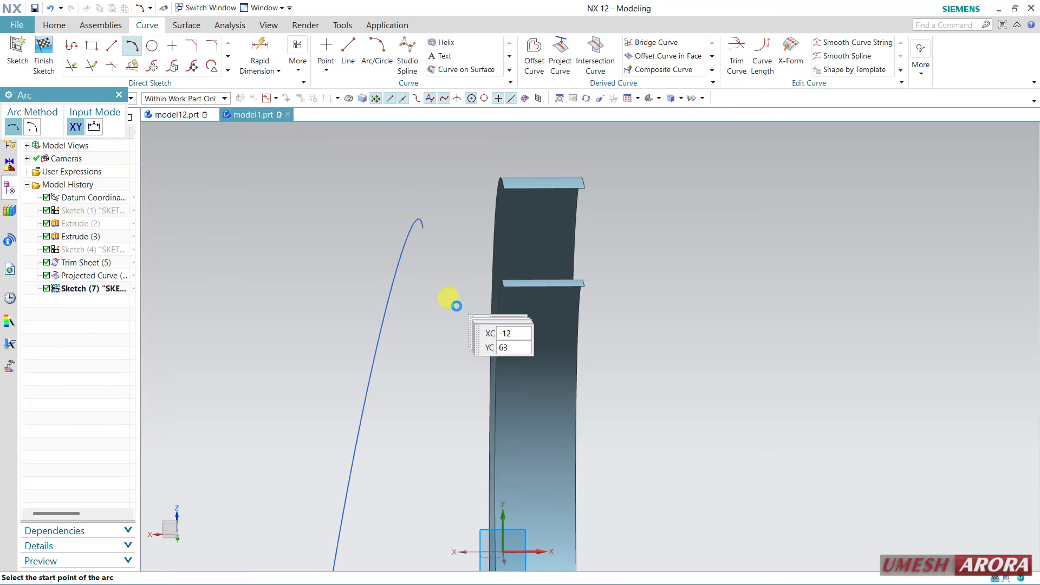
click(425, 227)
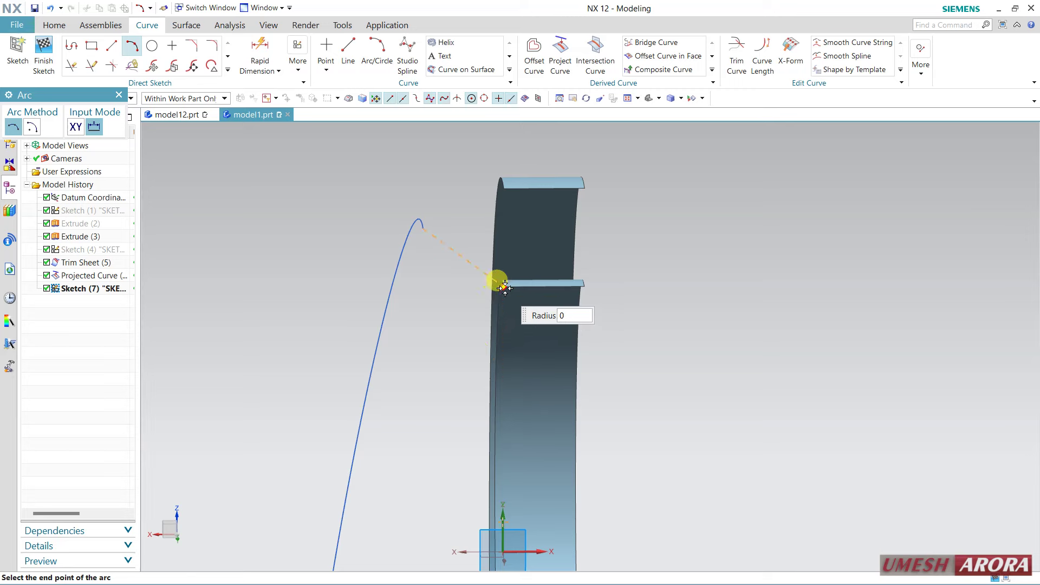
click(508, 285)
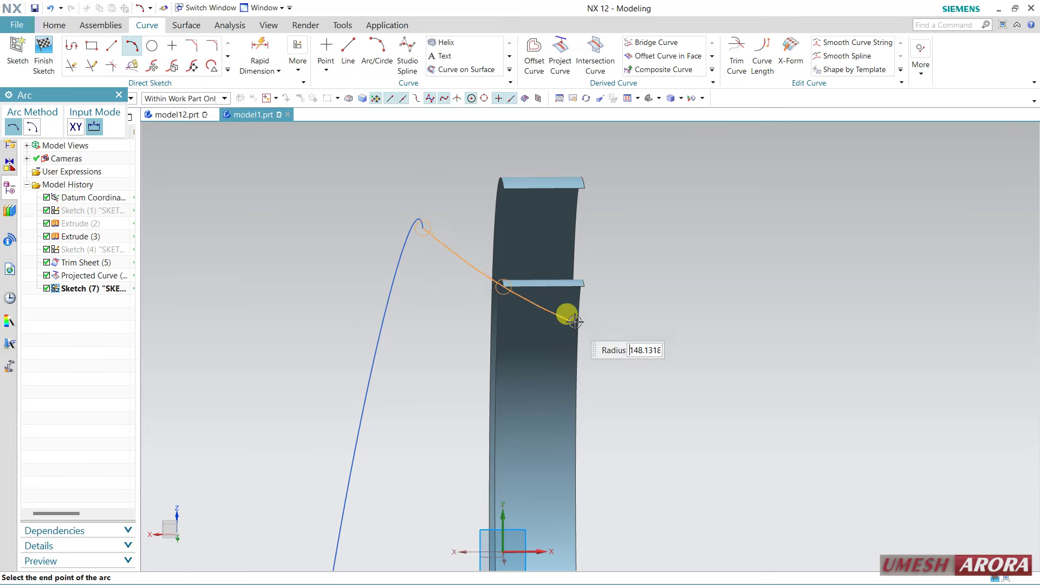
key(F8)
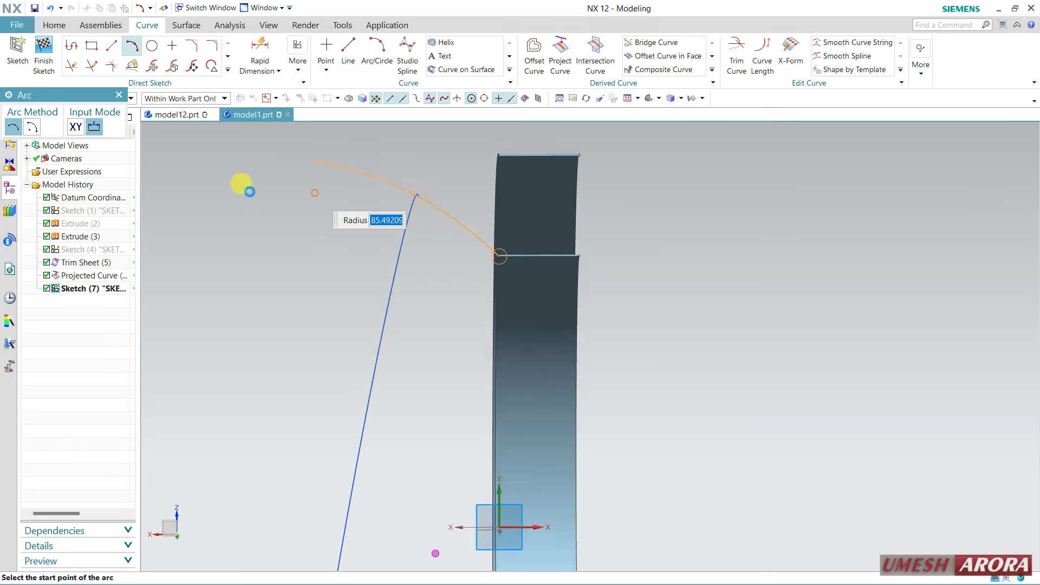
click(132, 45)
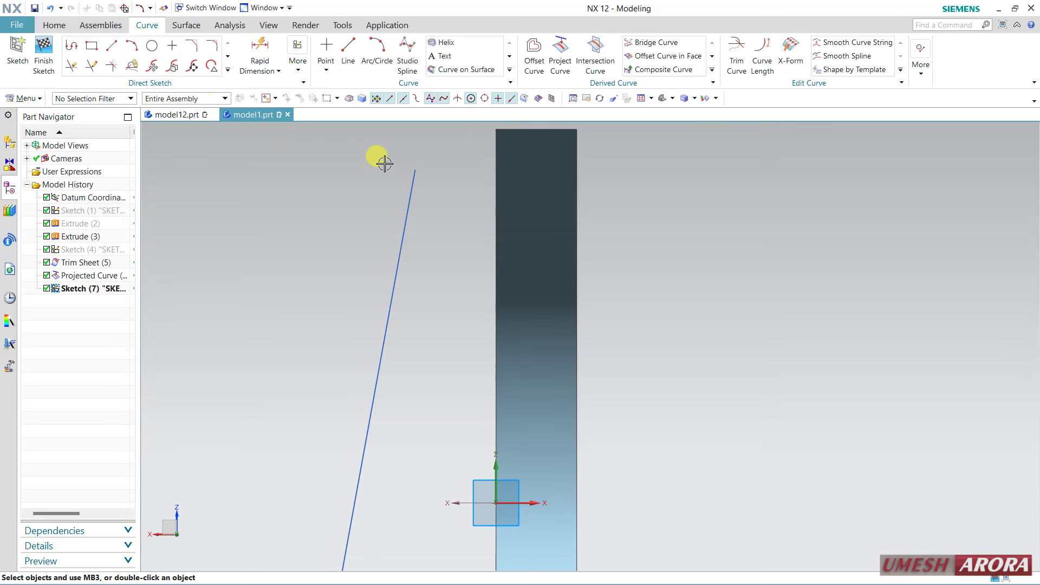
Start a new arc from the spline's top endpoint to the Extrude (3) inner sheet's edge.
click(416, 170)
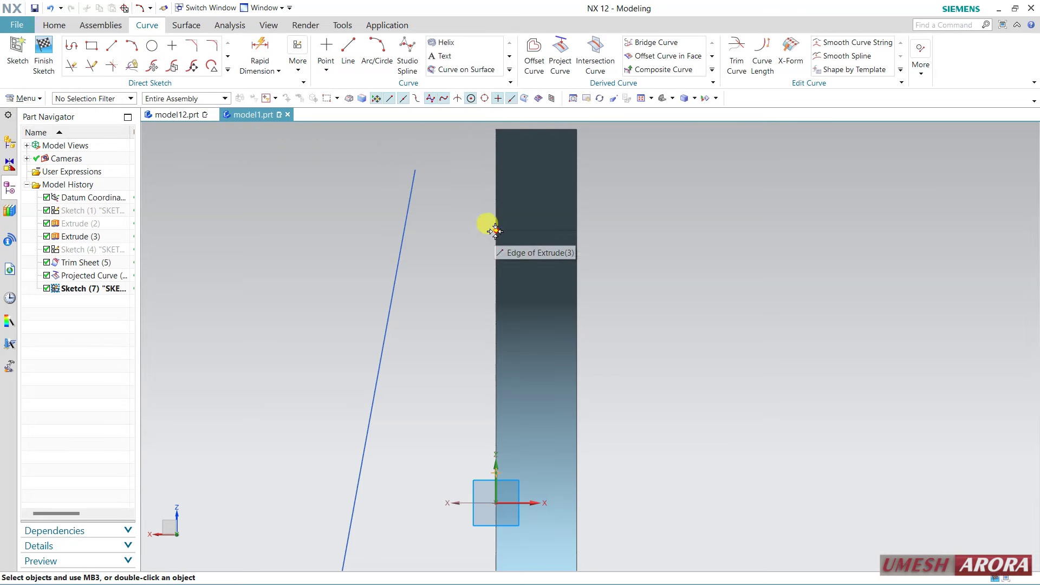
click(136, 47)
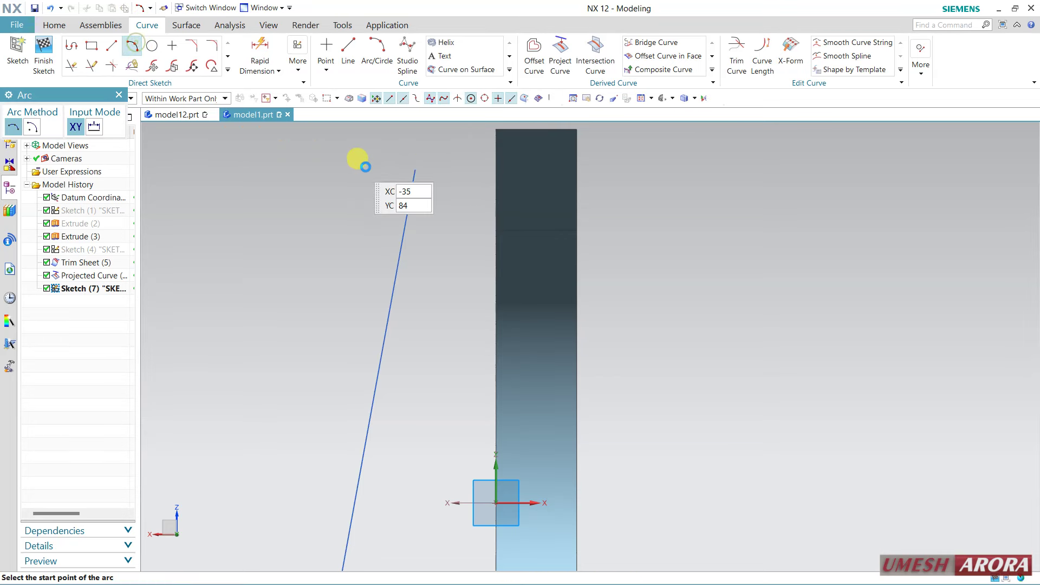
click(415, 170)
click(497, 232)
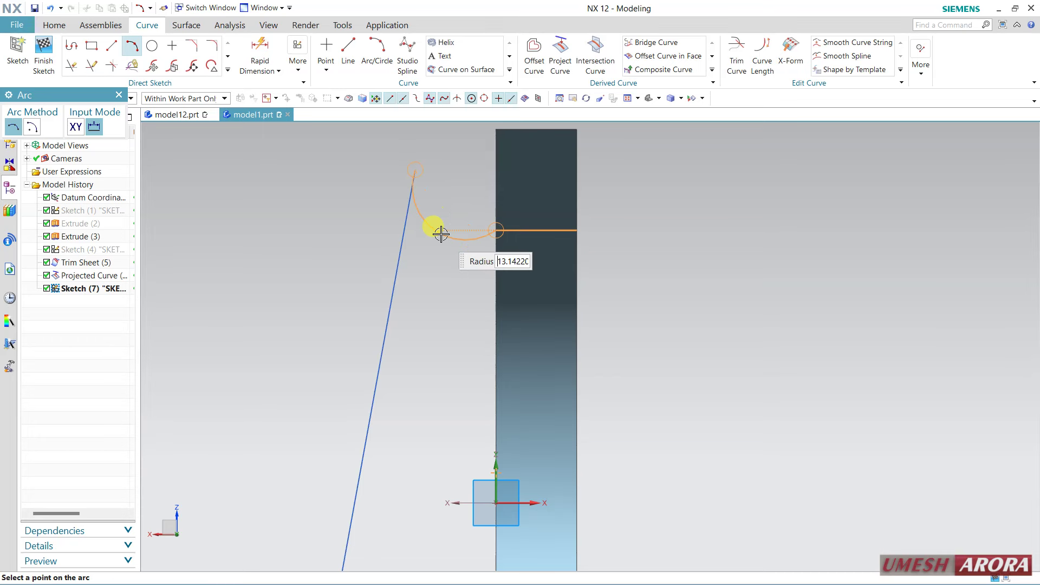
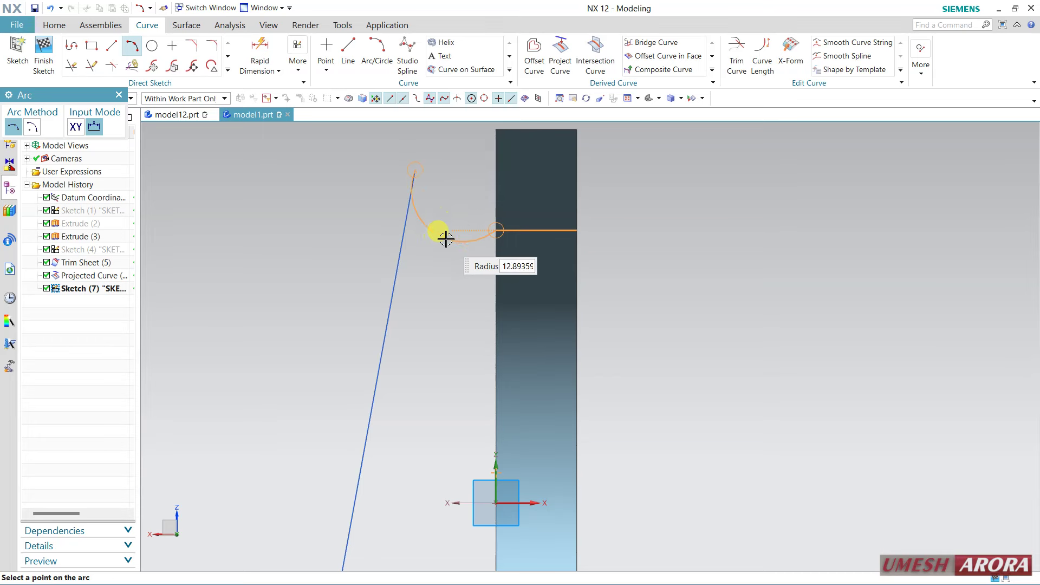
Complete the arc from the slanted line's top end to the strip edge and constrain its endpoint.
click(443, 246)
key(Escape)
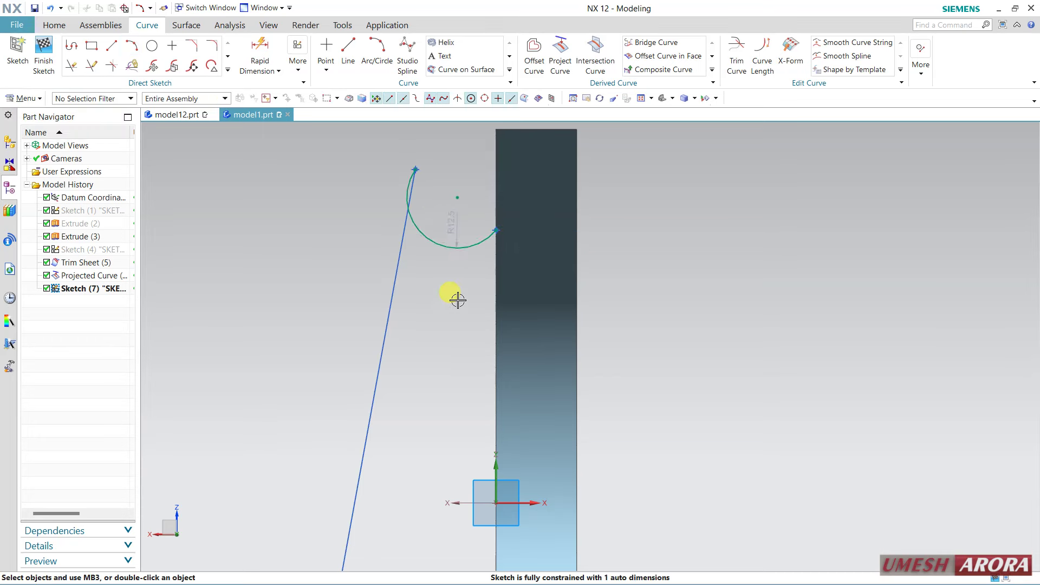
click(496, 229)
scroll(649, 256, down, 2)
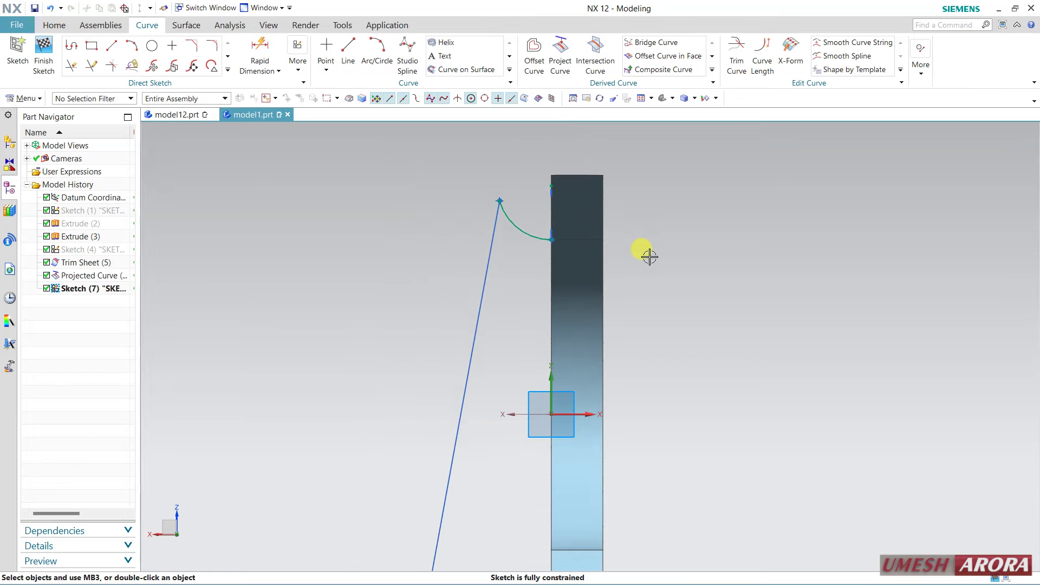
key(ctrl+q)
Reopen the sketch and orient the view back onto its sketch plane.
middle_drag(650, 257, 490, 163)
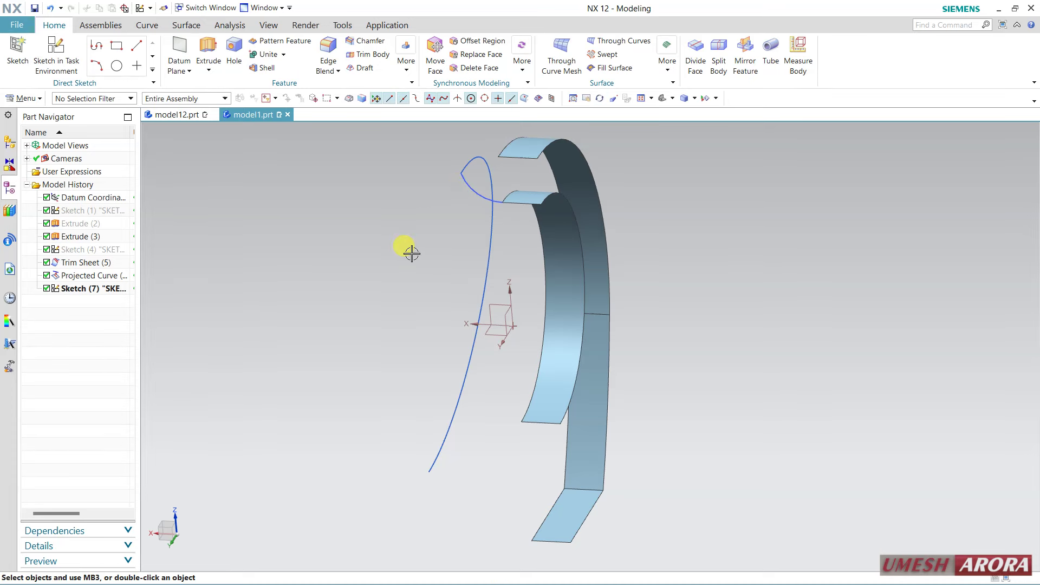
double_click(472, 187)
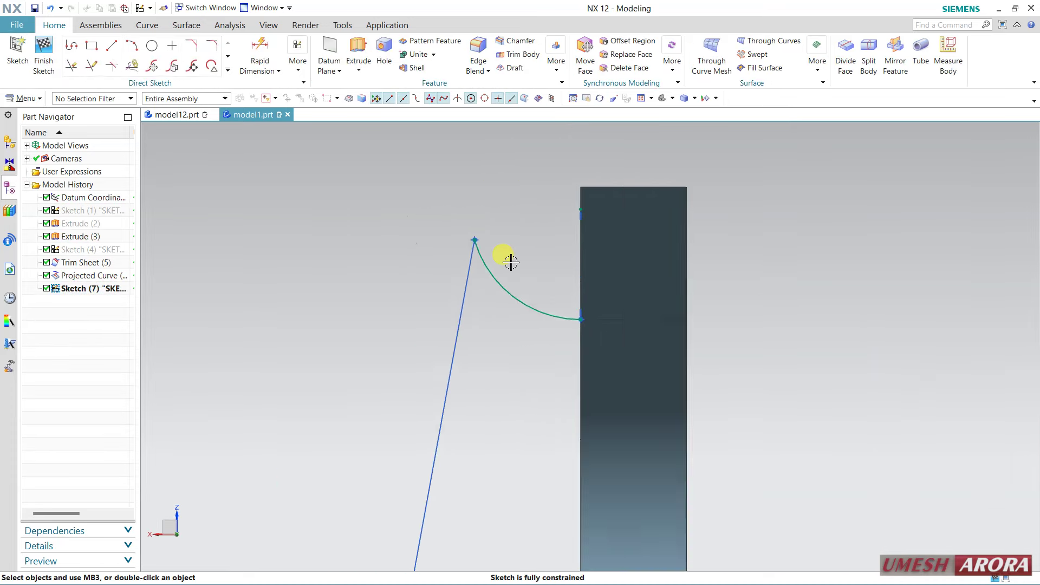
mouse_move(547, 339)
middle_down()
mouse_move(499, 226)
mouse_move(645, 316)
middle_up()
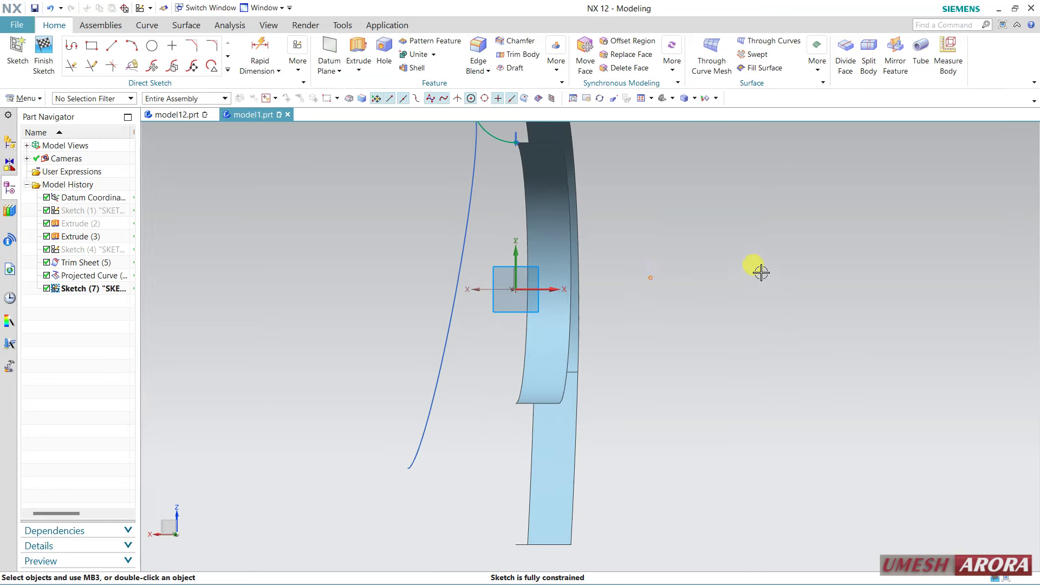
key(shift+F8)
Open SKETCH_002 in the full Sketch Task Environment via More.
click(133, 46)
scroll(400, 263, down, 4)
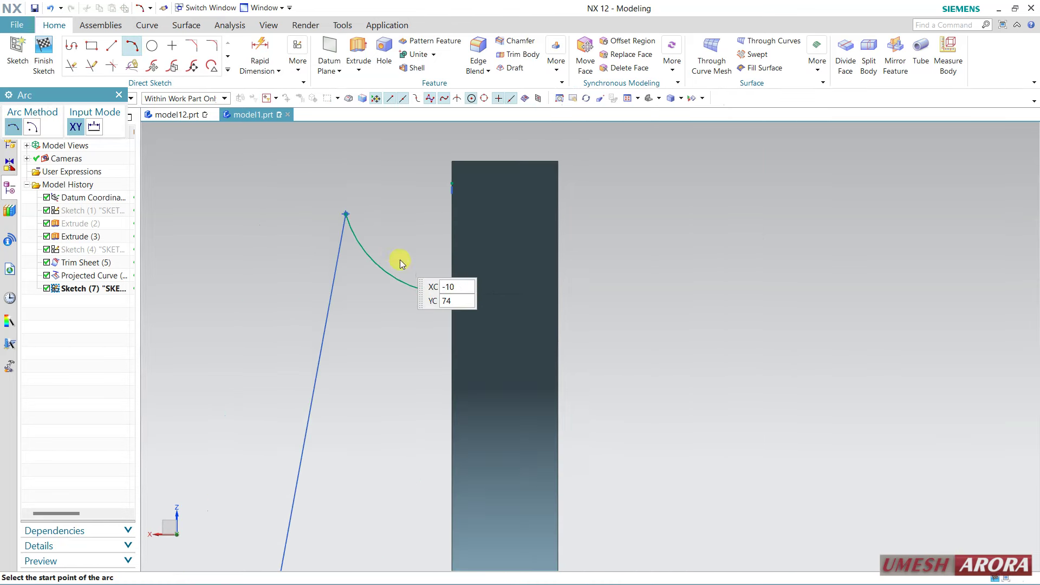
scroll(390, 251, down, 4)
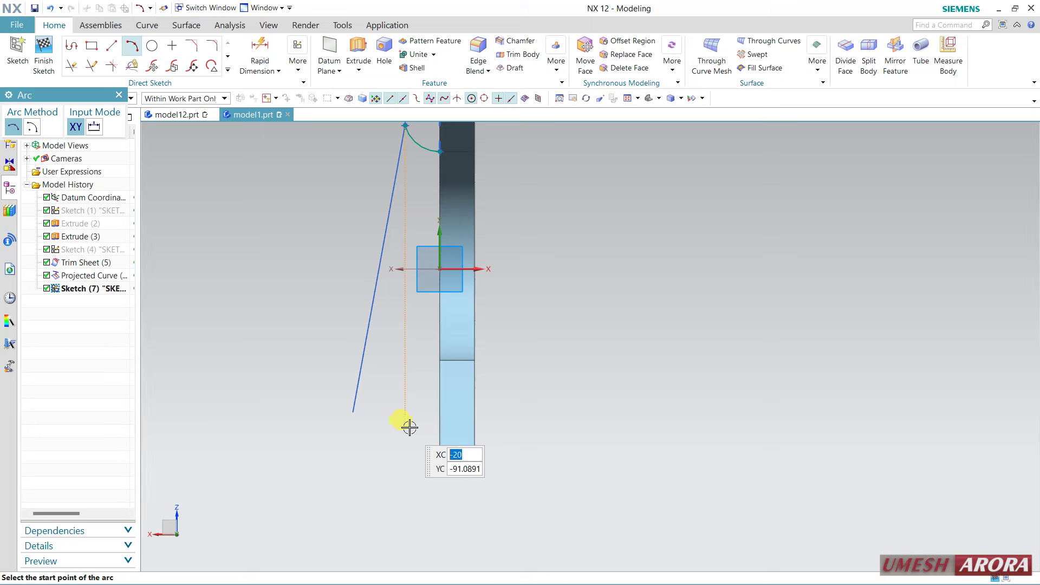
mouse_move(406, 425)
middle_down()
mouse_move(426, 438)
mouse_move(419, 432)
middle_up()
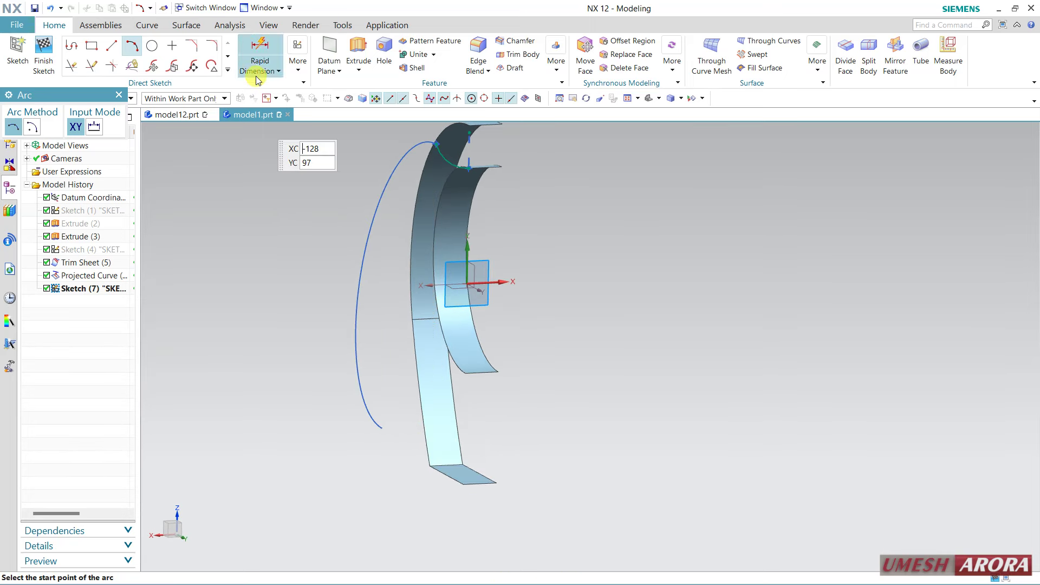
click(299, 78)
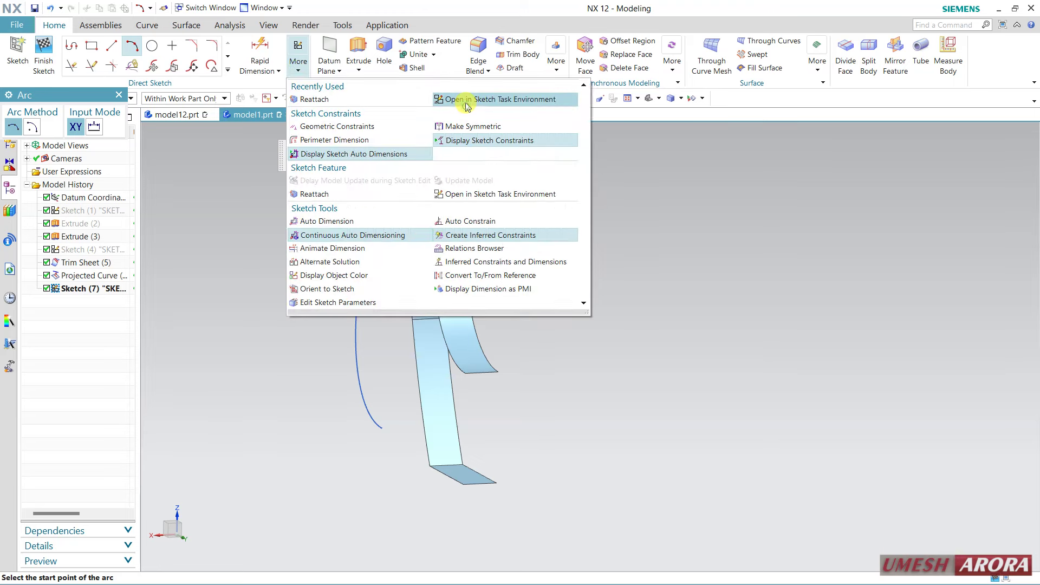
click(467, 100)
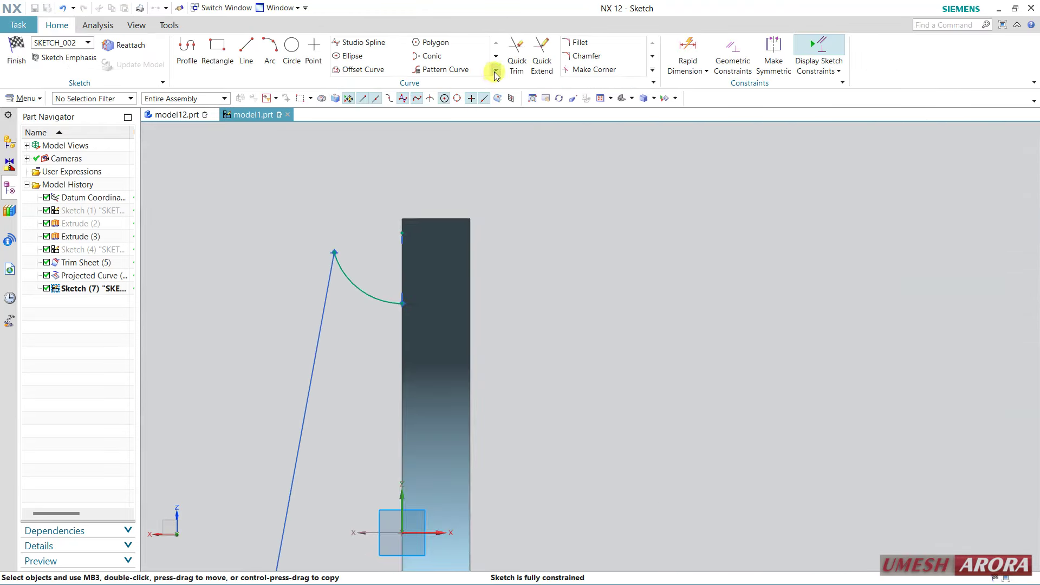
Draw an R31.7 arc from the sheet edge to the slanted line's lower end.
click(495, 75)
click(456, 81)
mouse_move(573, 432)
shift+middle_down()
mouse_move(709, 242)
mouse_move(735, 172)
shift+middle_up()
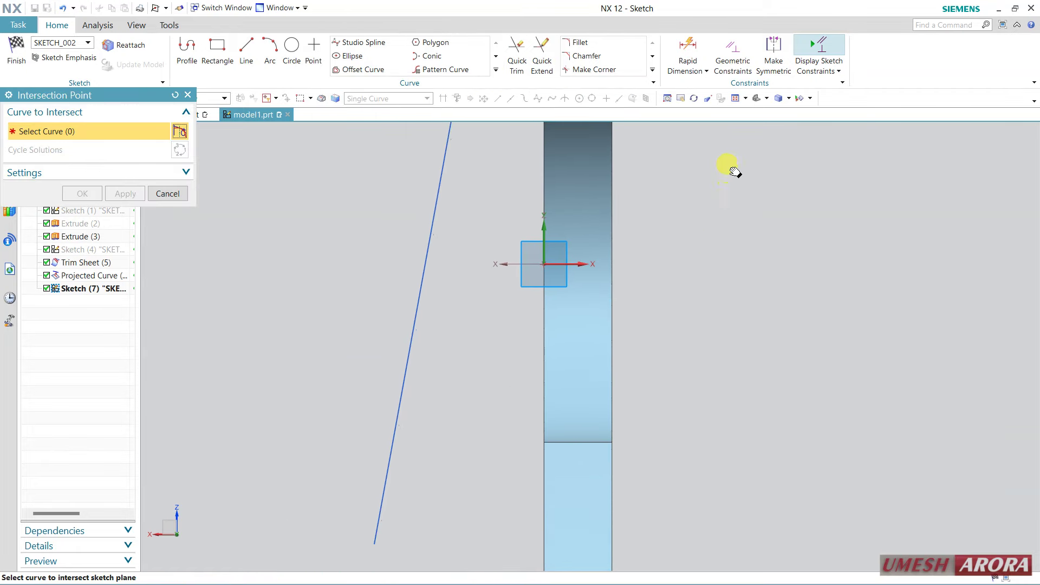
scroll(733, 242, down, 2)
mouse_move(740, 282)
middle_down()
mouse_move(776, 291)
mouse_move(717, 376)
middle_up()
click(269, 51)
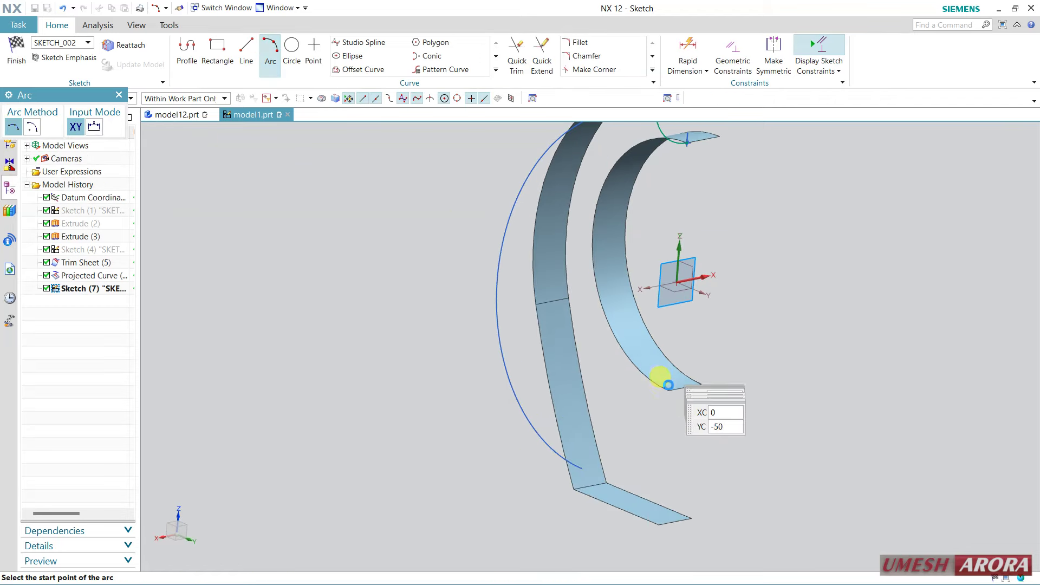
click(668, 394)
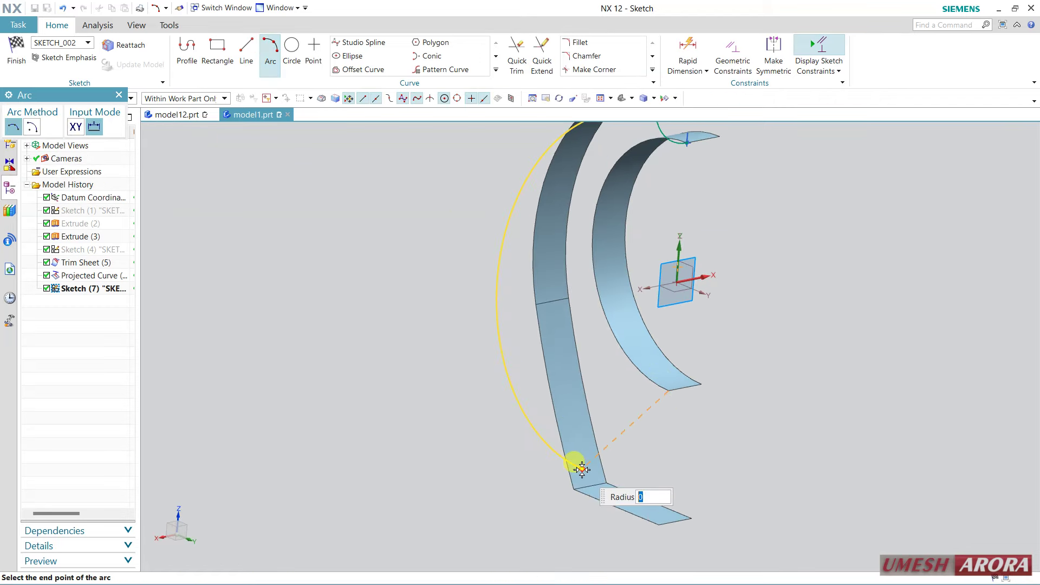
click(581, 469)
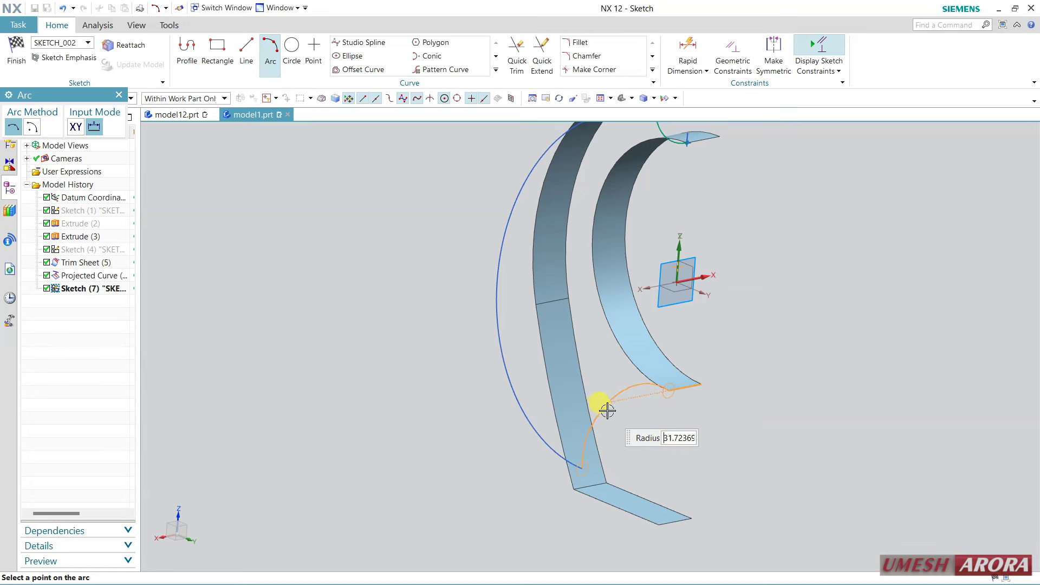
click(607, 412)
Constrain the arc's endpoint onto the strip edge and finish the sketch.
right_click(764, 344)
click(797, 336)
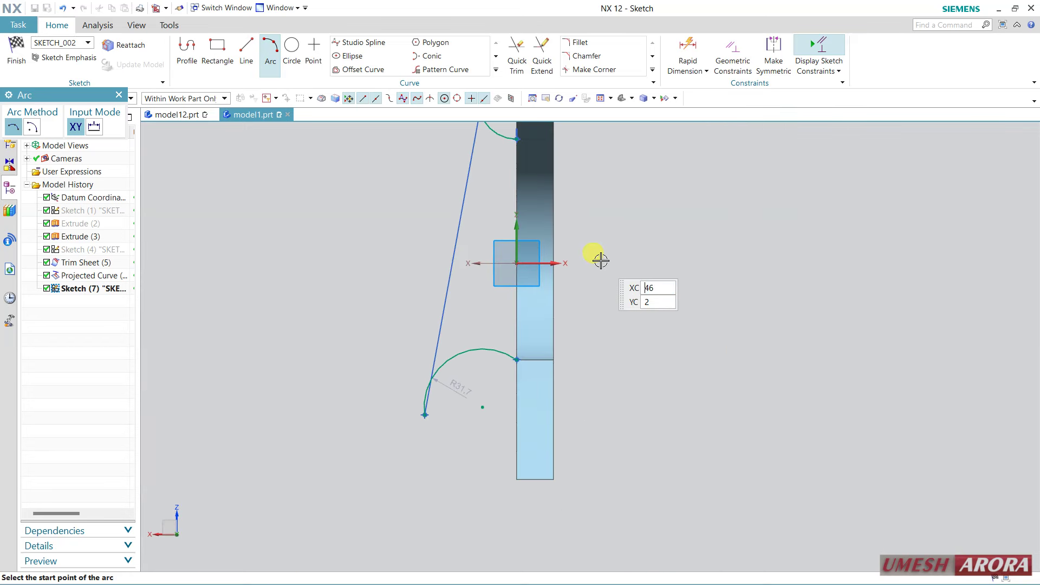
key(Escape)
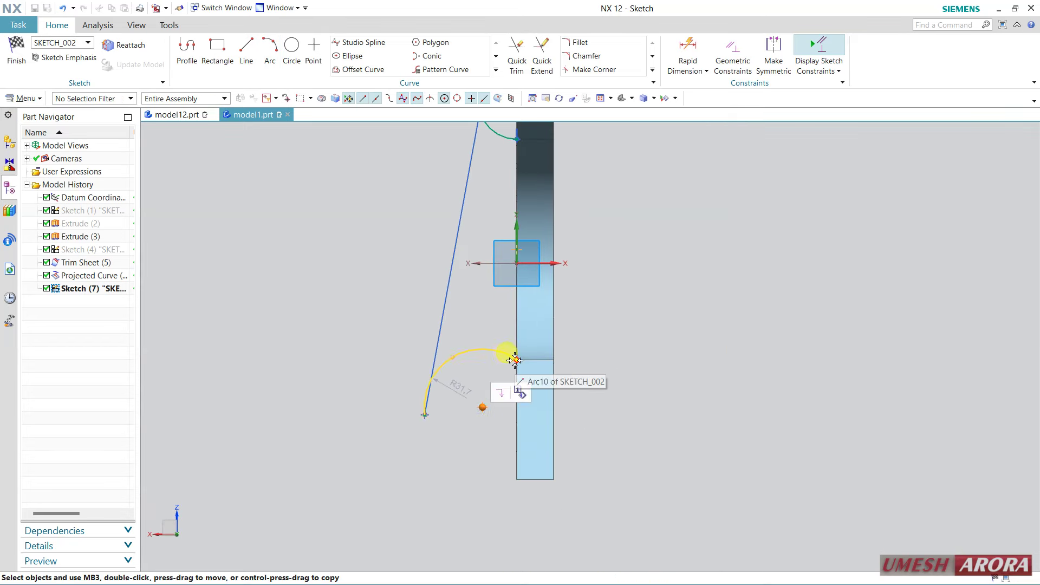
click(517, 394)
click(554, 342)
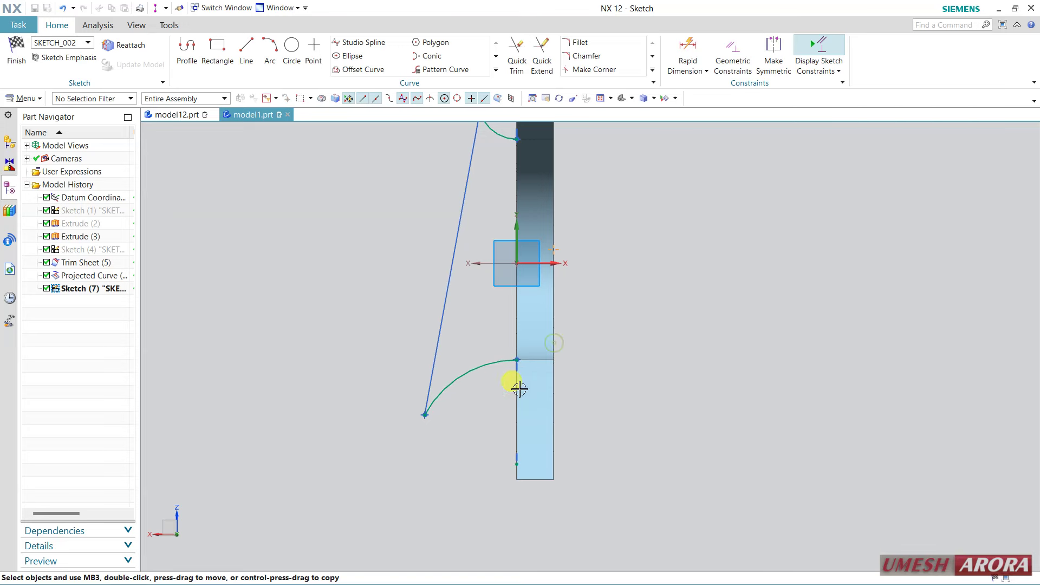
scroll(599, 362, down, 1)
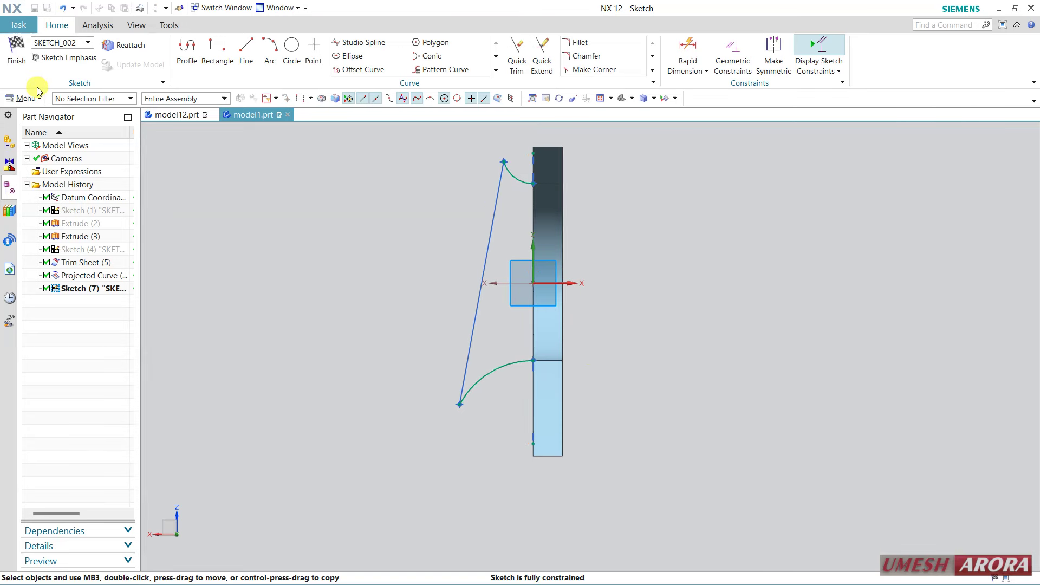
click(24, 74)
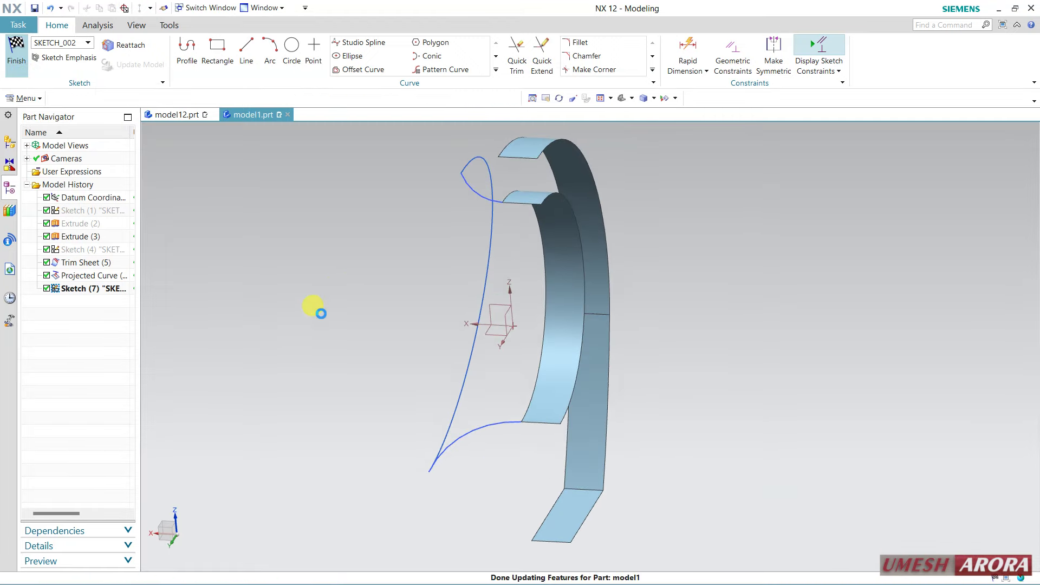
Create a new sketch on the XY plane with the X-axis as horizontal reference.
mouse_move(316, 317)
middle_down()
mouse_move(353, 309)
mouse_move(334, 333)
mouse_move(338, 363)
mouse_move(343, 308)
mouse_move(356, 322)
middle_up()
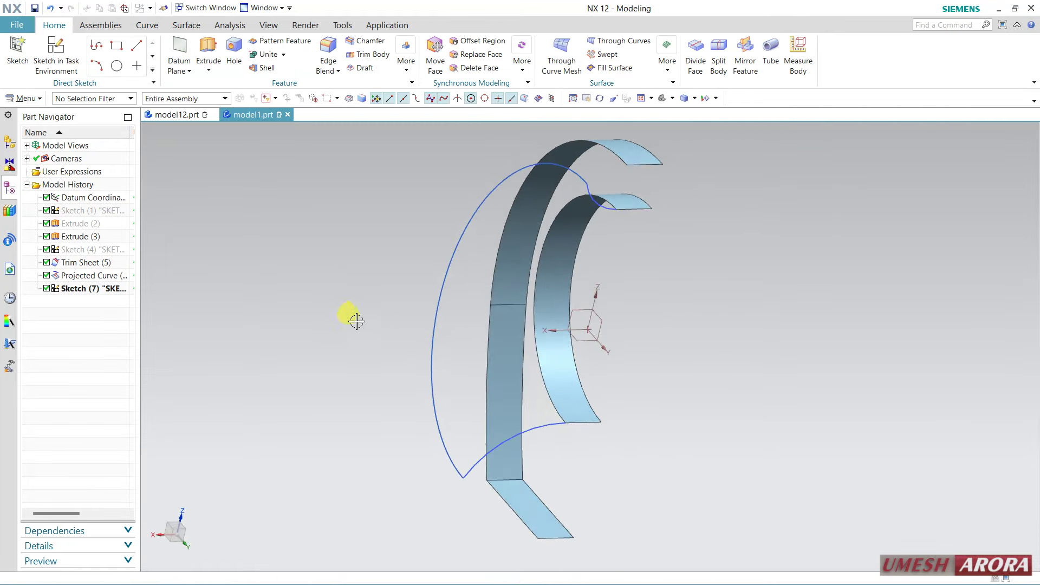
click(114, 66)
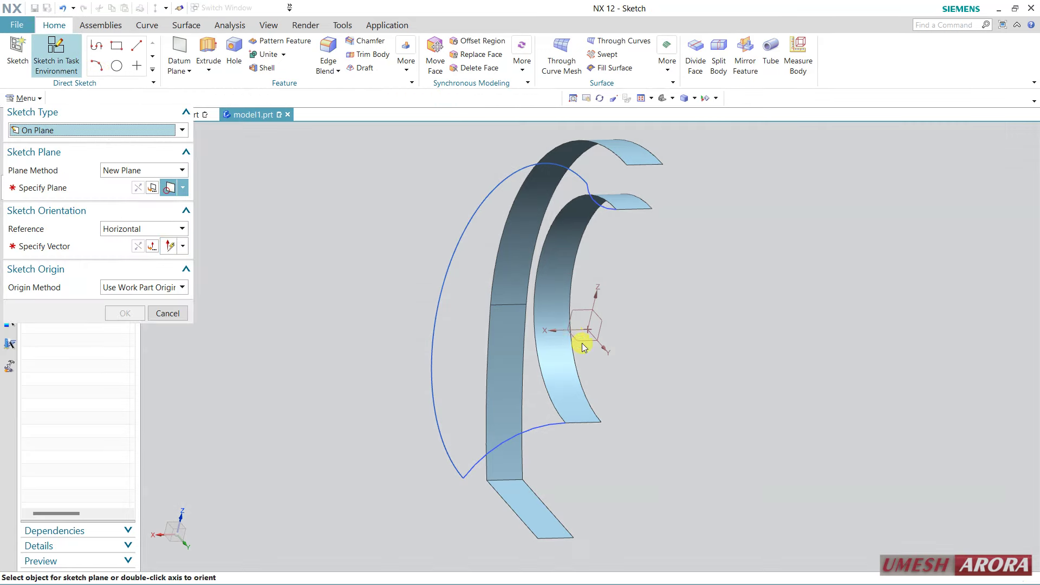
click(583, 340)
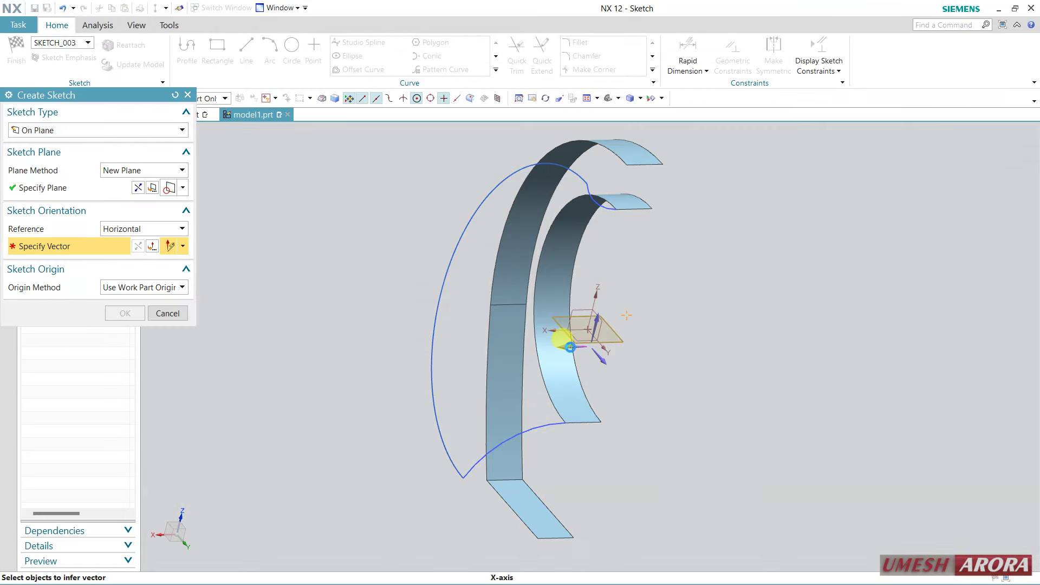
click(570, 347)
click(137, 320)
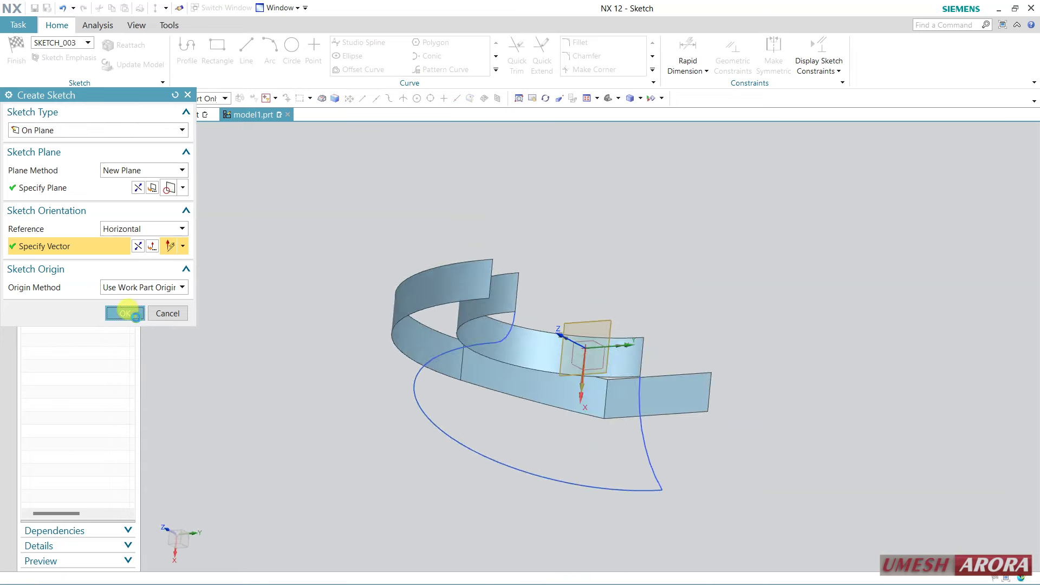
mouse_move(668, 234)
middle_down()
mouse_move(542, 272)
mouse_move(548, 318)
mouse_move(471, 179)
middle_up()
middle_drag(657, 276, 667, 271)
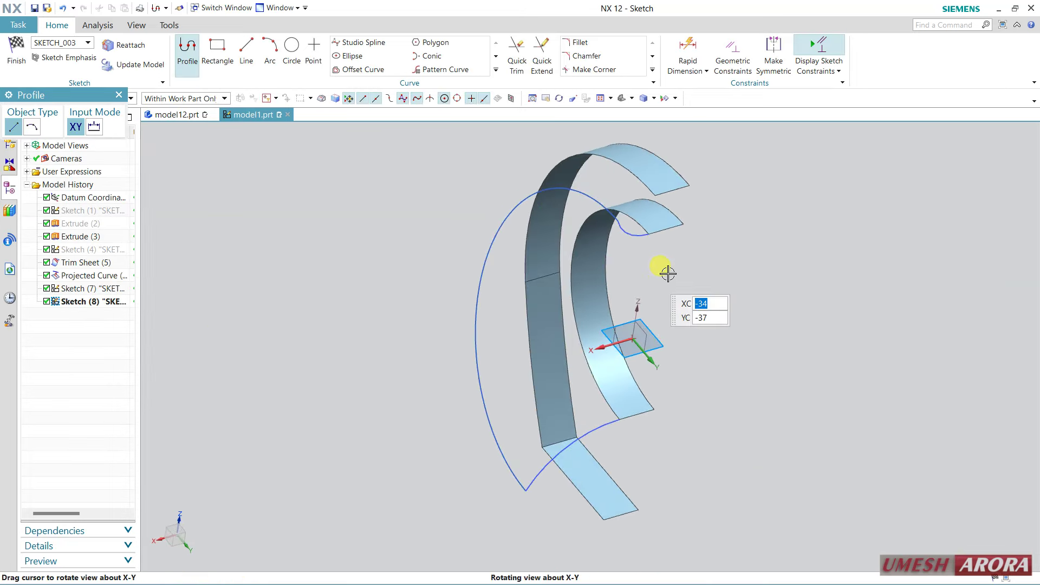
key(Escape)
Add intersection points of the blue projected curve and the Extrude (3) edge with the sketch plane.
click(496, 69)
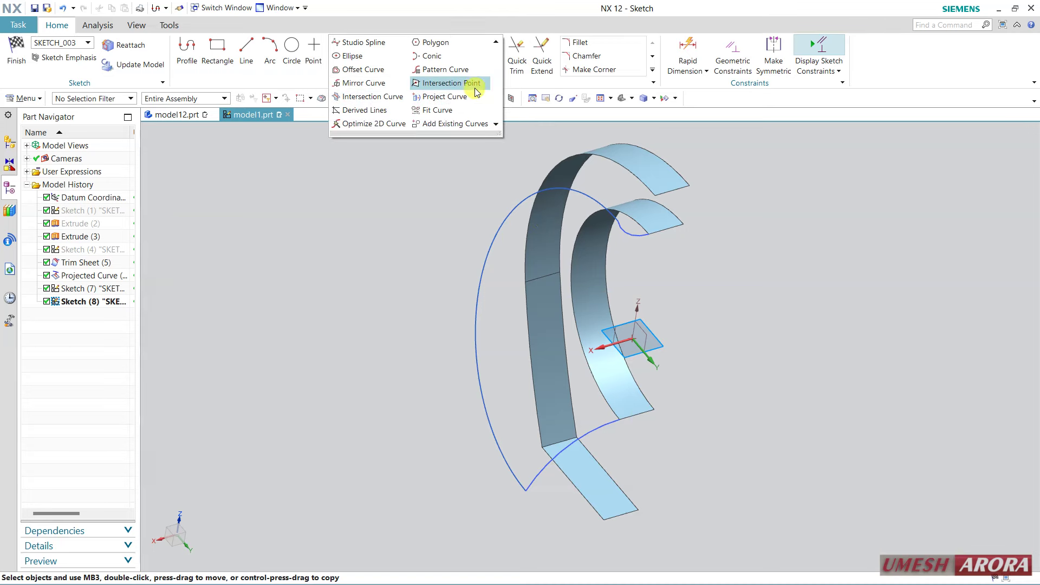
click(444, 81)
click(473, 336)
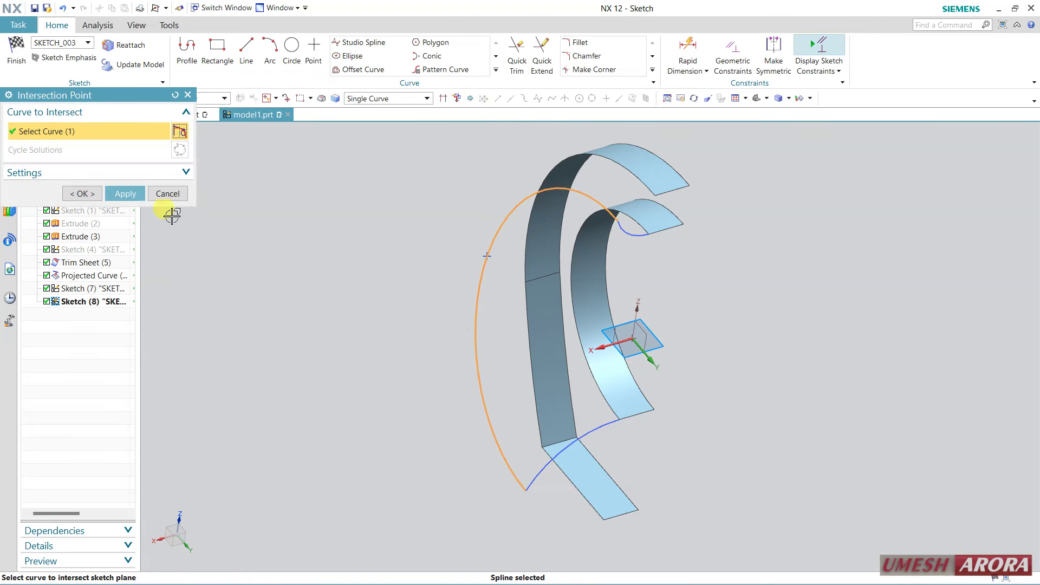
click(126, 193)
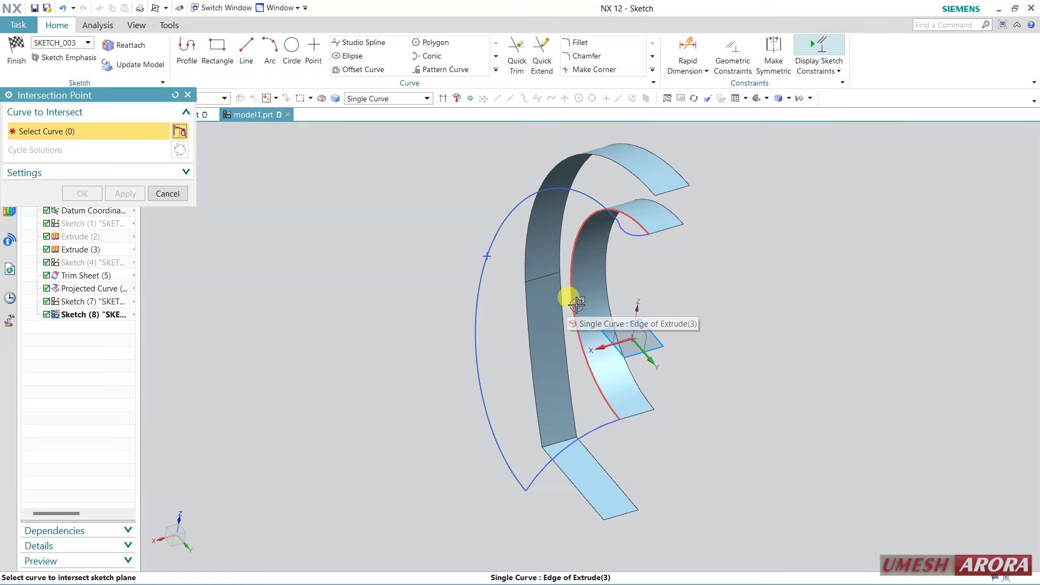
click(577, 304)
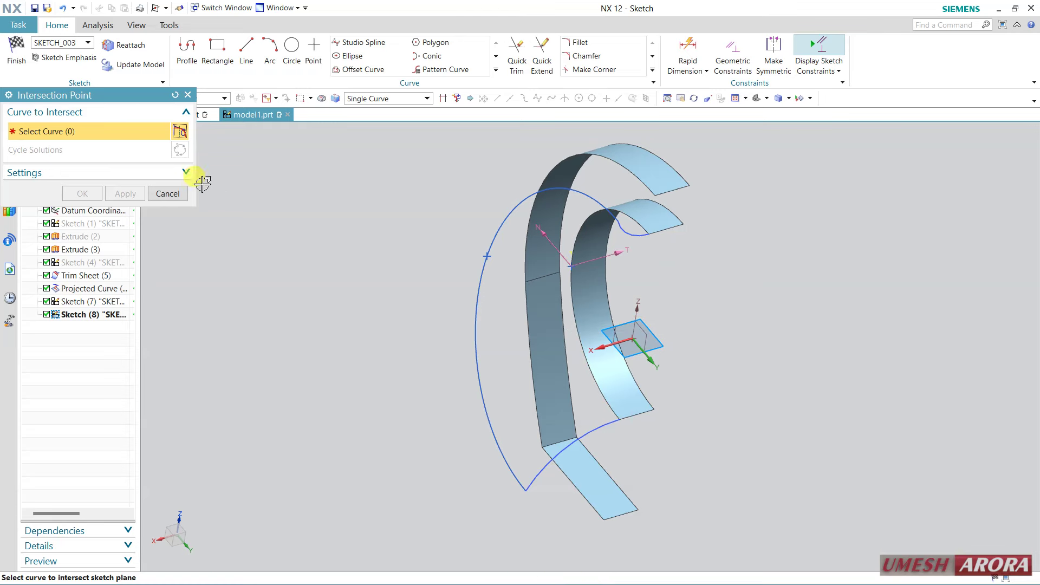
click(168, 193)
middle_drag(367, 287, 337, 318)
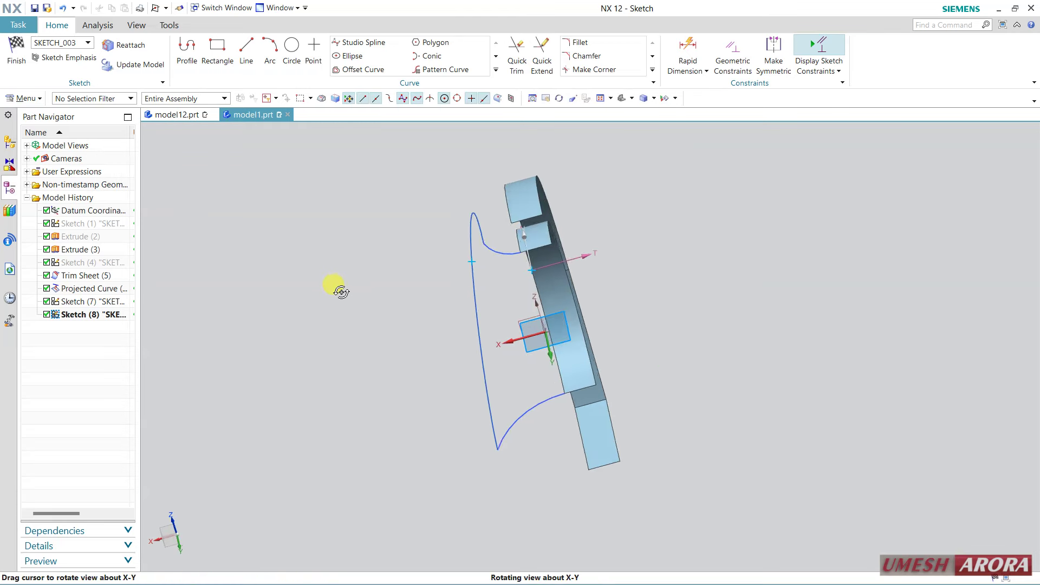
key(F8)
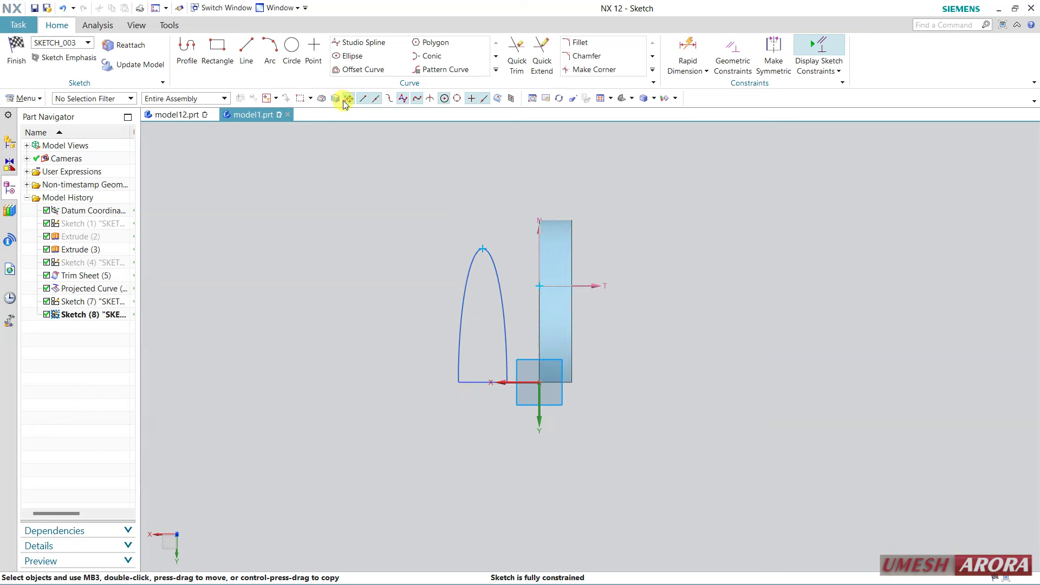
Draw an R25.7 arc from the profile tip to the vertical edge, constrain it to the edge, and finish.
click(269, 49)
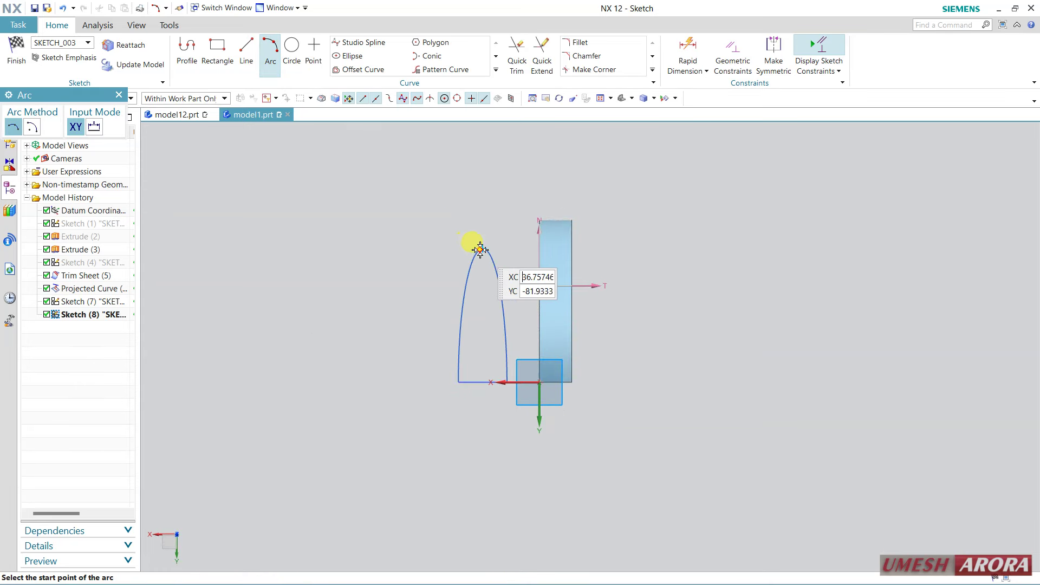
click(483, 249)
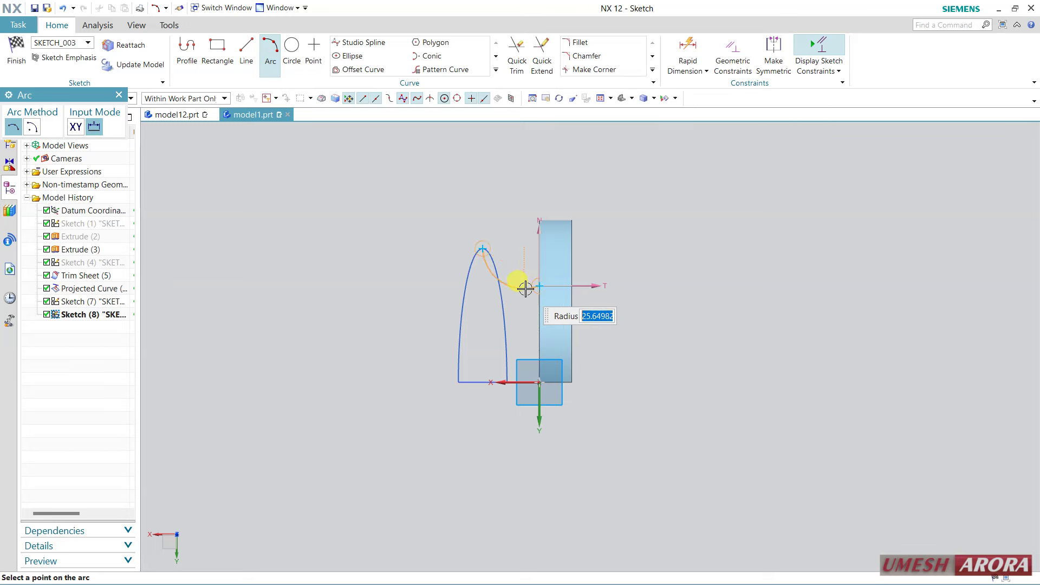
click(525, 289)
key(Escape)
scroll(499, 232, down, 2)
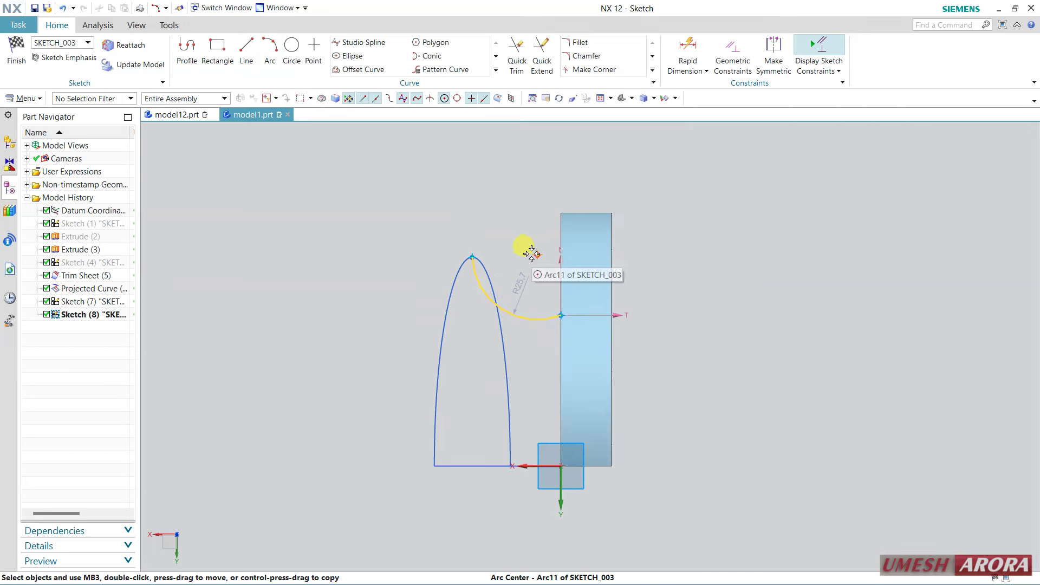
click(560, 313)
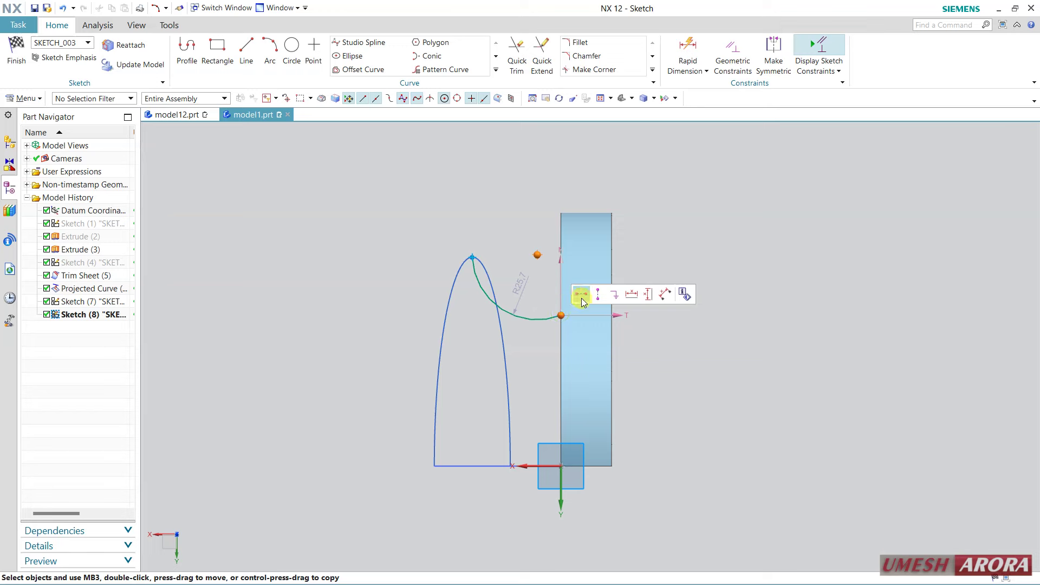
click(598, 299)
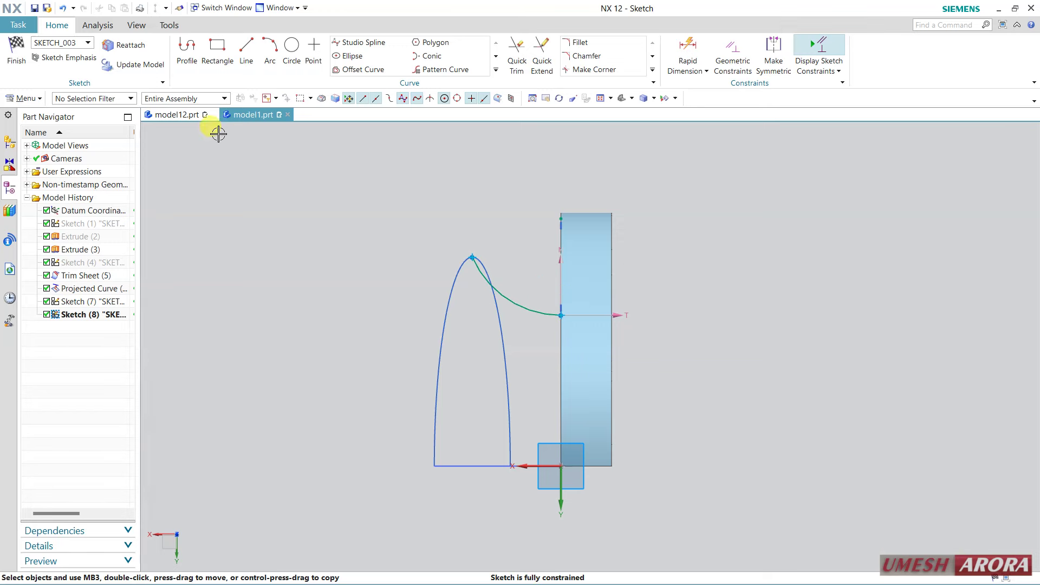
click(10, 59)
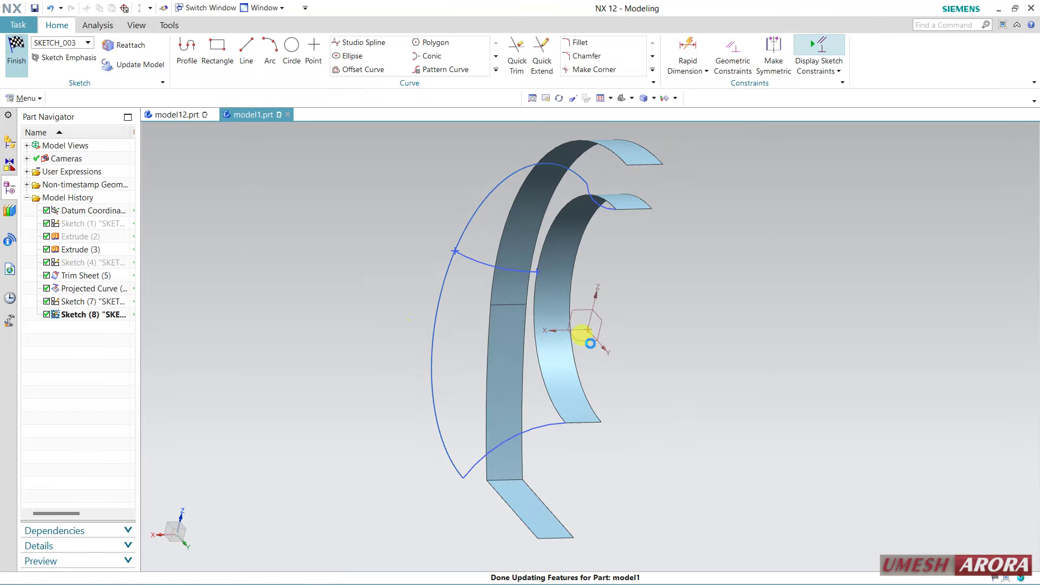
Start a datum plane on the projected curve, located by % arc length.
mouse_move(702, 305)
middle_down()
mouse_move(725, 296)
mouse_move(697, 267)
mouse_move(720, 314)
mouse_move(699, 324)
mouse_move(688, 309)
mouse_move(699, 274)
mouse_move(707, 300)
middle_up()
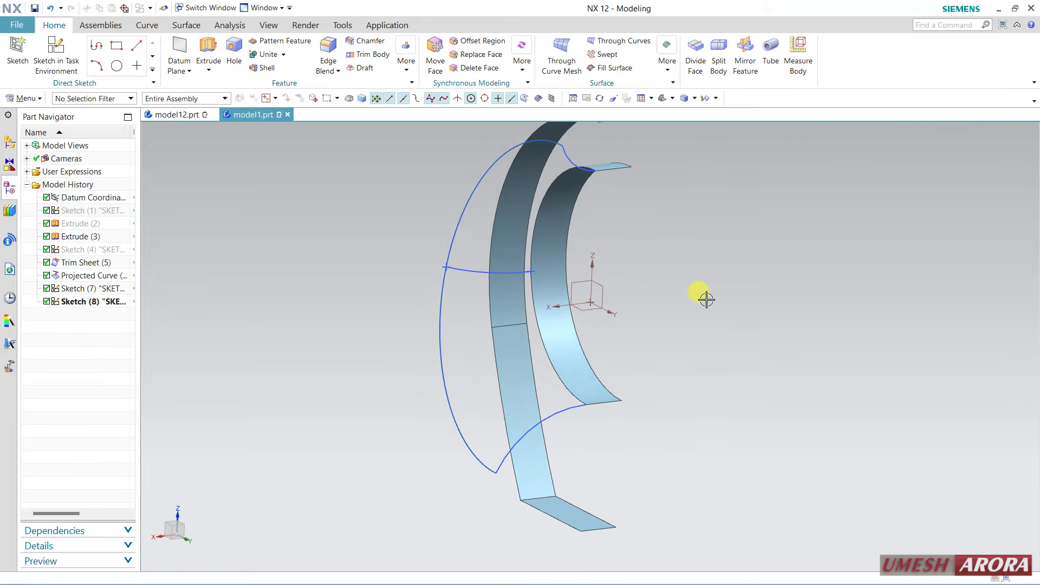
key(F7)
mouse_move(344, 283)
mouse_down()
mouse_move(359, 281)
mouse_move(356, 299)
mouse_move(314, 344)
mouse_up()
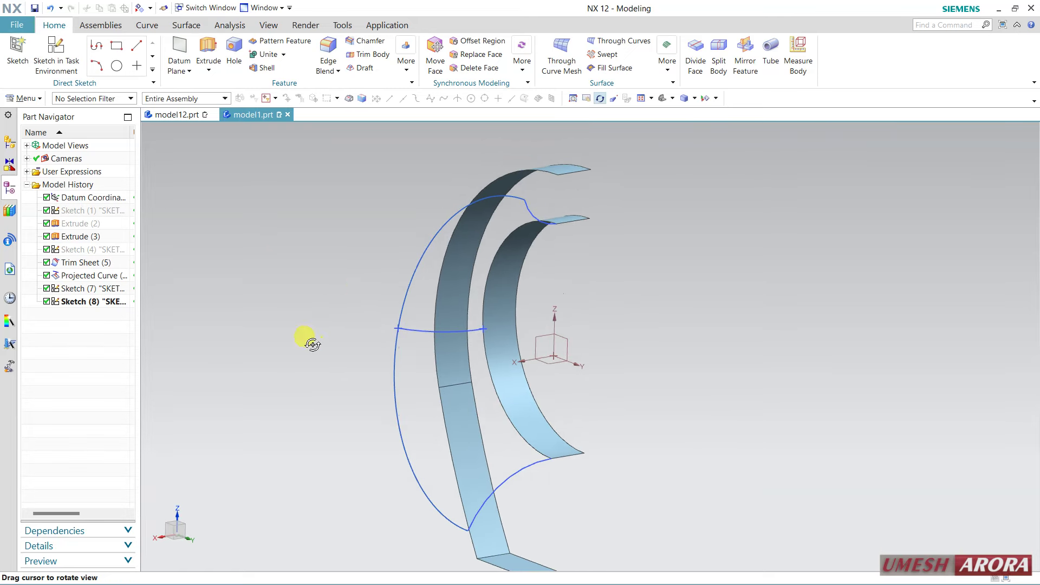
click(189, 50)
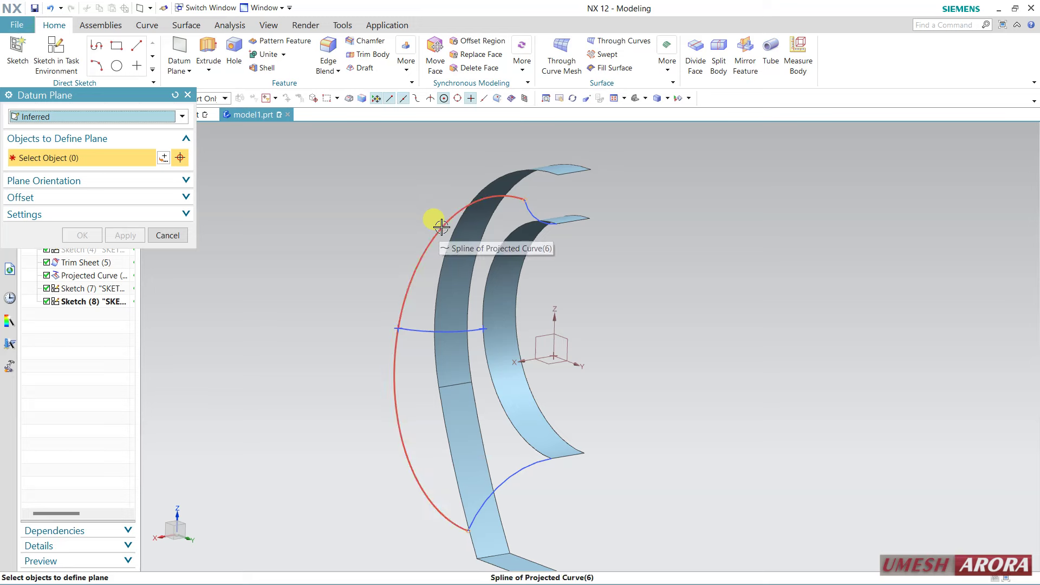
click(445, 220)
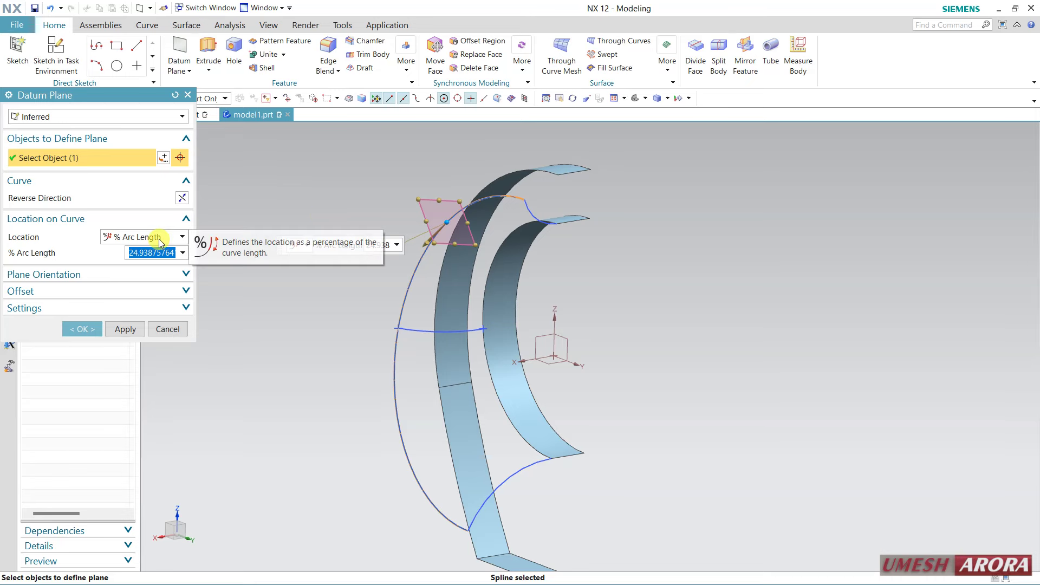
click(158, 240)
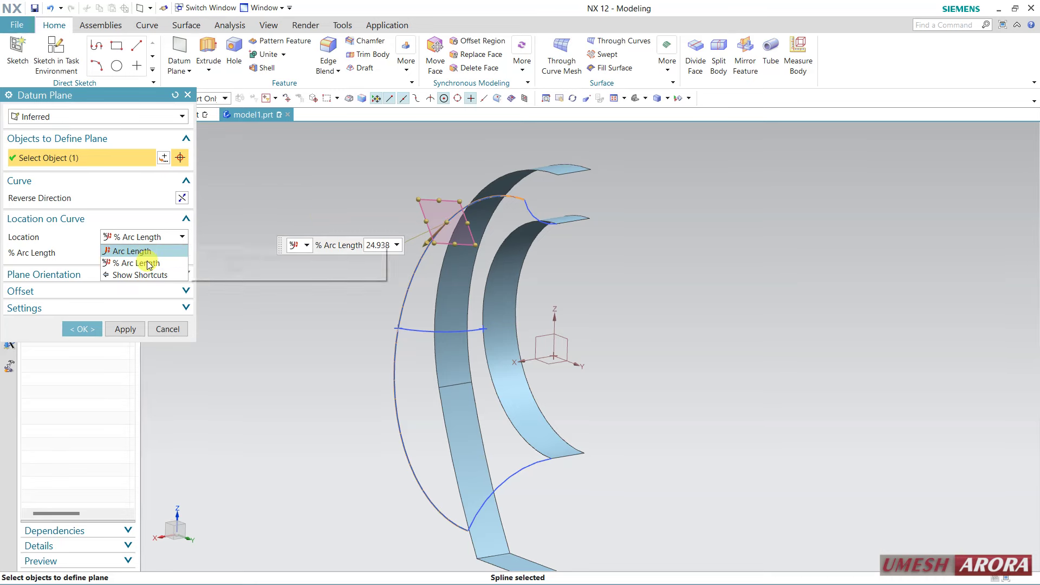
click(147, 262)
Try 20, 50 and 25 percent positions, create the trial plane, then delete it.
middle_drag(311, 317, 298, 289)
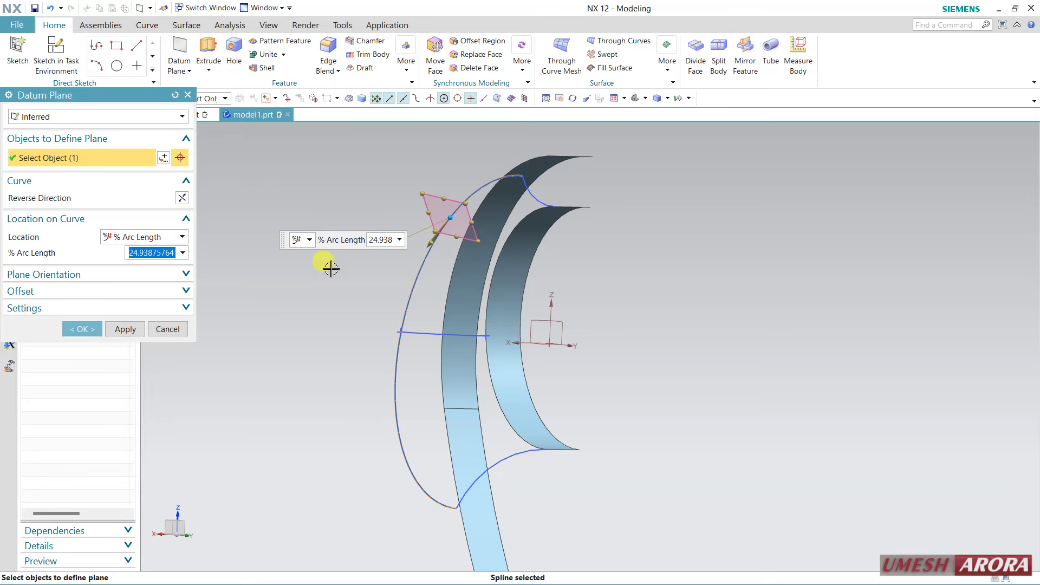
mouse_move(331, 268)
middle_down()
mouse_move(350, 279)
mouse_move(309, 274)
mouse_move(321, 279)
mouse_move(325, 233)
mouse_move(346, 234)
mouse_move(342, 249)
middle_up()
text(2)
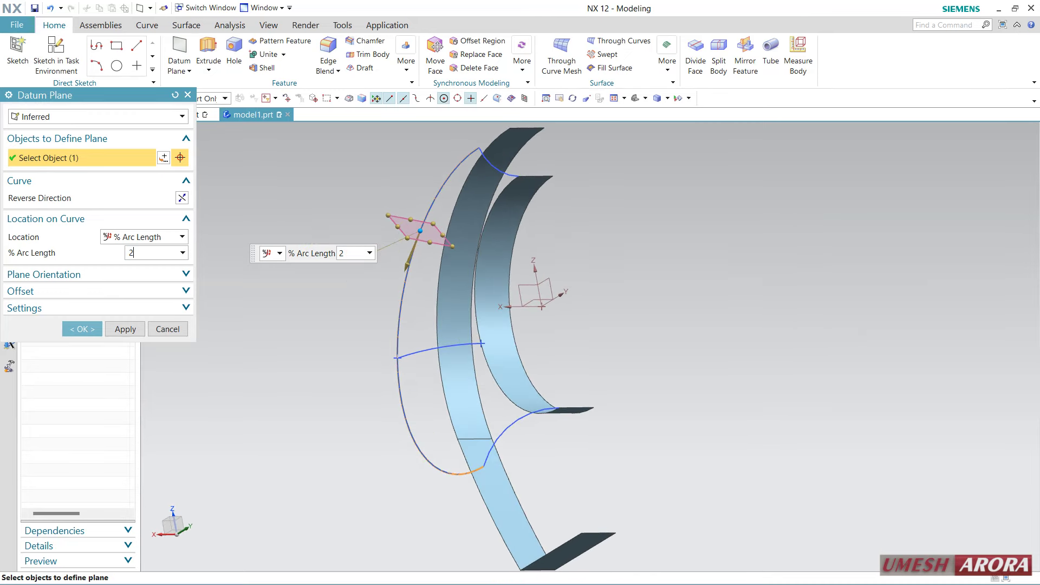
text(0)
key(Return)
mouse_move(405, 291)
middle_down()
mouse_move(342, 309)
mouse_move(384, 314)
mouse_move(356, 315)
middle_up()
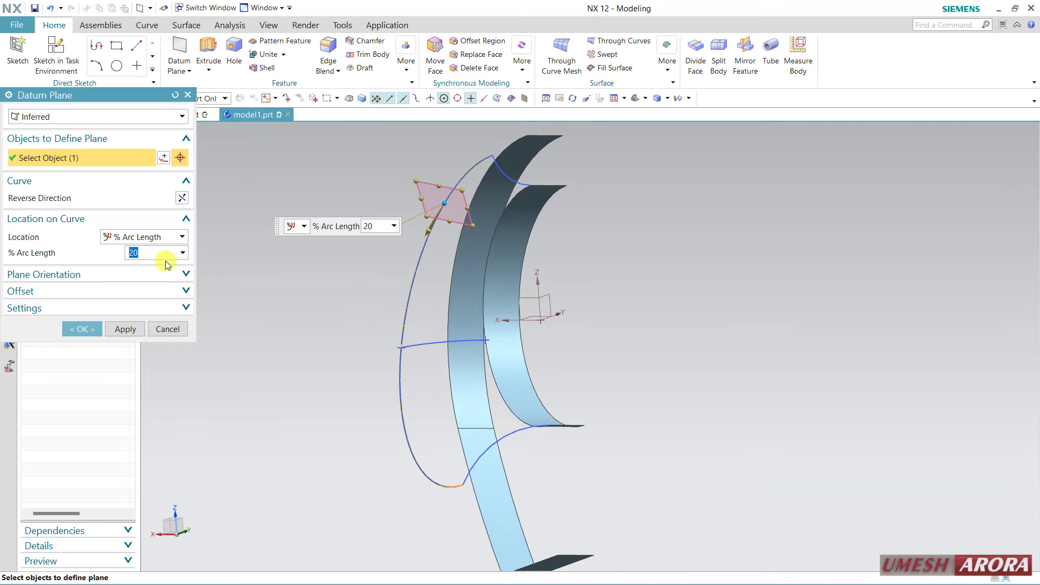
text(0)
key(Return)
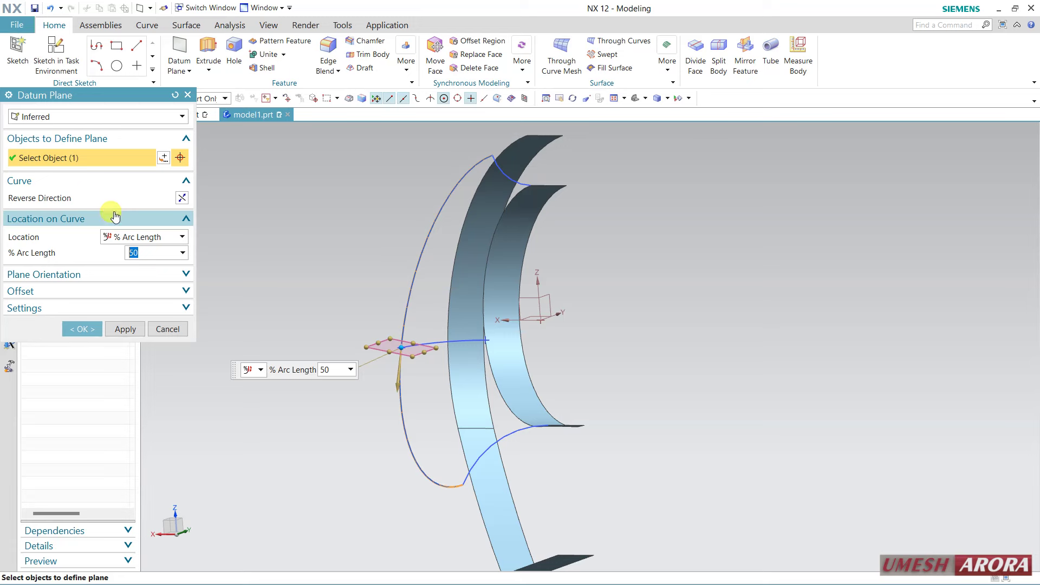
text(25)
key(Return)
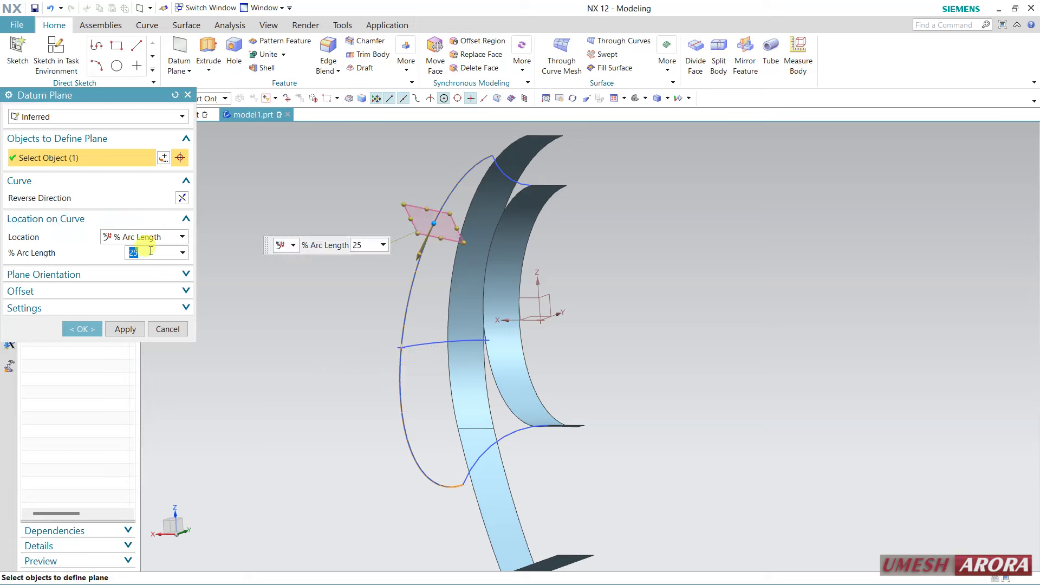
click(81, 329)
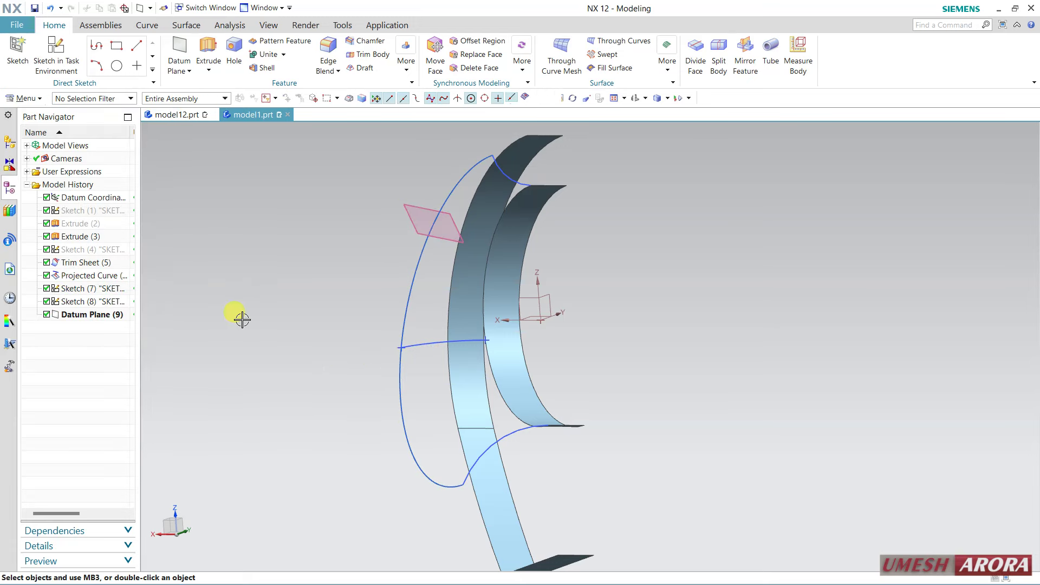
key(F7)
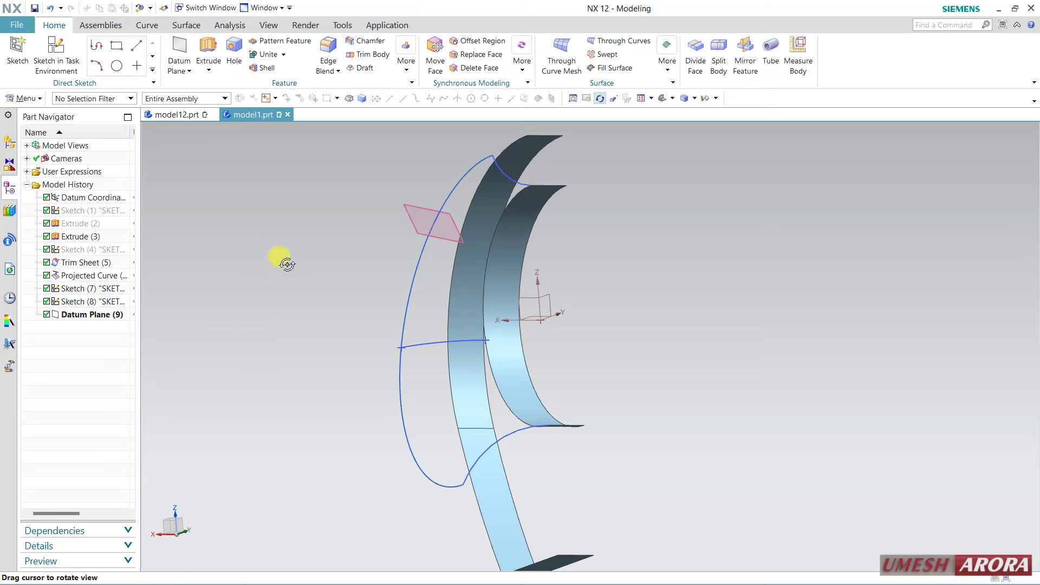
key(Escape)
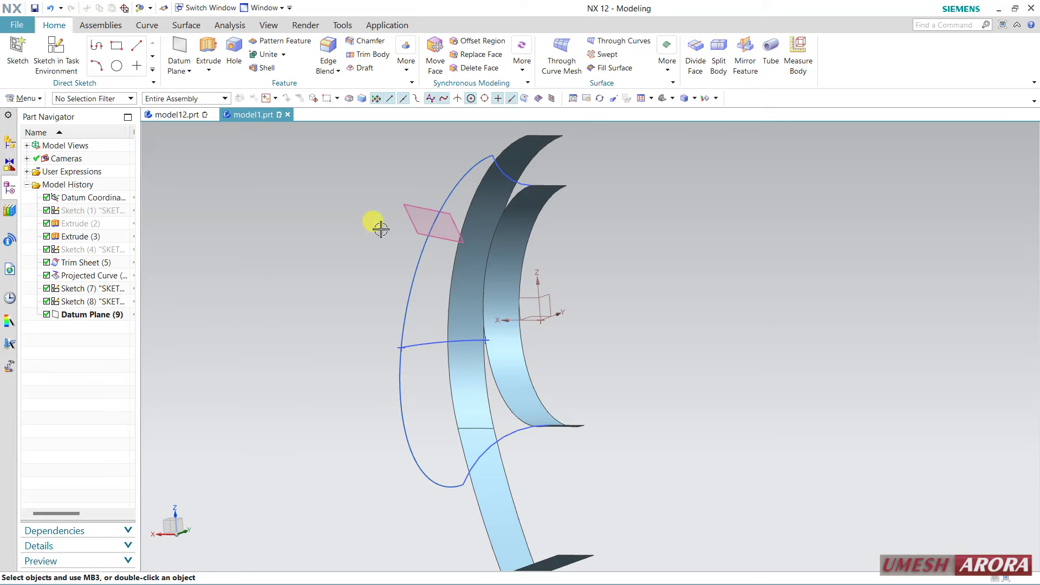
click(420, 212)
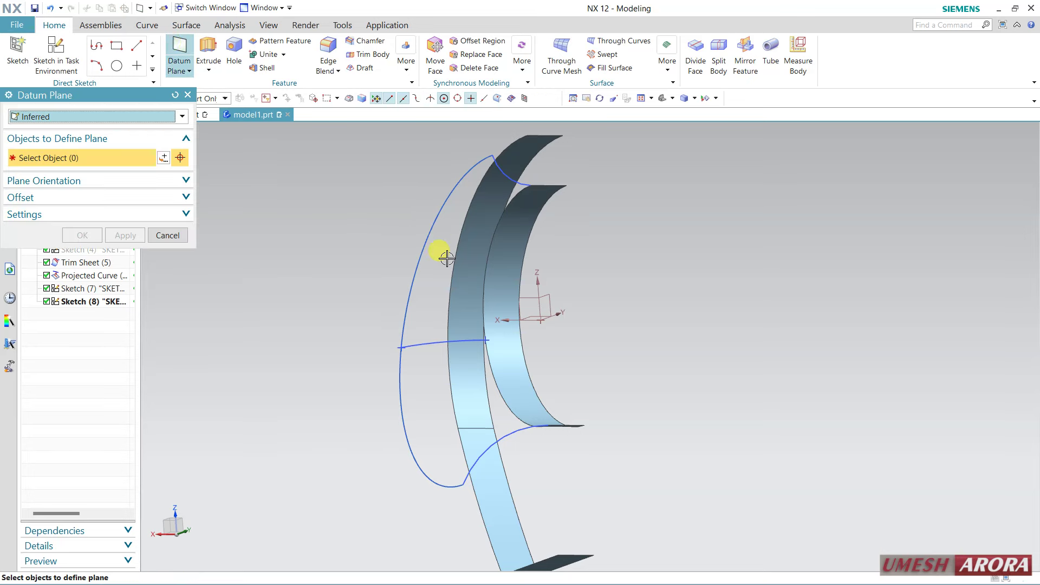
Create the datum plane at 50% arc length on the strip's outer edge.
click(469, 201)
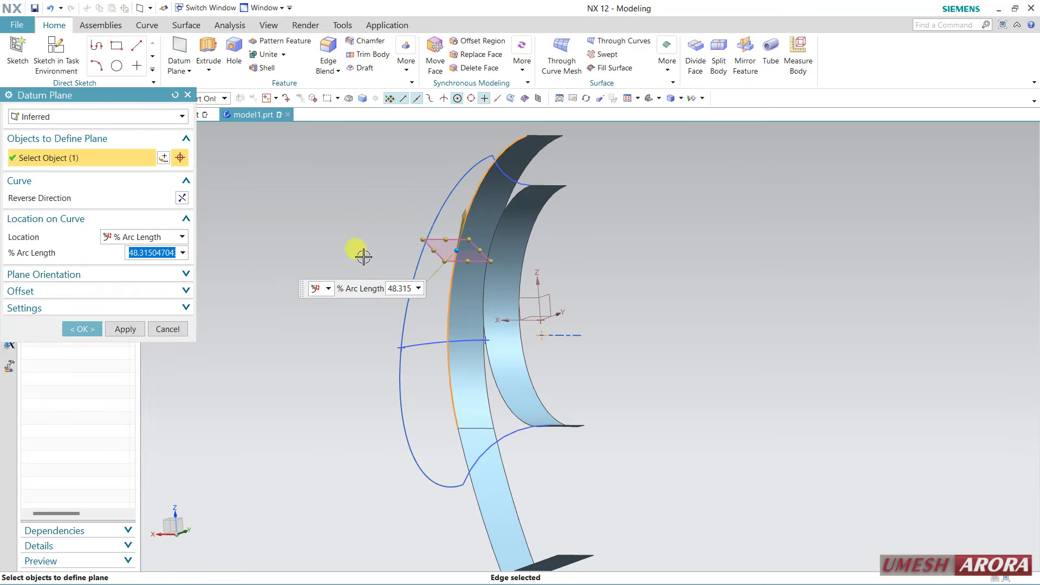
text(50)
key(Return)
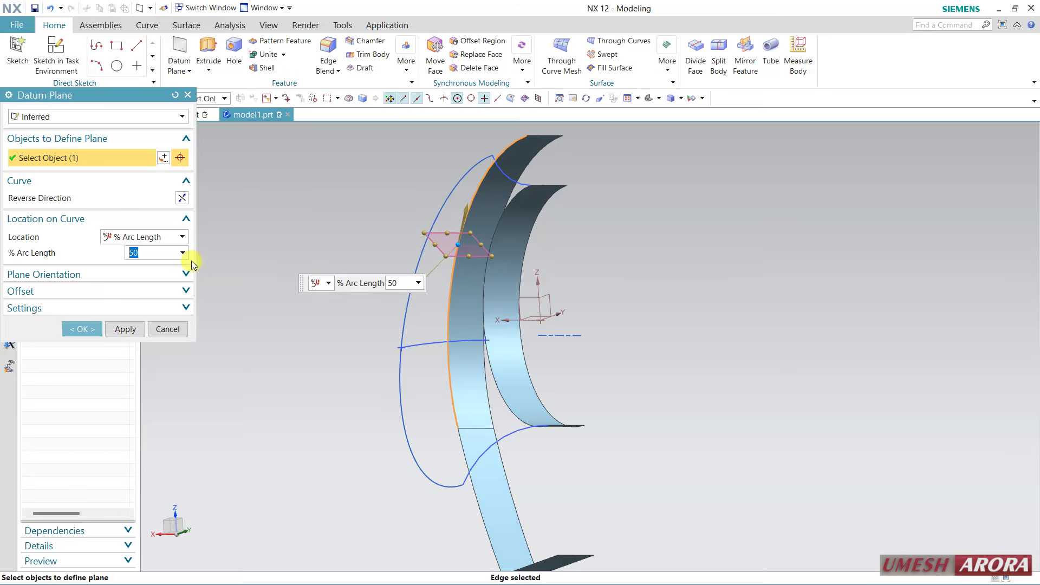
click(81, 329)
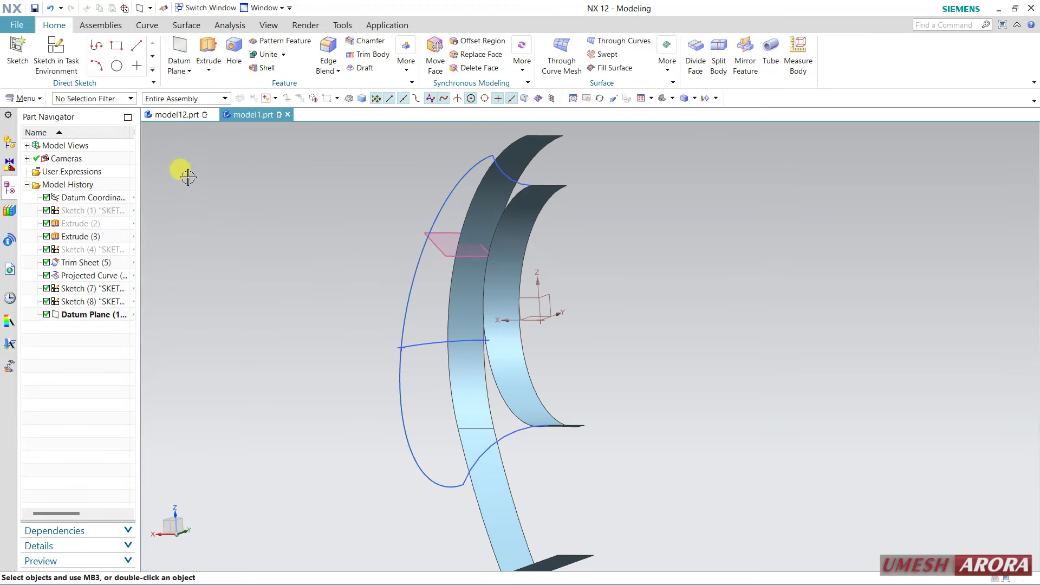
Create a new sketch on the 50% datum plane.
click(57, 54)
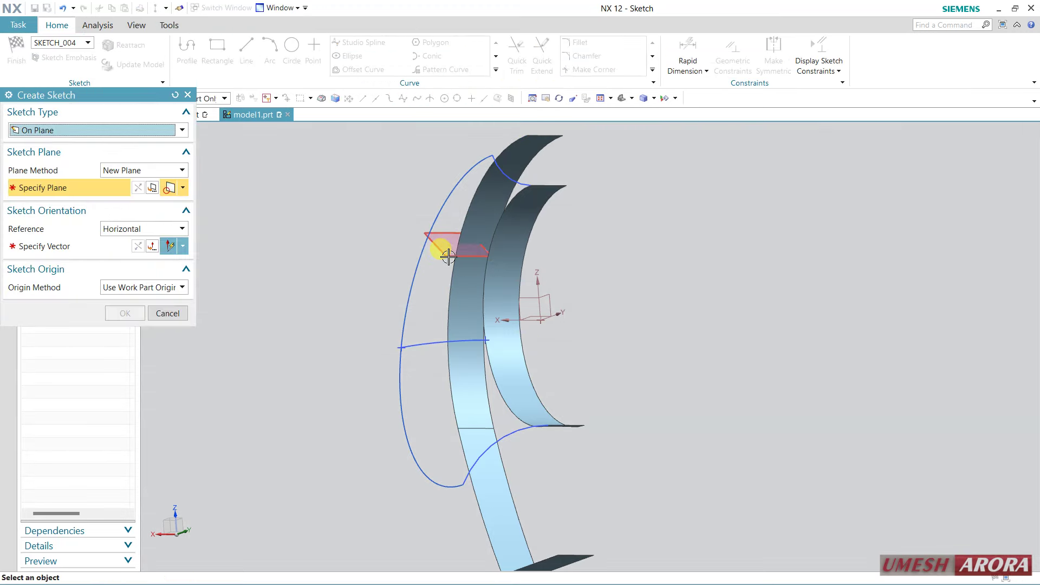
click(449, 256)
click(614, 344)
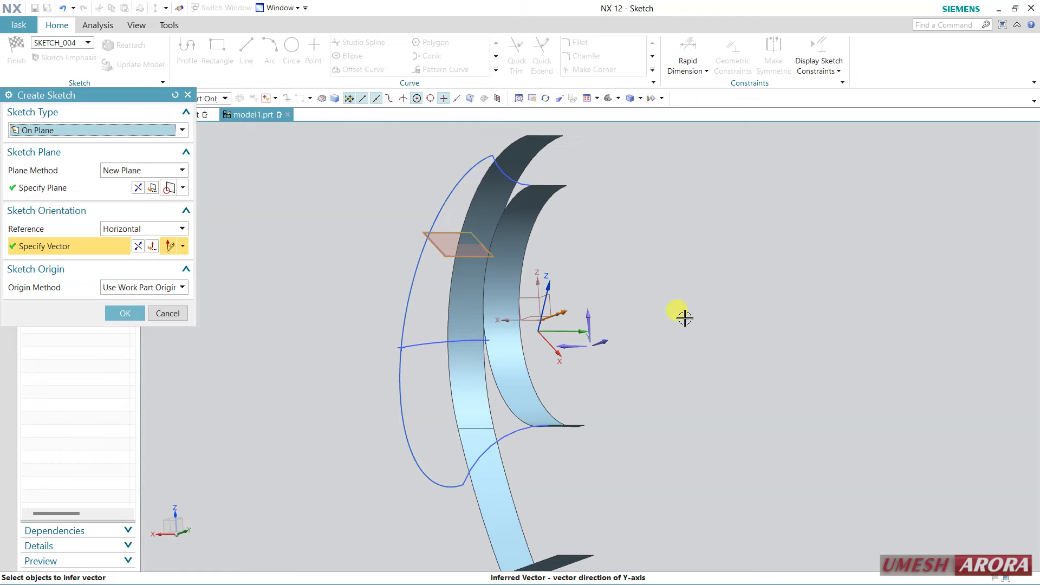
click(122, 314)
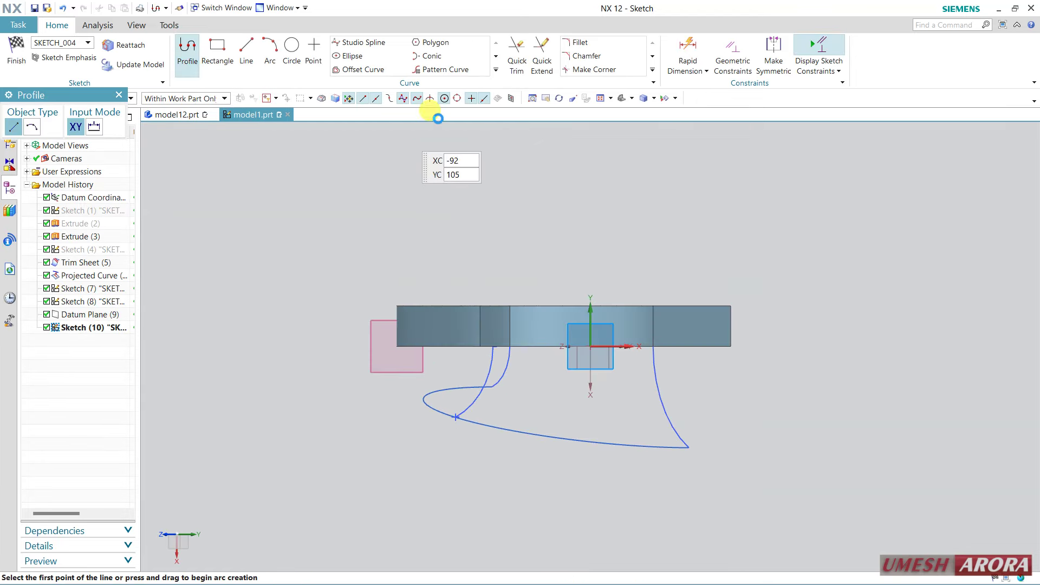
Add intersection points where the strip edge and projected spline cross the sketch plane.
click(497, 69)
click(442, 79)
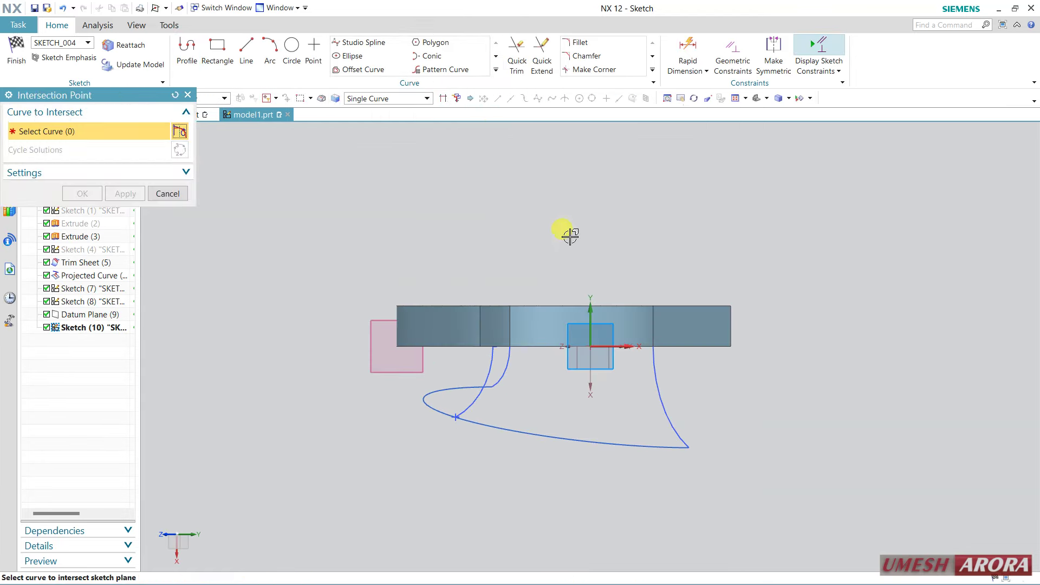
mouse_move(563, 232)
middle_down()
mouse_move(557, 193)
mouse_move(517, 197)
middle_up()
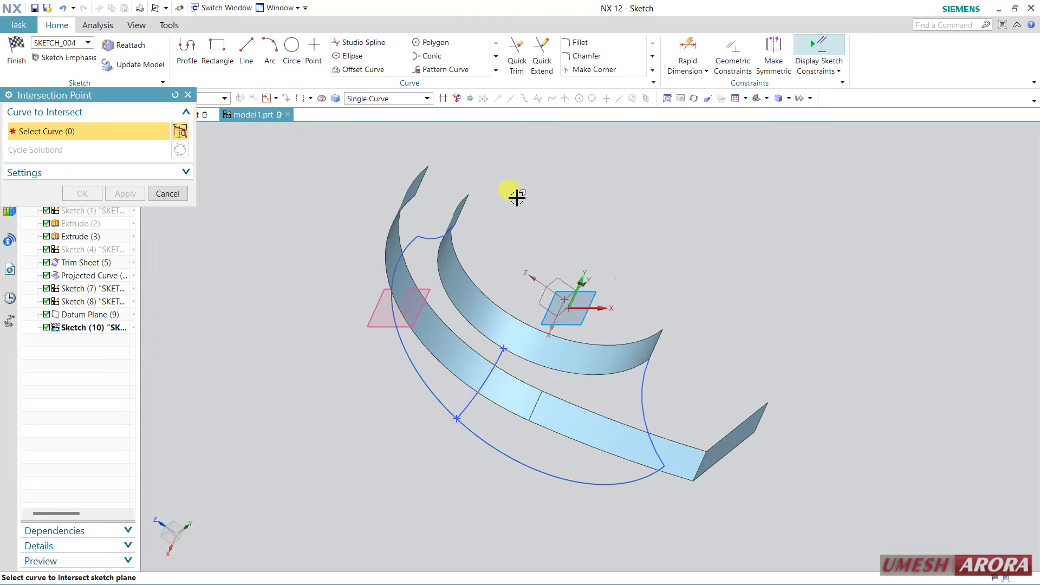
click(448, 297)
click(125, 195)
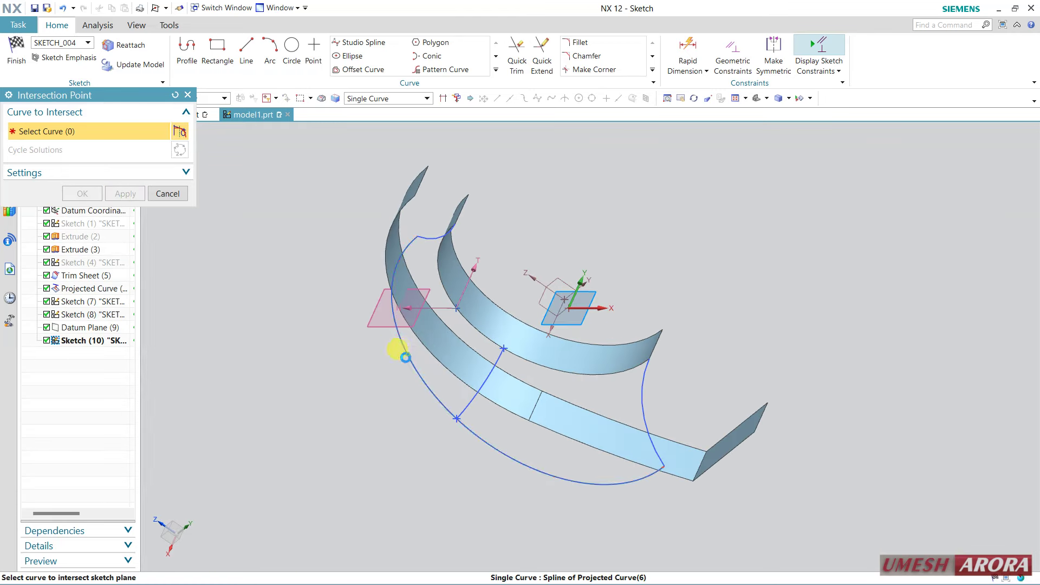
click(406, 357)
click(94, 195)
mouse_move(430, 232)
middle_down()
mouse_move(592, 213)
mouse_move(565, 260)
mouse_move(601, 273)
mouse_move(576, 251)
middle_up()
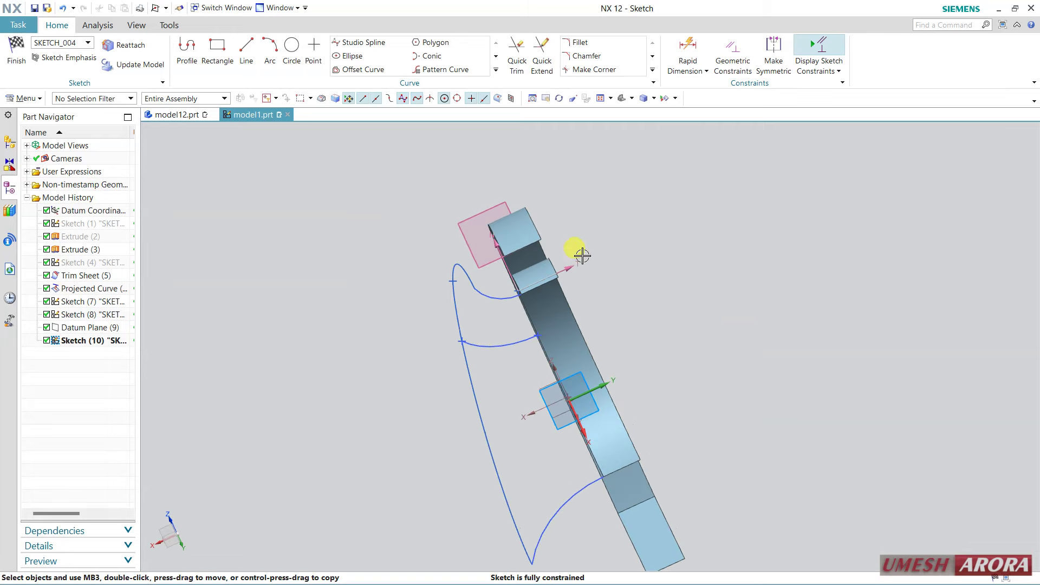
Draw an R18.2 arc from the curve intersection to the strip edge.
click(270, 49)
click(443, 276)
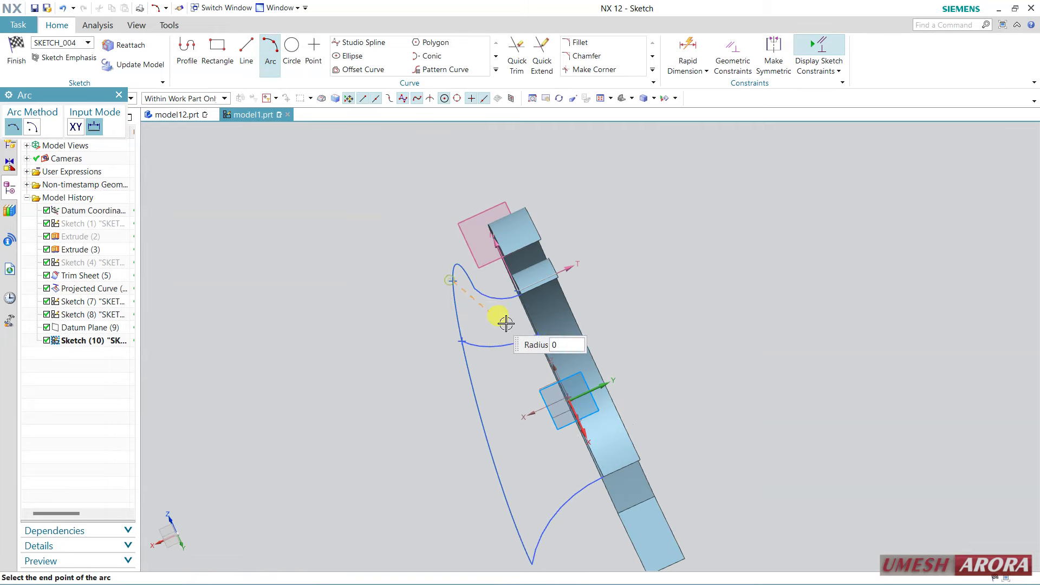
middle_drag(620, 288, 615, 284)
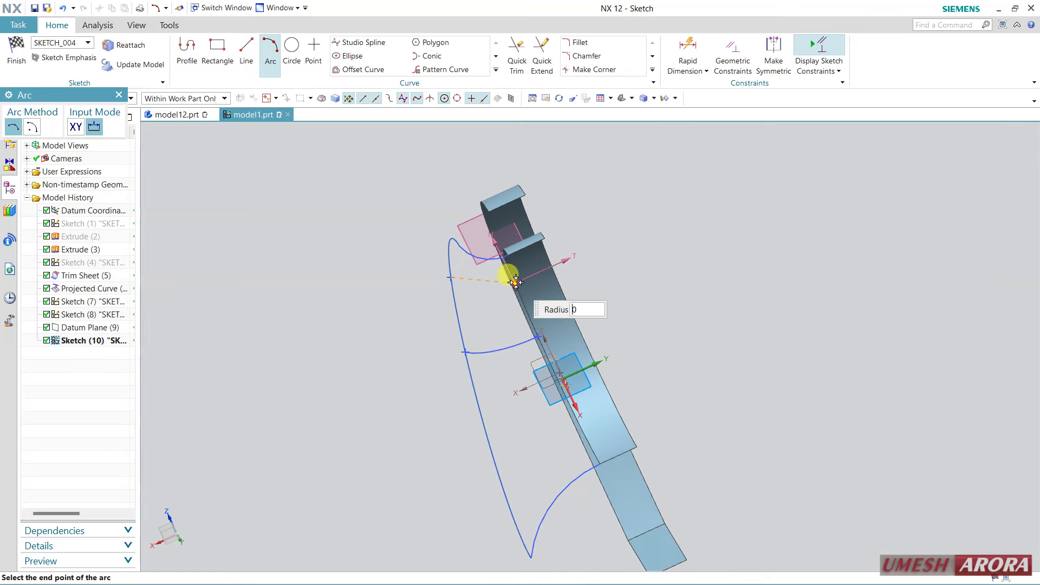
click(516, 282)
click(473, 298)
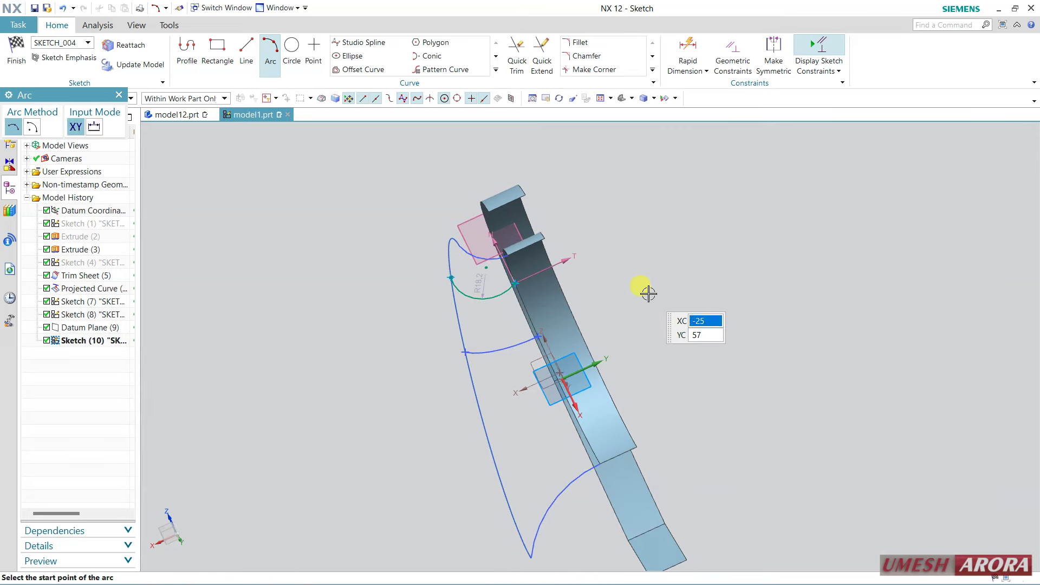
key(Escape)
Vertically align the arc's endpoint with the strip edge and finish the sketch.
key(F8)
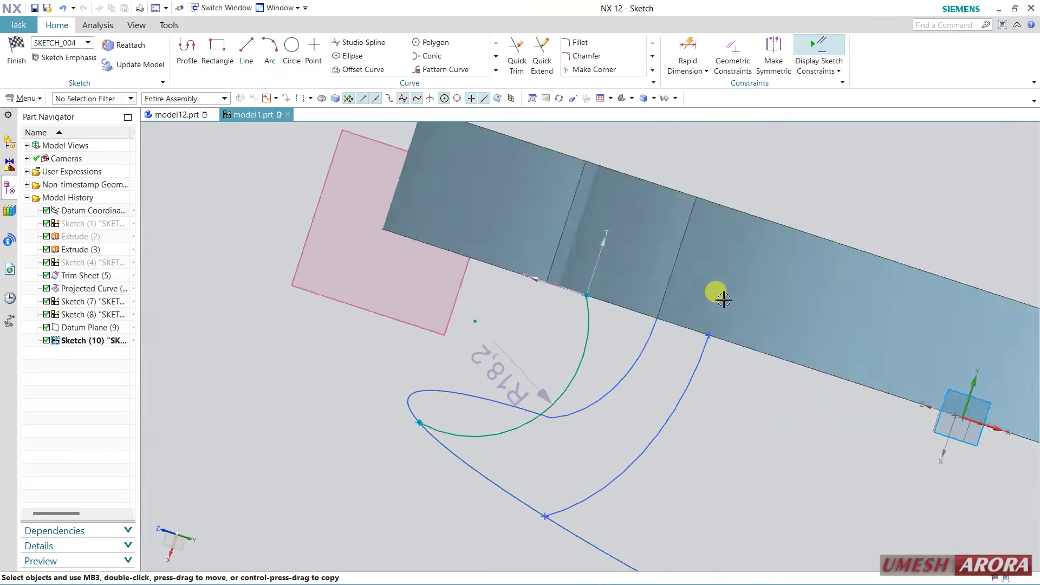
middle_drag(673, 294, 560, 278)
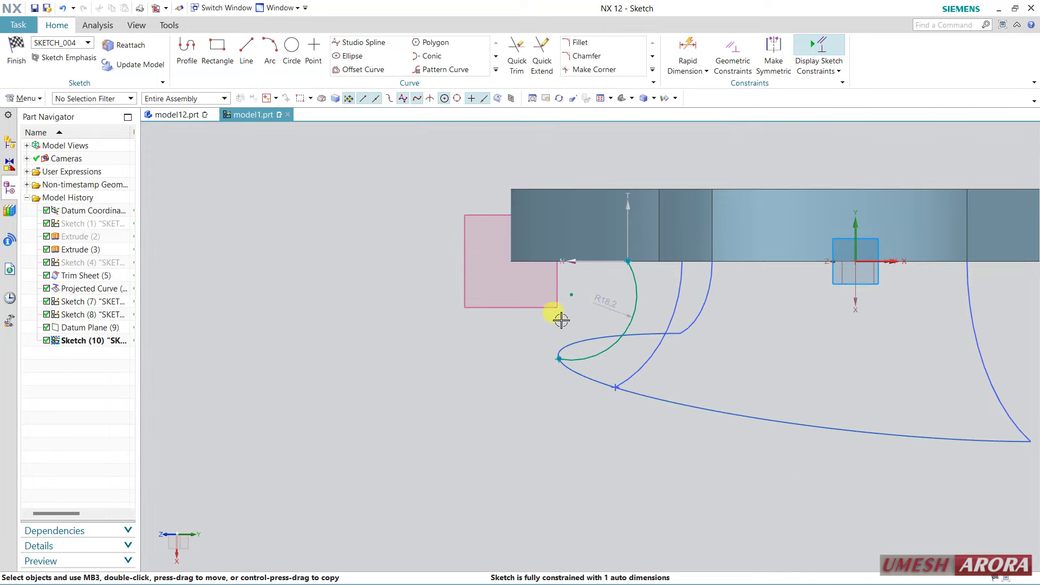
click(575, 294)
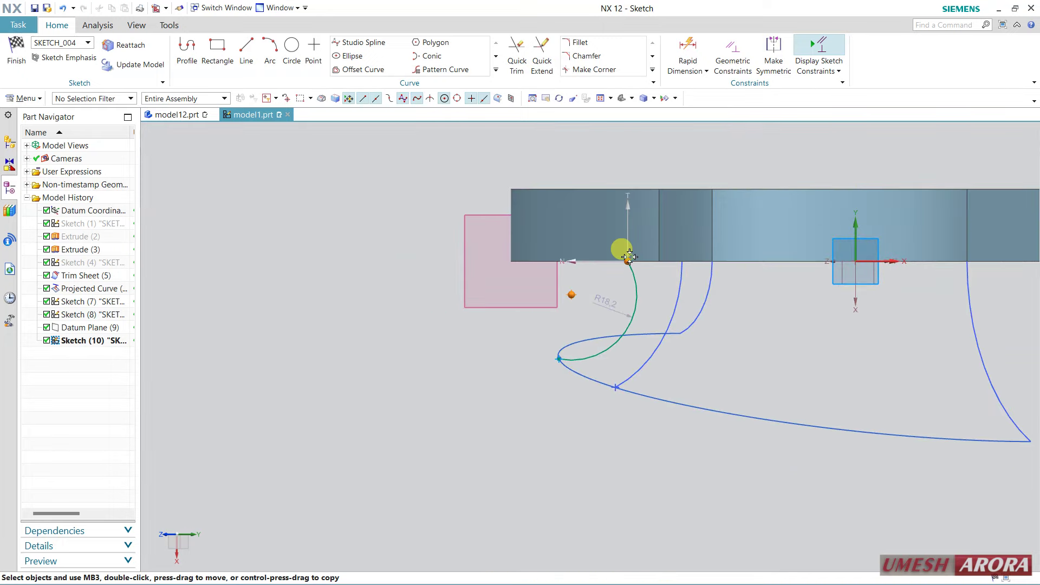
click(629, 258)
click(653, 238)
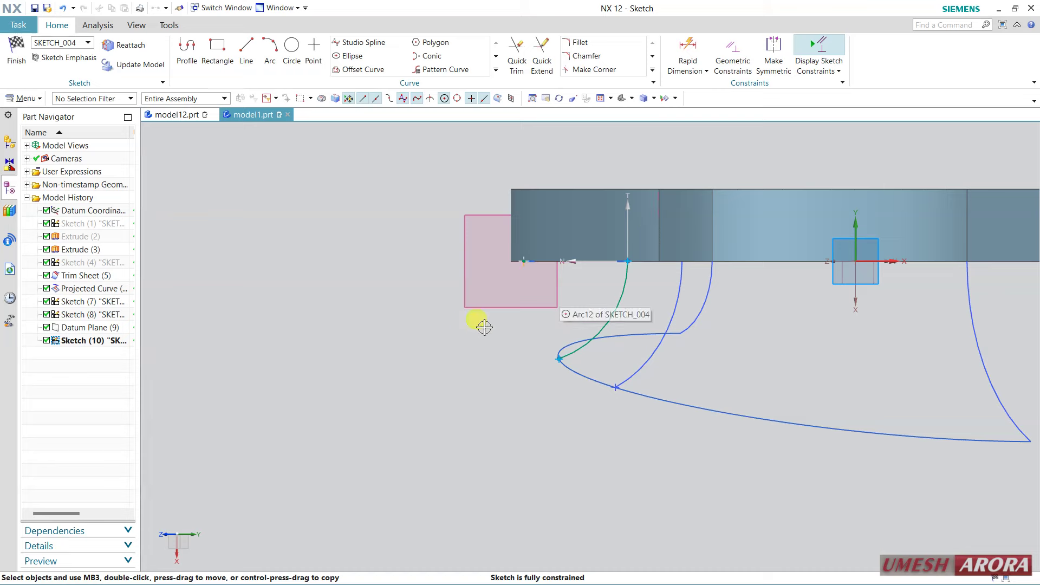
click(24, 63)
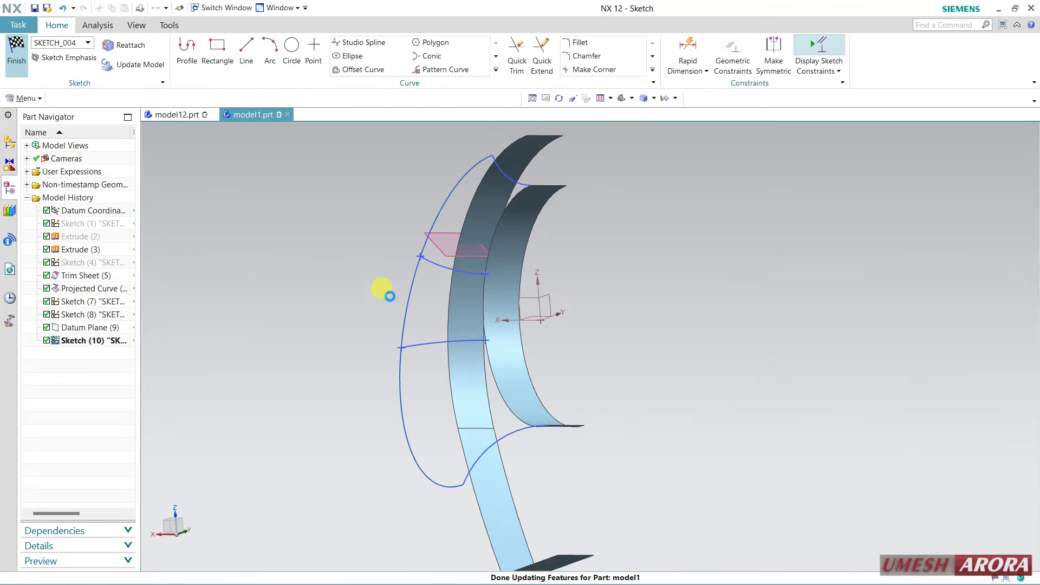
Start a Studio Surface and pick the sketched arcs, through Arc10, as section strings.
mouse_move(599, 269)
middle_down()
mouse_move(646, 286)
mouse_move(604, 276)
mouse_move(623, 293)
mouse_move(602, 284)
middle_up()
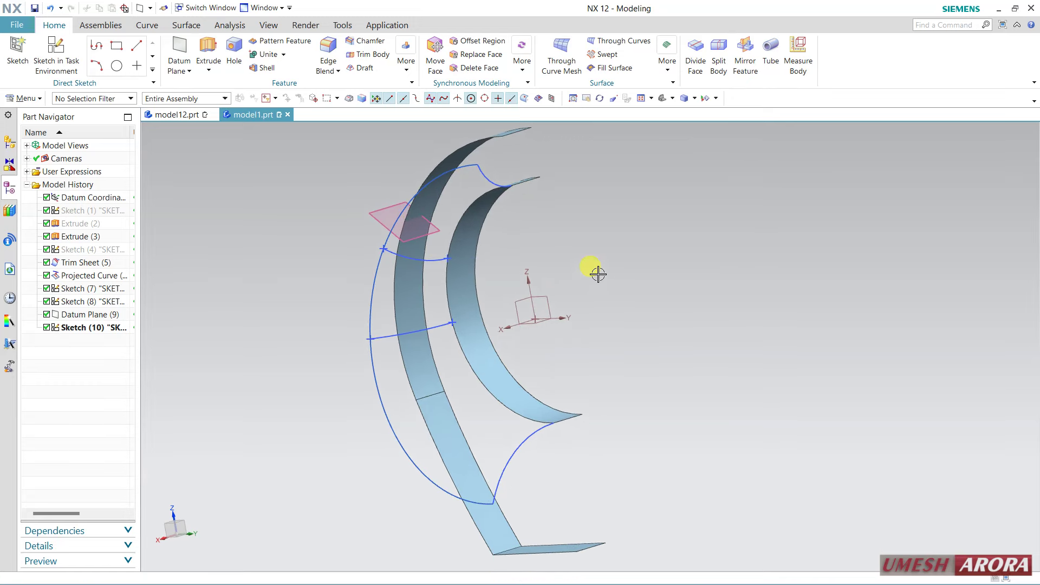
click(667, 70)
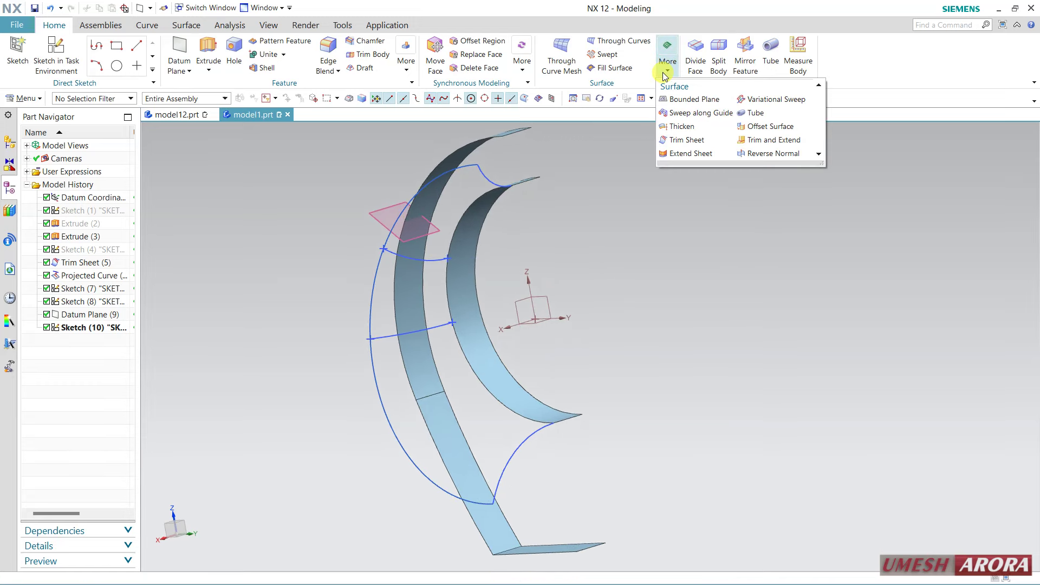
click(407, 71)
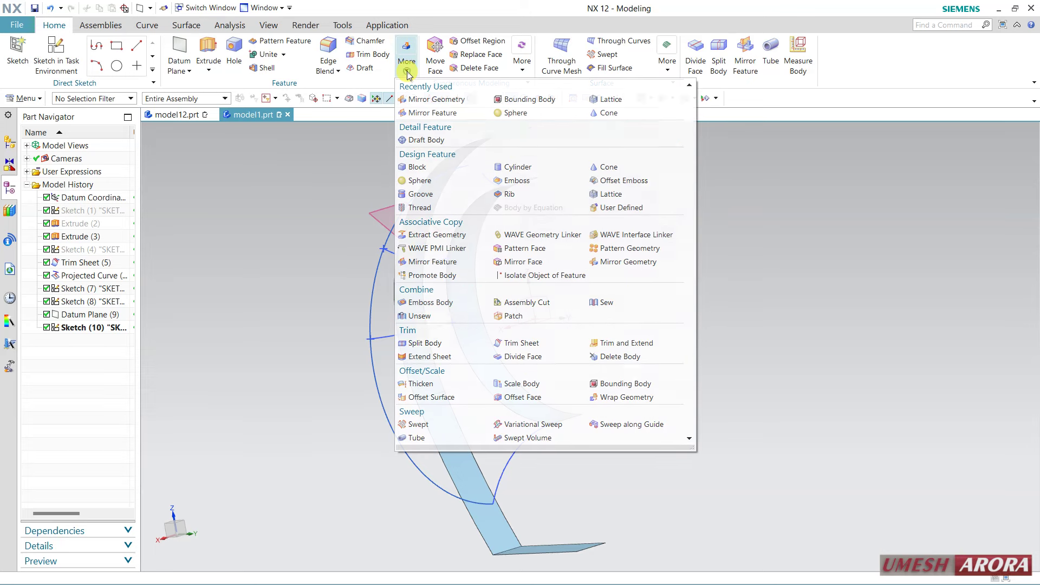
click(322, 184)
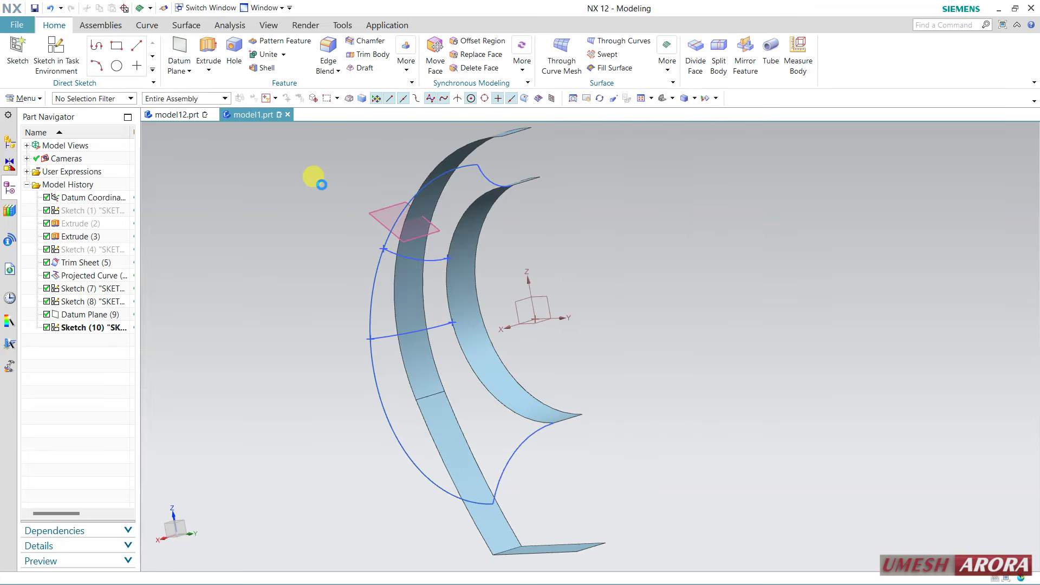
click(481, 175)
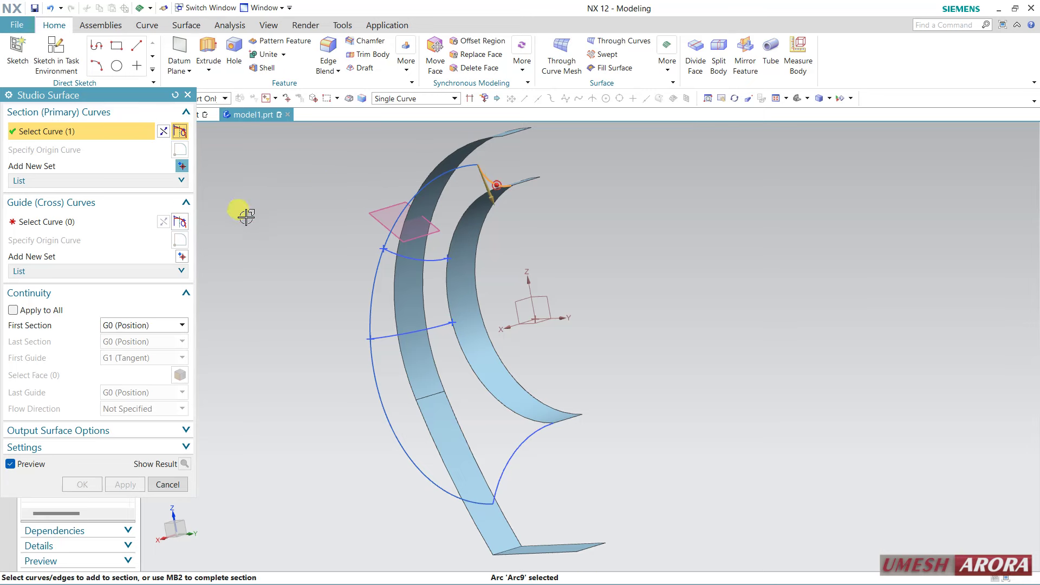
click(182, 166)
click(389, 250)
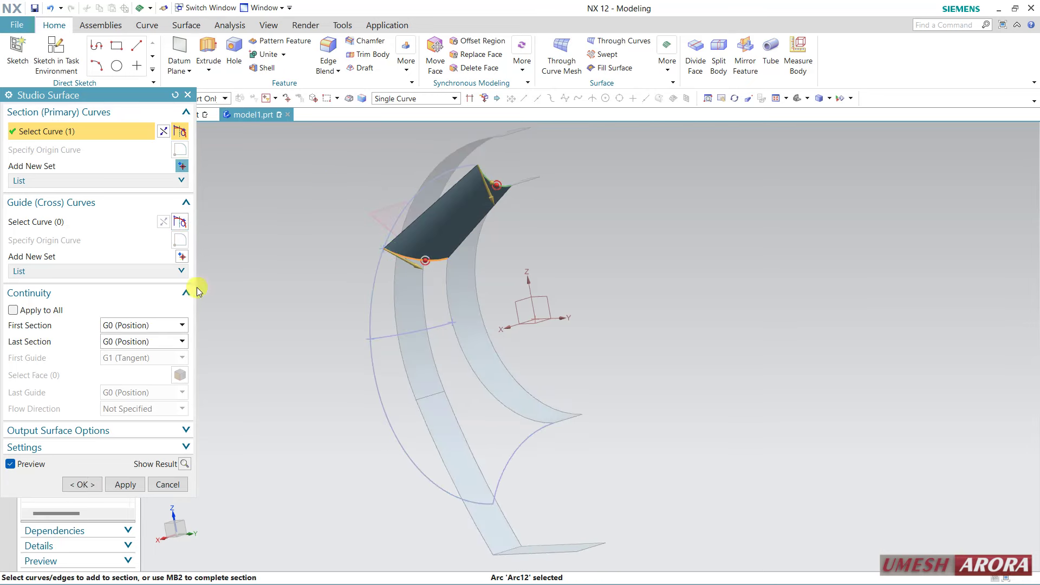
middle_click(271, 286)
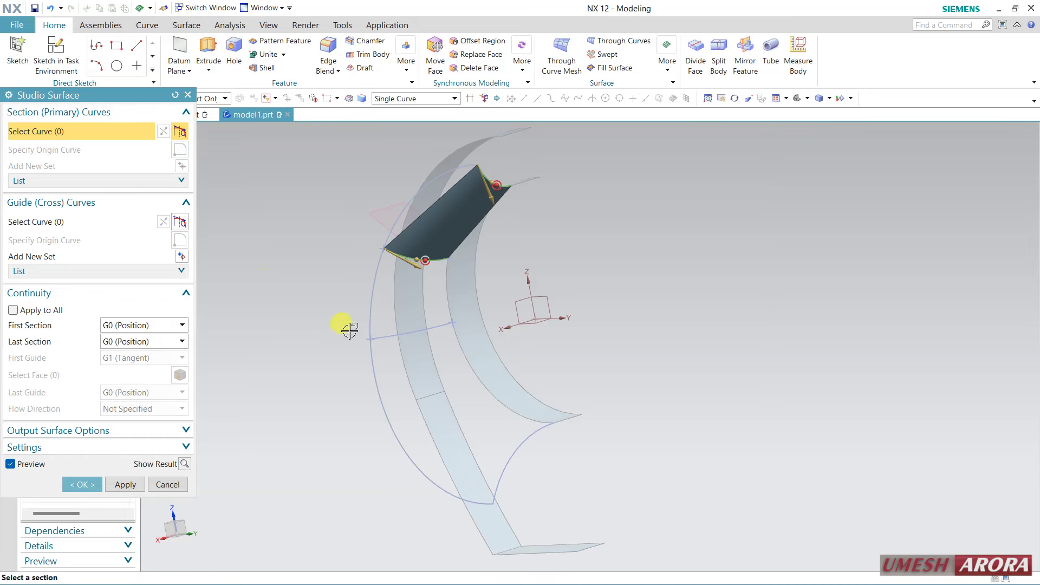
click(386, 336)
middle_click(486, 484)
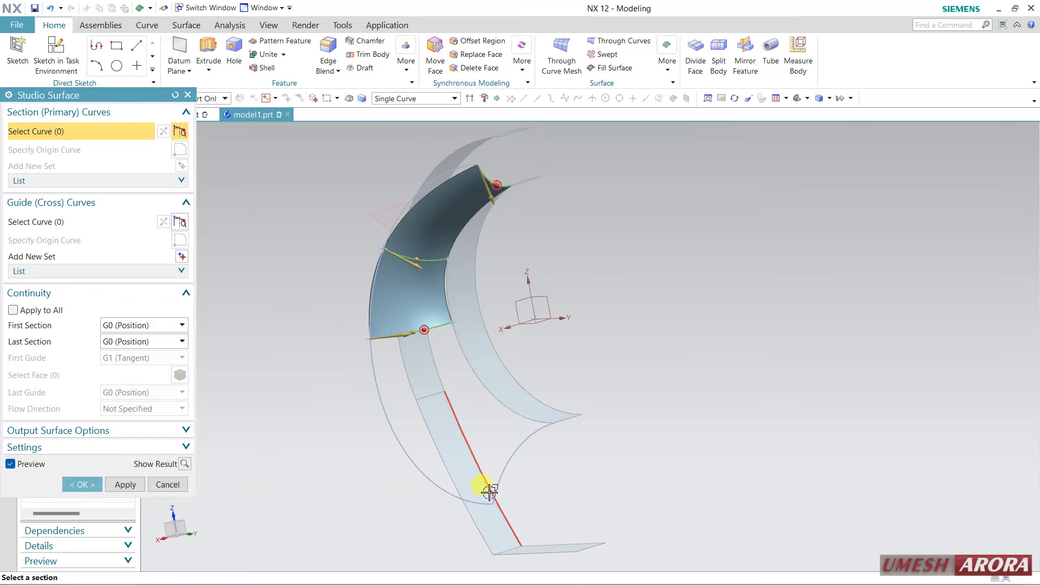
click(493, 489)
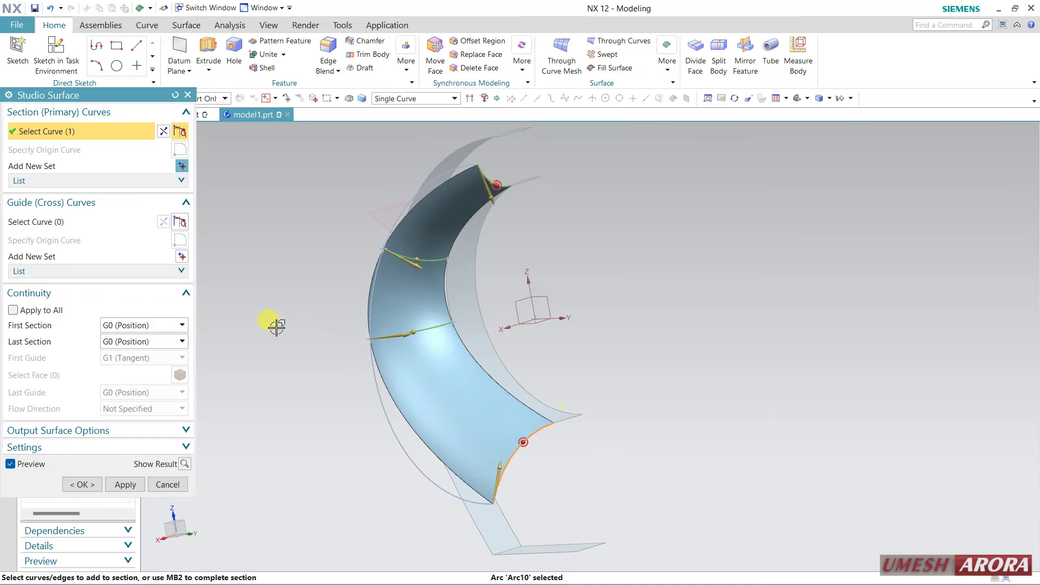
Use the strip's inner edge and the outer sketched curve as guides and create the surface.
click(80, 220)
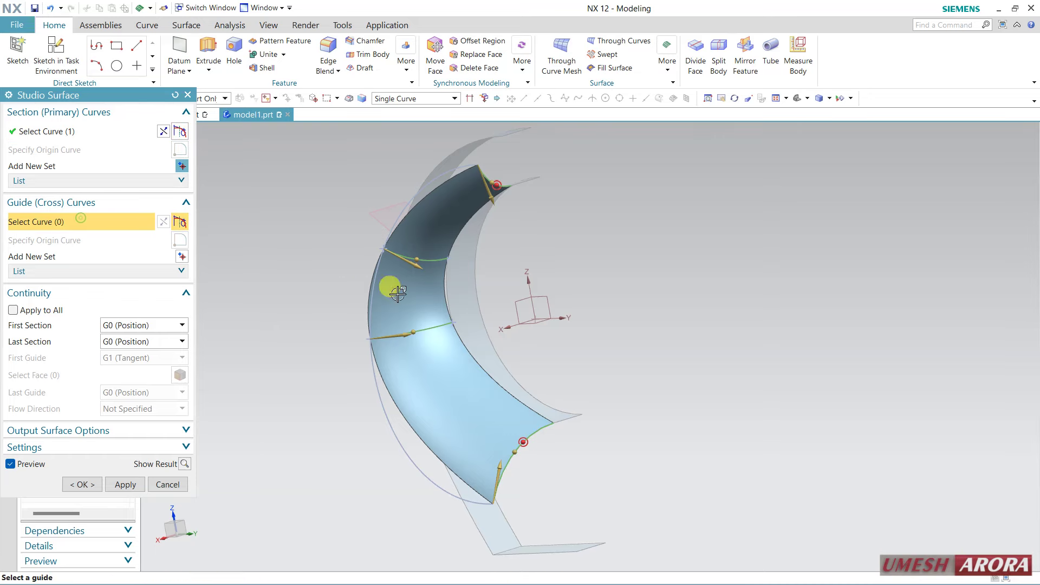
click(457, 233)
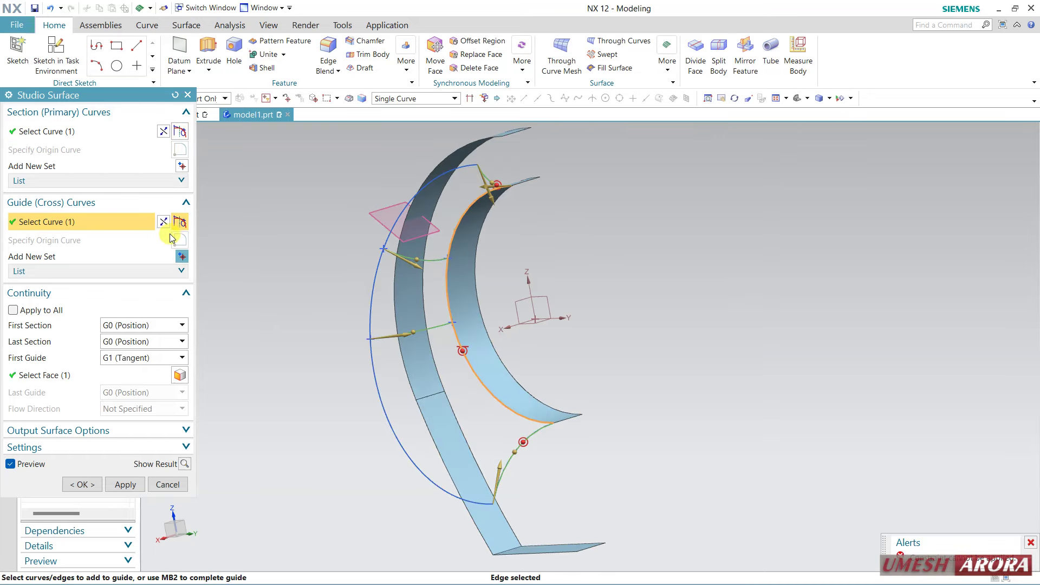
click(183, 259)
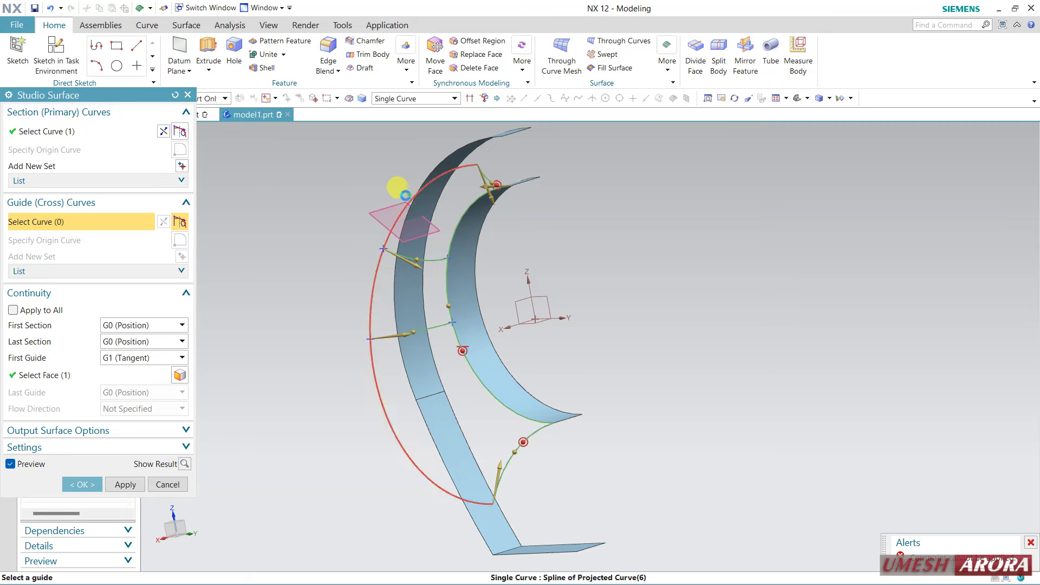
click(406, 195)
click(82, 484)
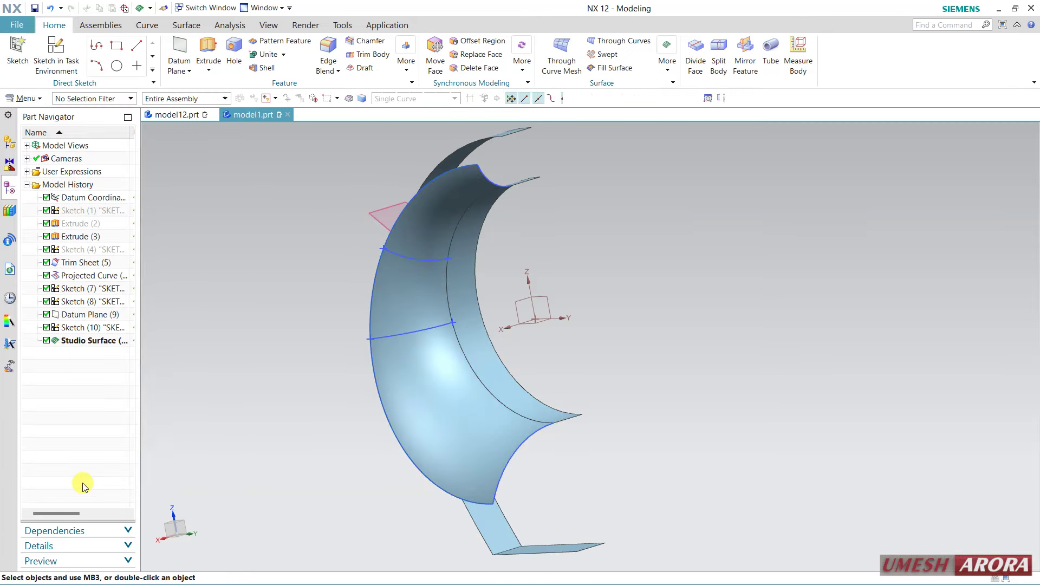
Inspect the new studio surface, then hide it with Ctrl+B.
mouse_move(328, 506)
middle_down()
mouse_move(546, 395)
mouse_move(527, 402)
mouse_move(585, 435)
middle_up()
key(F8)
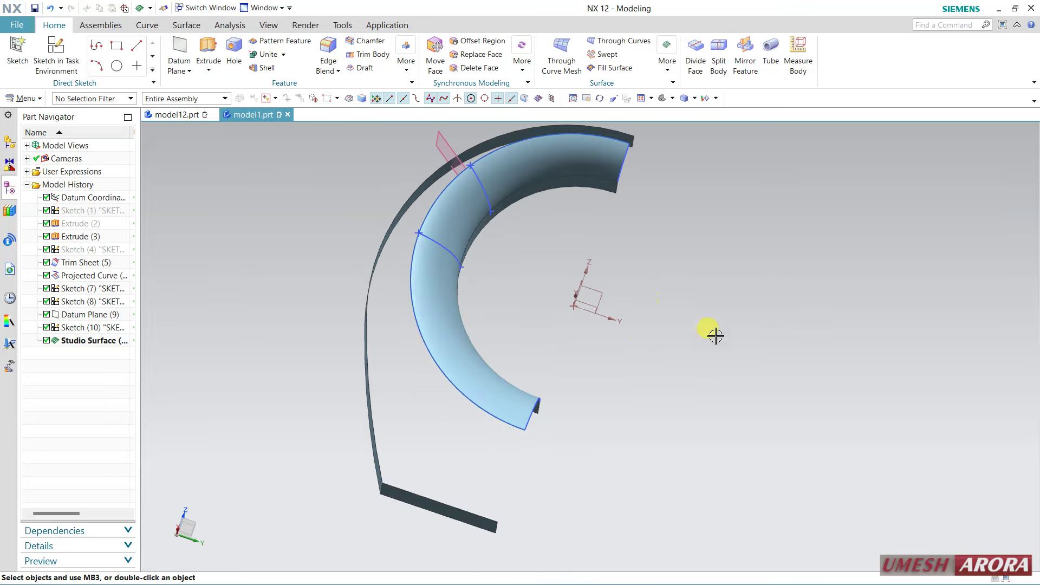
mouse_move(666, 322)
middle_down()
mouse_move(652, 344)
mouse_move(623, 350)
mouse_move(620, 372)
mouse_move(532, 316)
middle_up()
mouse_move(504, 210)
middle_down()
mouse_move(603, 295)
mouse_move(594, 293)
mouse_move(622, 246)
mouse_move(587, 269)
mouse_move(481, 218)
middle_up()
click(429, 390)
key(ctrl+b)
mouse_move(567, 255)
middle_down()
mouse_move(590, 233)
mouse_move(559, 290)
middle_up()
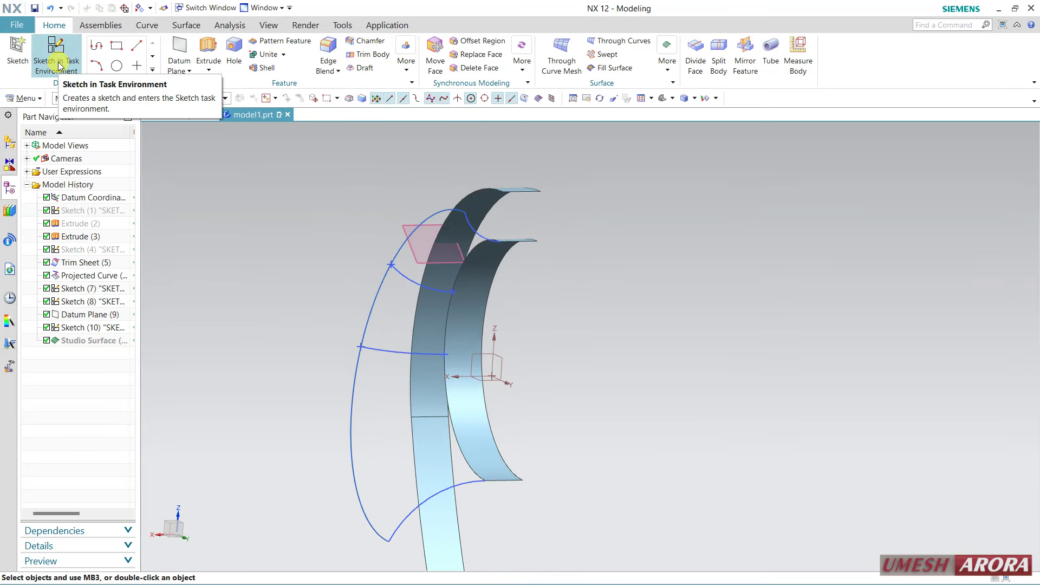
Start a new sketch on the strip face and accept its orientation.
middle_drag(251, 238, 262, 248)
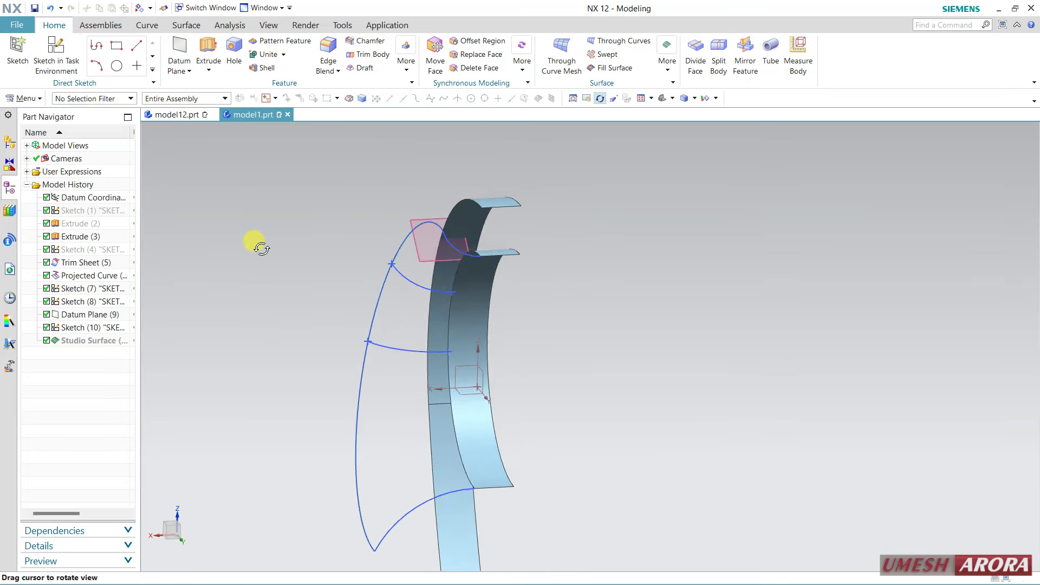
click(72, 56)
click(471, 366)
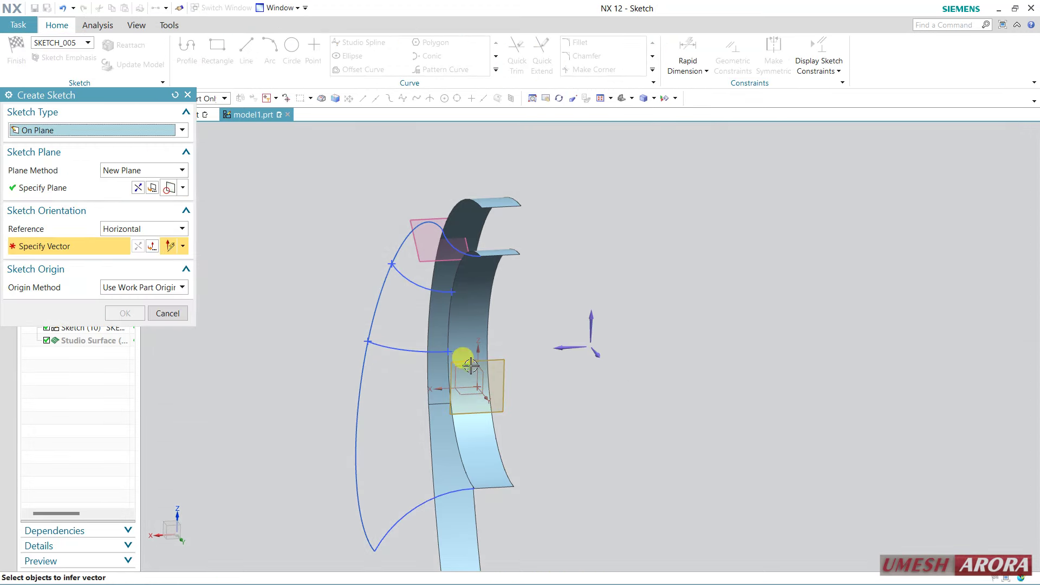
click(553, 353)
middle_click(600, 382)
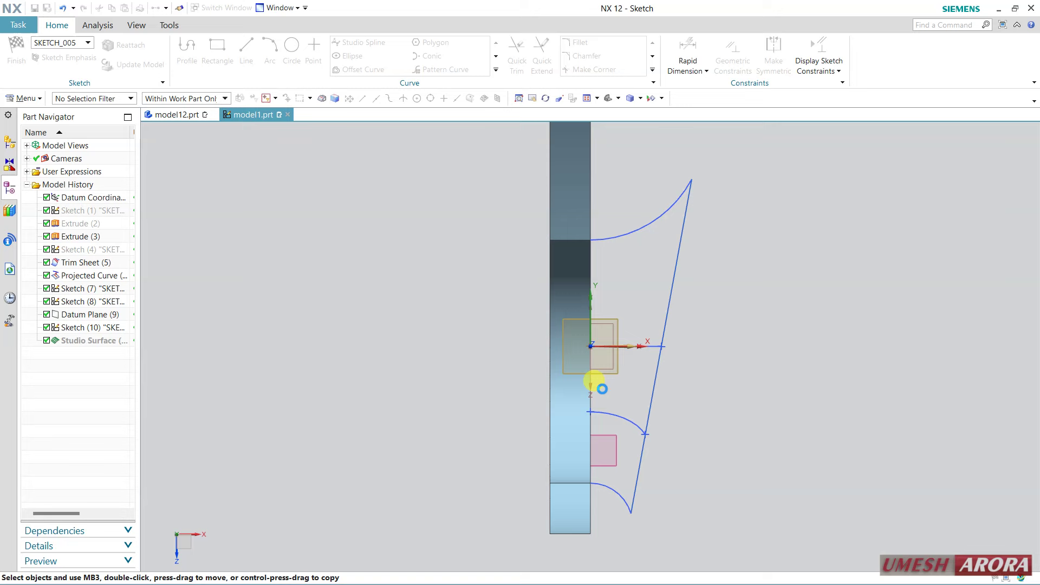
Draw an arc joining the strip edge to the outer curve's top endpoint.
mouse_move(739, 376)
middle_down()
mouse_move(506, 460)
mouse_move(425, 539)
middle_up()
mouse_move(408, 374)
middle_down()
mouse_move(367, 365)
mouse_move(379, 370)
middle_up()
click(269, 40)
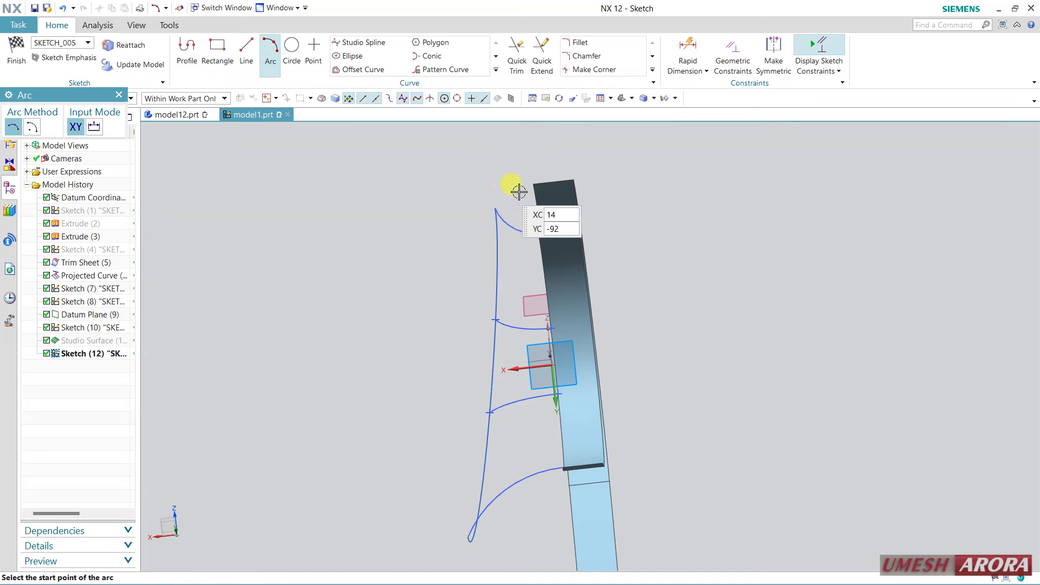
click(533, 191)
click(498, 208)
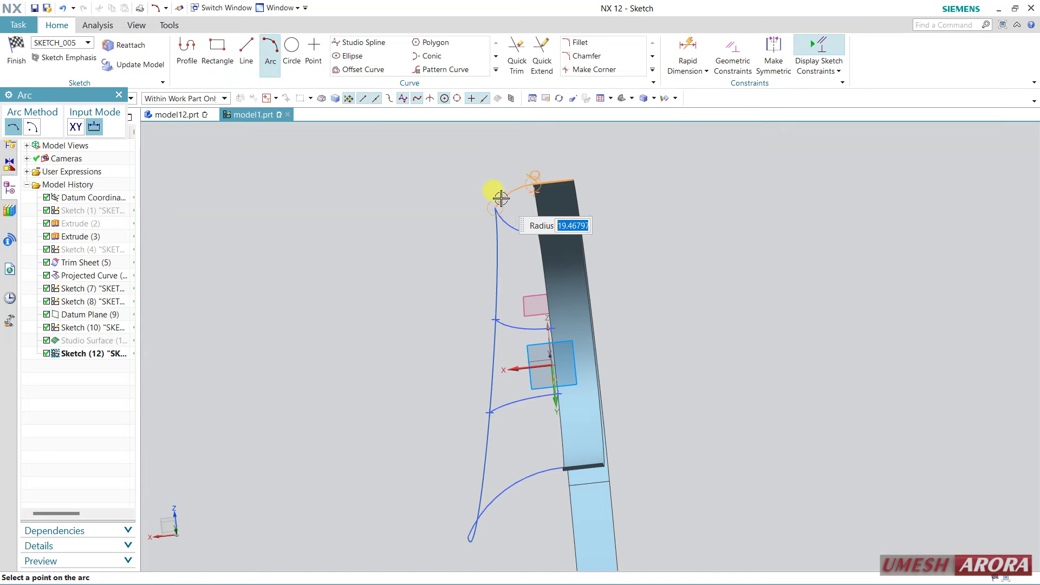
click(501, 199)
key(Escape)
View the sketch square-on, then finish it and return to Modeling.
key(shift+F8)
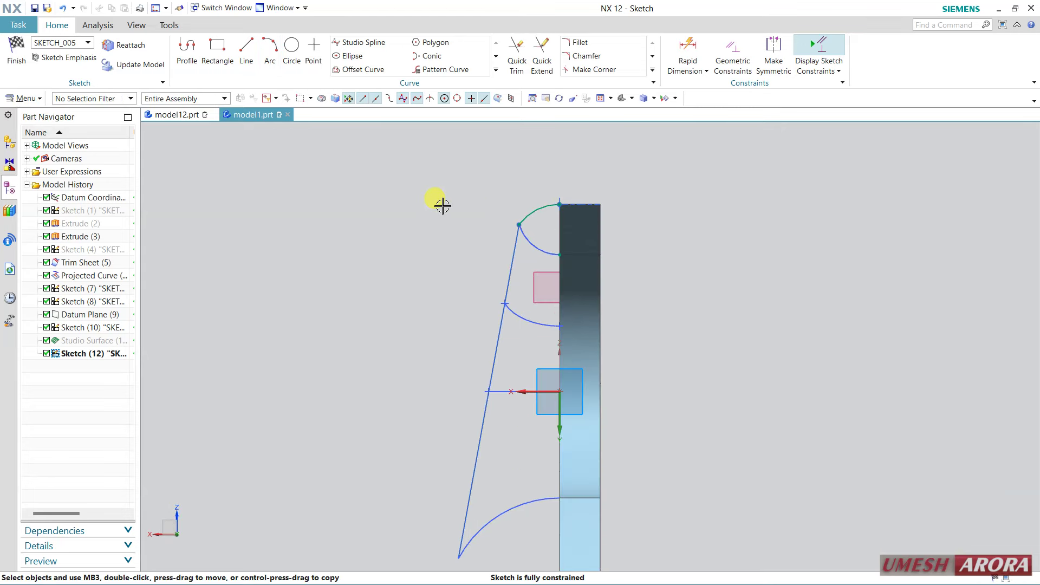
scroll(523, 208, up, 3)
scroll(634, 267, down, 3)
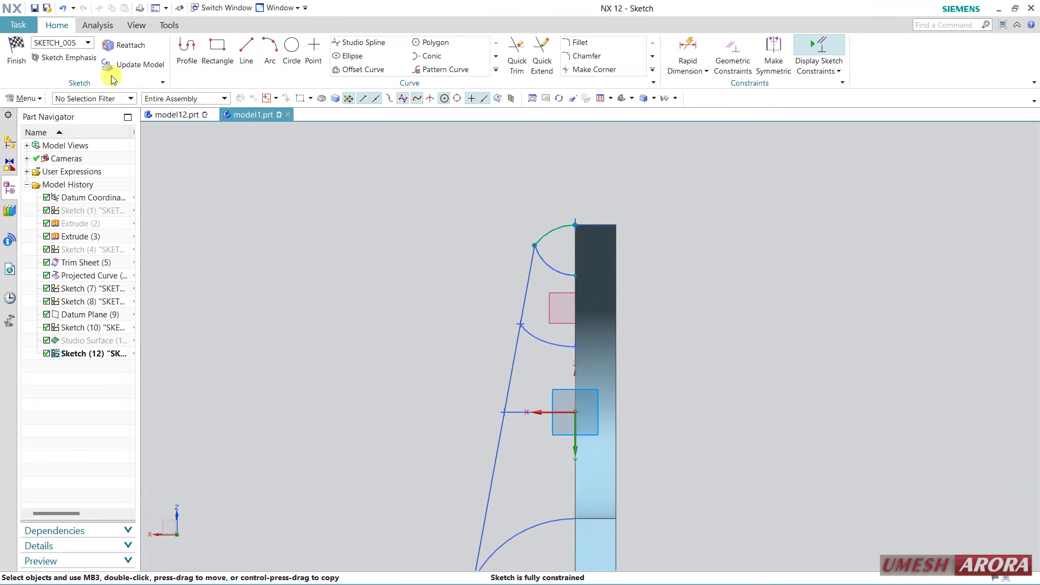
click(33, 64)
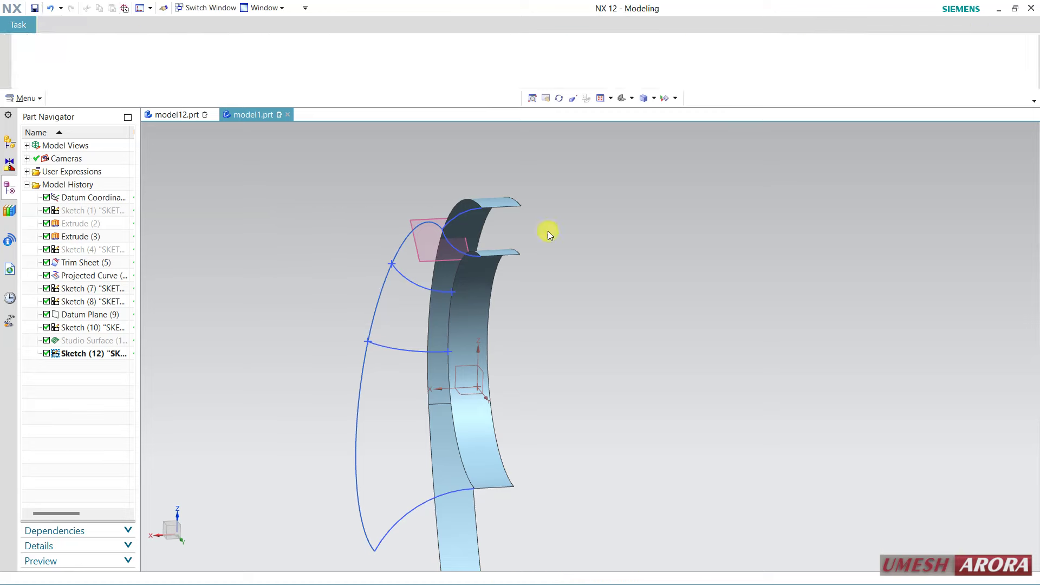
Create a sketch on Datum Plane (9) with a chosen horizontal reference.
click(428, 210)
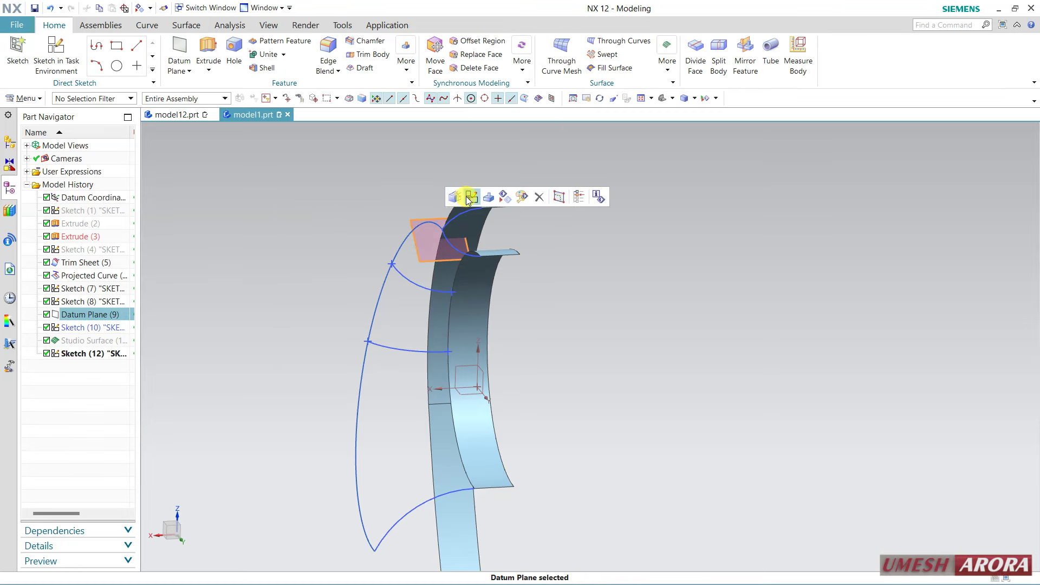
key(s)
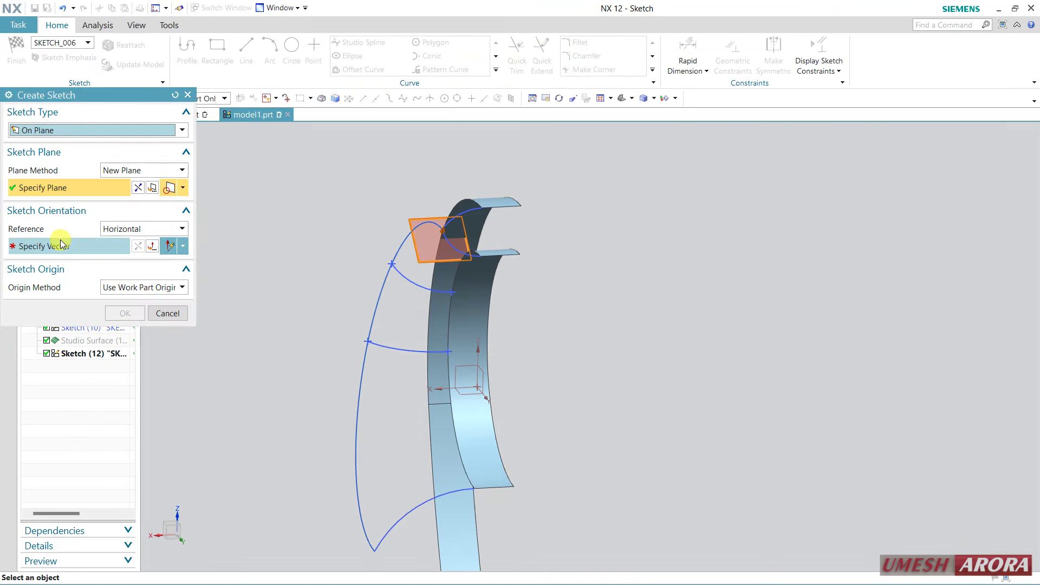
click(566, 348)
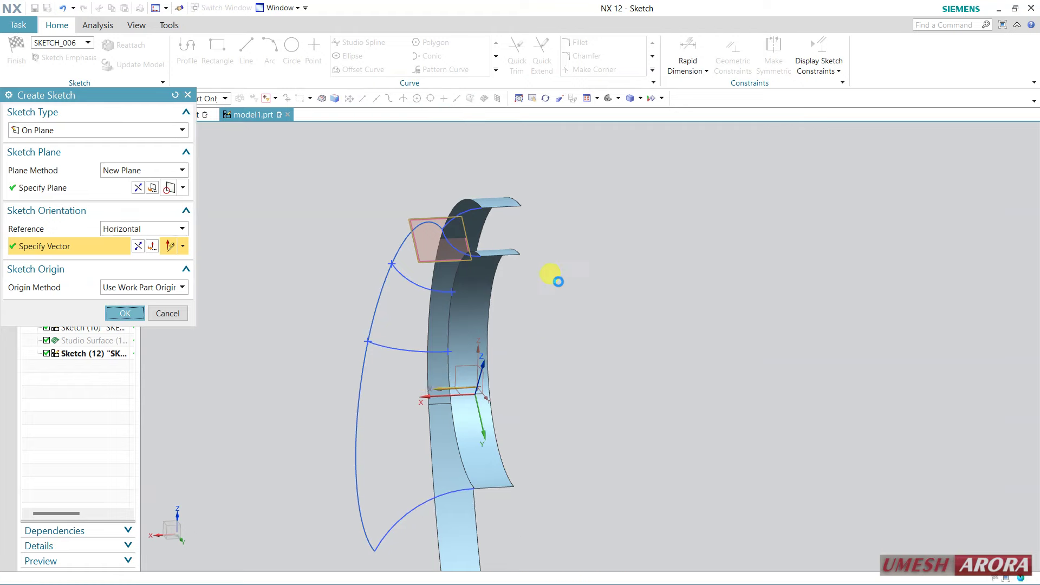
middle_click(558, 279)
mouse_move(843, 328)
middle_down()
mouse_move(667, 290)
mouse_move(671, 349)
mouse_move(634, 394)
mouse_move(557, 353)
mouse_move(506, 260)
middle_up()
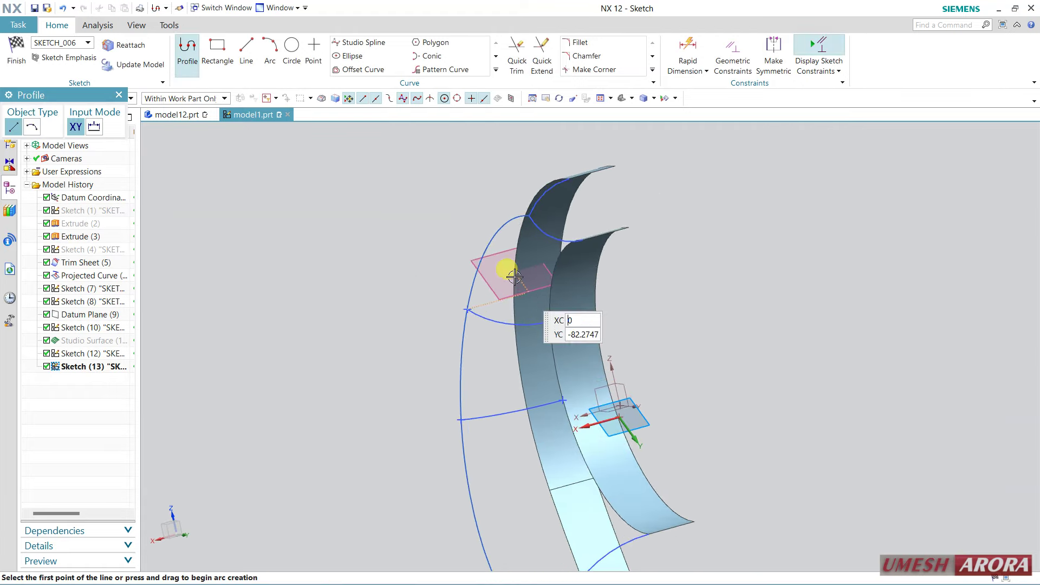
Add an Intersection Point where the strip edge crosses the sketch plane.
click(496, 73)
click(438, 87)
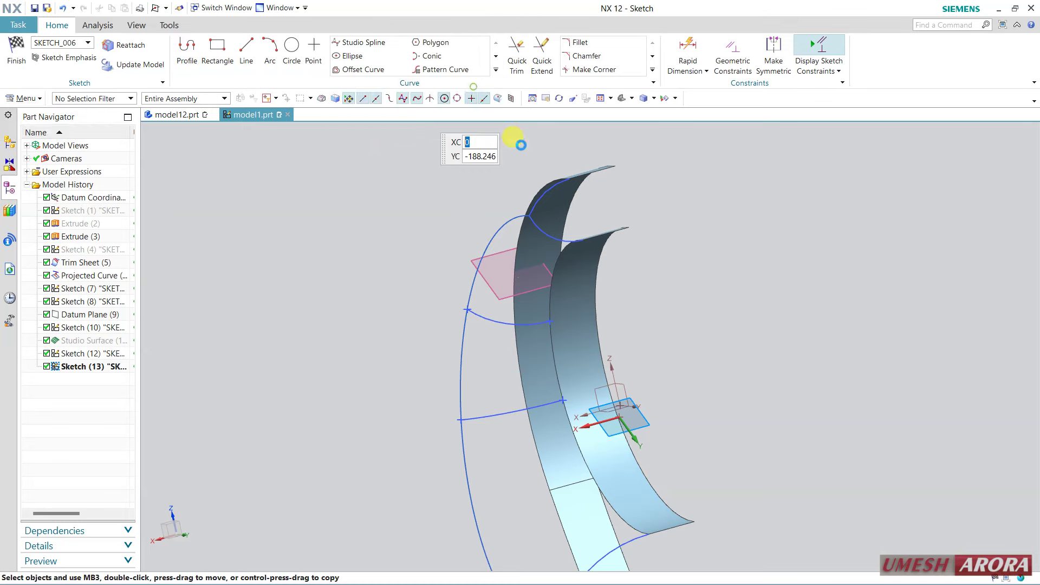
click(509, 251)
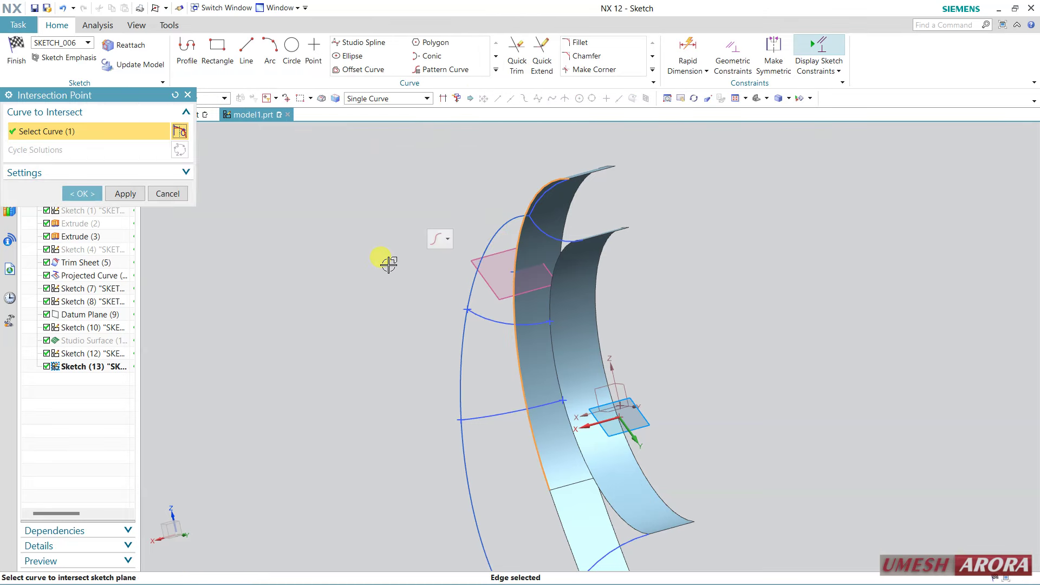
middle_click(366, 235)
Draw an arc from the blue curve to the intersection point.
click(270, 48)
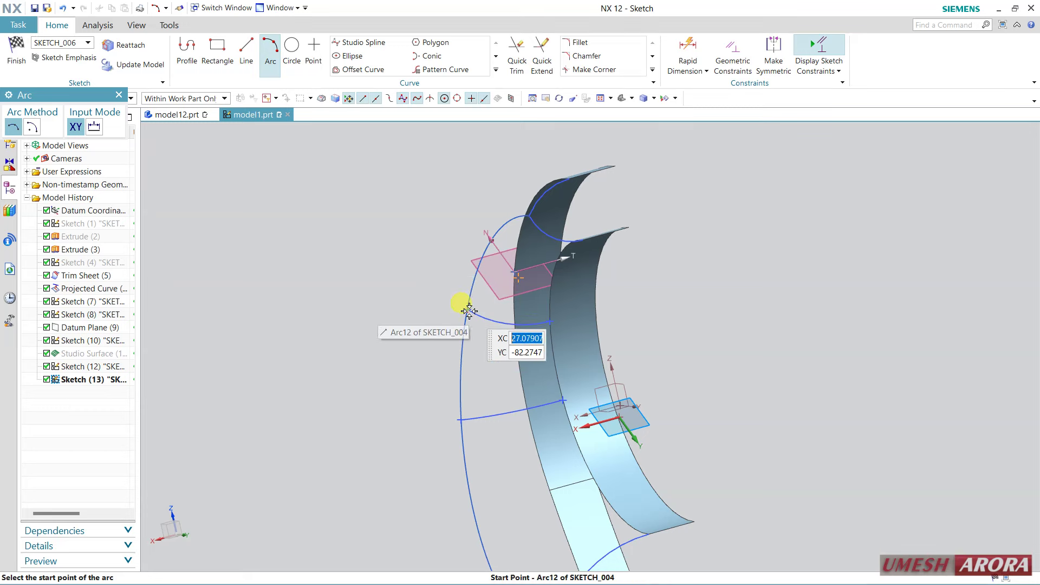
click(469, 310)
click(512, 271)
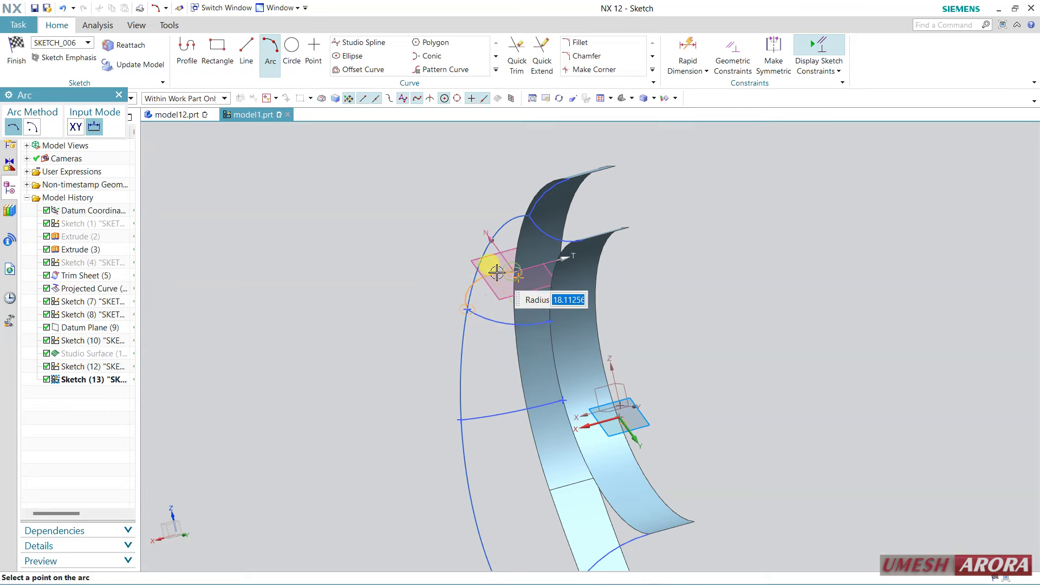
click(653, 281)
key(Escape)
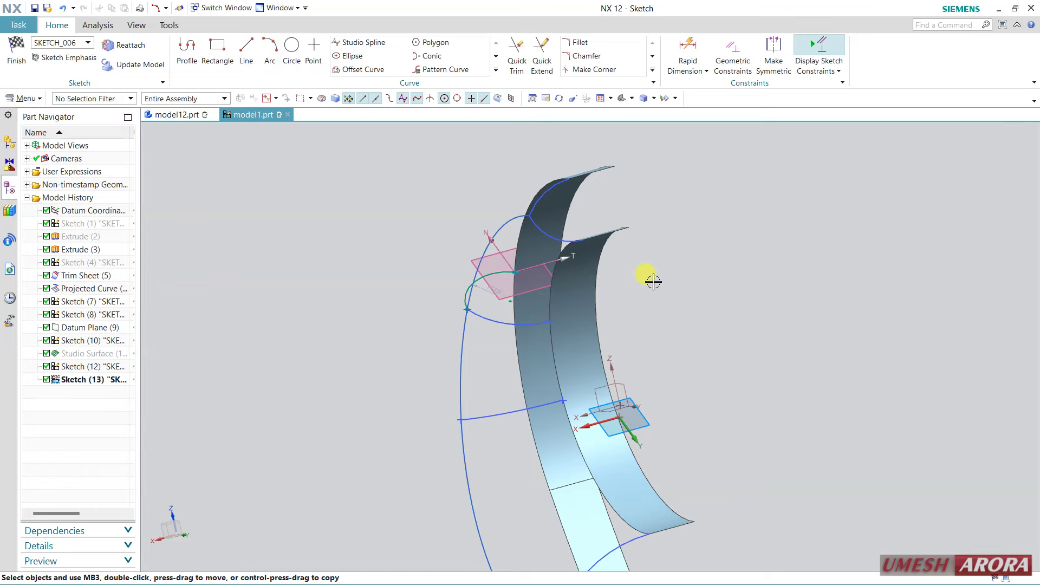
Constrain the arc's centre and endpoint to fully constrain it at about R18, then finish the sketch.
key(shift+F8)
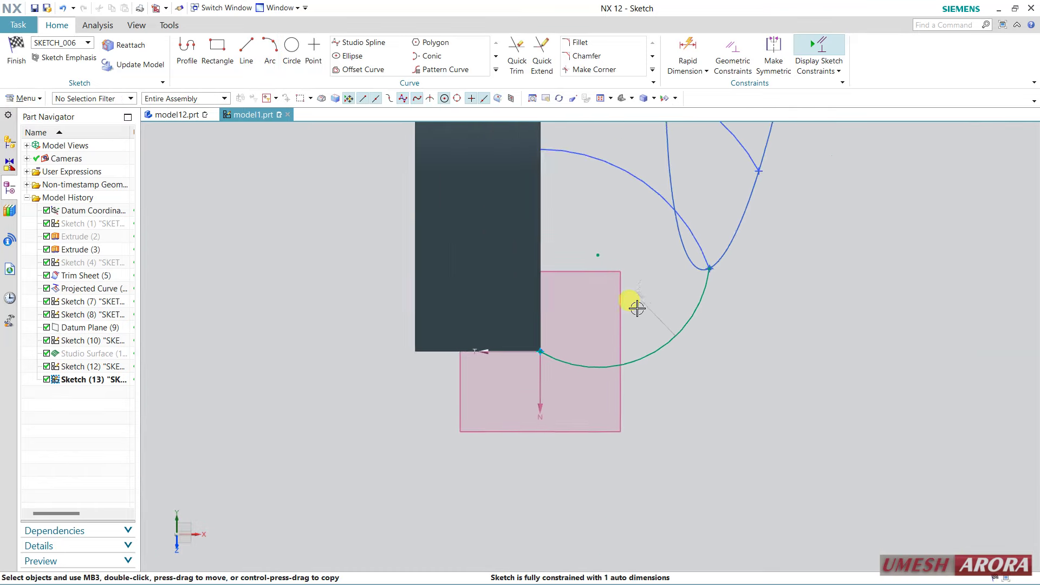
click(606, 266)
click(558, 342)
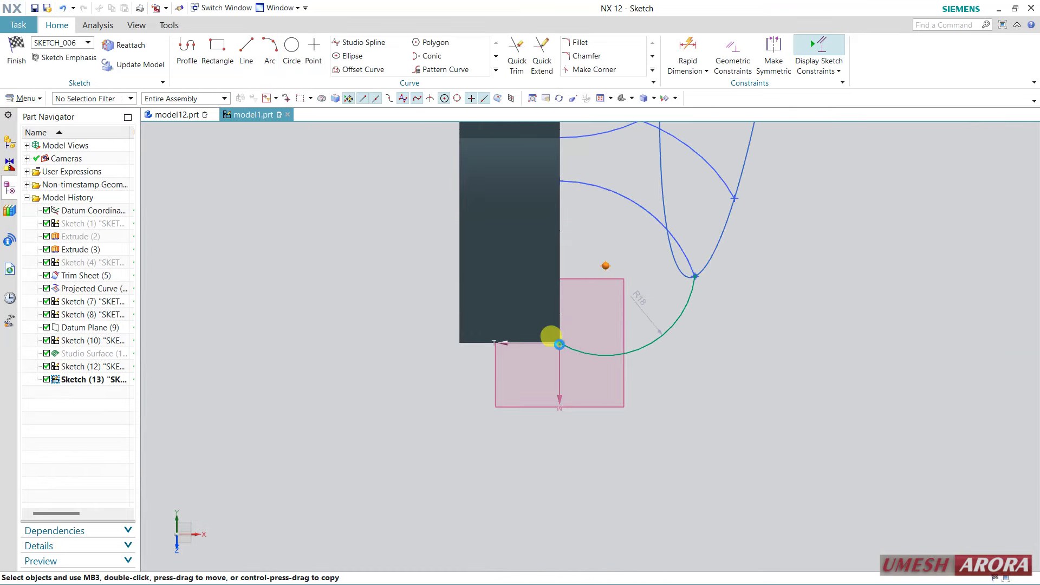
click(597, 327)
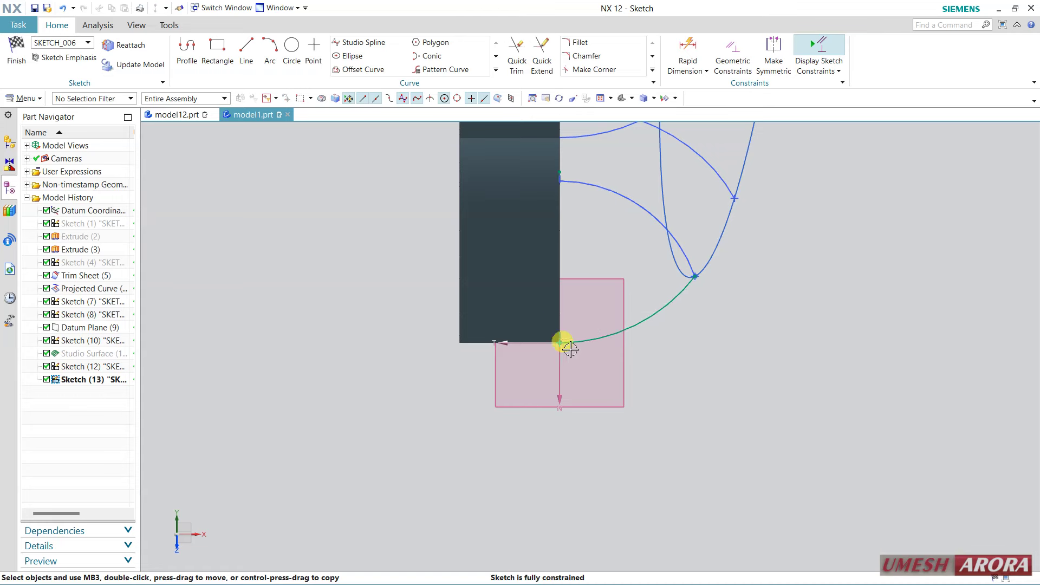
mouse_move(545, 217)
middle_down()
mouse_move(655, 323)
mouse_move(505, 425)
middle_up()
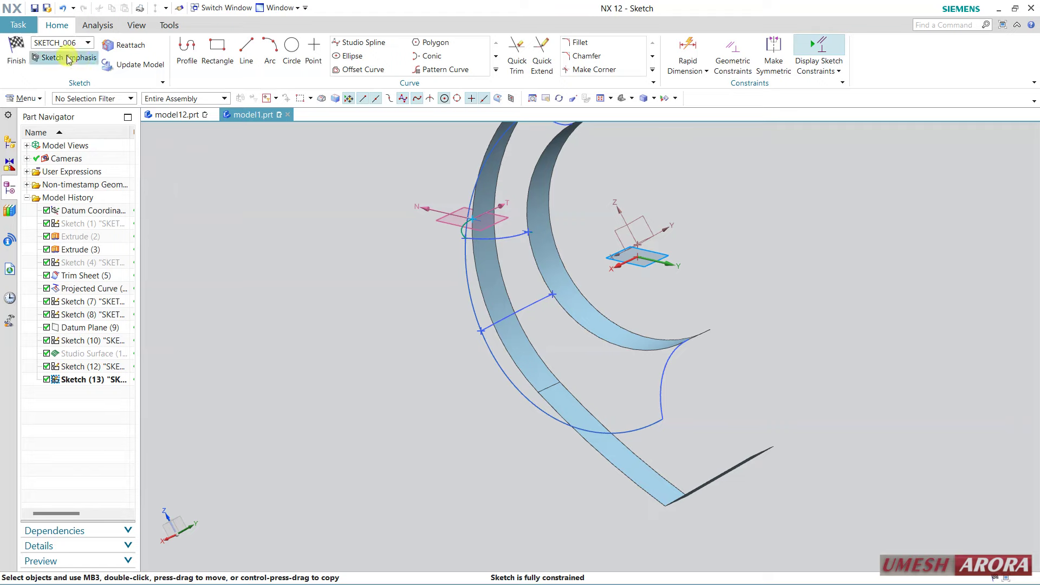
click(13, 65)
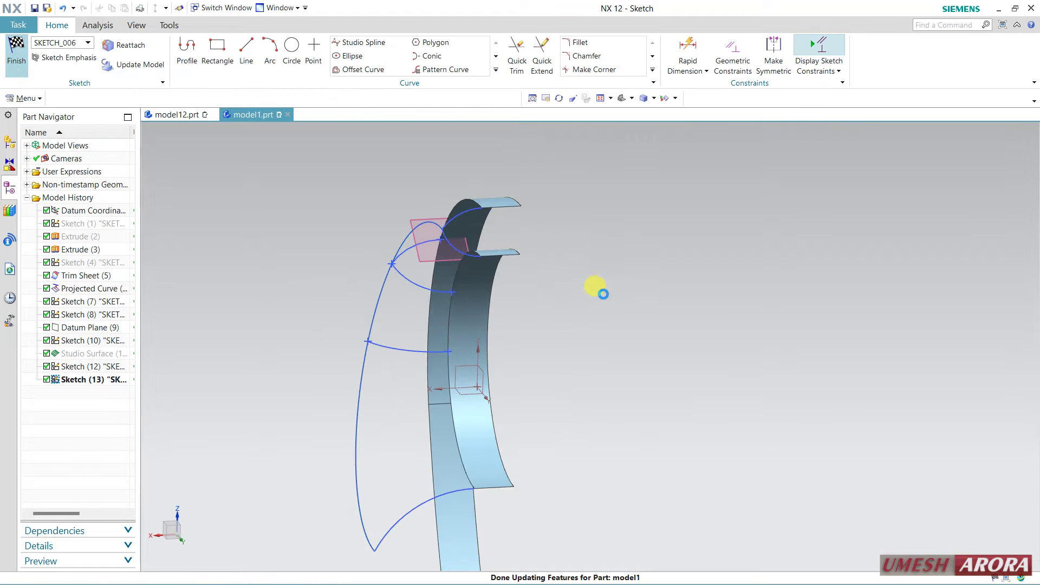
Start a new sketch on the datum XY plane.
mouse_move(627, 283)
middle_down()
mouse_move(599, 288)
mouse_move(632, 288)
middle_up()
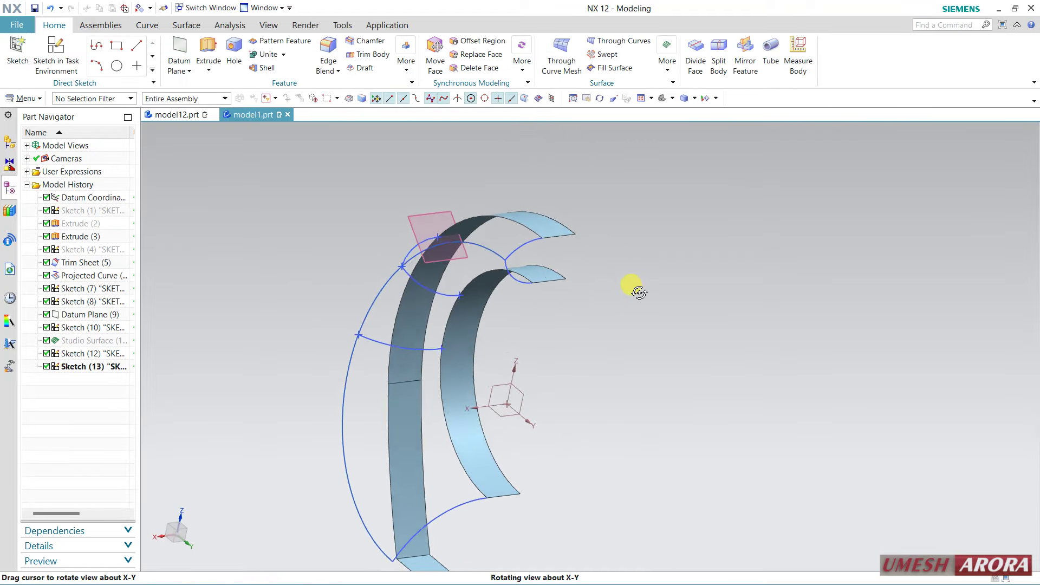
click(56, 53)
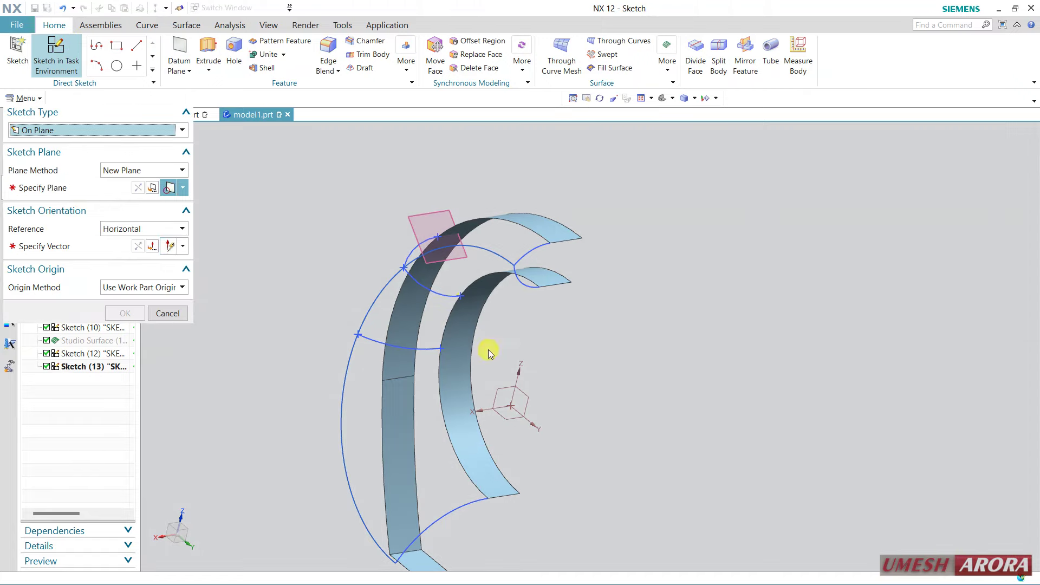
click(508, 419)
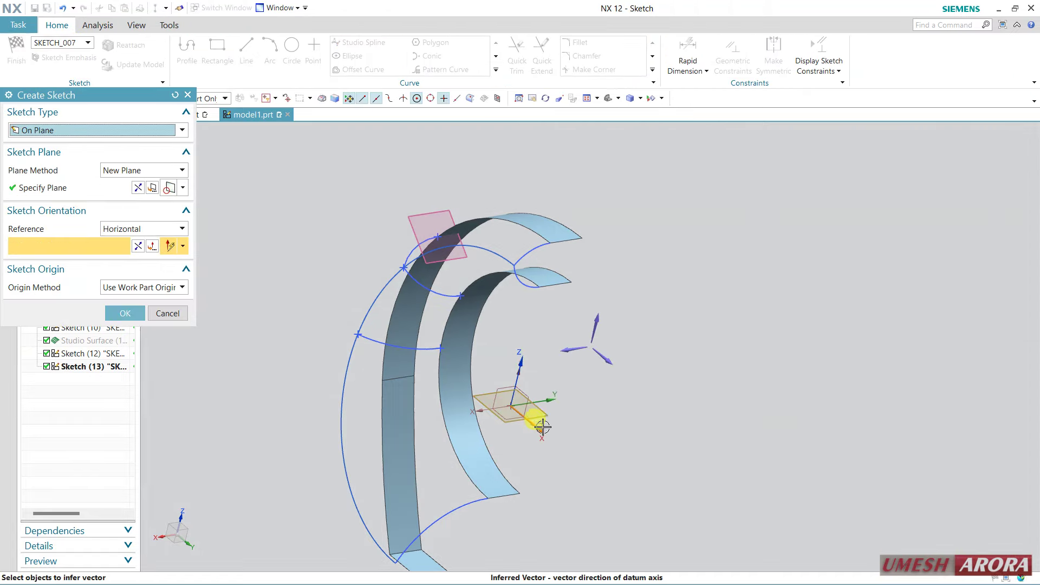
middle_click(603, 428)
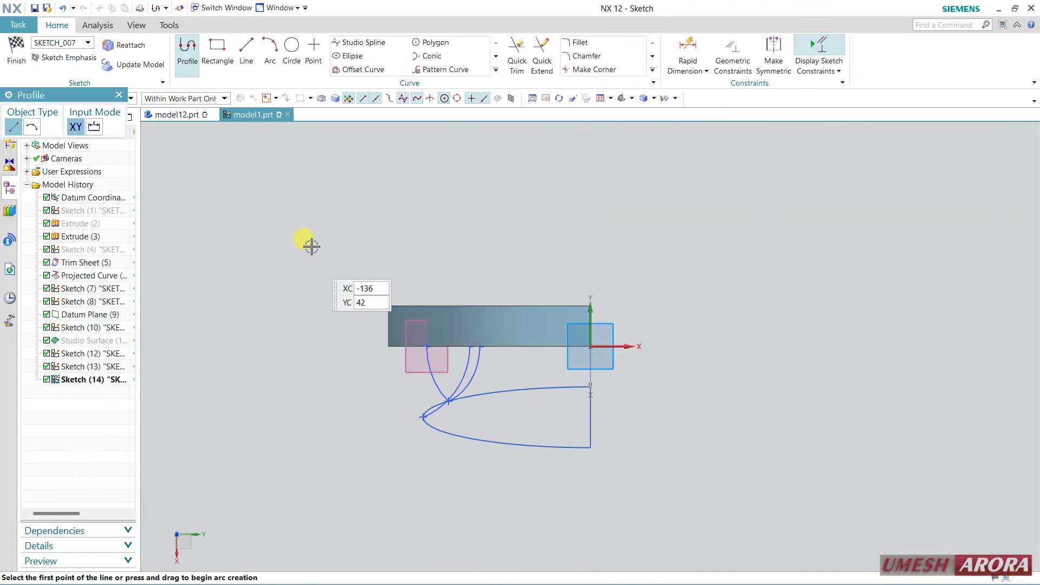
Add an Intersection Point on the strip edge crossing the sketch plane.
click(270, 53)
middle_drag(356, 413, 355, 407)
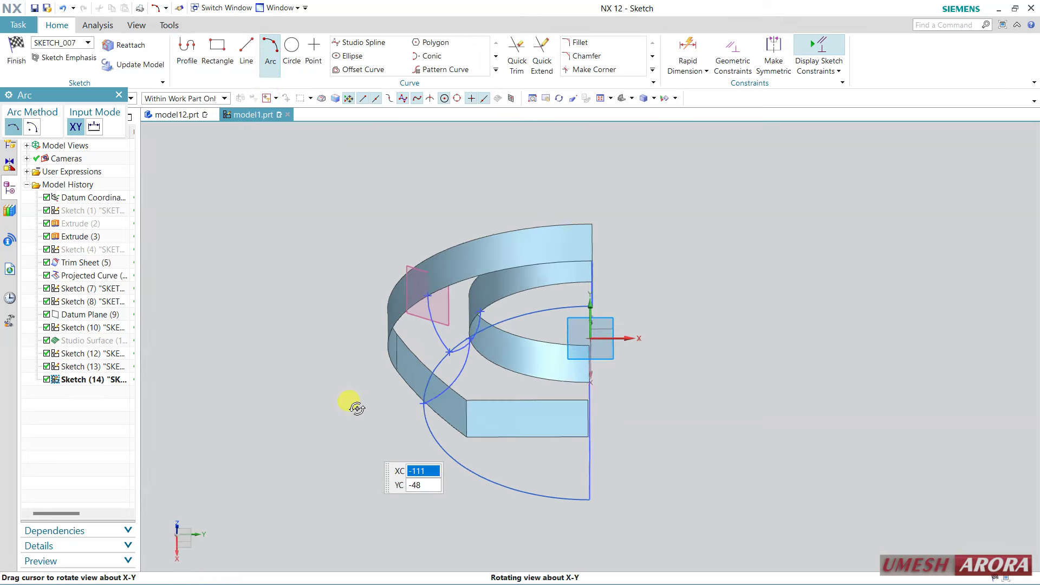
scroll(417, 403, up, 2)
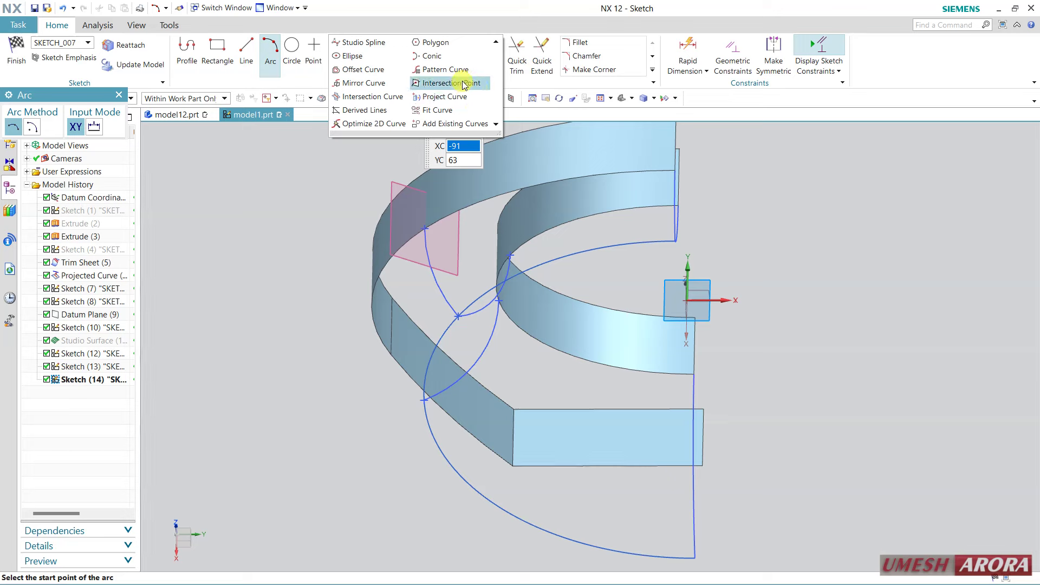
click(452, 83)
mouse_move(425, 430)
middle_down()
mouse_move(345, 420)
mouse_move(366, 374)
middle_up()
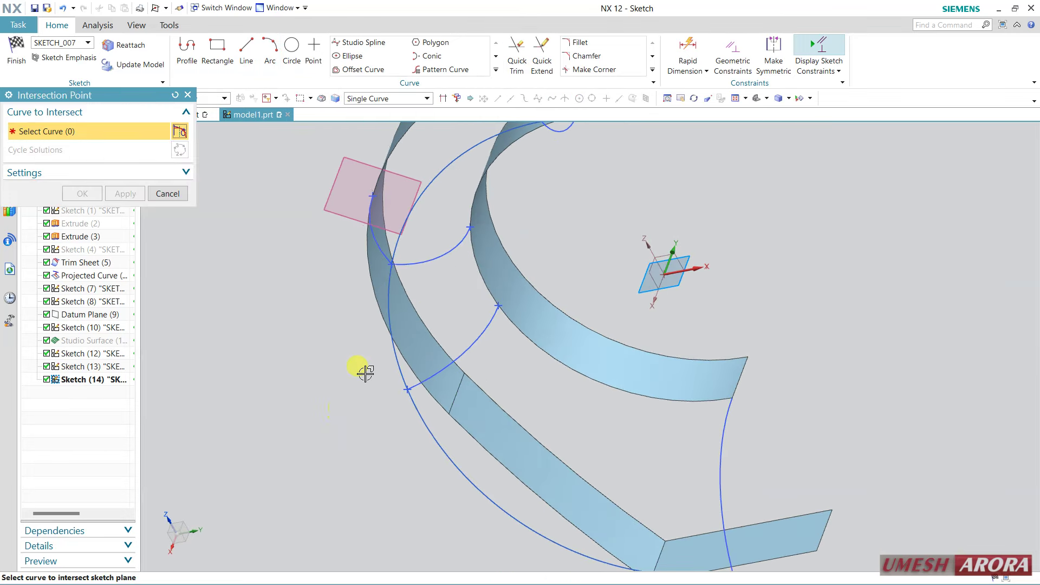
click(375, 307)
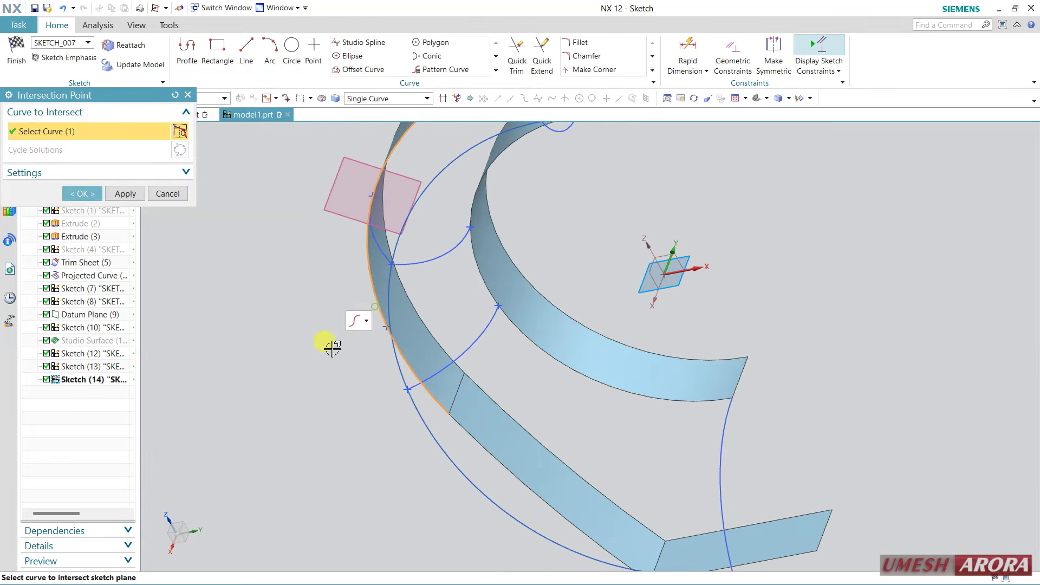
middle_click(332, 346)
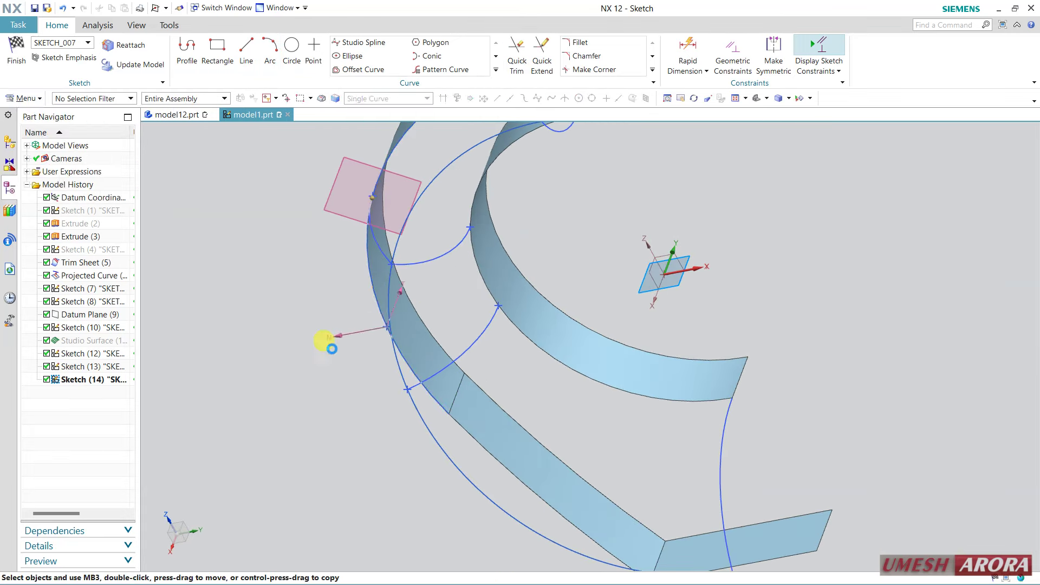
Draw an R25.4 arc from the intersection point to the blue curve.
click(270, 50)
mouse_move(598, 277)
middle_down()
mouse_move(516, 304)
mouse_move(549, 350)
mouse_move(539, 395)
middle_up()
mouse_move(530, 214)
middle_down()
mouse_move(535, 254)
mouse_move(529, 246)
mouse_move(558, 278)
middle_up()
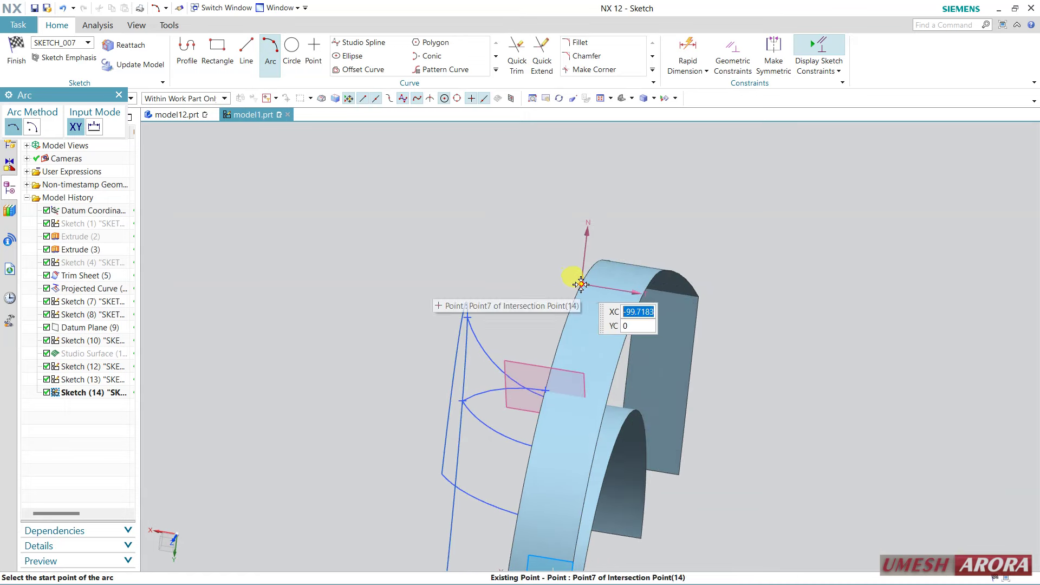
click(581, 284)
click(468, 317)
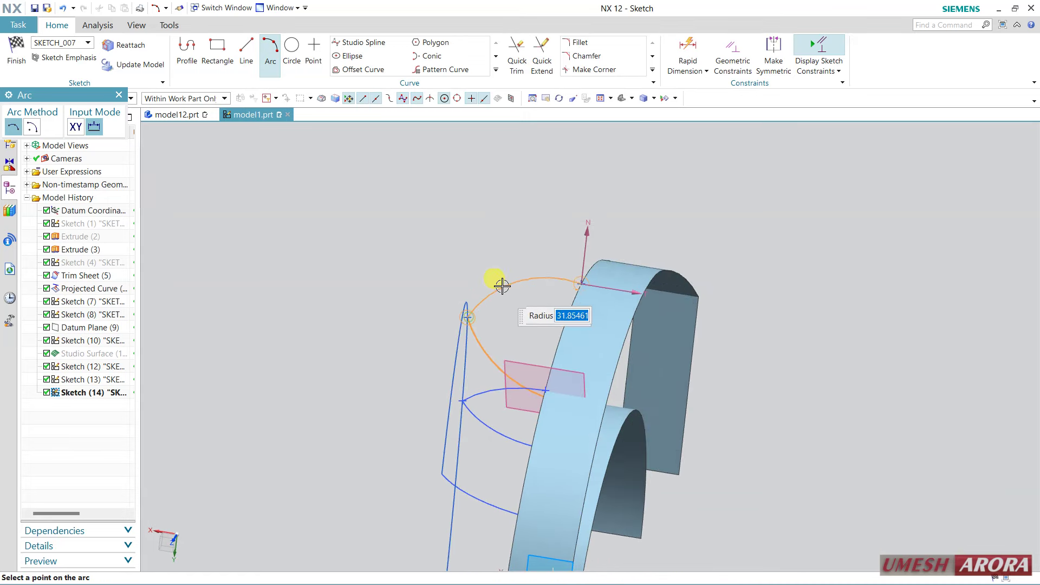
click(499, 279)
key(Escape)
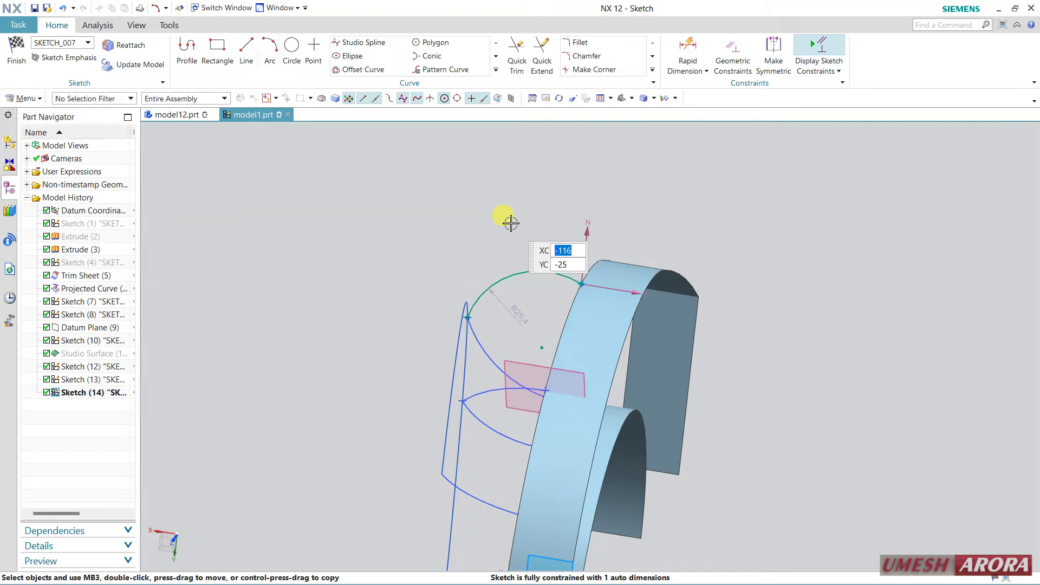
Constrain the arc endpoint to fully constrain the sketch, finish it, and enter rotate mode.
mouse_move(506, 216)
middle_down()
mouse_move(425, 215)
mouse_move(562, 184)
middle_up()
key(shift+F8)
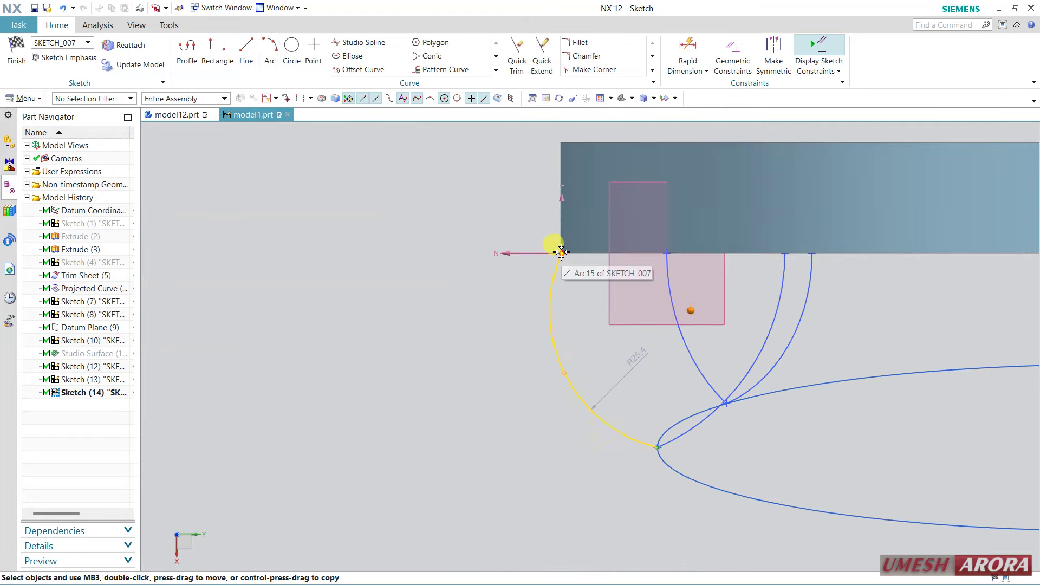
click(561, 252)
click(587, 235)
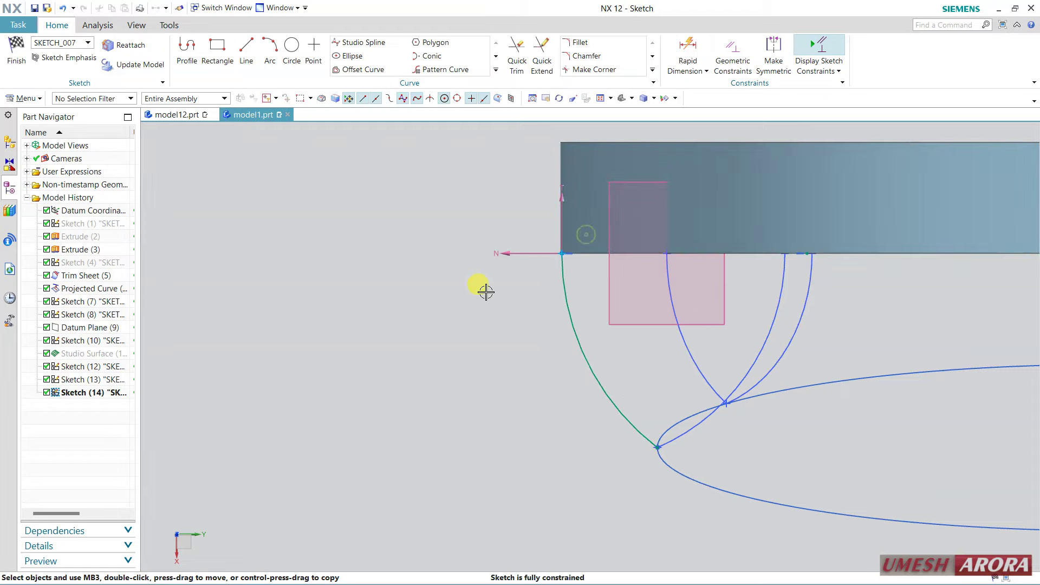
click(16, 51)
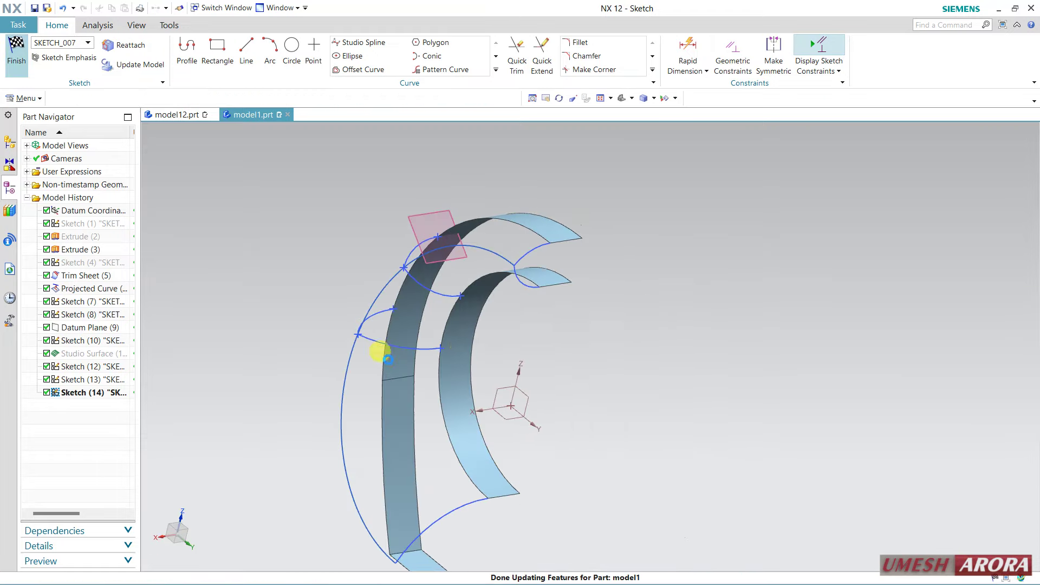
mouse_move(601, 315)
middle_down()
mouse_move(623, 302)
mouse_move(658, 326)
mouse_move(621, 330)
mouse_move(642, 335)
middle_up()
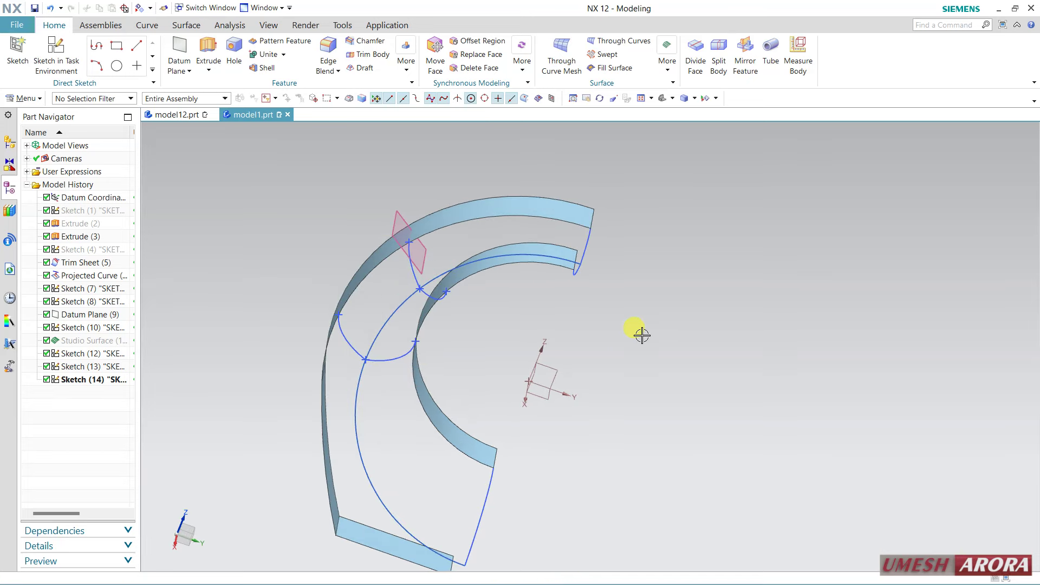
key(F7)
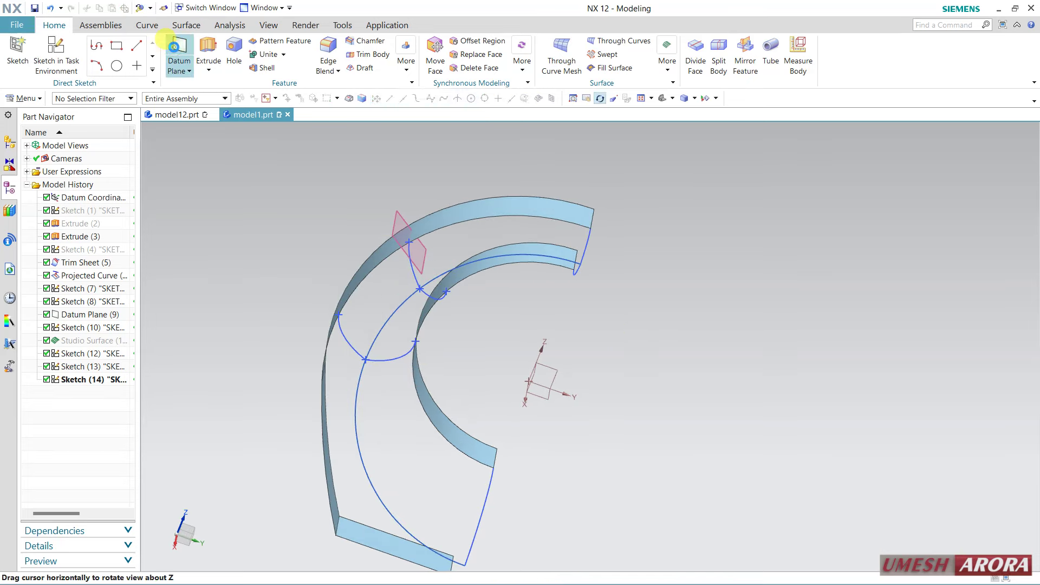
Place a datum plane on the outer extrude edge at an arc length of 80 mm.
click(172, 48)
mouse_move(268, 227)
middle_down()
mouse_move(297, 232)
mouse_move(350, 184)
middle_up()
click(334, 362)
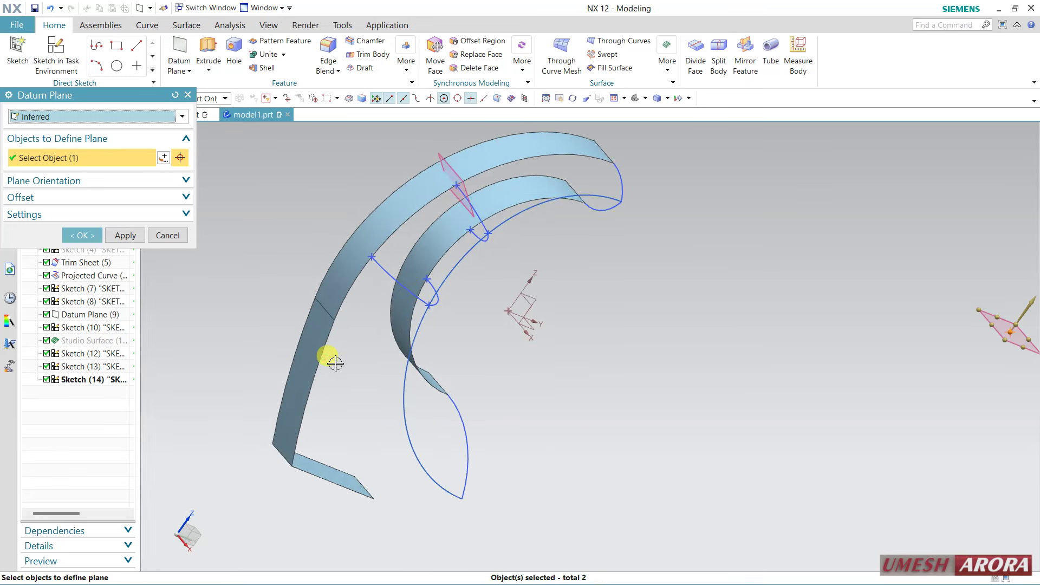
click(175, 94)
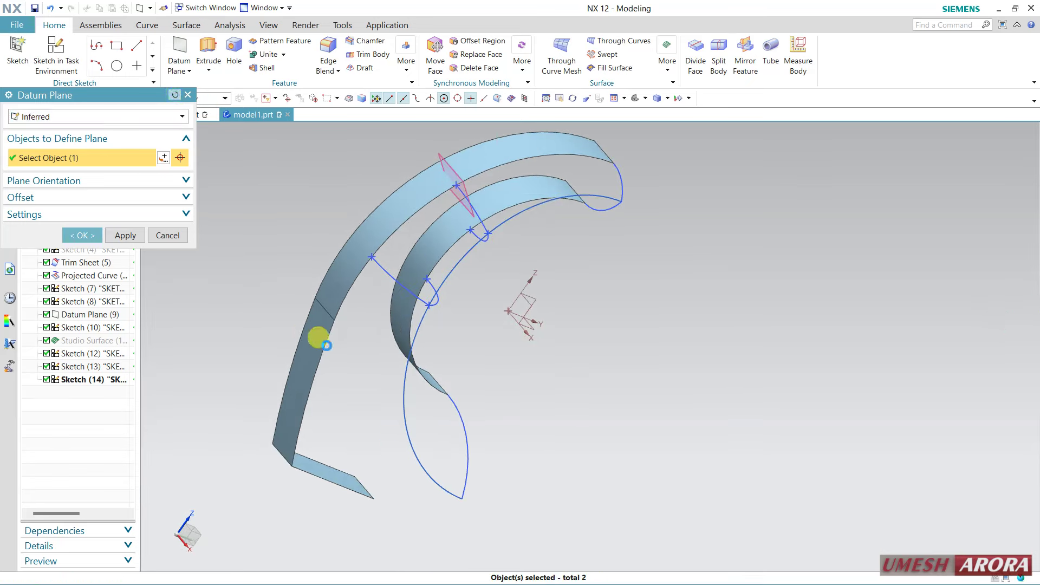
click(325, 345)
click(324, 342)
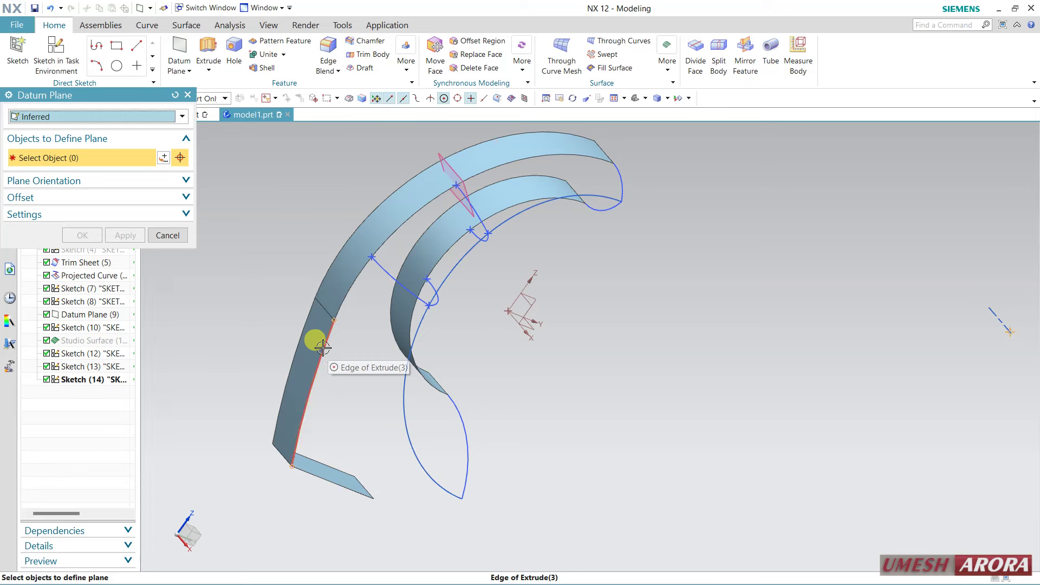
click(323, 347)
text(8)
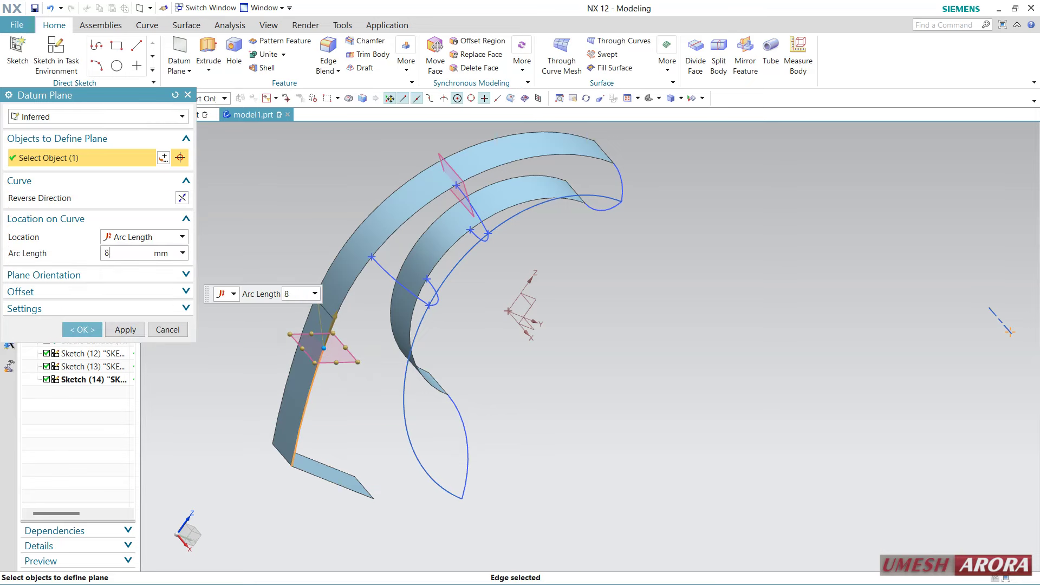
text(0)
key(Return)
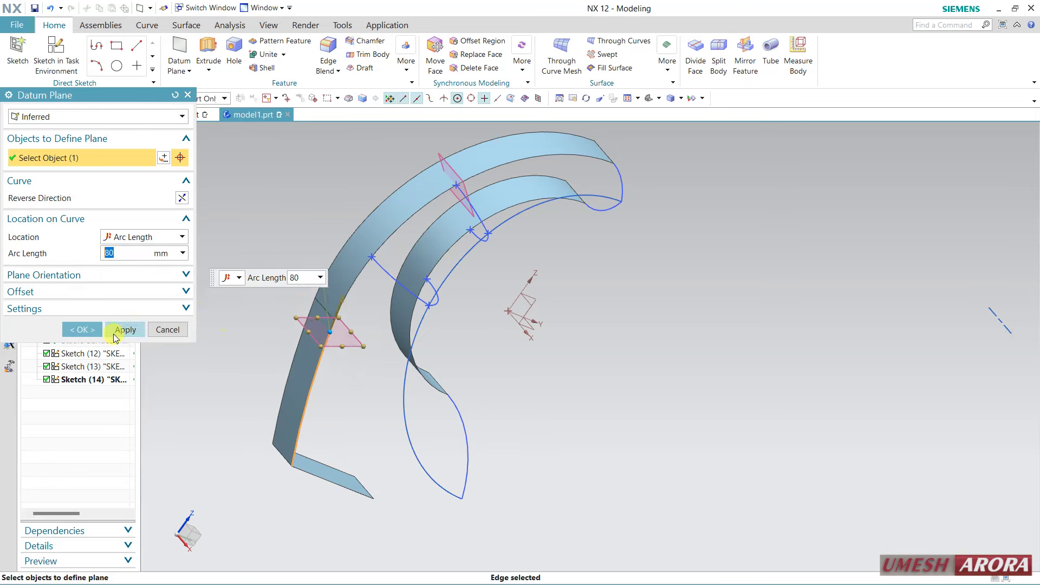
click(81, 329)
middle_drag(520, 347, 542, 351)
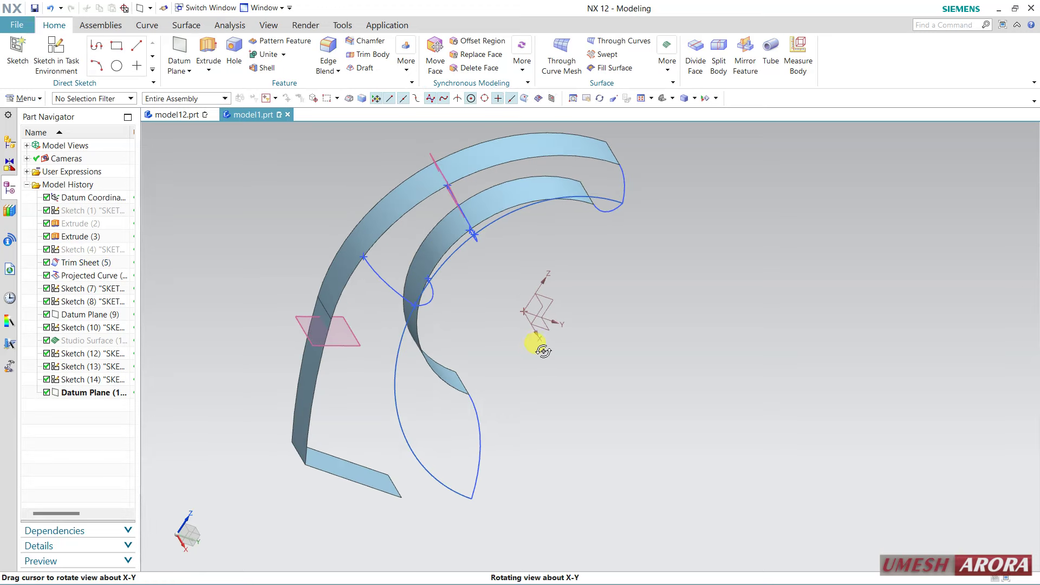
Start a sketch on the new 80 mm datum plane.
click(56, 51)
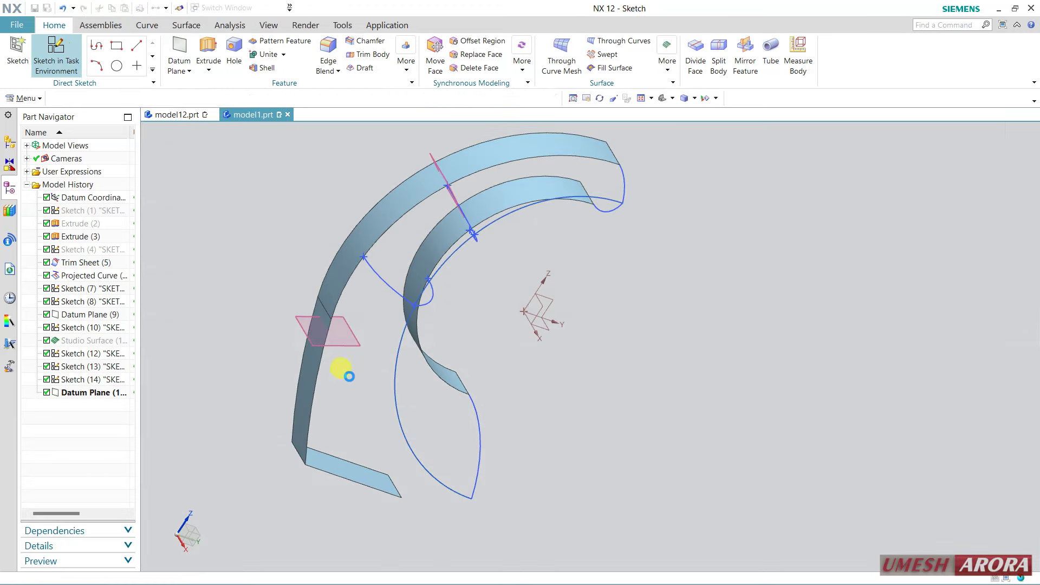
click(345, 347)
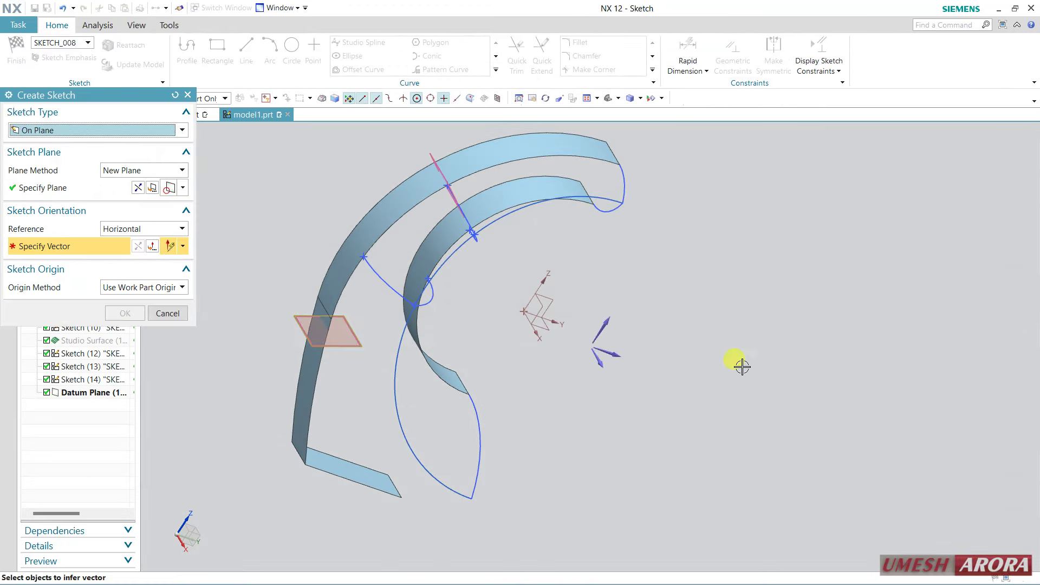
click(620, 358)
middle_click(669, 441)
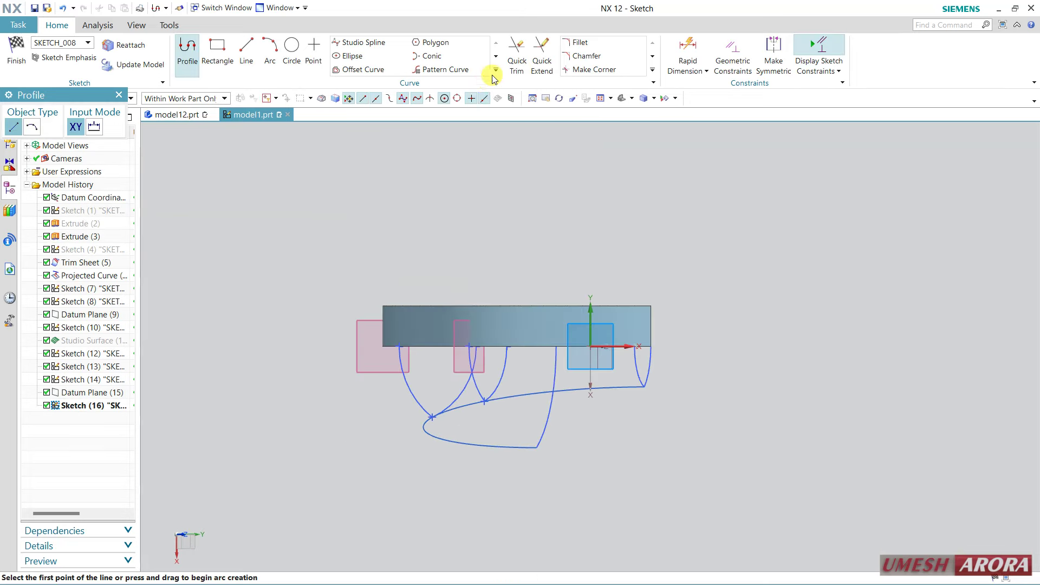
Add Intersection Points on the strip edge and the projected curve.
click(496, 70)
click(462, 81)
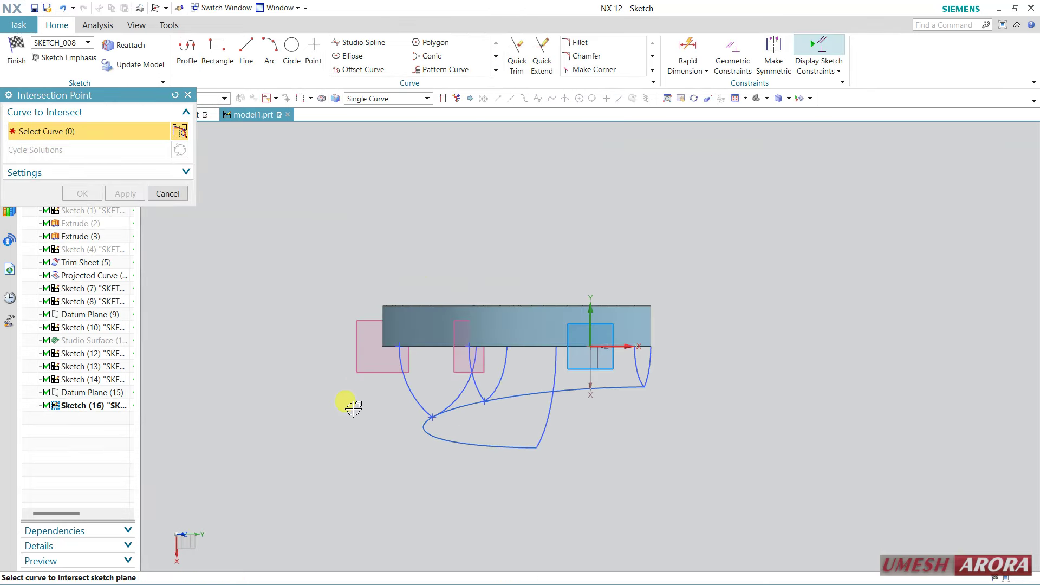
middle_drag(354, 409, 365, 360)
click(362, 359)
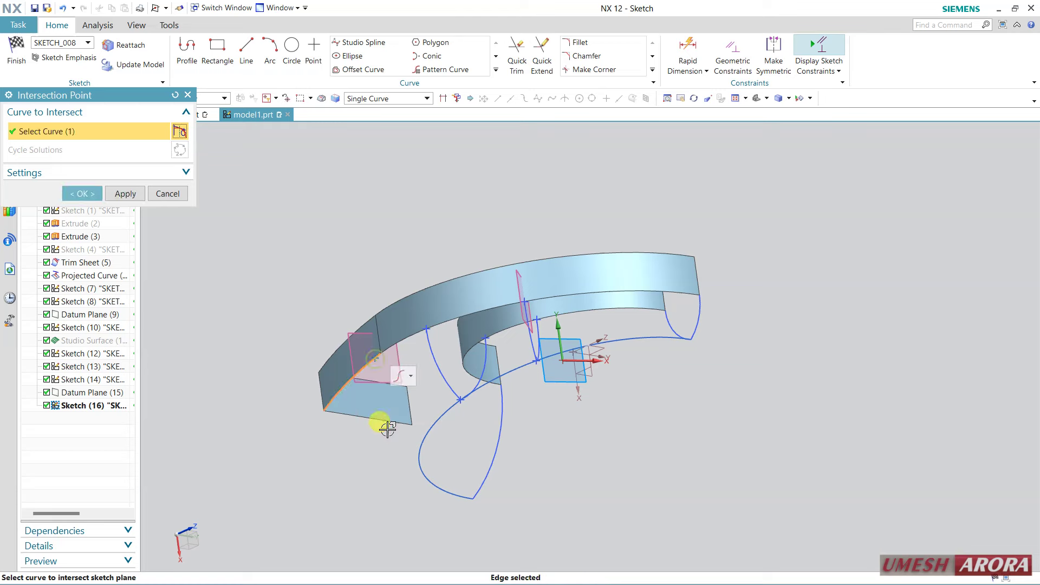
click(125, 193)
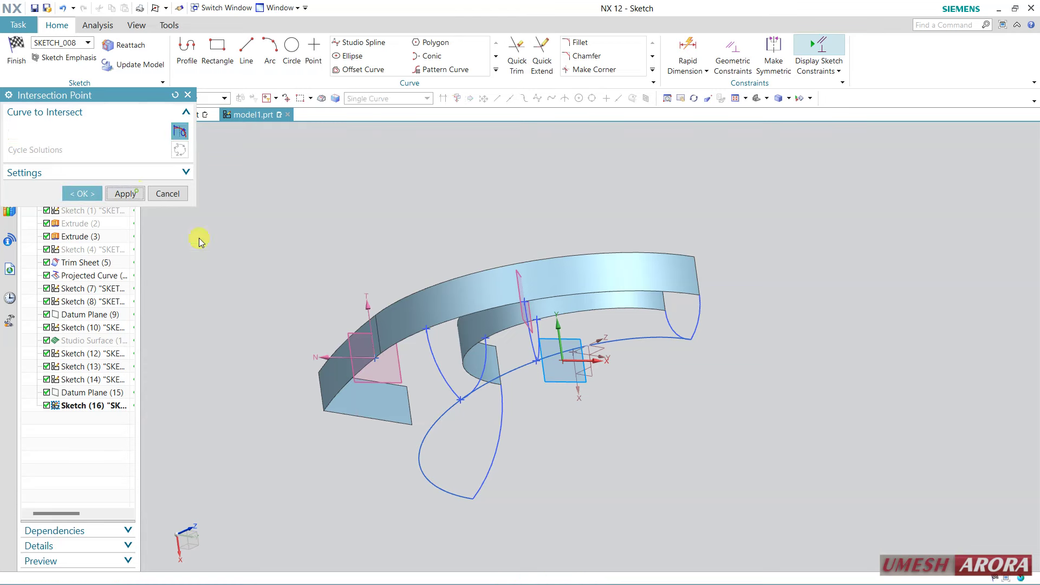
click(429, 427)
middle_click(341, 460)
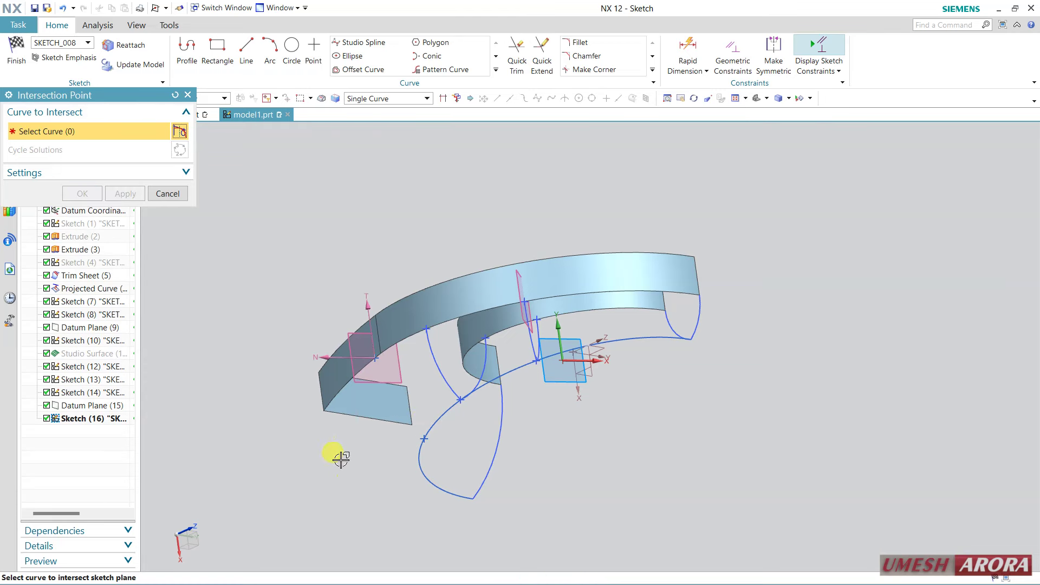
Draw an R44.4 arc between the strip-edge and projected-curve intersection points.
click(272, 44)
key(shift+F8)
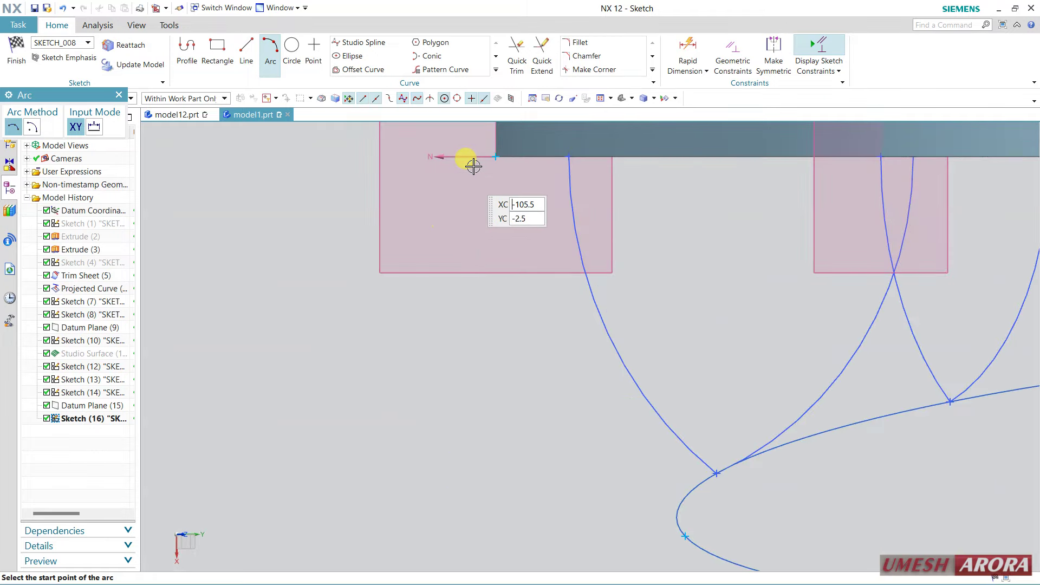
click(496, 157)
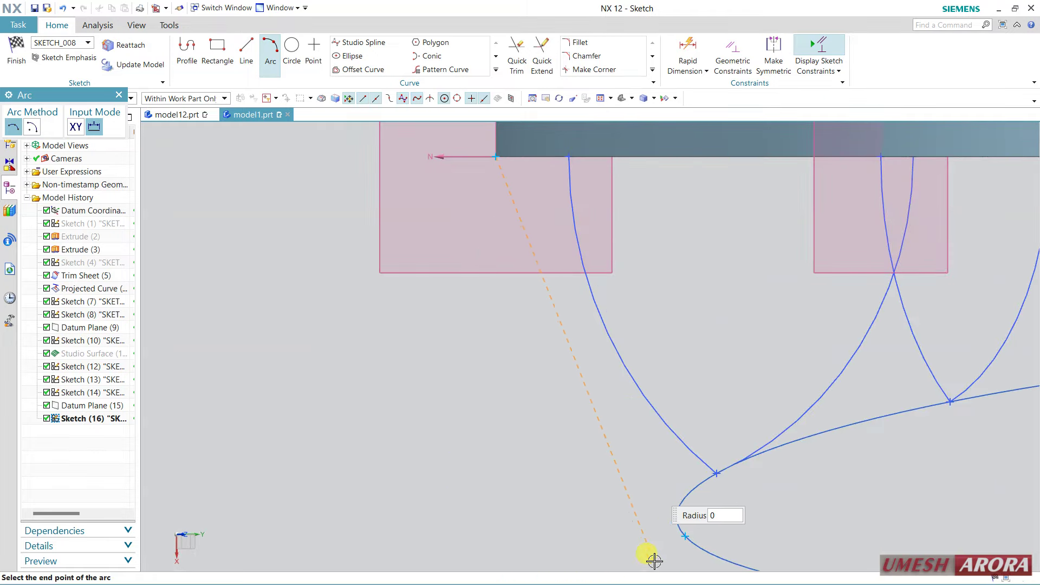
click(685, 538)
click(539, 383)
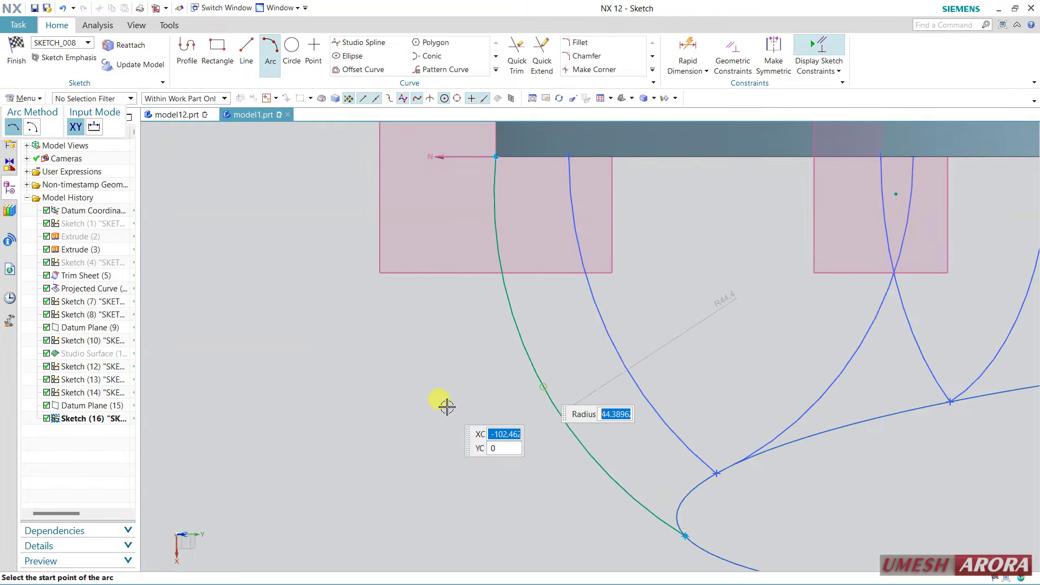
key(Escape)
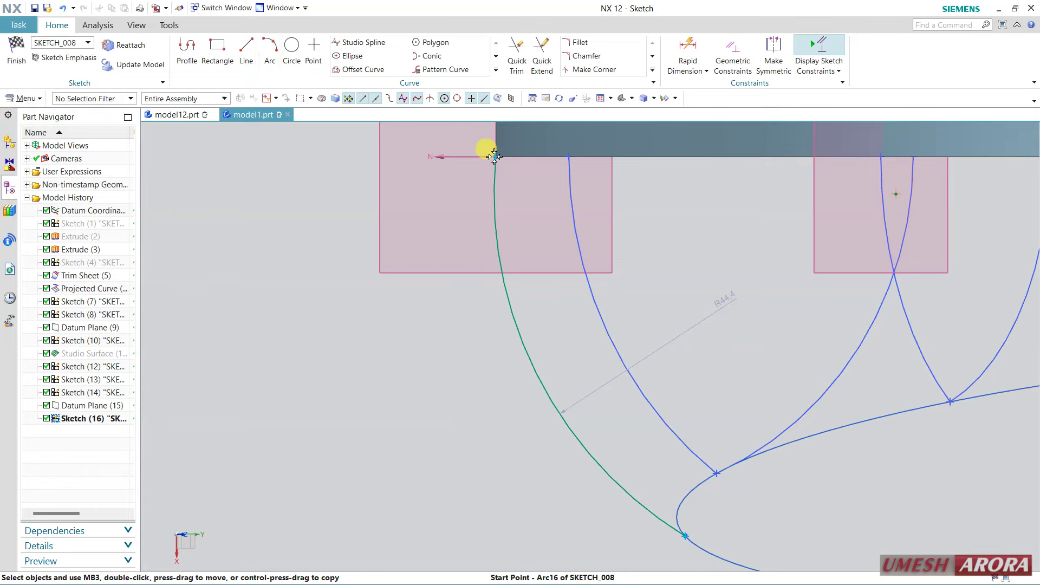
Constrain the arc's start point, finish the sketch, and launch Studio Surface.
click(895, 194)
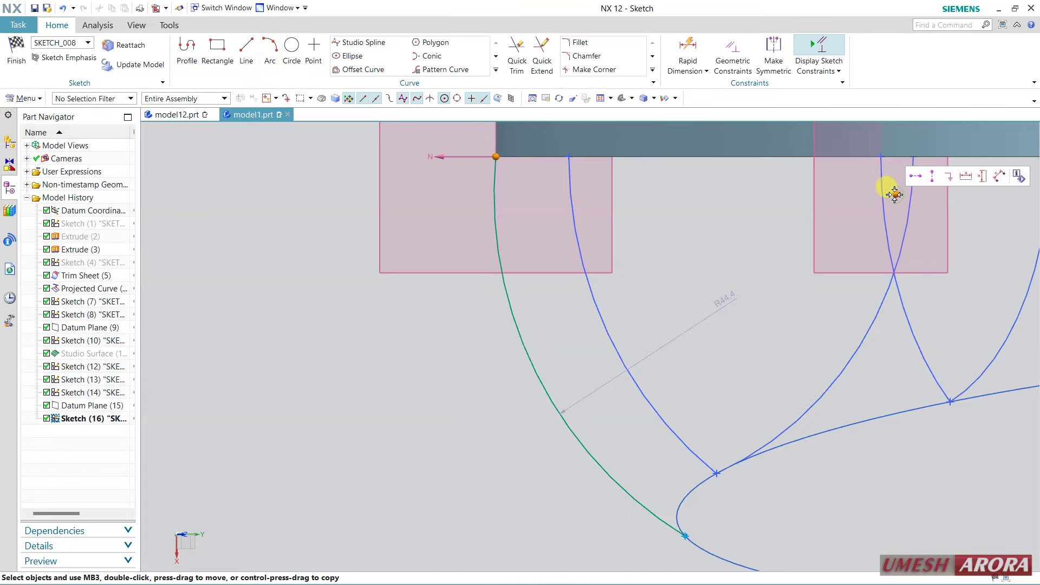
scroll(388, 390, down, 3)
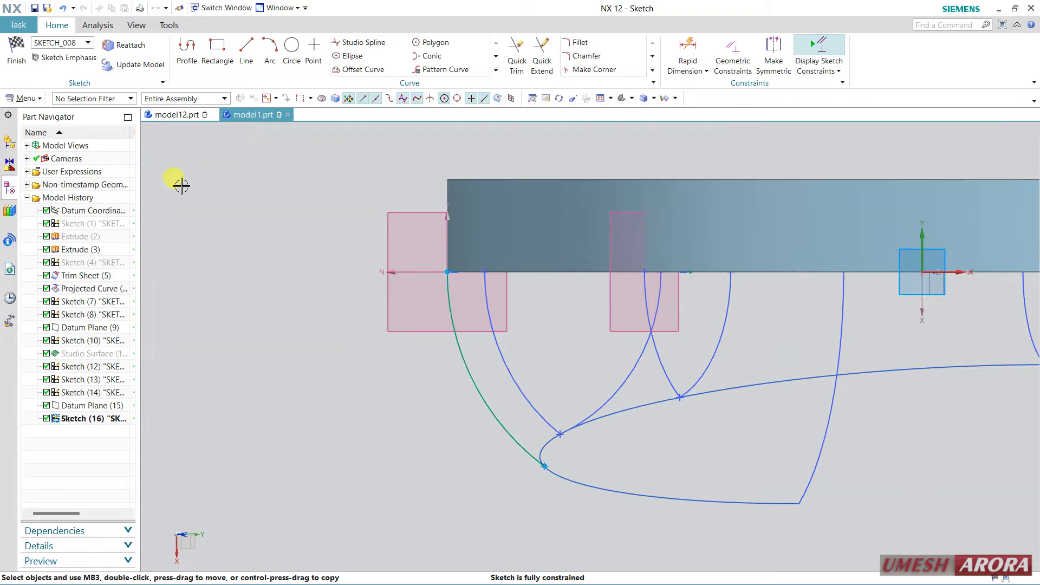
click(16, 50)
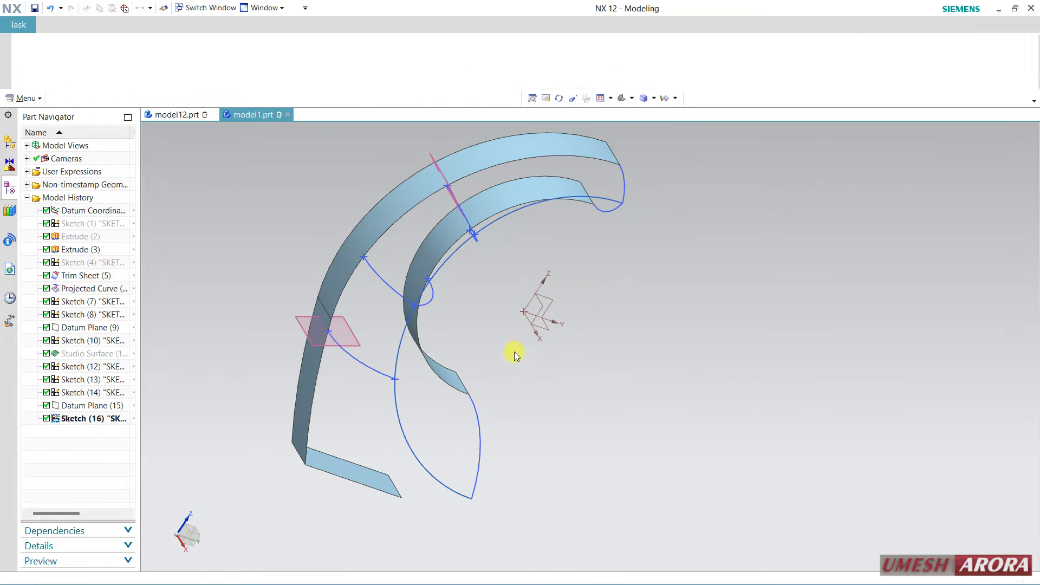
mouse_move(623, 376)
middle_down()
mouse_move(582, 354)
mouse_move(594, 293)
mouse_move(586, 286)
middle_up()
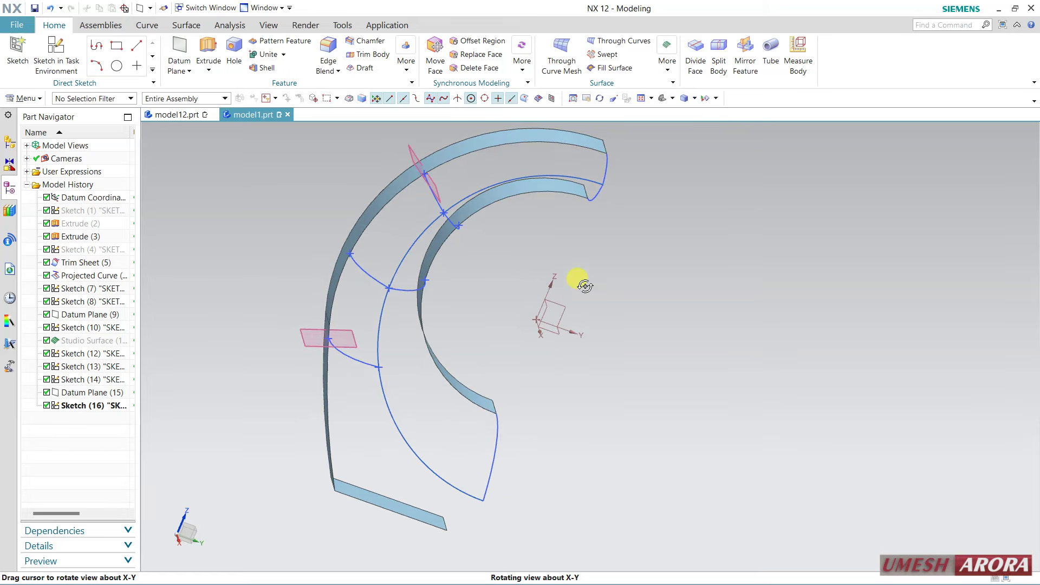
key(ctrl+shift+s)
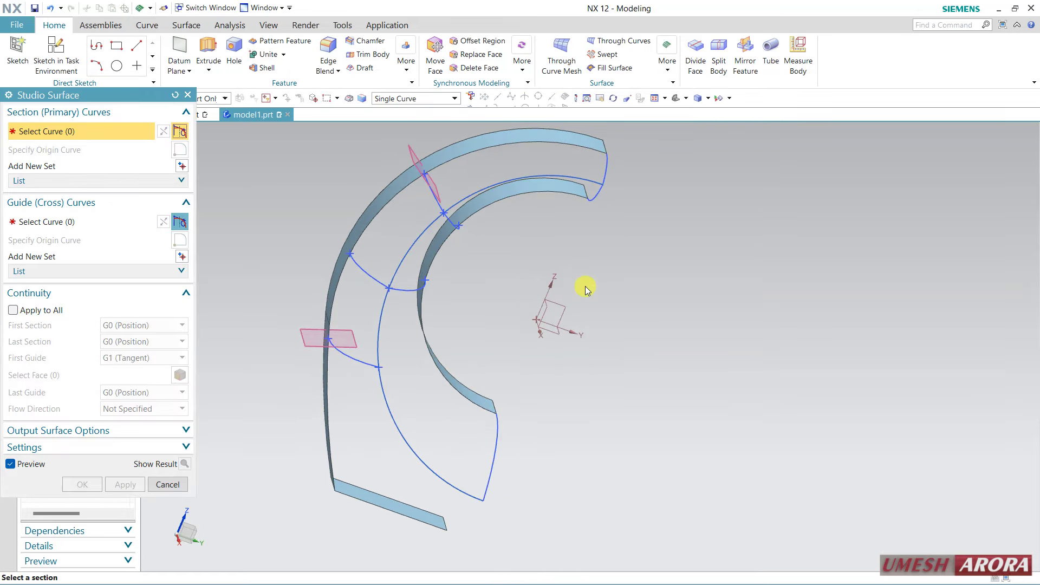
Select the end arcs and new lower arcs as the studio surface's section curves.
mouse_move(623, 225)
middle_down()
mouse_move(642, 222)
mouse_move(619, 175)
middle_up()
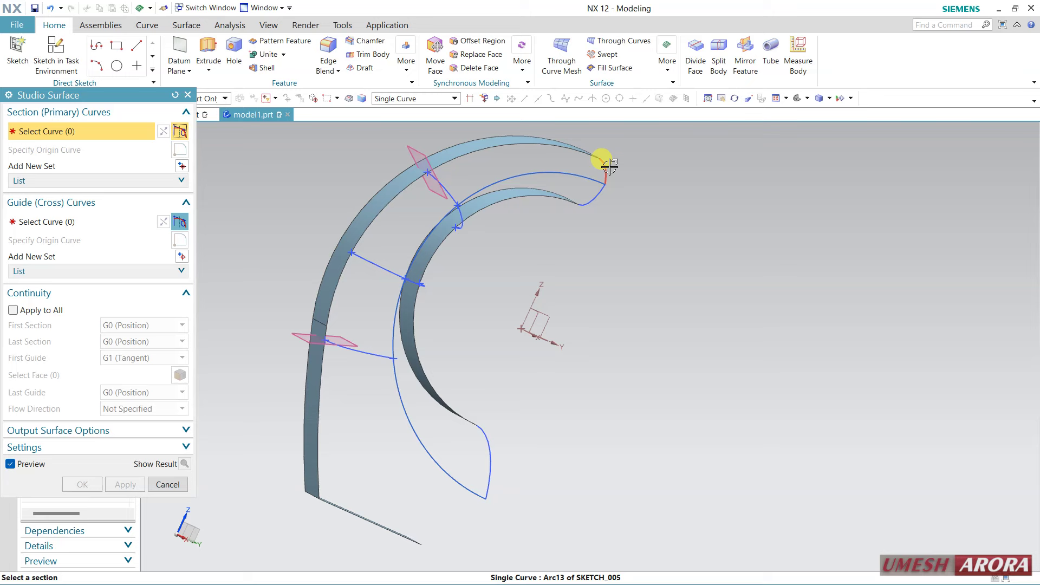
click(608, 162)
scroll(652, 214, up, 2)
middle_click(652, 213)
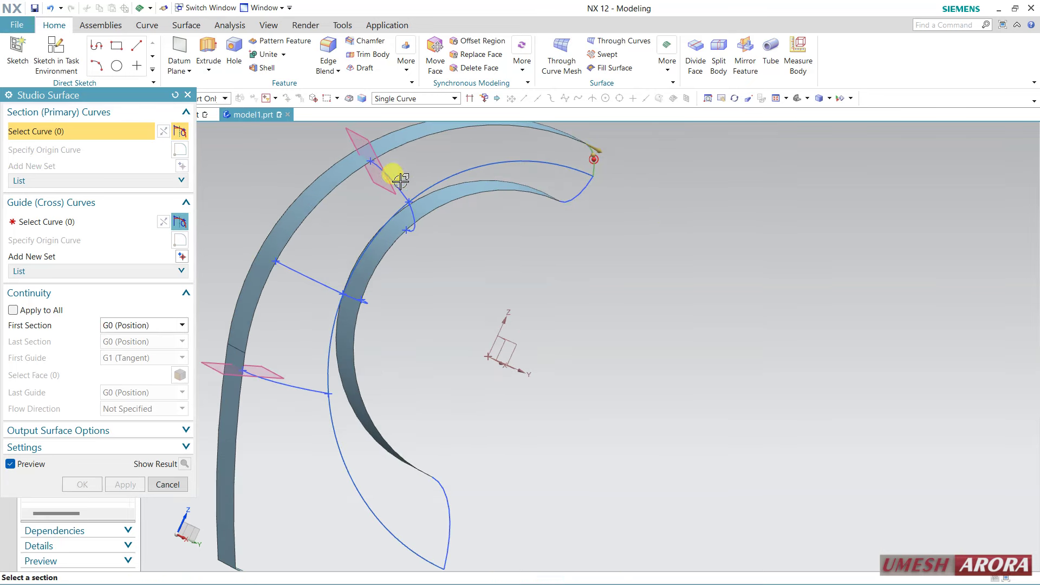
click(382, 169)
middle_click(458, 274)
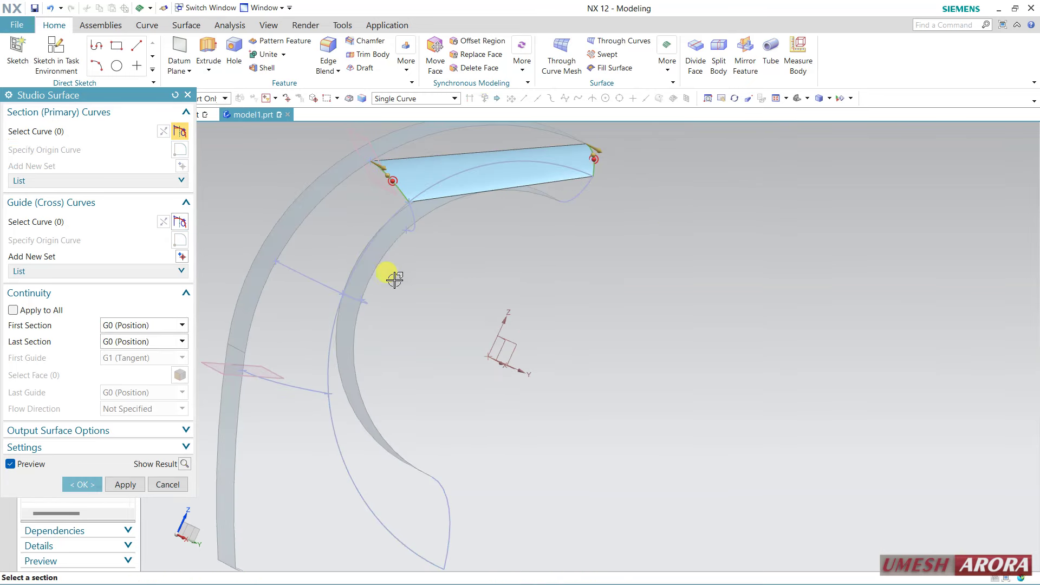
click(286, 270)
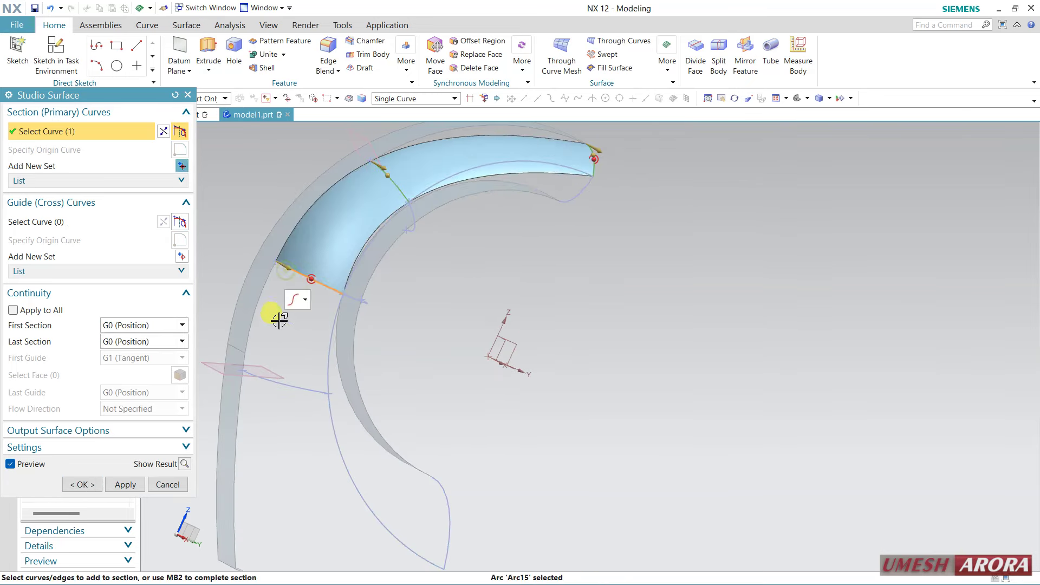
click(273, 388)
middle_click(558, 311)
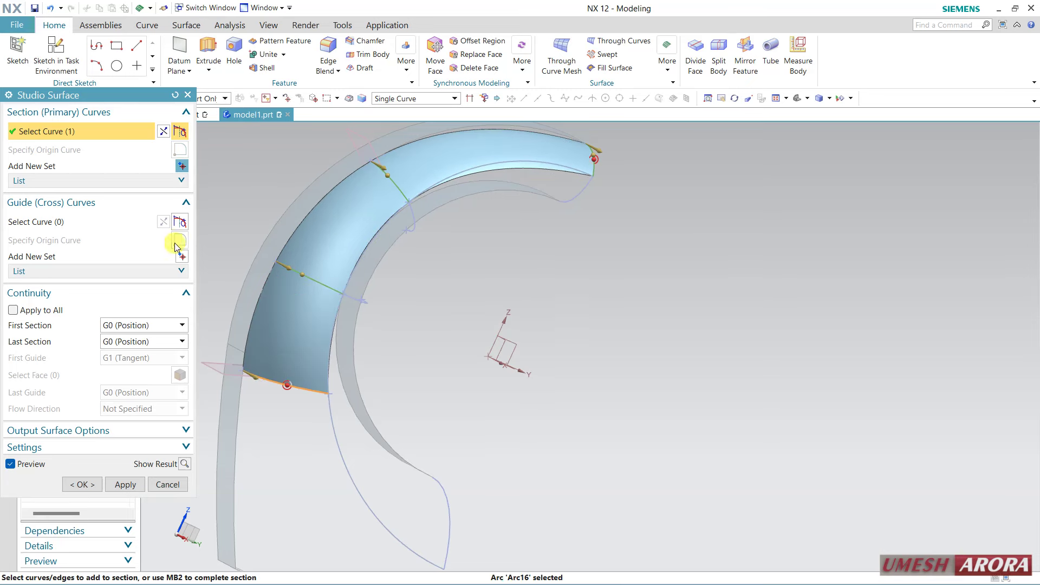
Add the projected spline, outer strip edge and lower strip edge as guide curves.
click(116, 222)
middle_drag(621, 268, 598, 271)
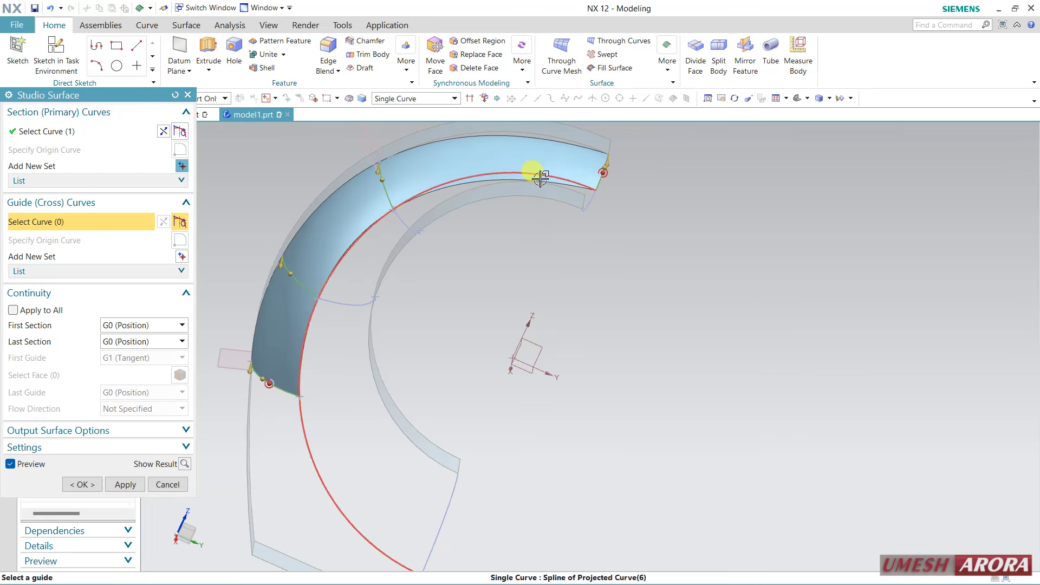
click(539, 177)
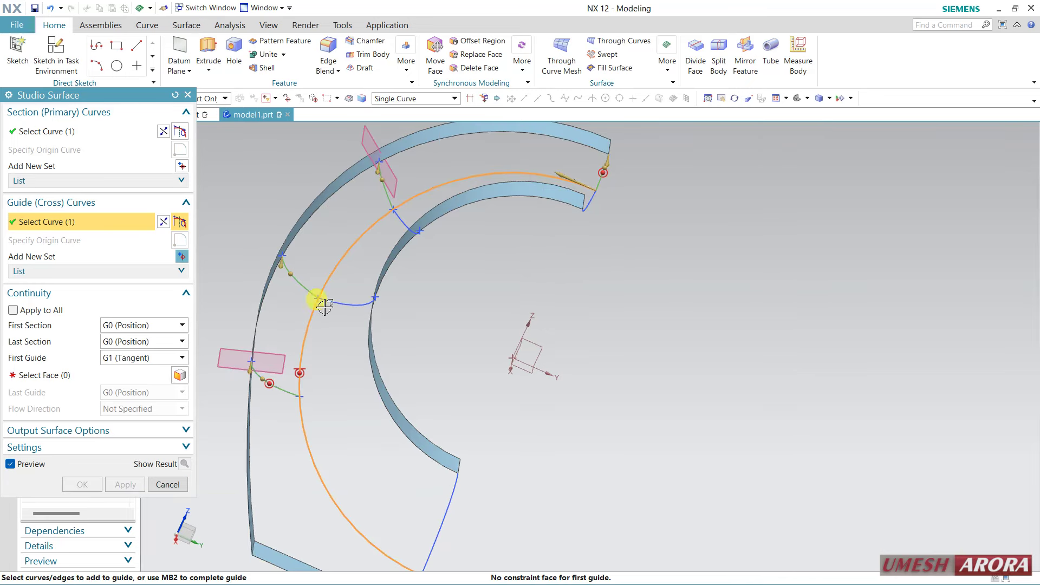
click(182, 257)
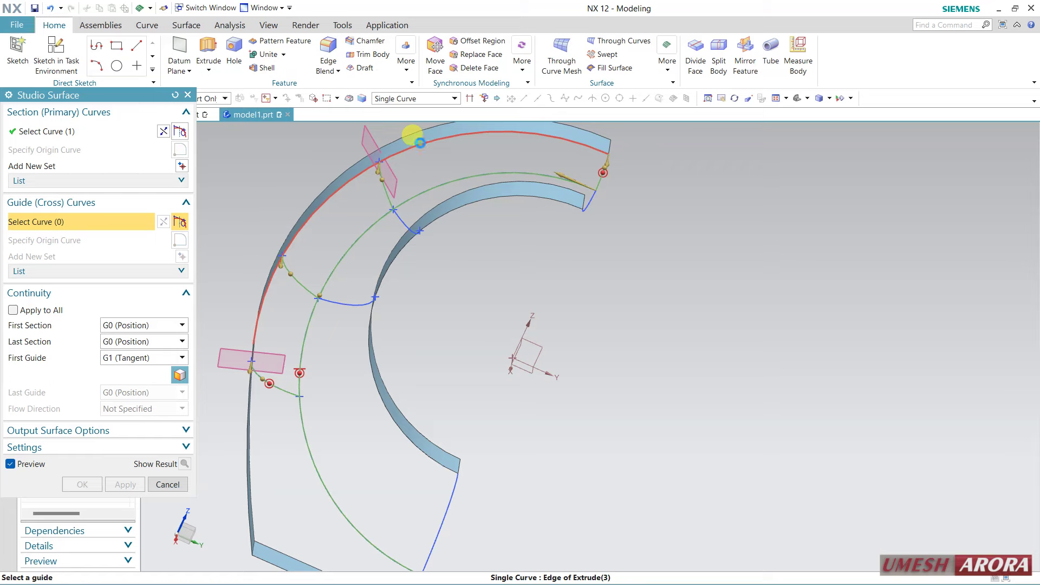
click(420, 143)
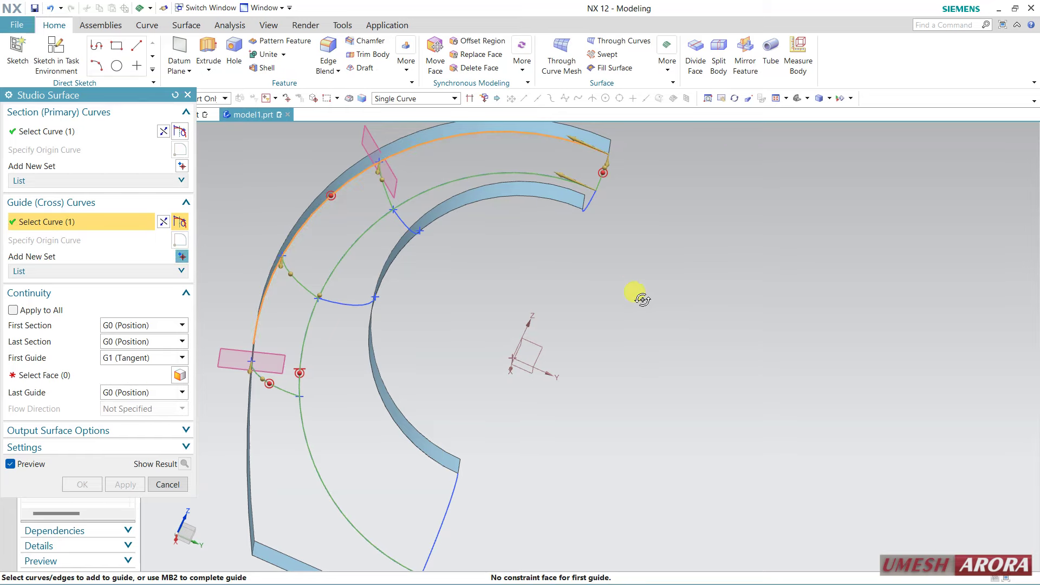
middle_drag(642, 299, 743, 291)
scroll(303, 366, up, 3)
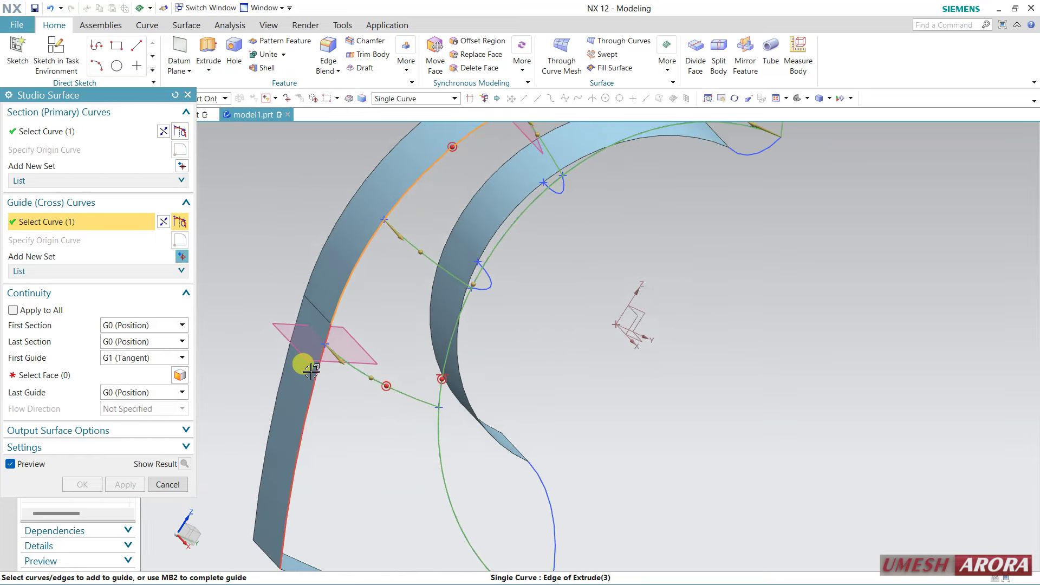
click(314, 374)
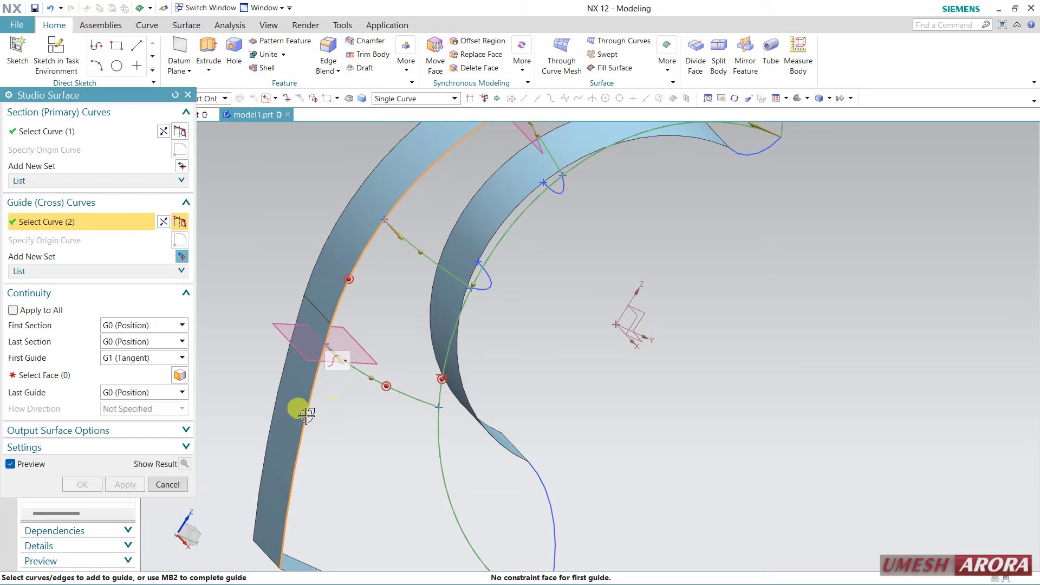
Set First Guide to G0 and Last Guide to G1 tangent, then create the surface.
click(115, 358)
click(126, 373)
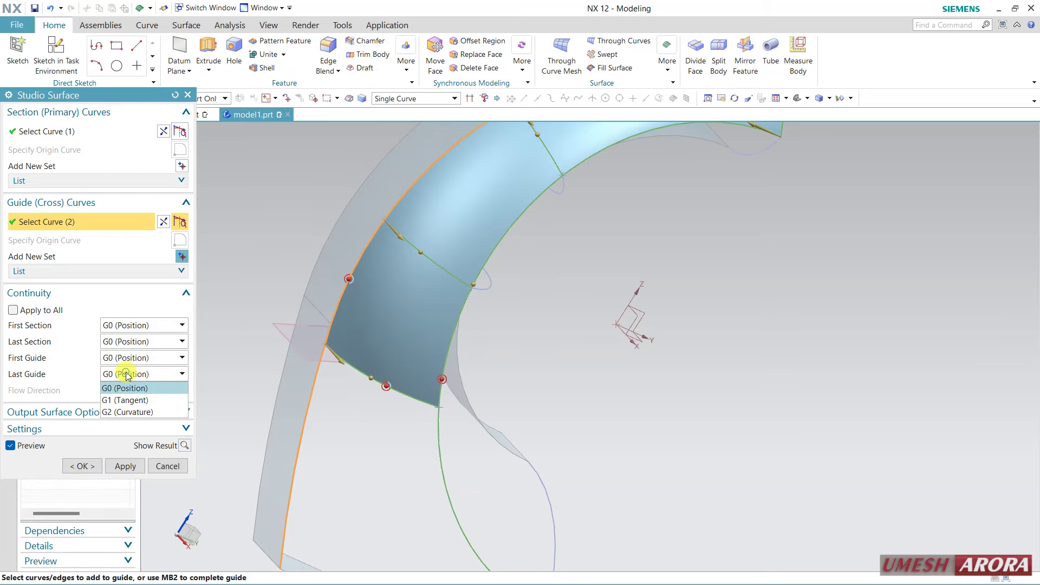
click(126, 400)
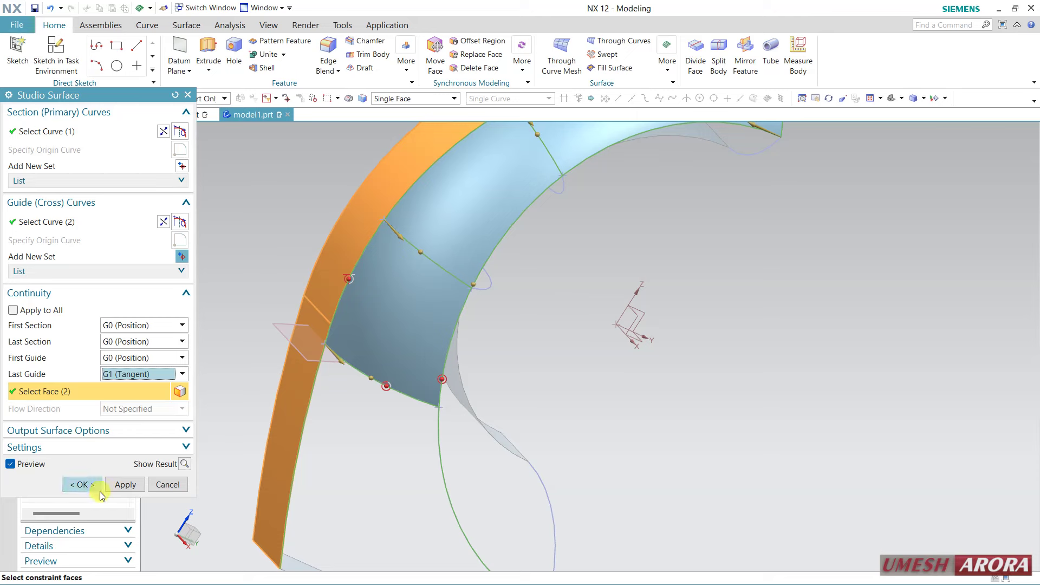
click(86, 485)
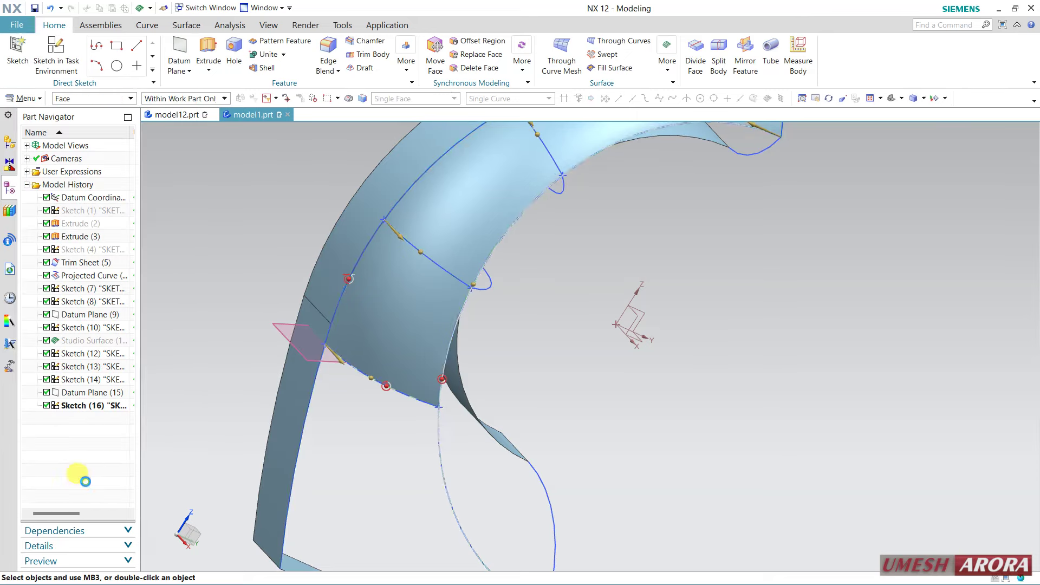
Show Studio Surface (11) again beside the new surface, then start a new sketch.
middle_drag(578, 353, 570, 287)
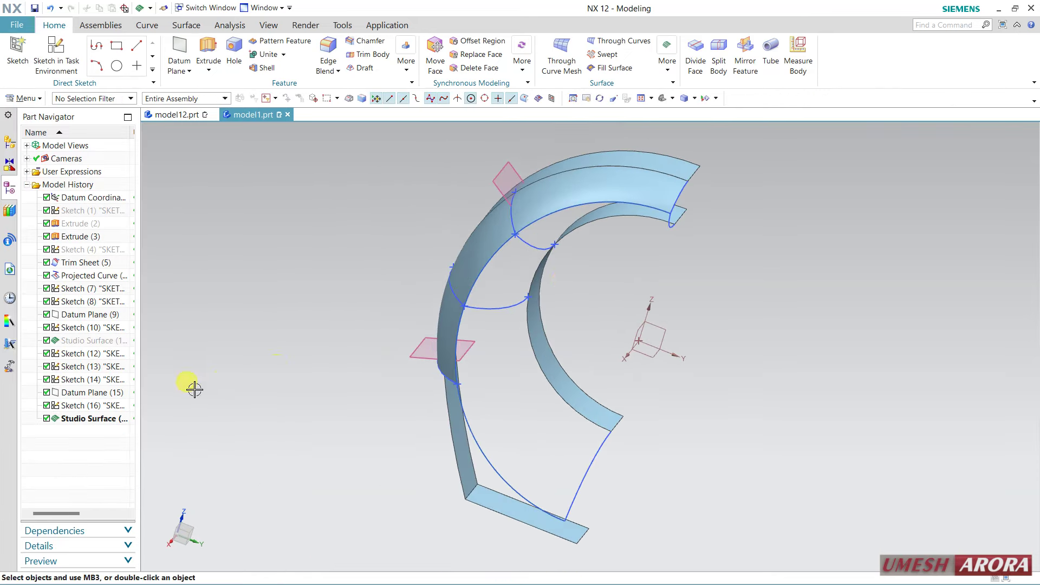
click(68, 337)
right_click(69, 337)
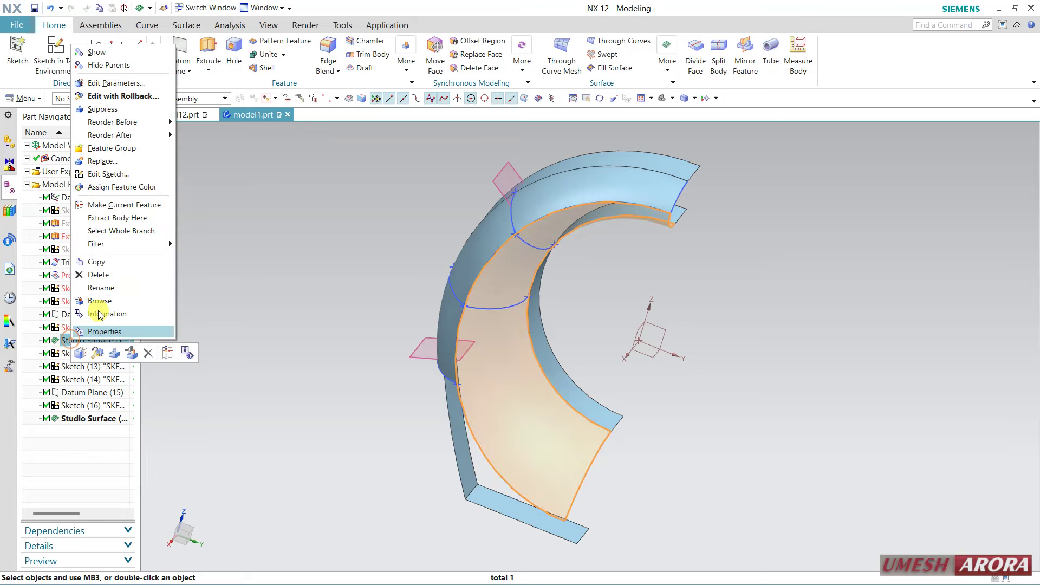
click(98, 44)
mouse_move(667, 304)
middle_down()
mouse_move(700, 279)
mouse_move(657, 239)
middle_up()
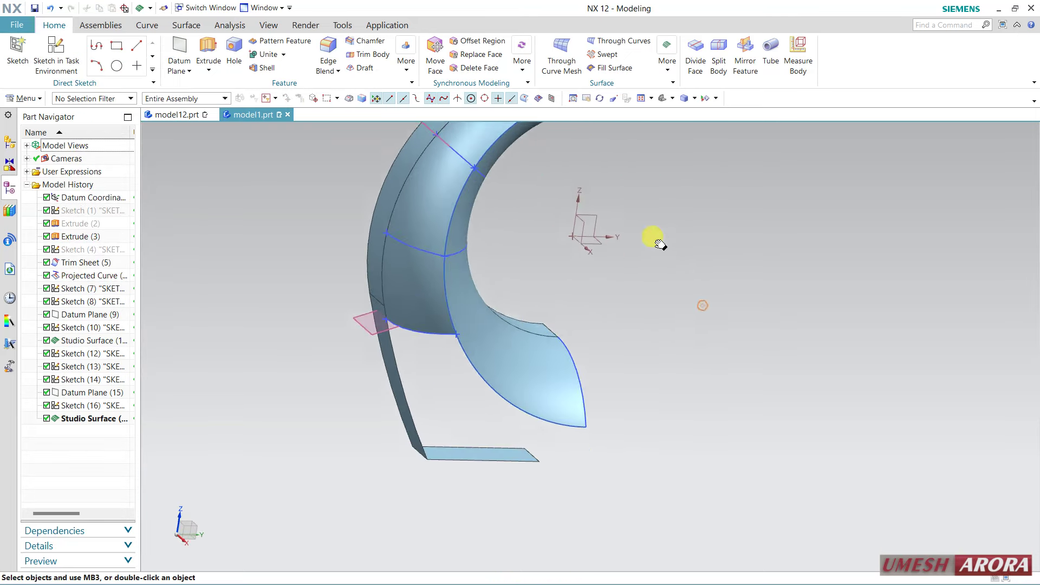
mouse_move(625, 374)
middle_down()
mouse_move(604, 321)
mouse_move(608, 289)
middle_up()
mouse_move(662, 337)
middle_down()
mouse_move(627, 371)
mouse_move(604, 372)
mouse_move(668, 371)
mouse_move(657, 376)
mouse_move(419, 358)
middle_up()
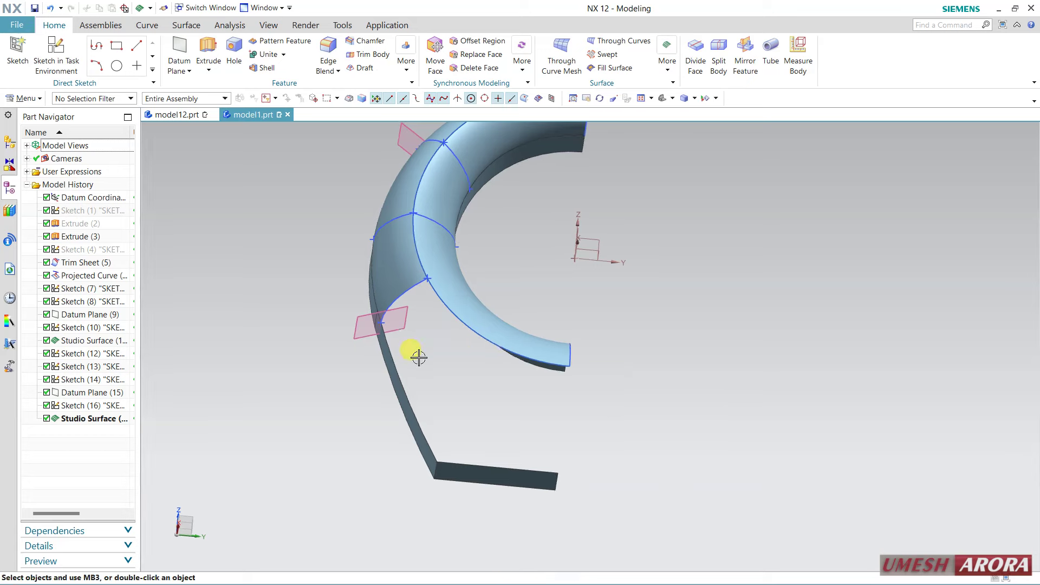
click(55, 51)
Sketch on the bottom face: draw a base line to the origin and a 40 mm vertical line.
middle_drag(599, 417, 587, 374)
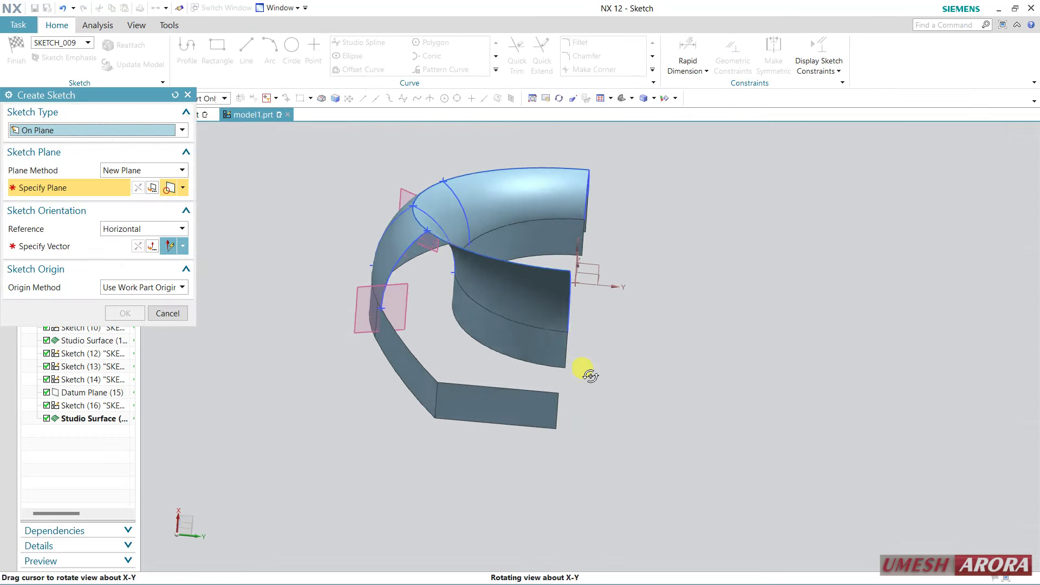
click(518, 385)
click(613, 348)
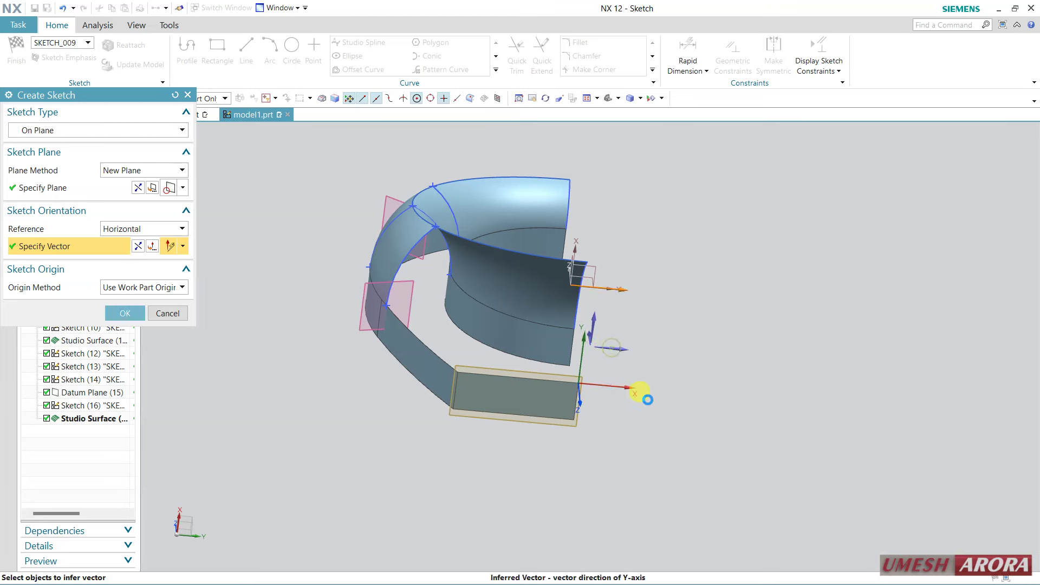
middle_click(646, 395)
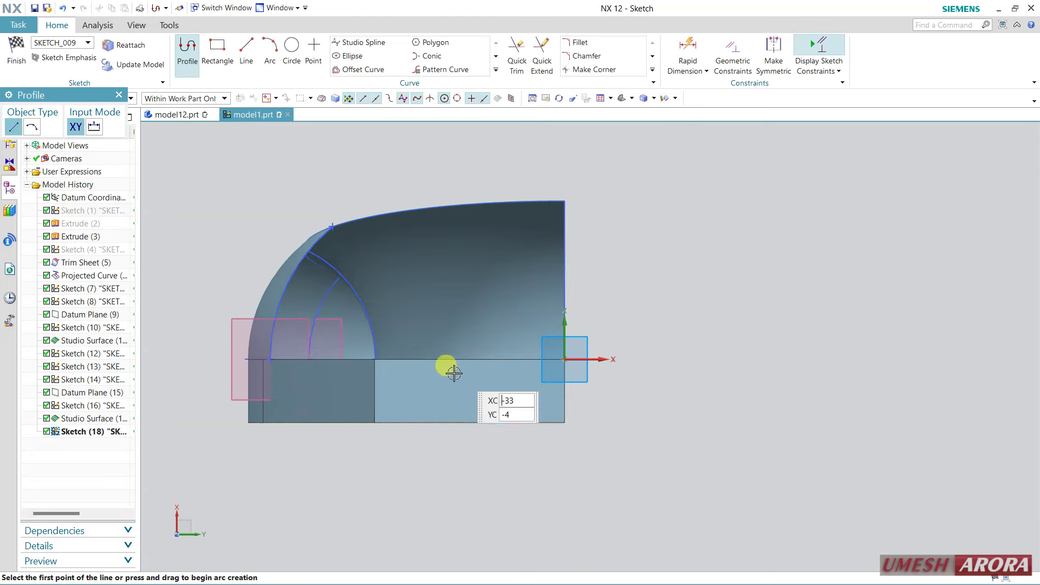
click(372, 362)
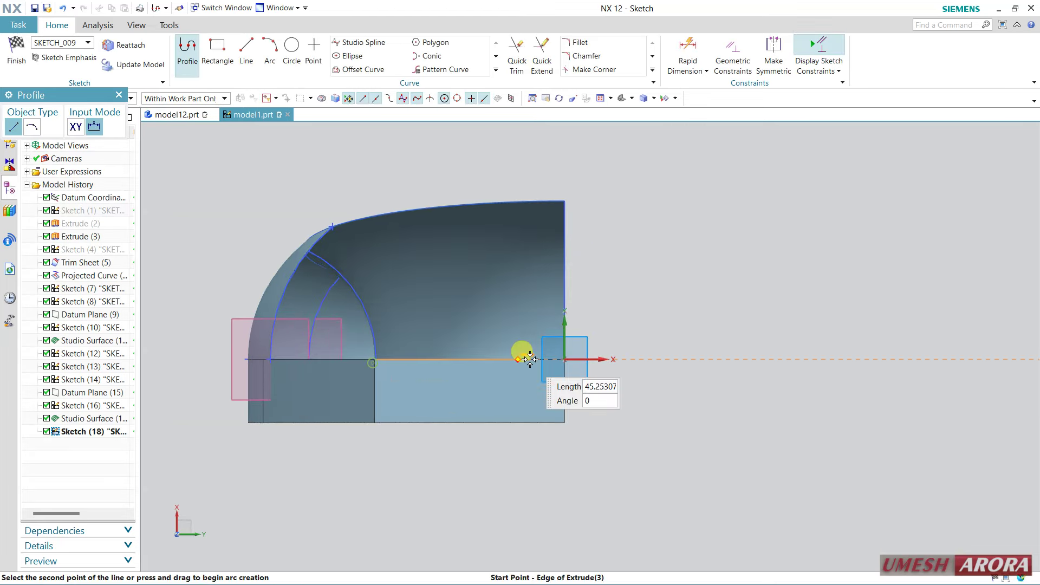
click(565, 359)
click(566, 232)
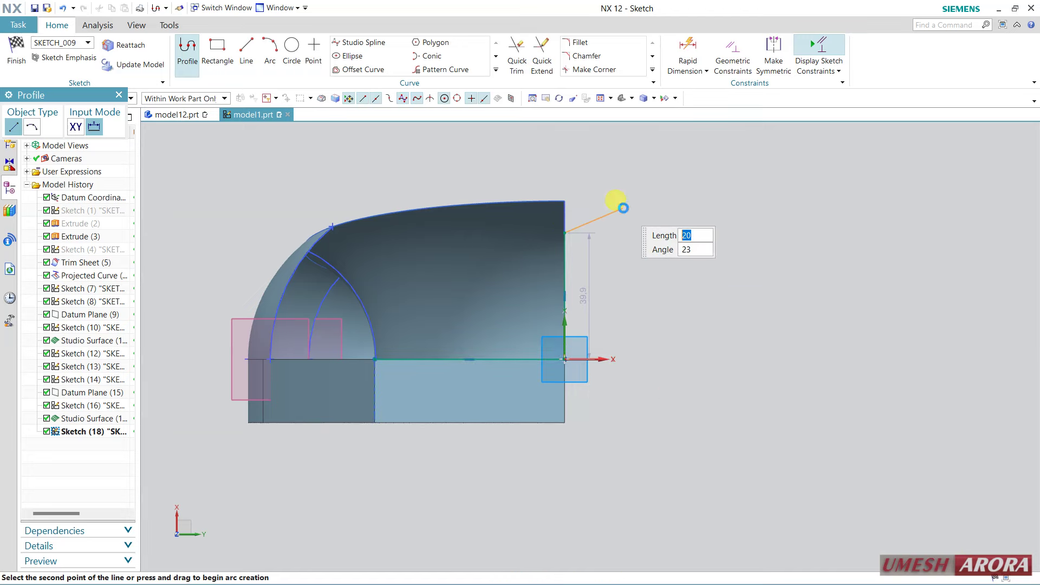
key(Escape)
double_click(586, 281)
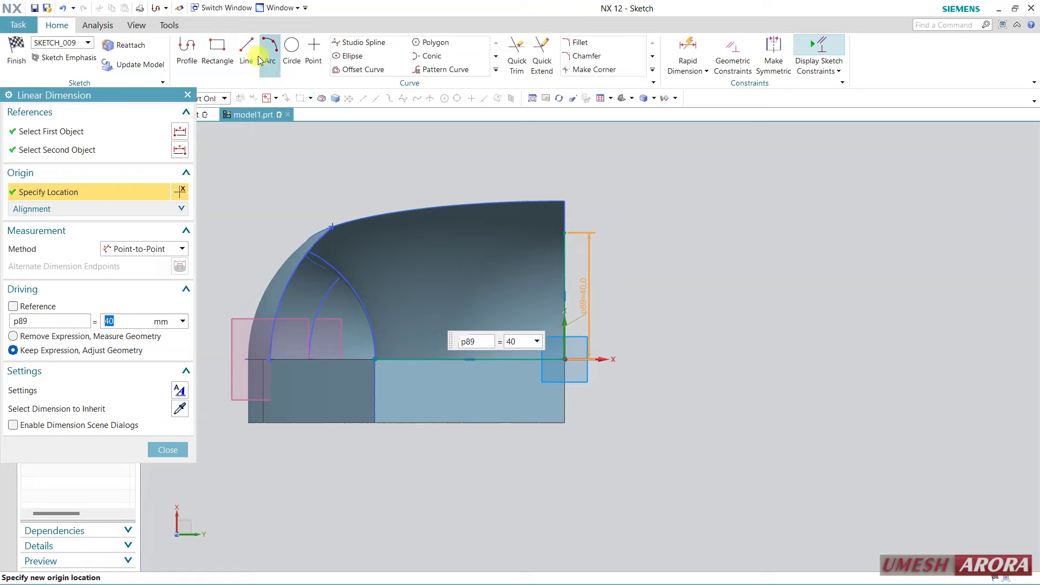
Draw an 18 mm horizontal line from the top of the vertical line.
click(245, 45)
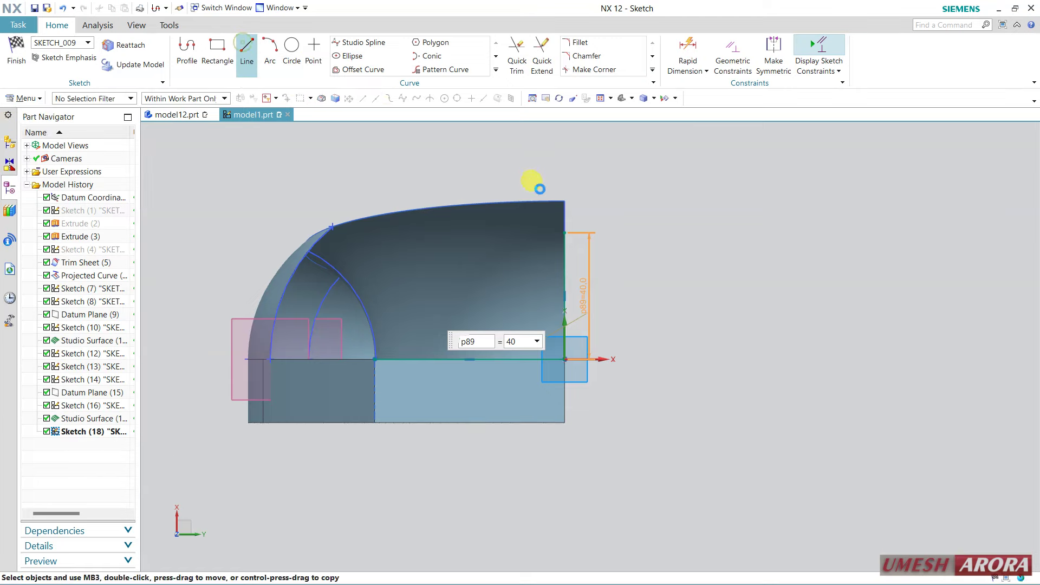
click(564, 233)
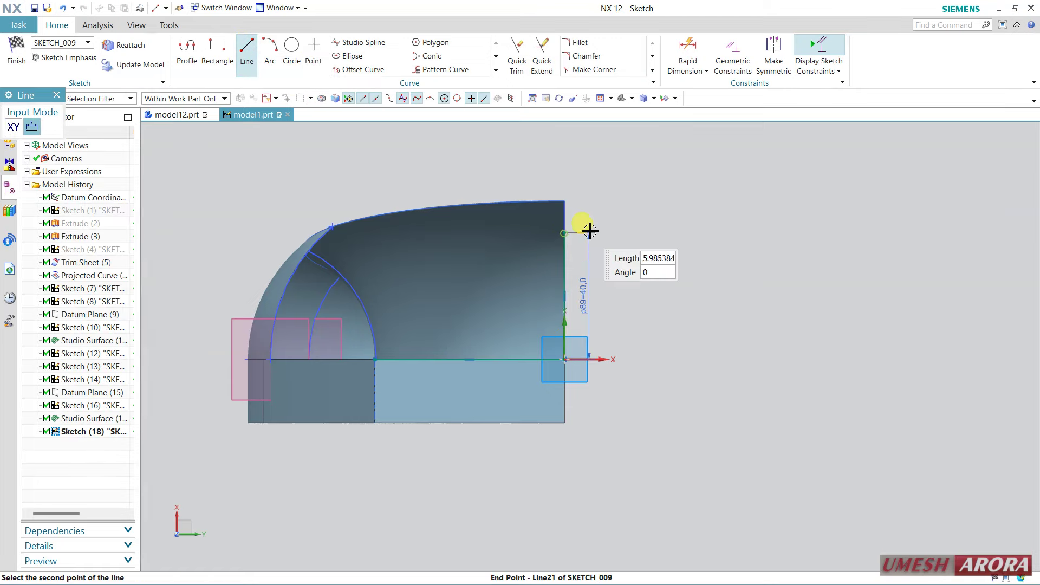
text(18)
click(621, 230)
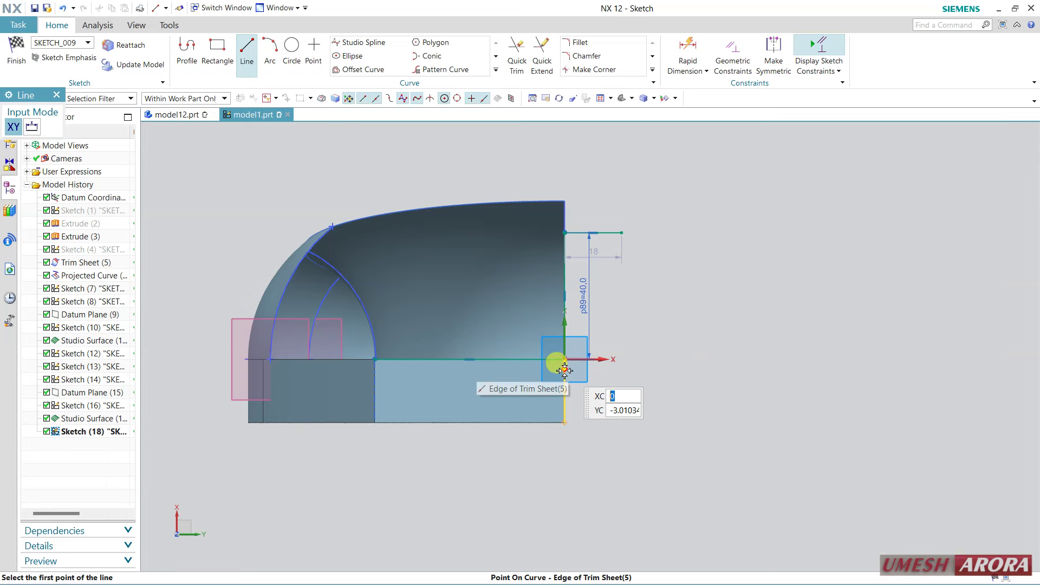
Draw a short upright where the inner arc meets the base and dimension it 5 mm.
click(374, 360)
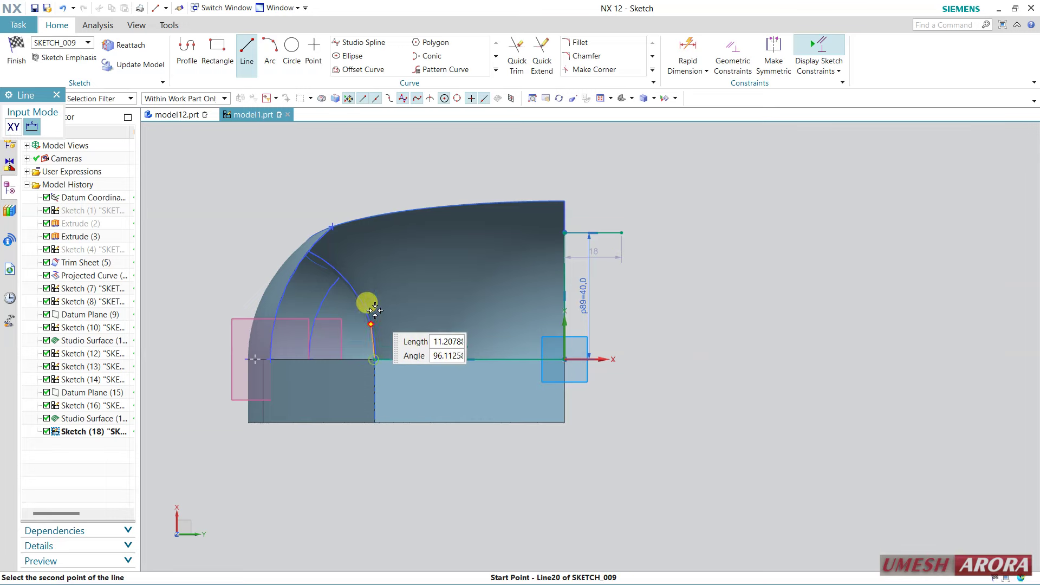
click(374, 283)
key(Escape)
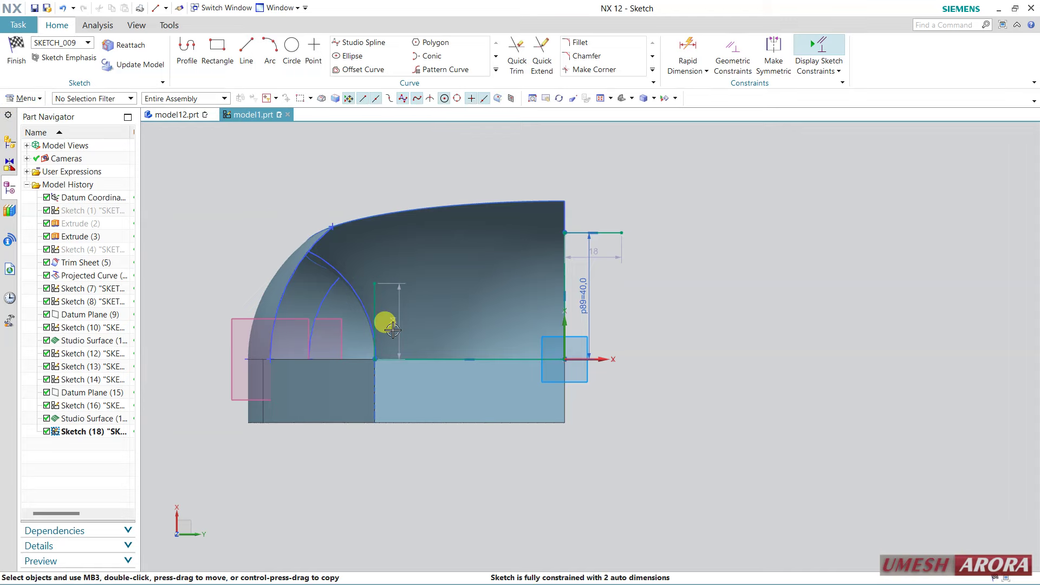
double_click(401, 320)
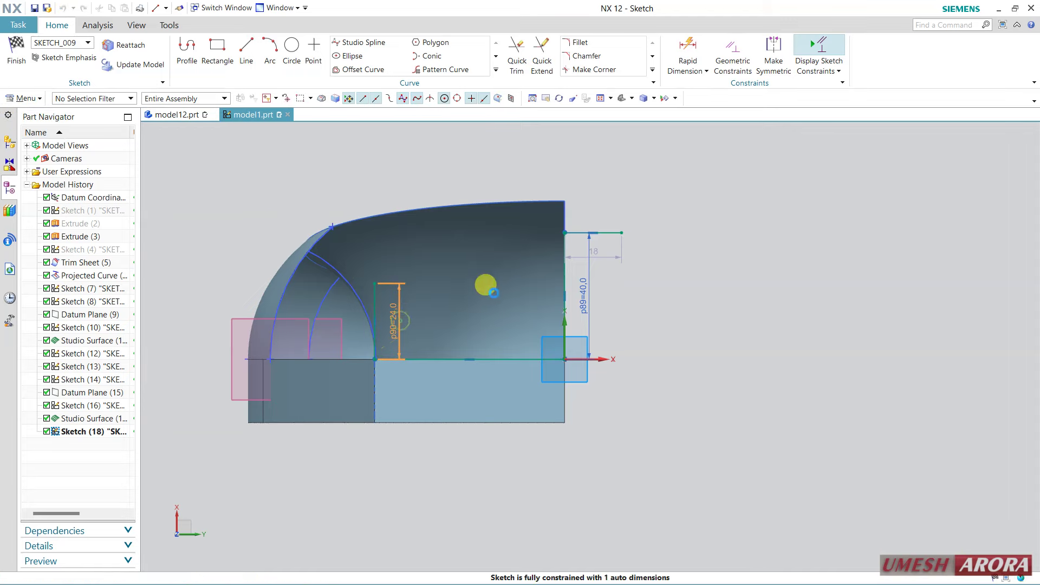
click(269, 51)
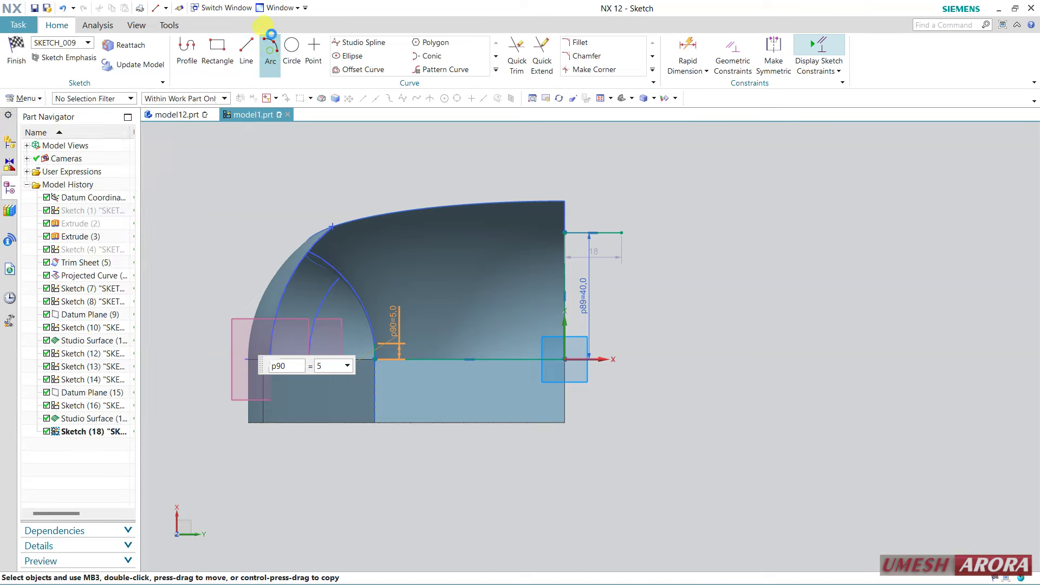
Draw a three-point arc from the 5 mm upright's top to the 18 mm line's start.
click(375, 343)
click(563, 233)
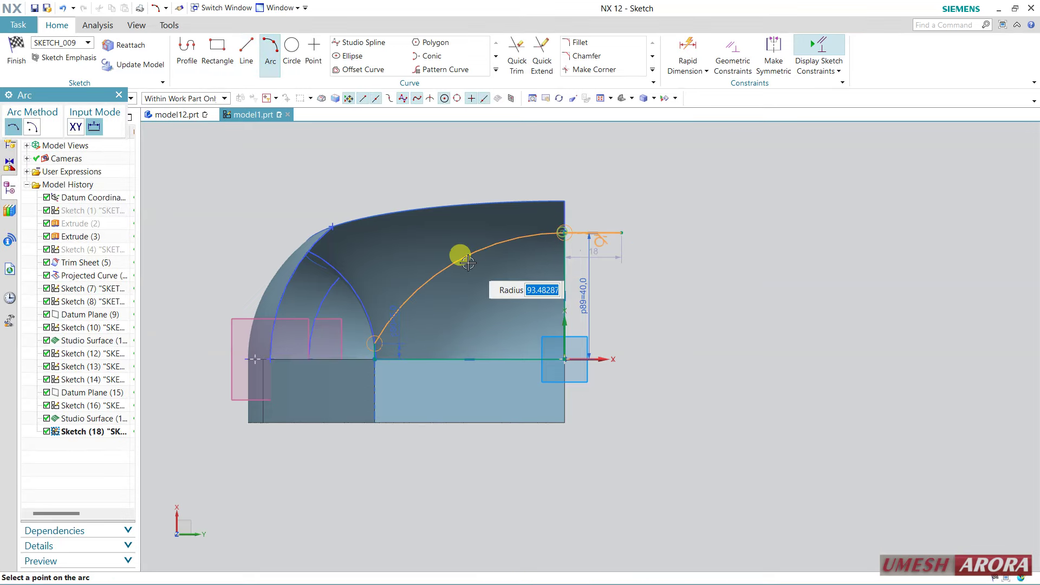
click(458, 261)
key(Escape)
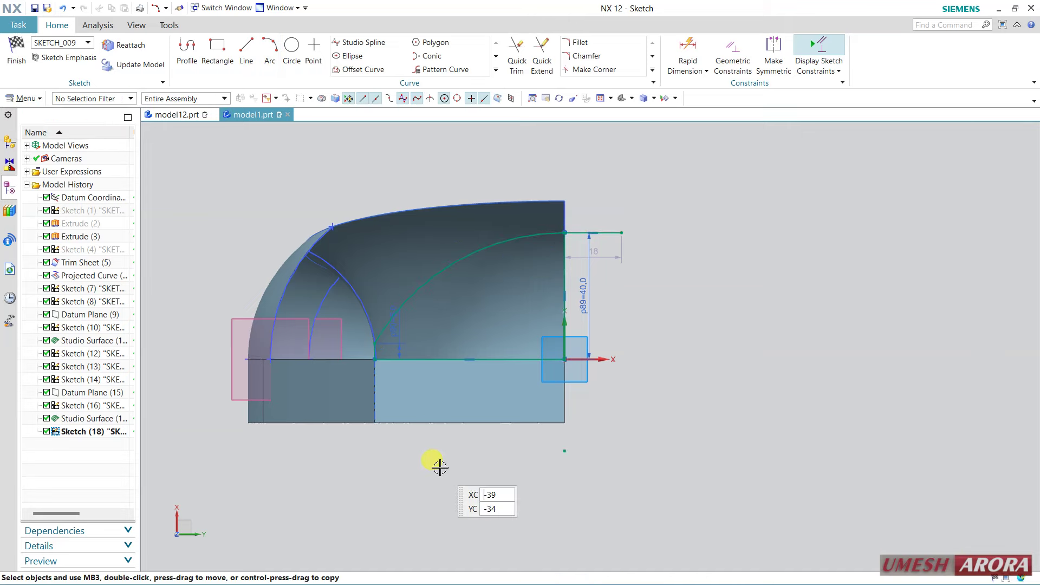
scroll(406, 380, up, 2)
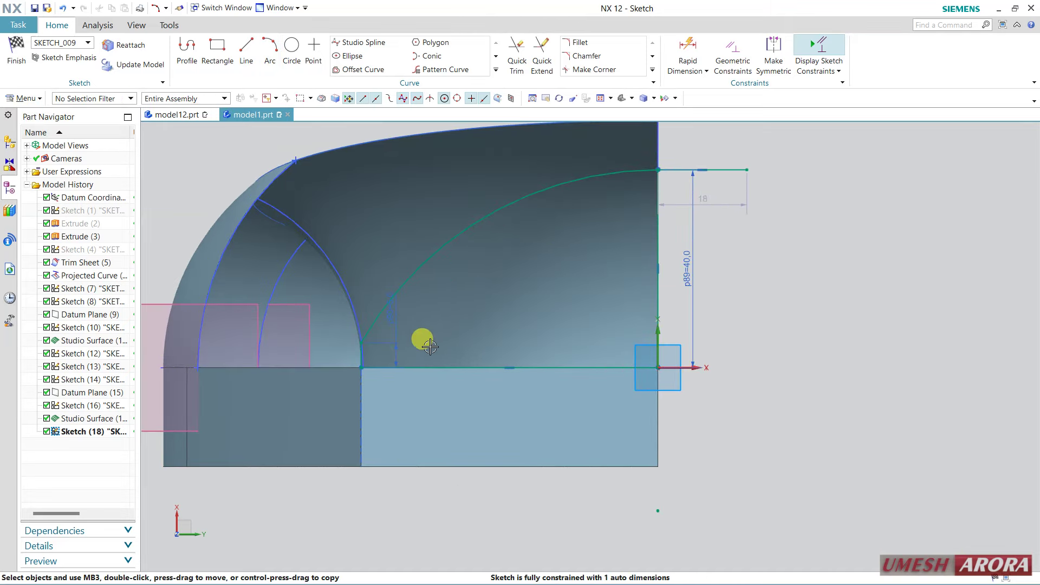
scroll(352, 350, up, 2)
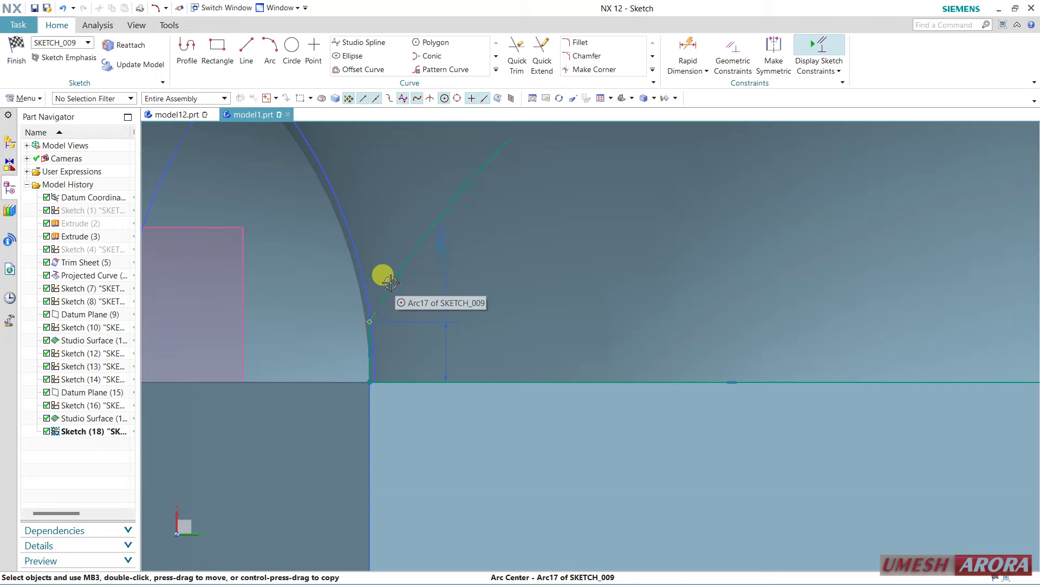
Constrain inner arc Arc17 to the short vertical line, accepting the over-constrained warning.
click(384, 279)
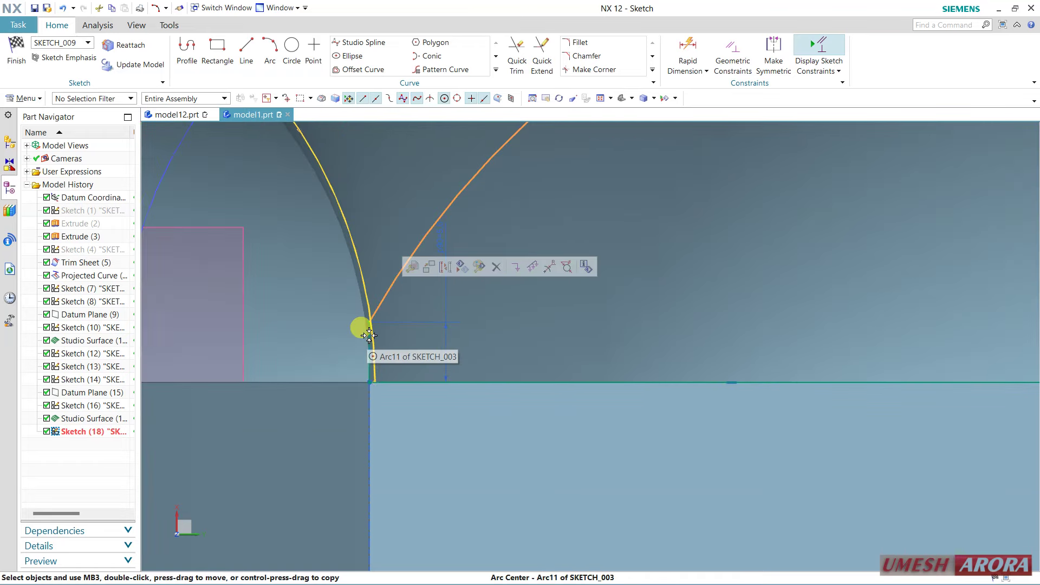
scroll(379, 355, up, 5)
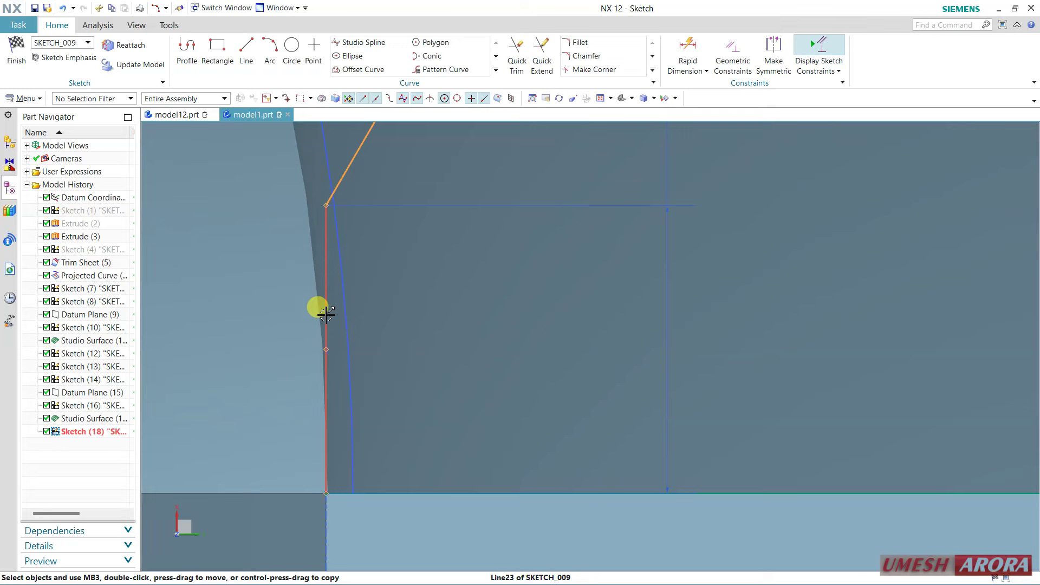
click(321, 307)
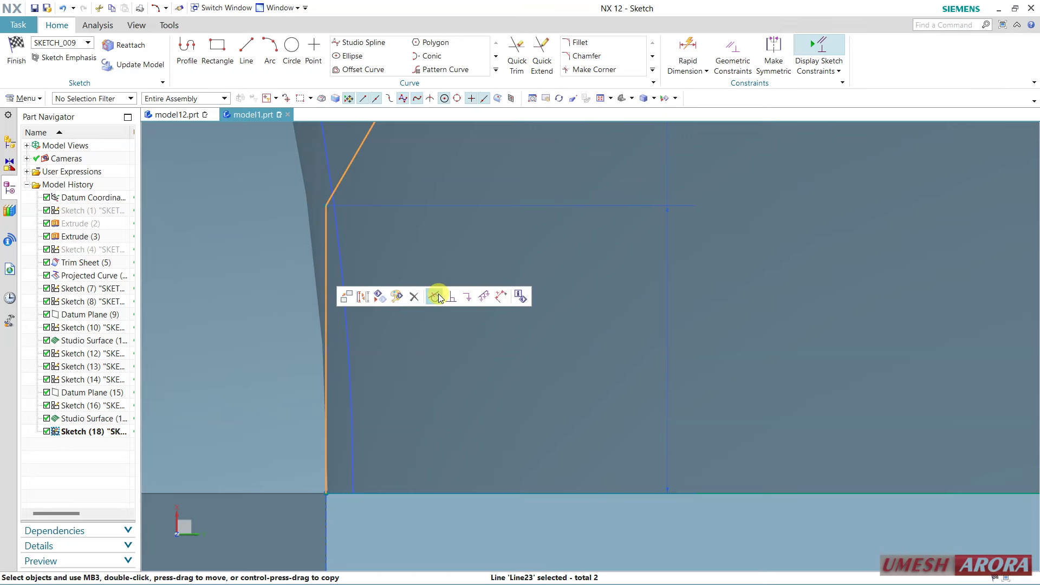
click(438, 298)
click(543, 334)
scroll(525, 325, down, 2)
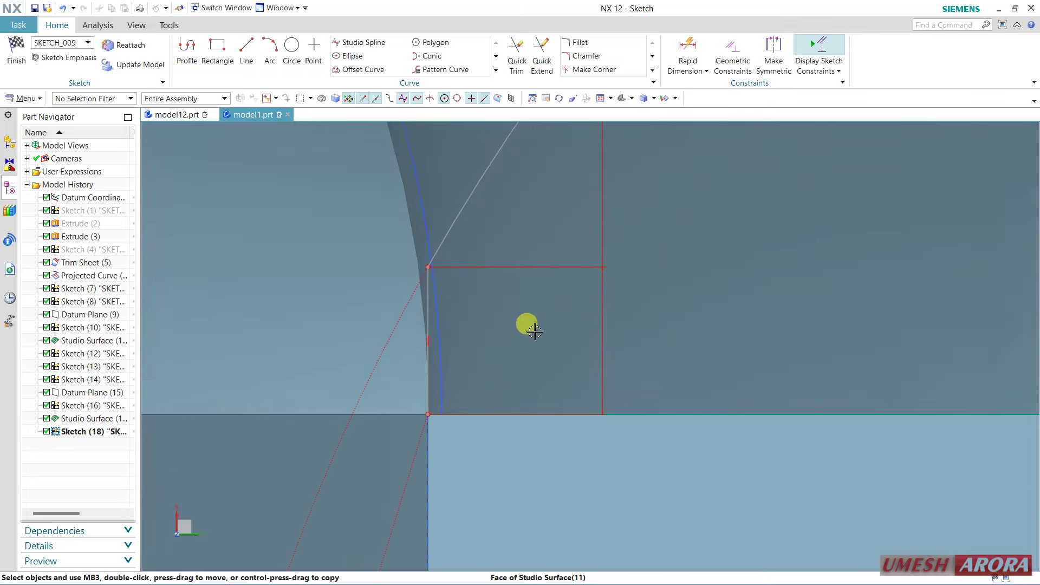
scroll(526, 326, down, 3)
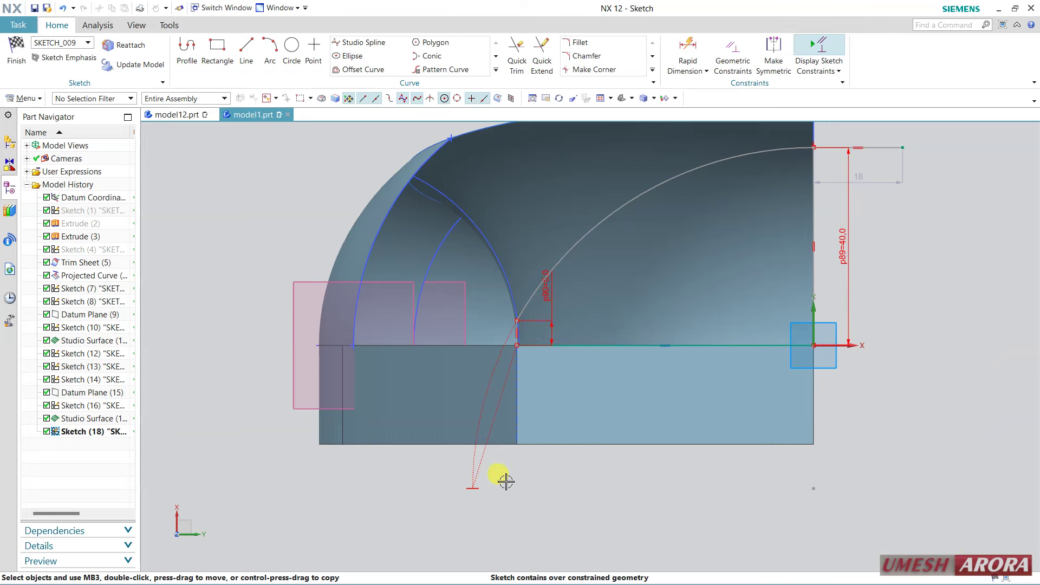
Delete the old arc and the 5.0 height dimension, restoring the p90 dimension.
click(543, 283)
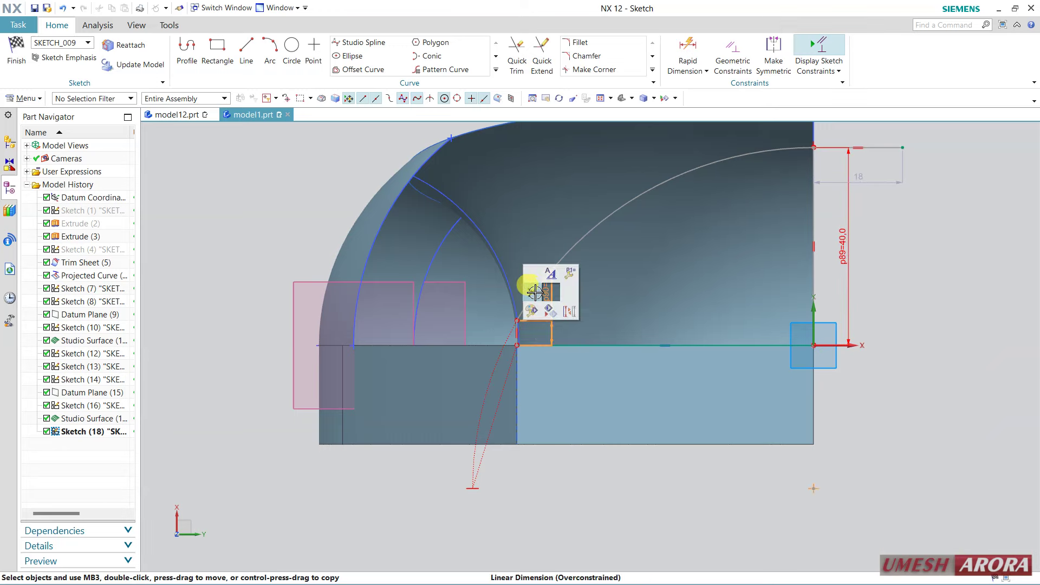
key(Delete)
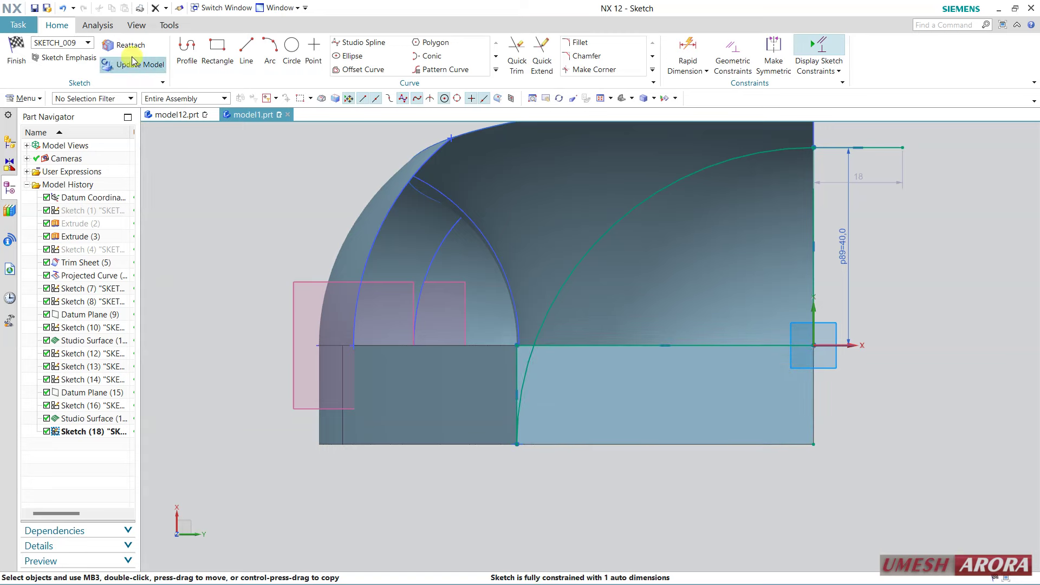
click(64, 9)
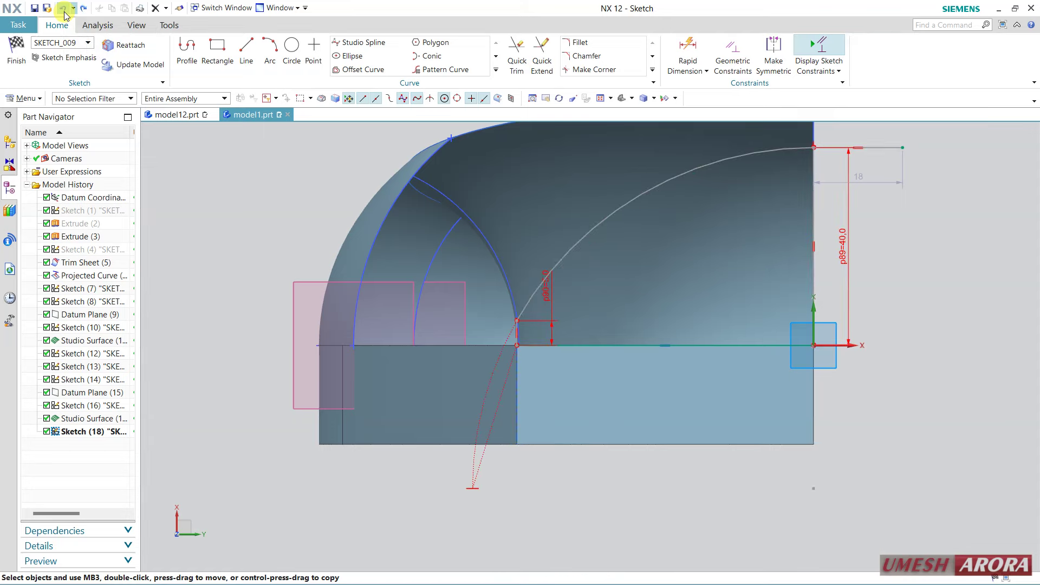
click(558, 249)
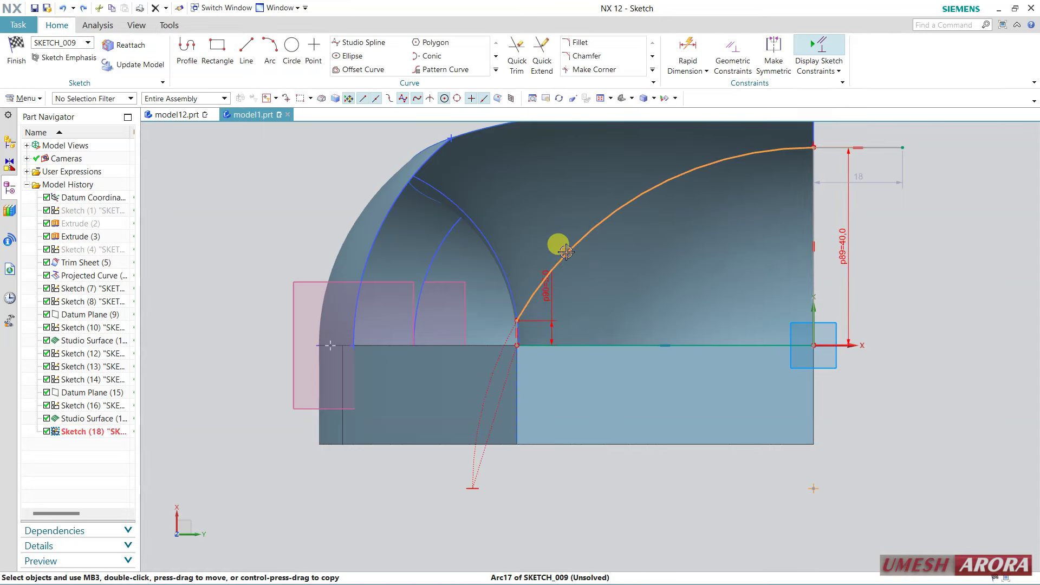
click(547, 251)
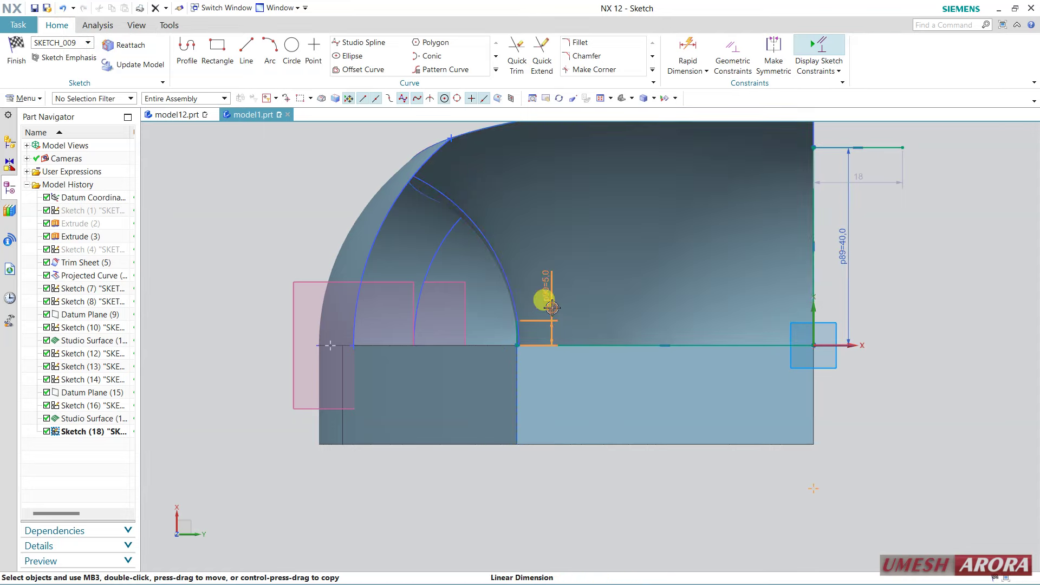
click(552, 307)
shift+middle_drag(571, 274, 472, 313)
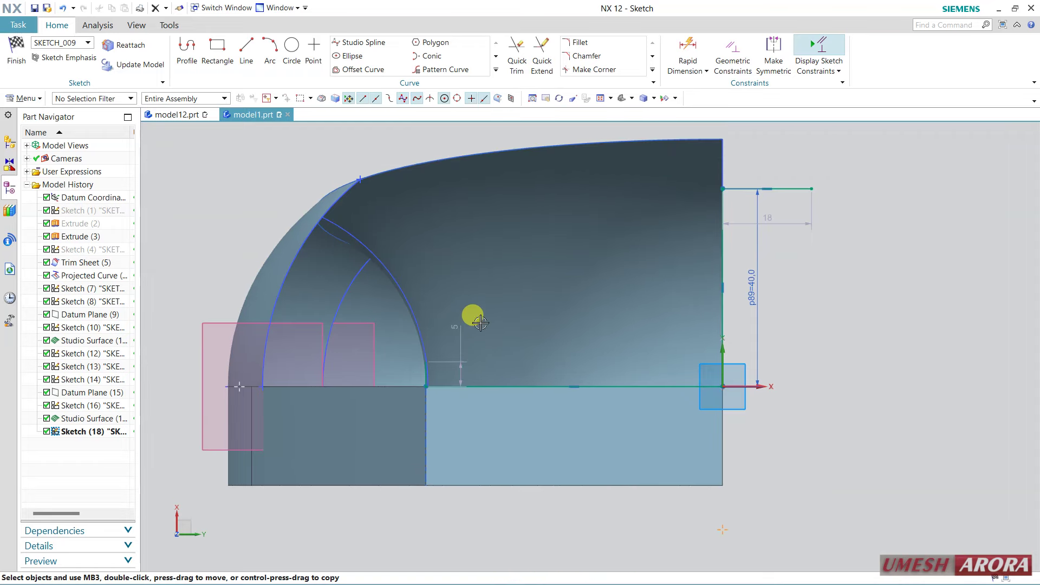
Draw a 3-point arc from the short line's top to a point on the surface.
click(269, 52)
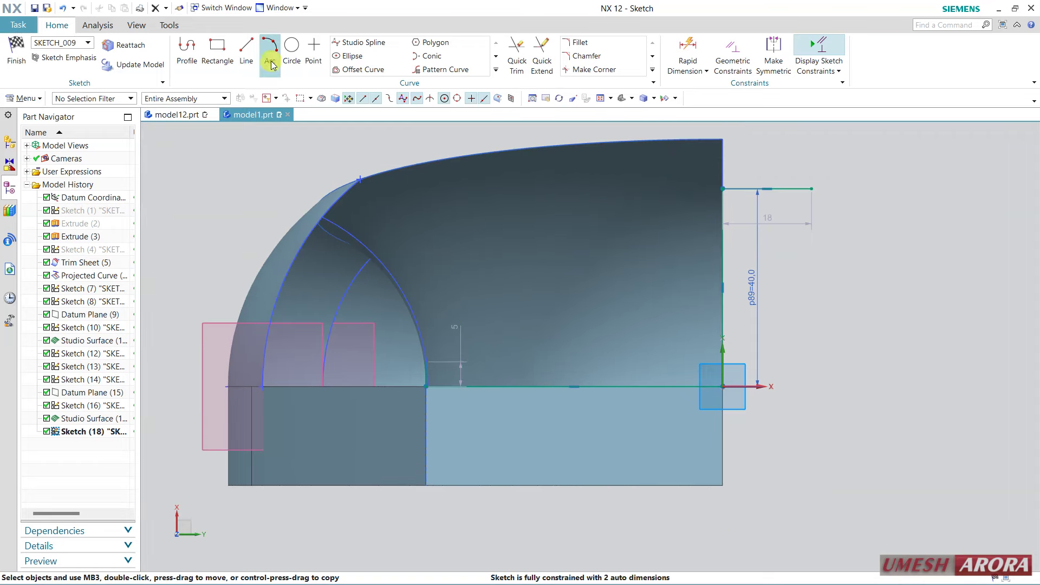
click(425, 362)
click(504, 240)
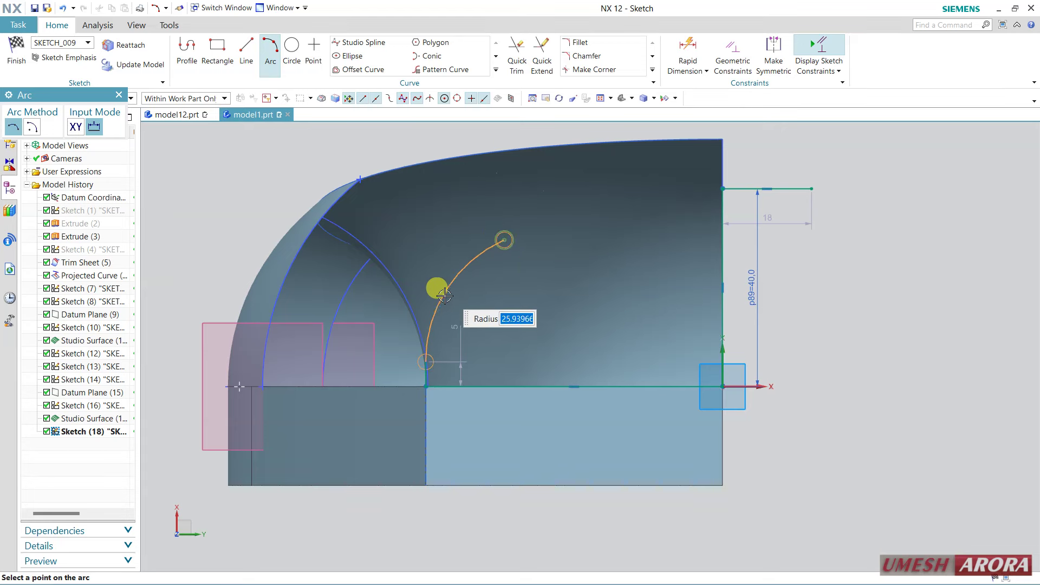
click(432, 301)
key(Escape)
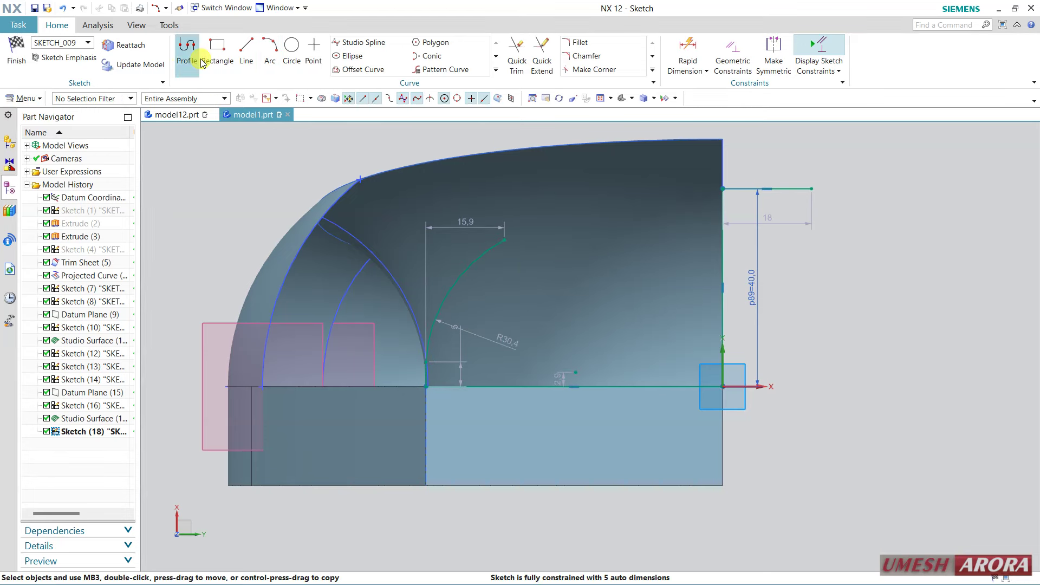
Draw a second arc from the upper-right corner to the first arc's top.
click(271, 49)
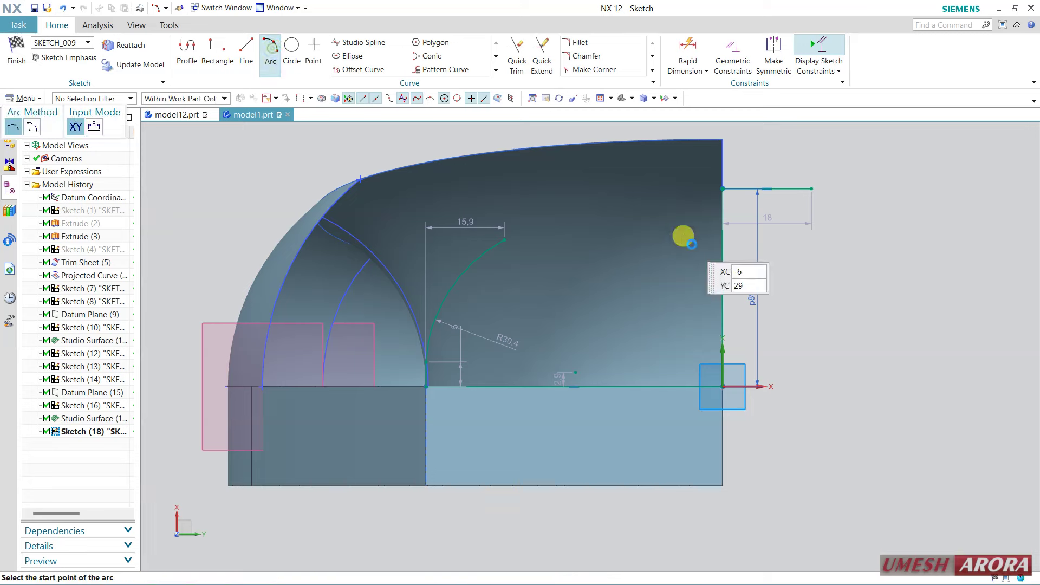
click(723, 187)
click(274, 54)
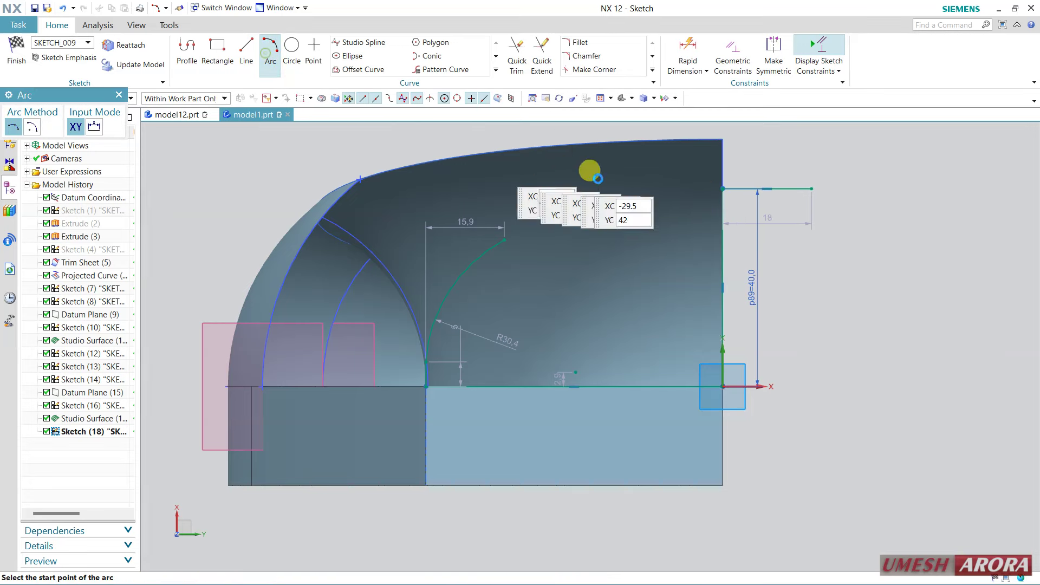
click(723, 188)
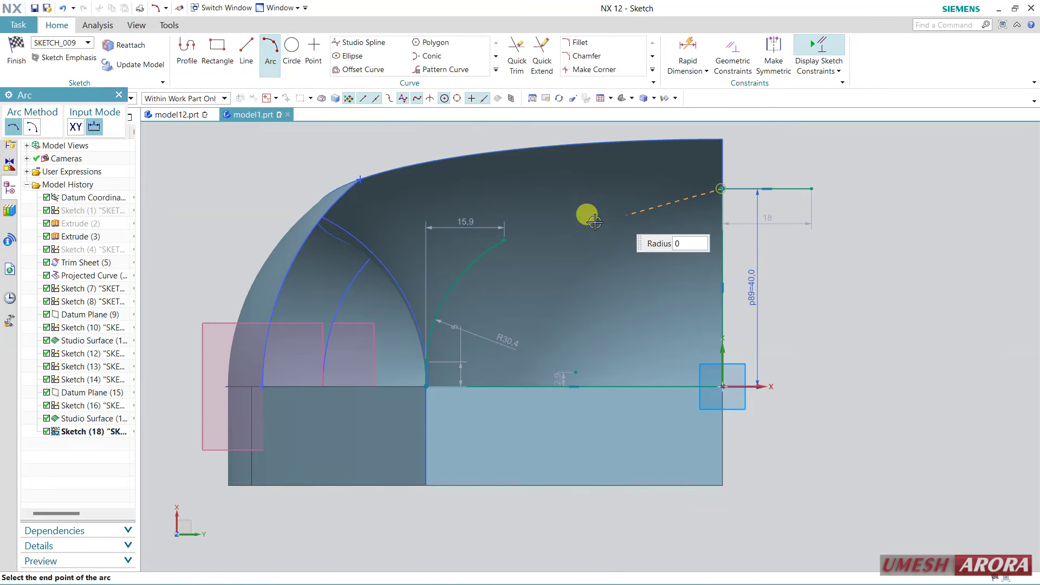
click(505, 239)
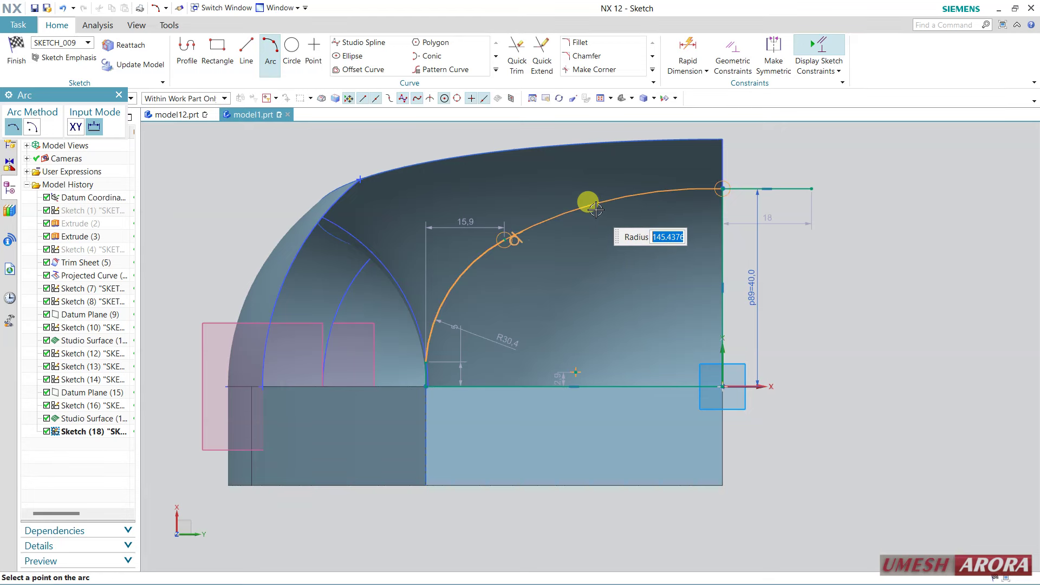
click(596, 209)
key(Escape)
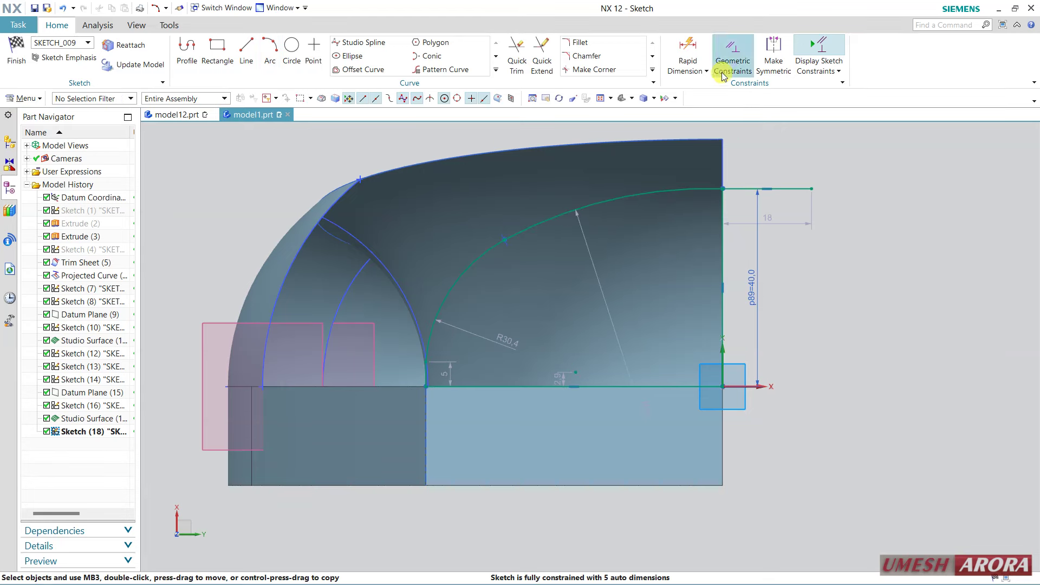
Add Tangent constraints: lower arc to the short line, and lower arc to upper arc.
click(731, 61)
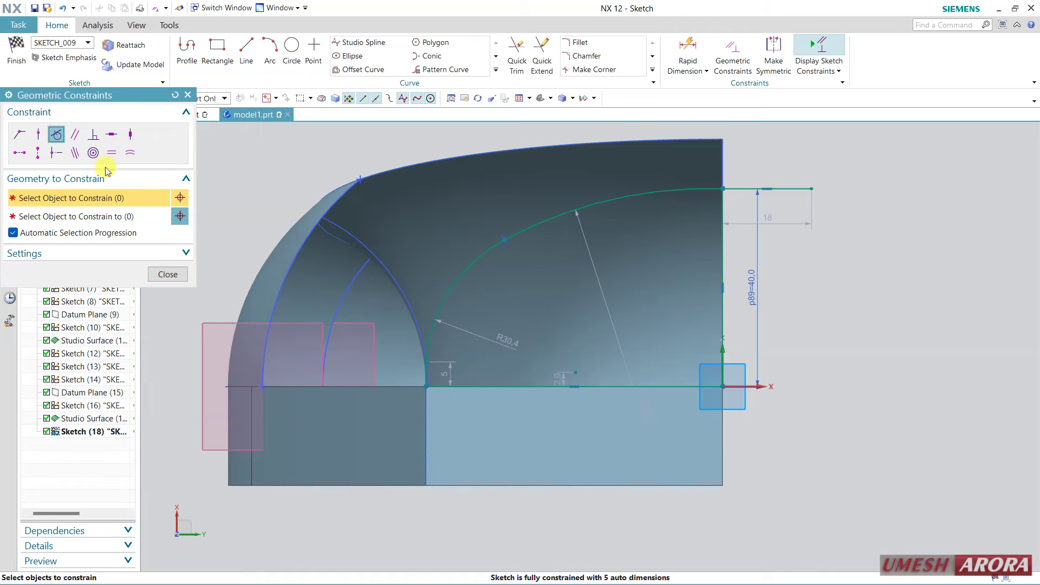
click(422, 374)
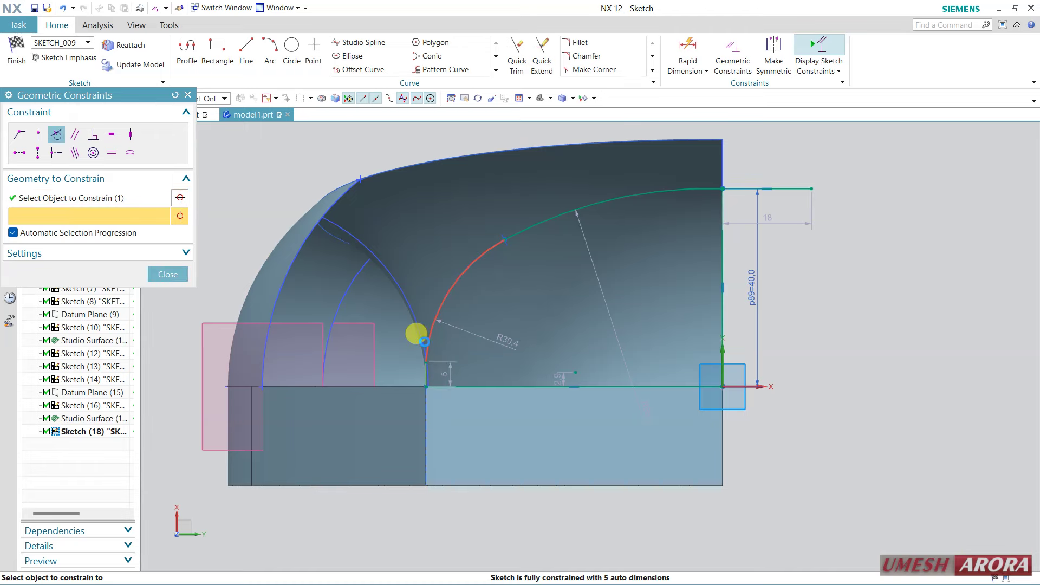
click(330, 340)
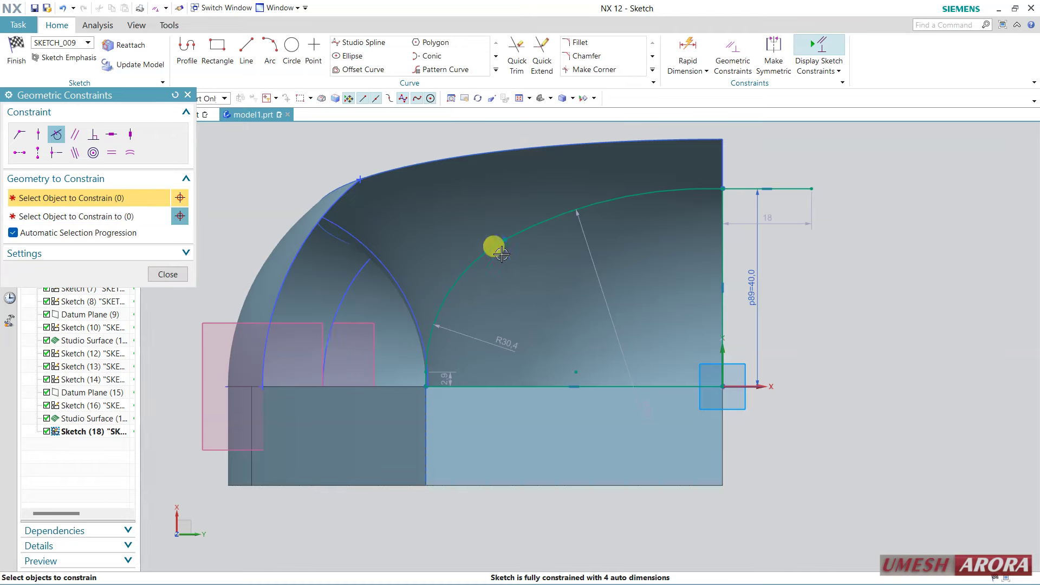
click(542, 221)
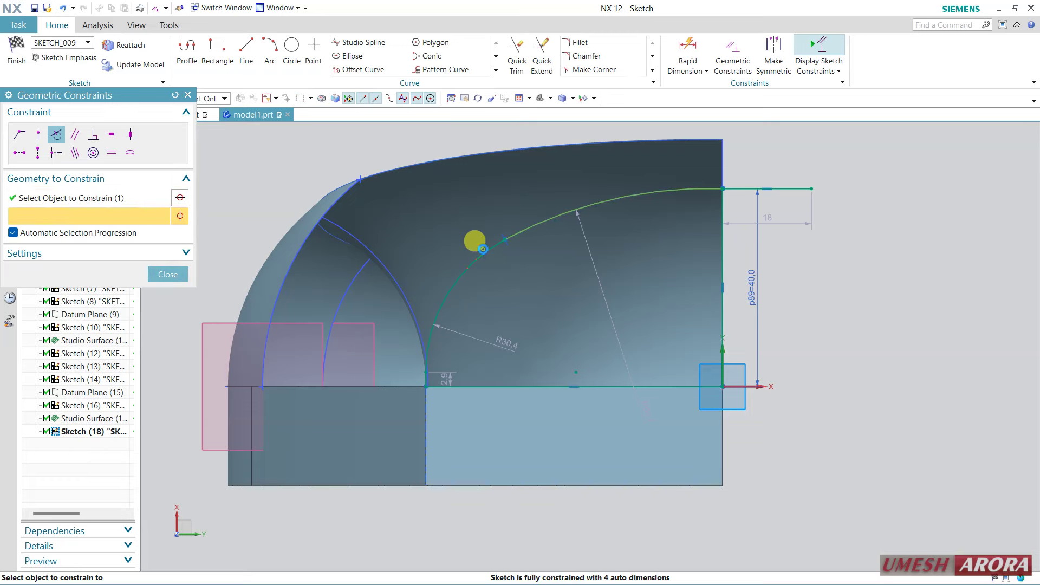
click(483, 249)
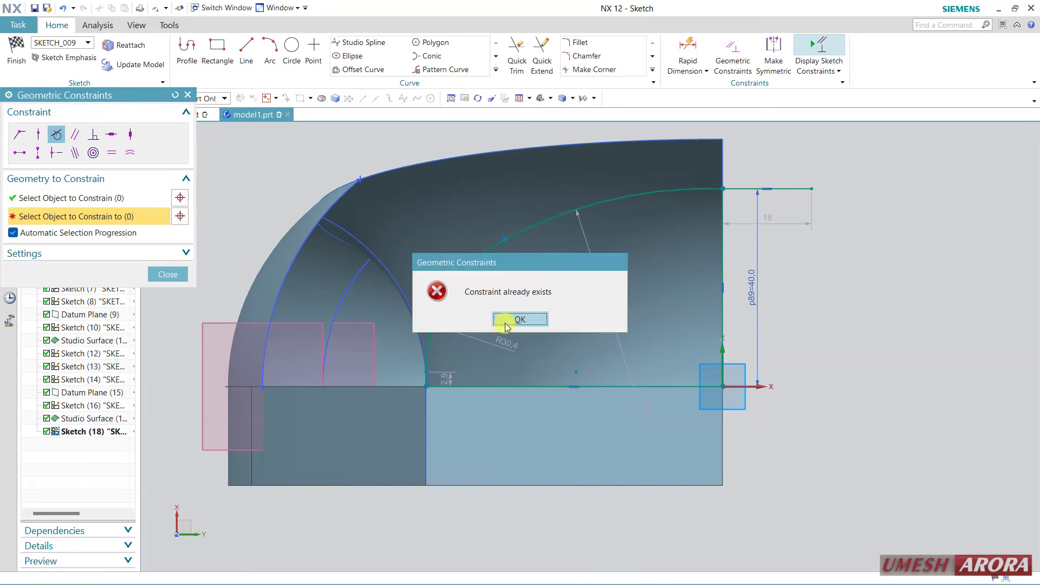
click(519, 320)
click(726, 189)
click(676, 182)
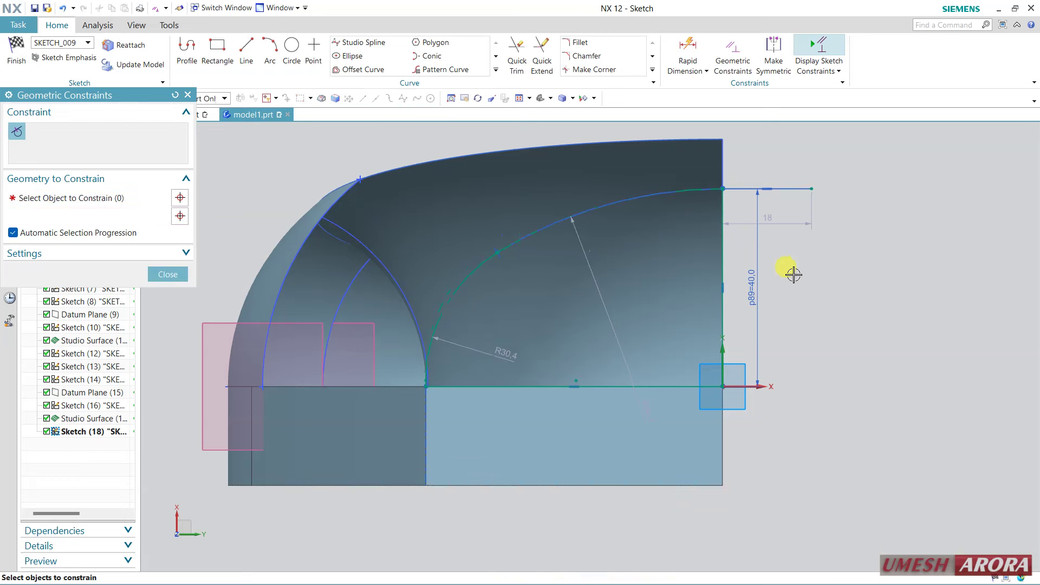
click(169, 274)
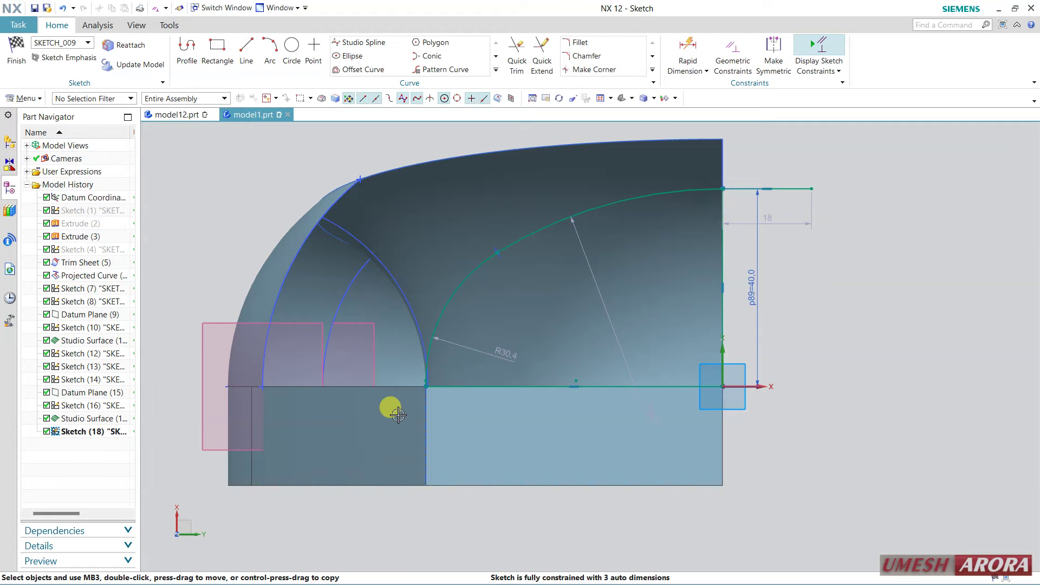
Zoom in to inspect the short vertical line and the constrained arcs.
scroll(391, 407, up, 5)
scroll(488, 379, up, 2)
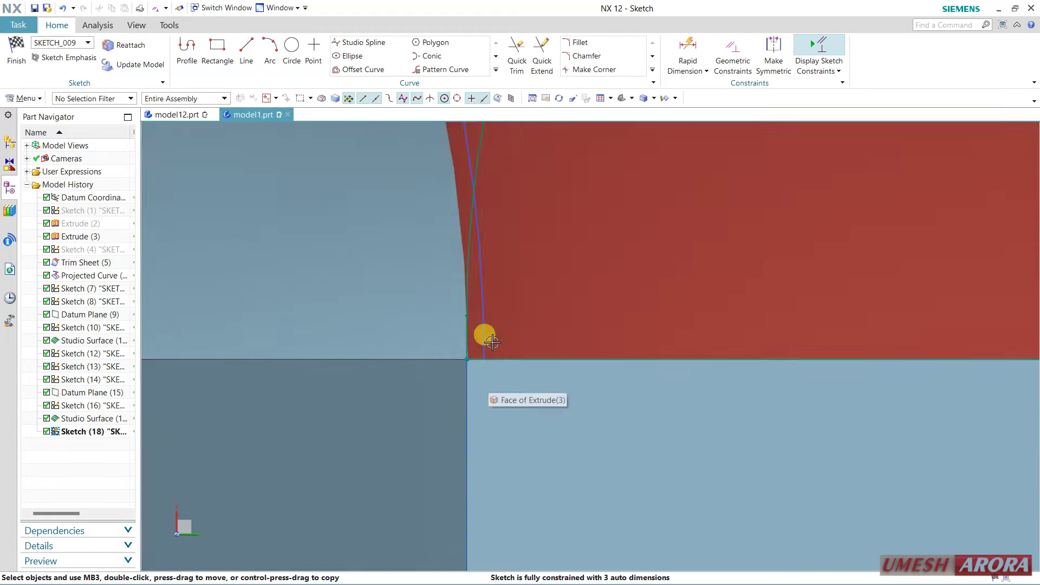
scroll(448, 318, up, 2)
click(457, 314)
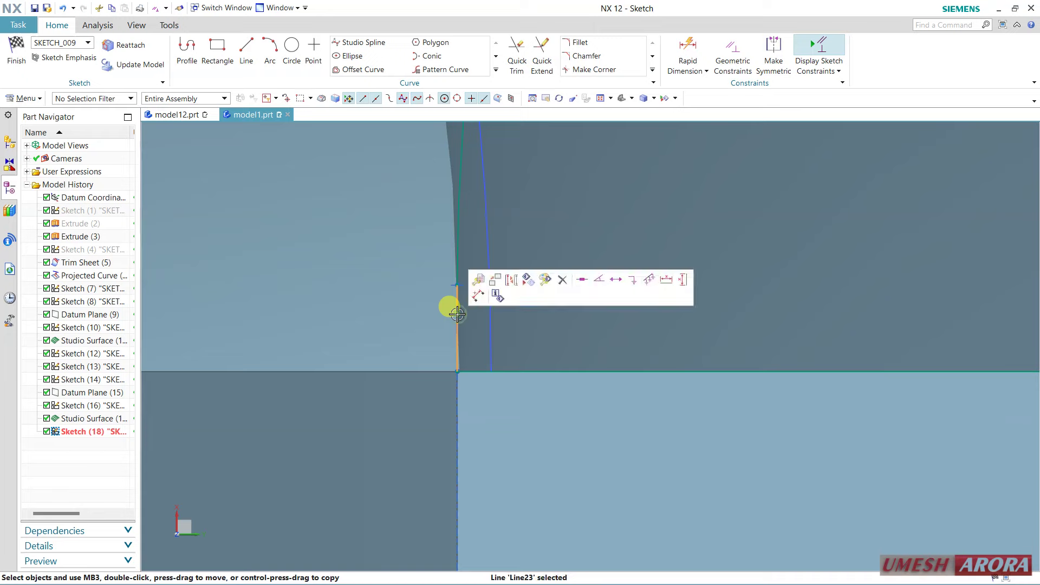
scroll(487, 404, down, 1)
scroll(488, 405, down, 2)
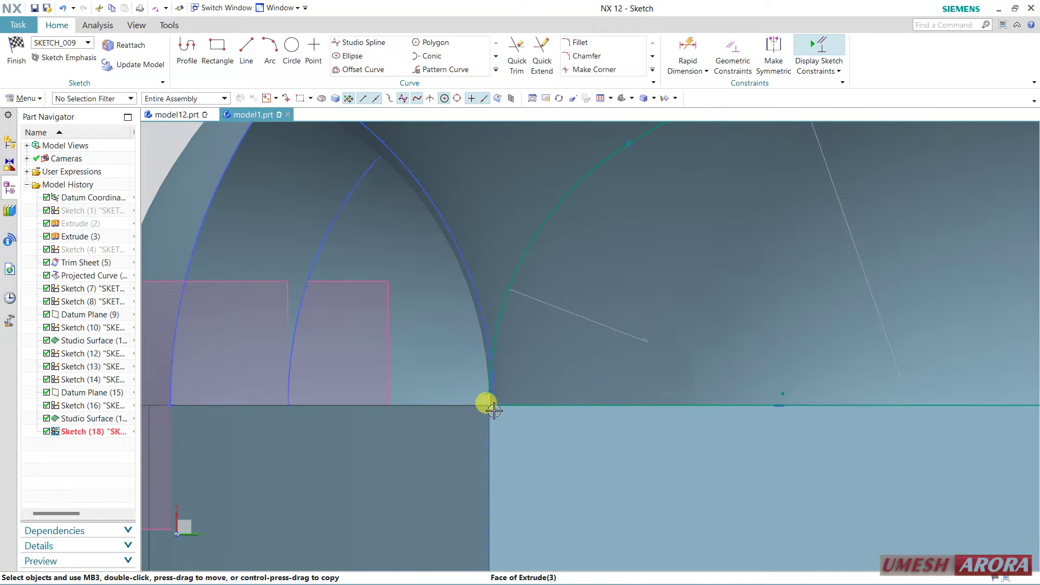
scroll(490, 408, down, 2)
scroll(494, 412, down, 2)
scroll(540, 360, up, 2)
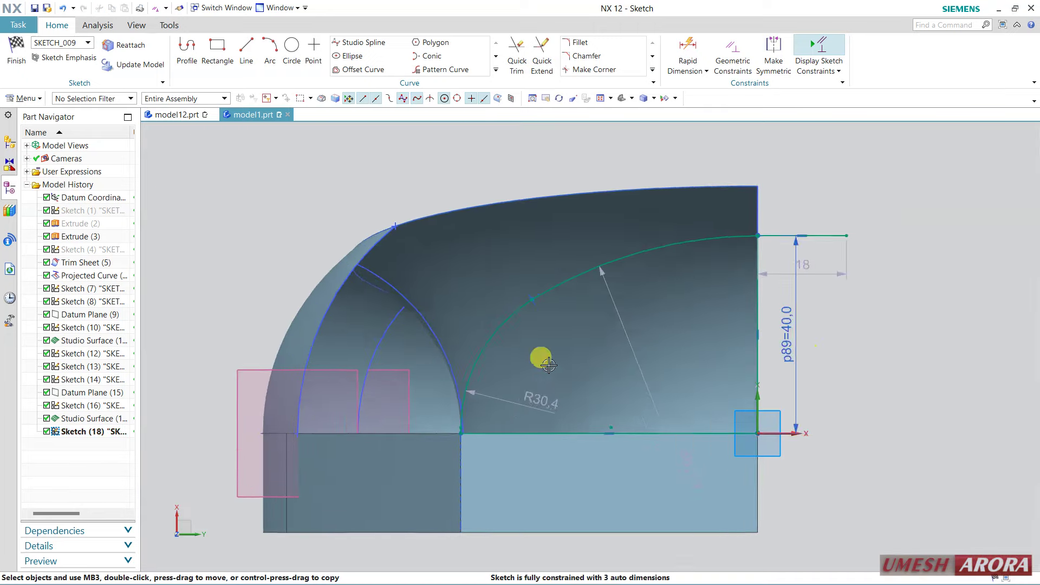
scroll(525, 395, up, 1)
Set the inner arc's radius dimension p90 to 25.
double_click(612, 367)
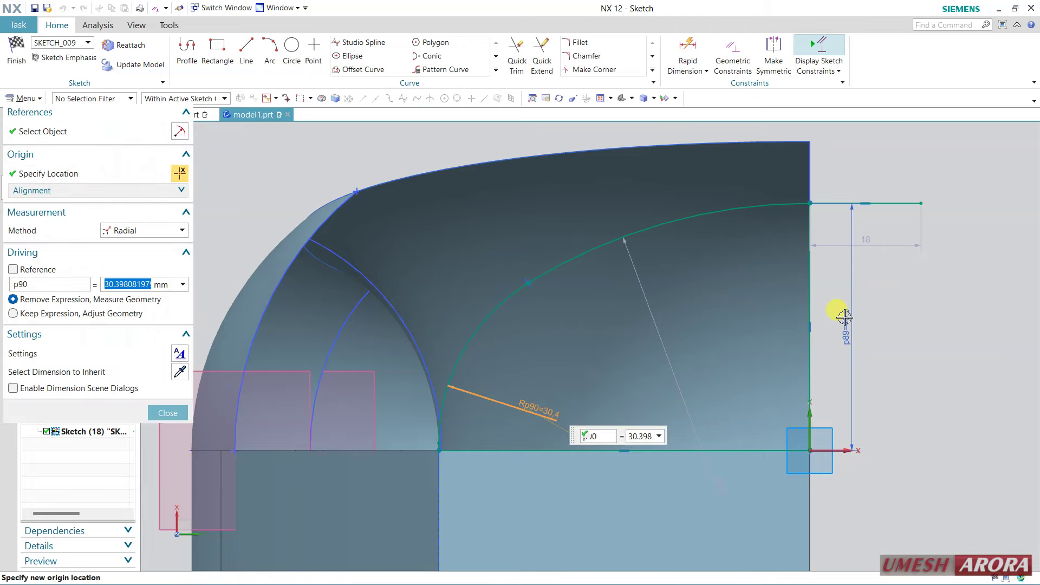
text(50)
key(Return)
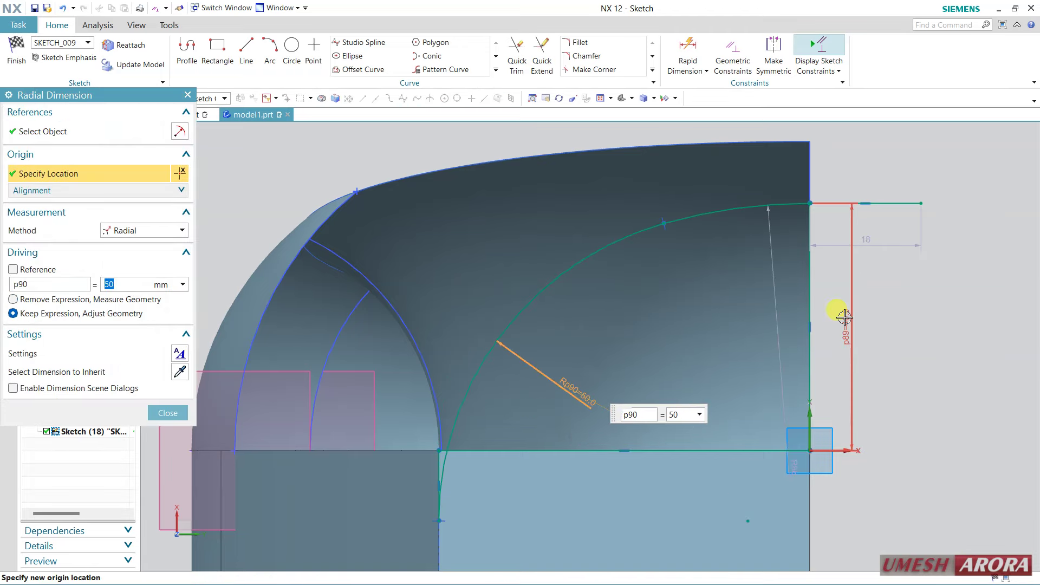
key(Return)
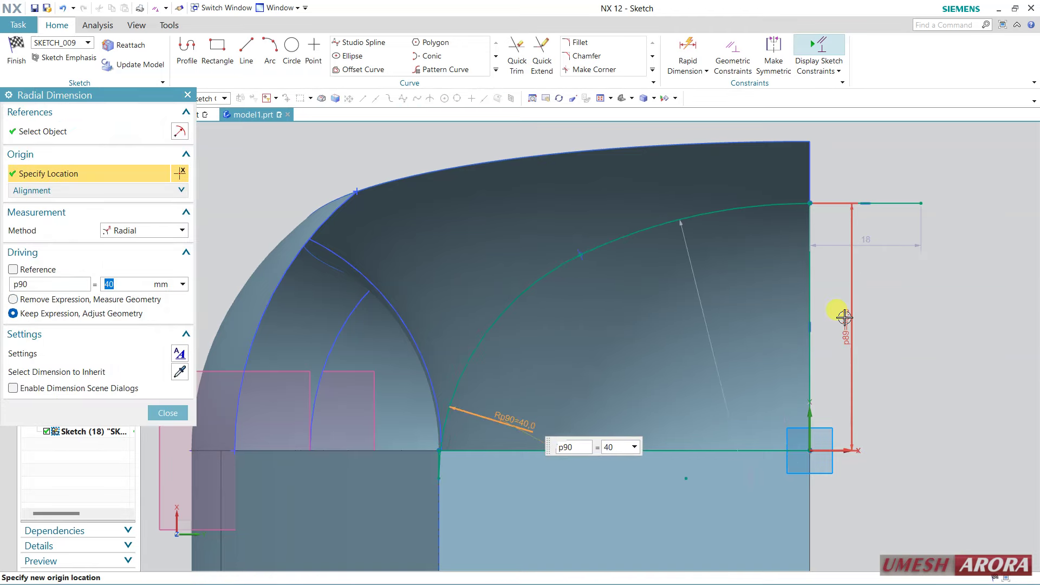
text(0)
key(Return)
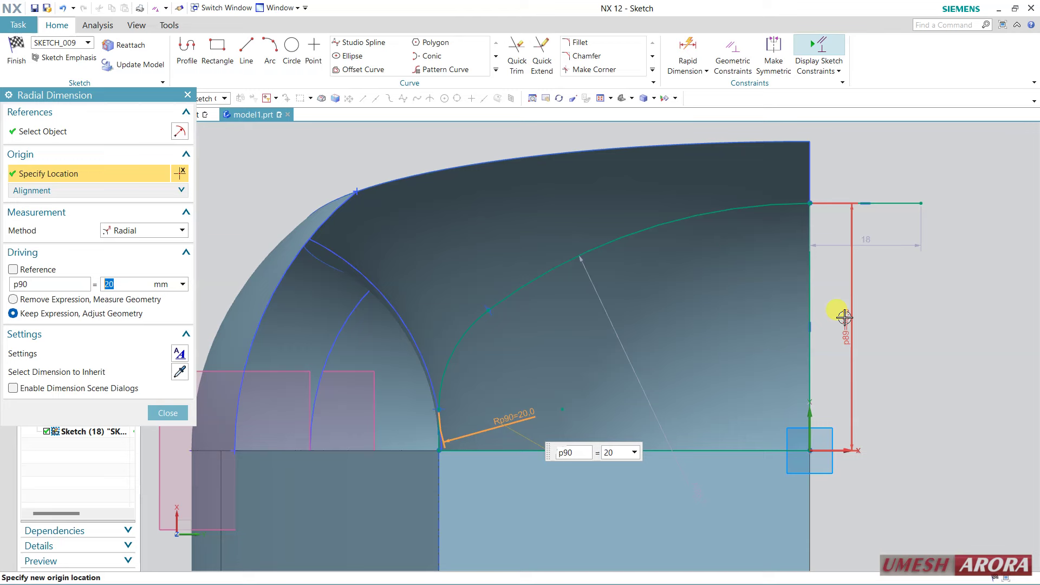
text(25)
key(Return)
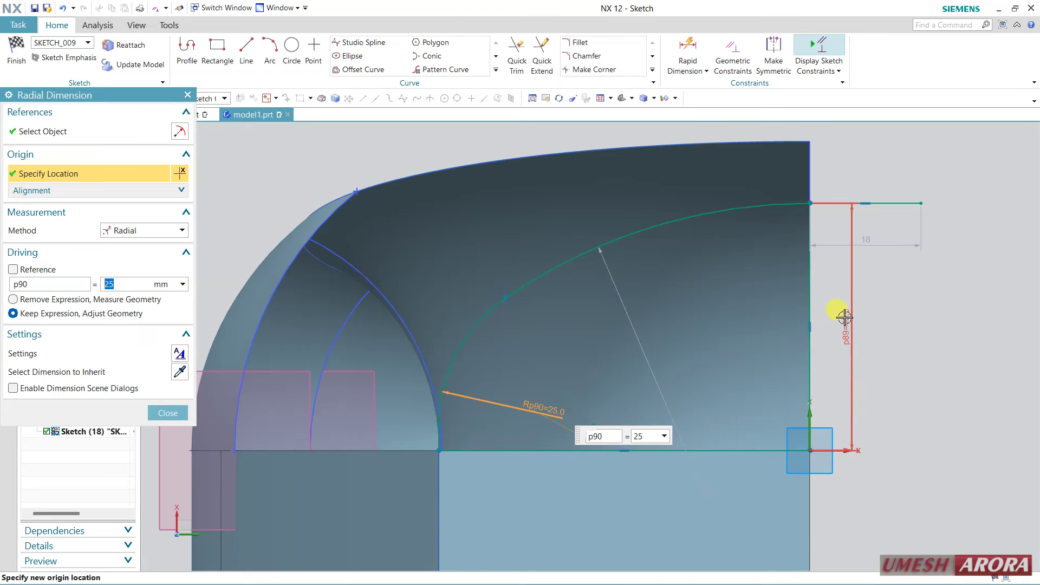
click(157, 414)
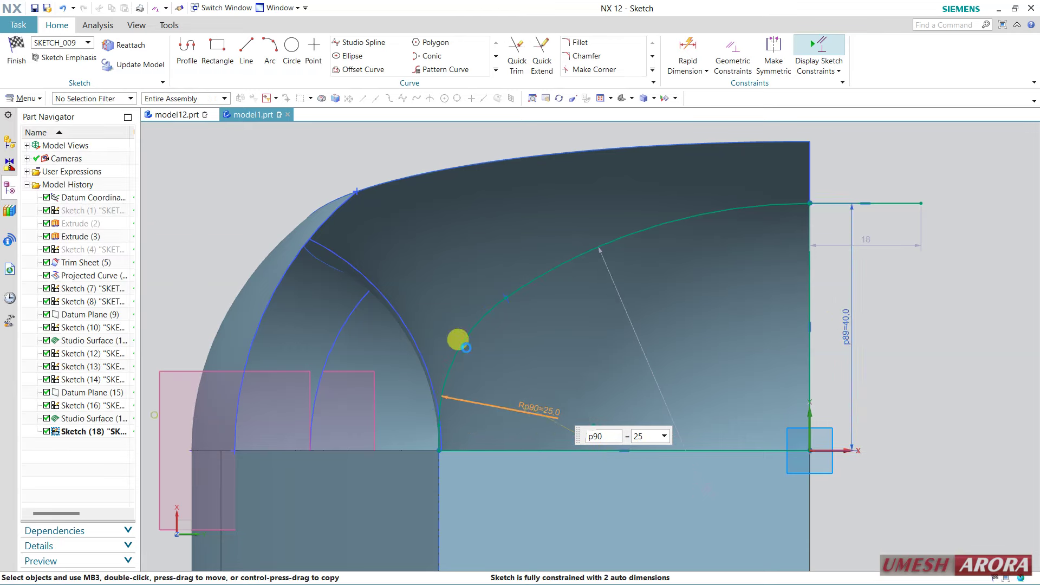
Set p91 to 20 mm, give the large arc R90, and make the top line reference.
double_click(879, 239)
text(20)
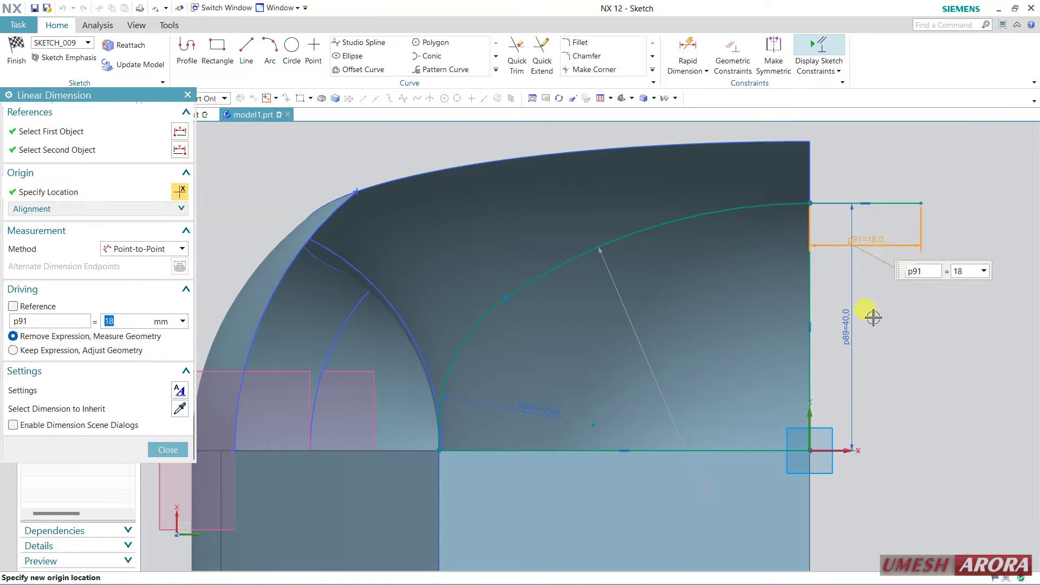
middle_click(952, 344)
click(627, 310)
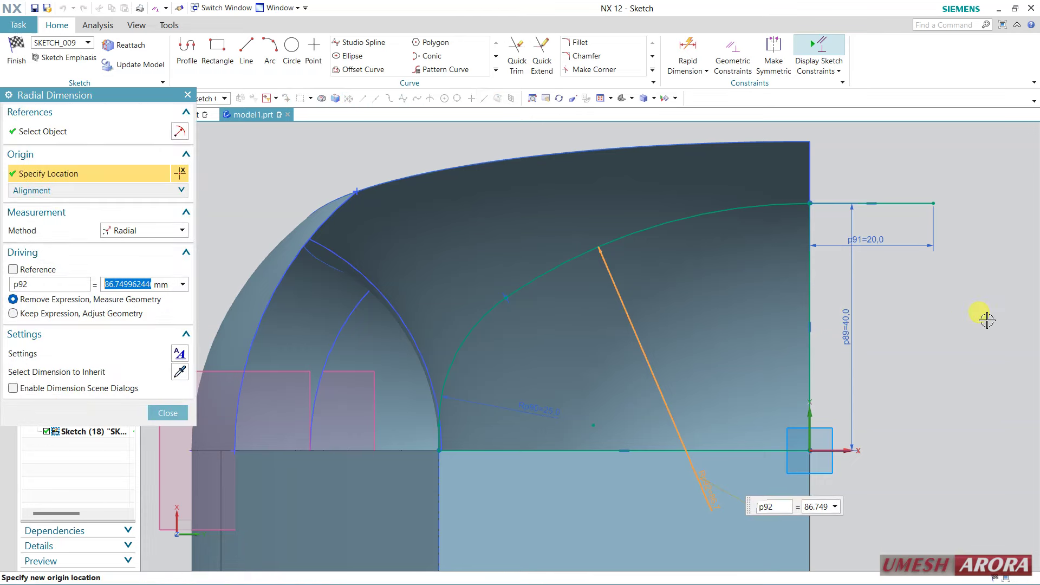
text(90)
key(Return)
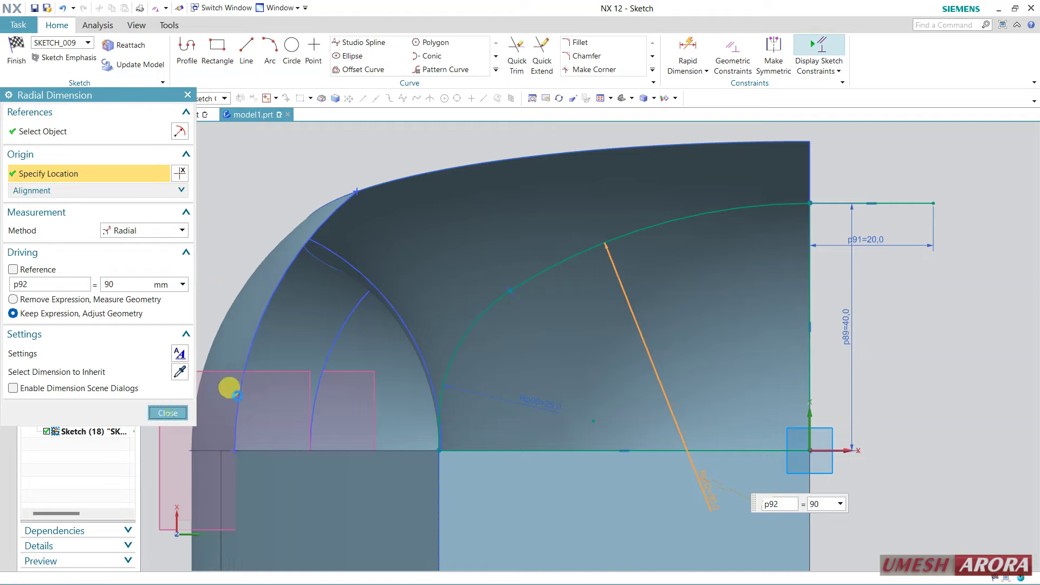
middle_click(380, 352)
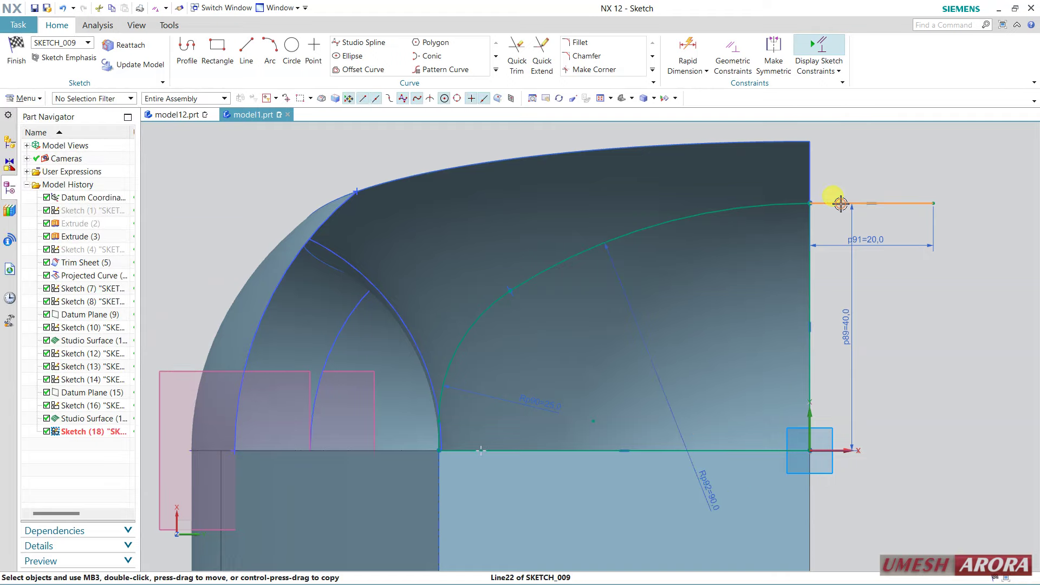
click(842, 203)
click(855, 226)
scroll(946, 330, down, 3)
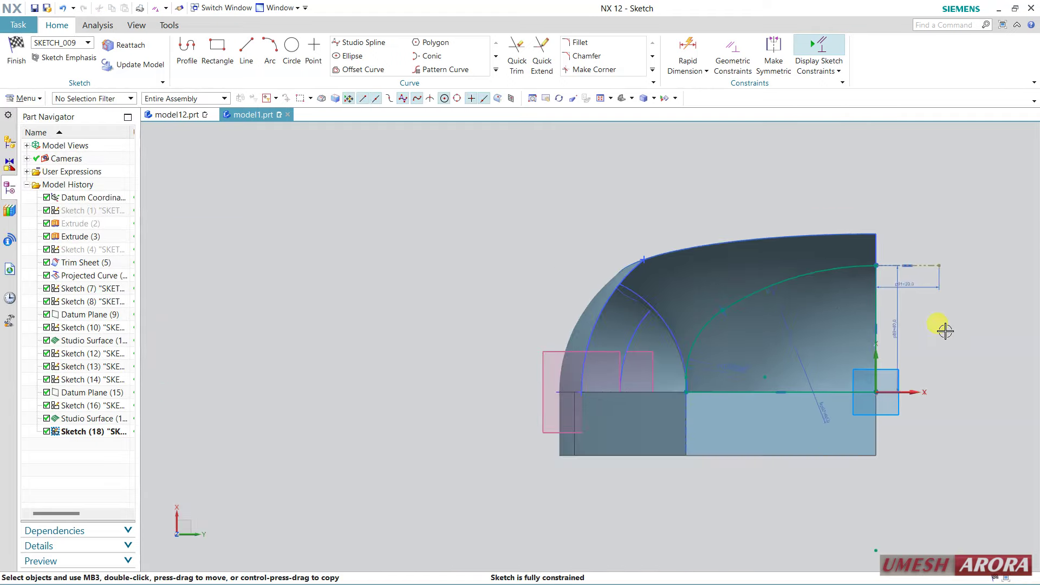
Finish the sketch and create a Bounded Plane from the connected arc-region curves.
click(14, 57)
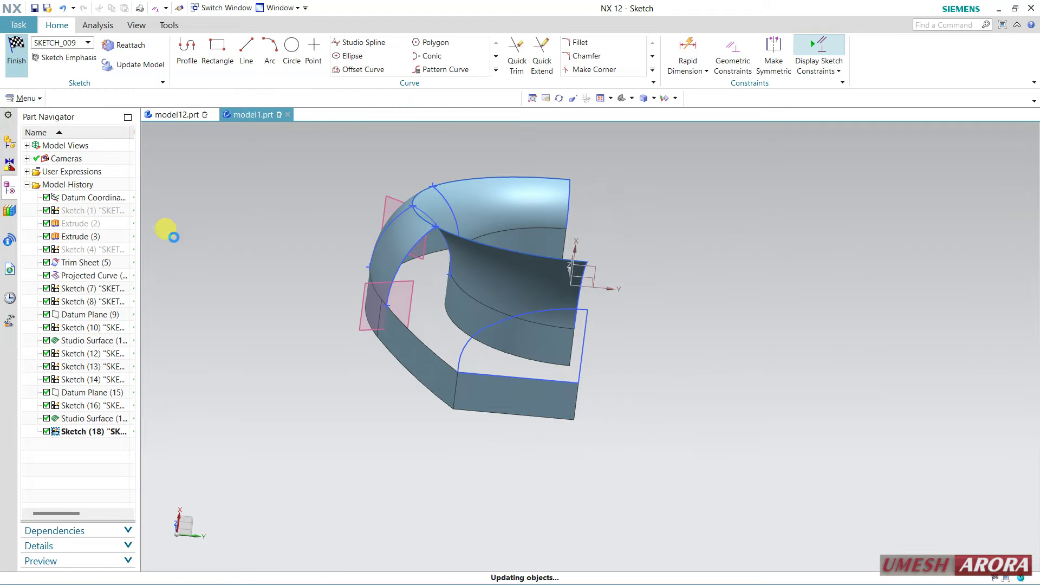
click(182, 27)
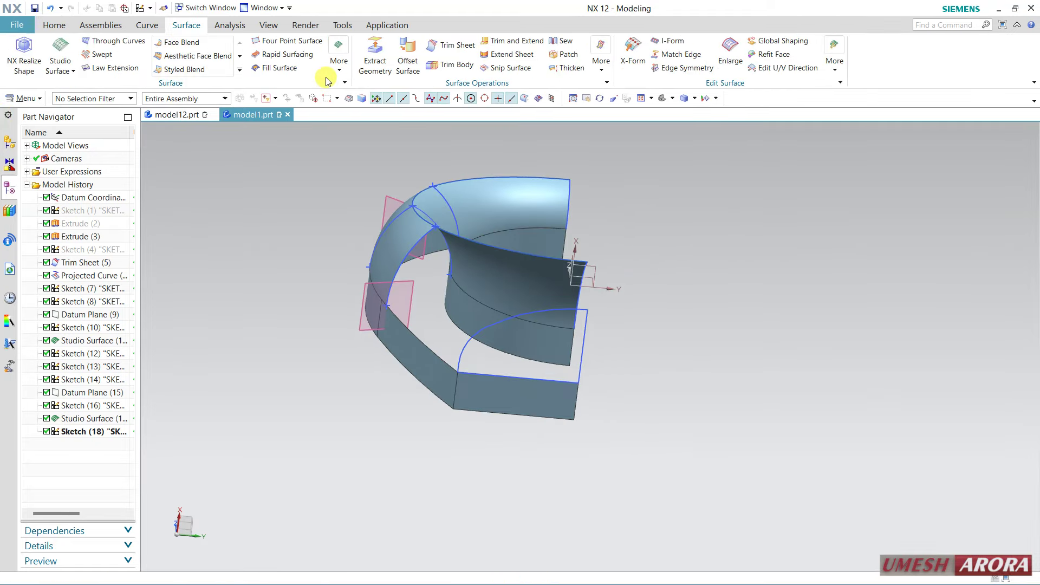
click(339, 64)
click(360, 134)
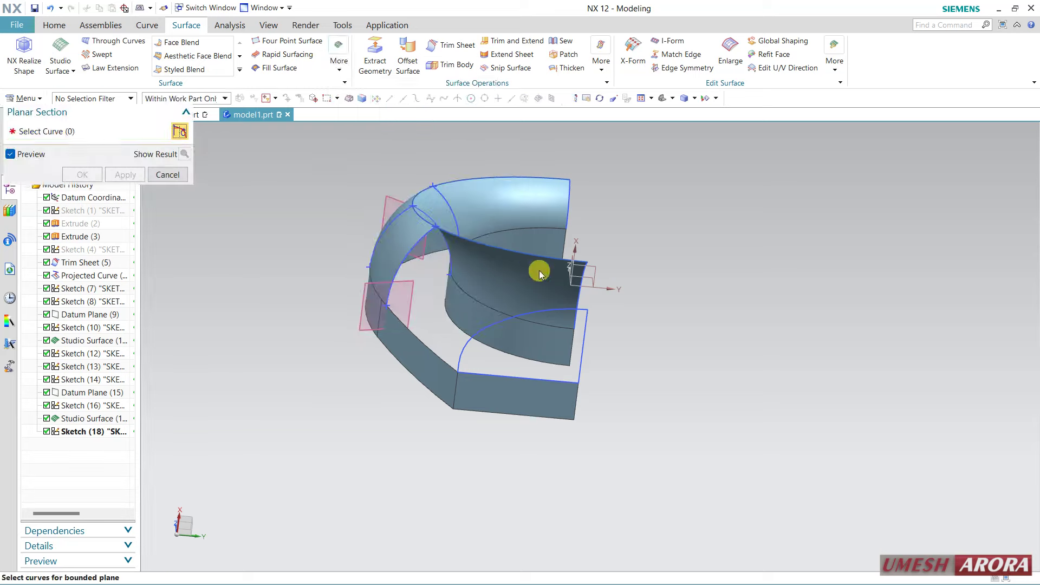
scroll(474, 352, up, 1)
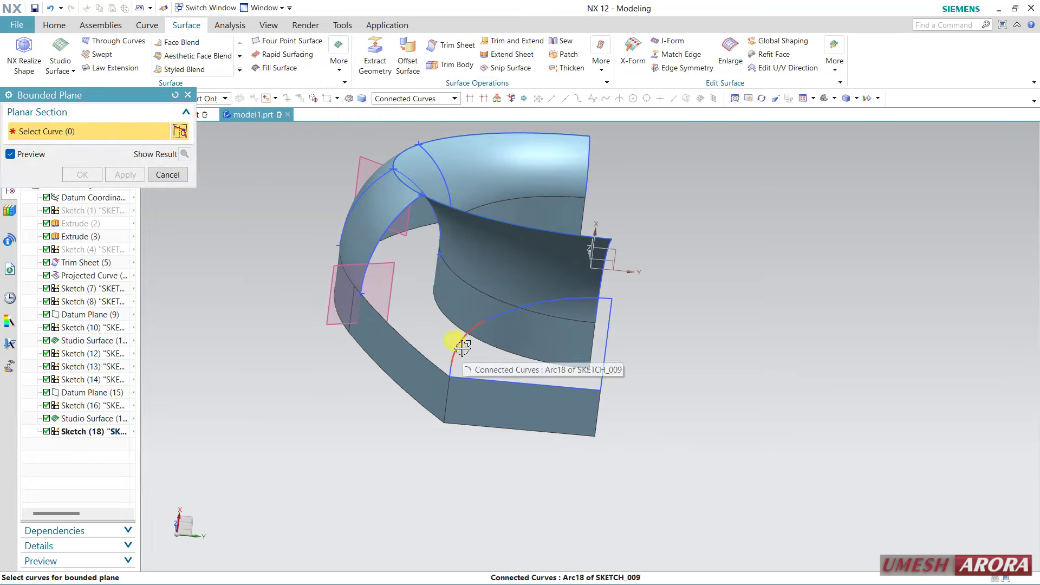
click(464, 349)
click(82, 175)
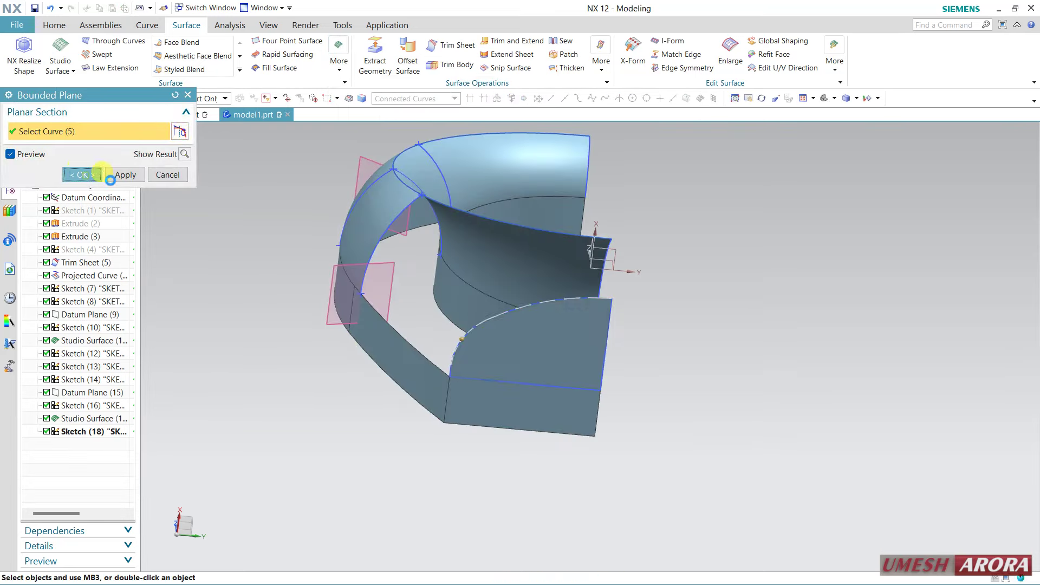
Hide the boundary sketch Sketch (18) while keeping the bounded plane visible.
click(520, 350)
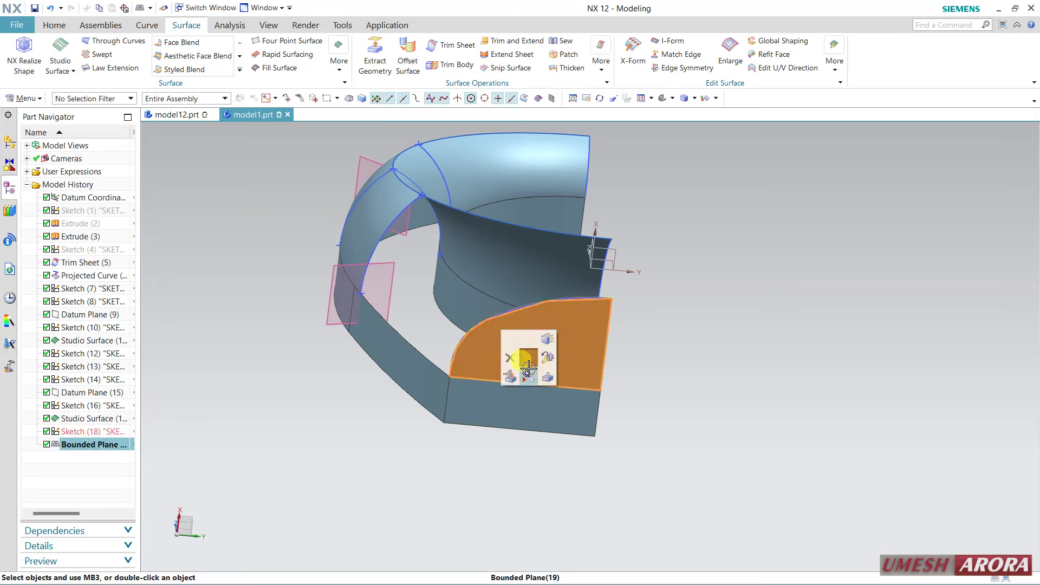
click(528, 378)
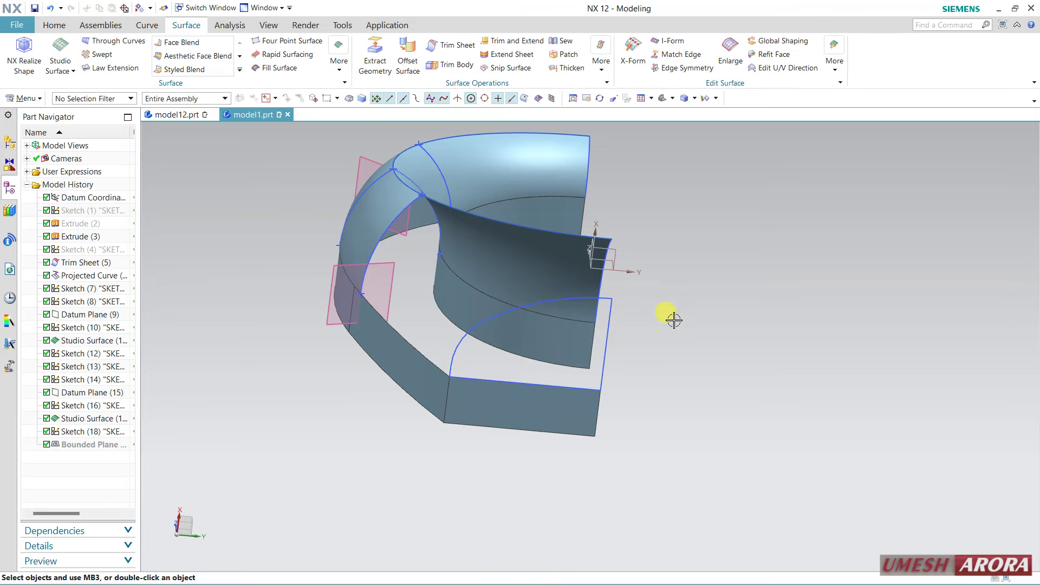
click(53, 9)
click(596, 290)
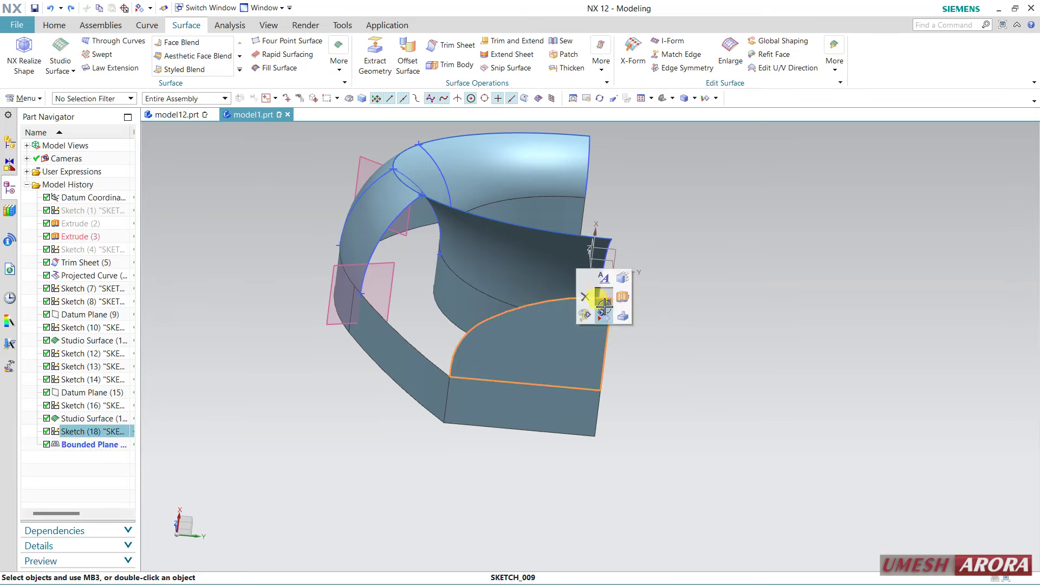
click(604, 307)
mouse_move(664, 283)
middle_down()
mouse_move(662, 309)
mouse_move(633, 344)
mouse_move(583, 355)
mouse_move(622, 336)
mouse_move(673, 339)
mouse_move(677, 348)
middle_up()
mouse_move(672, 420)
middle_down()
mouse_move(709, 399)
mouse_move(676, 448)
mouse_move(708, 408)
middle_up()
Create a new sketch on the XZ datum plane with its horizontal reference set.
click(54, 25)
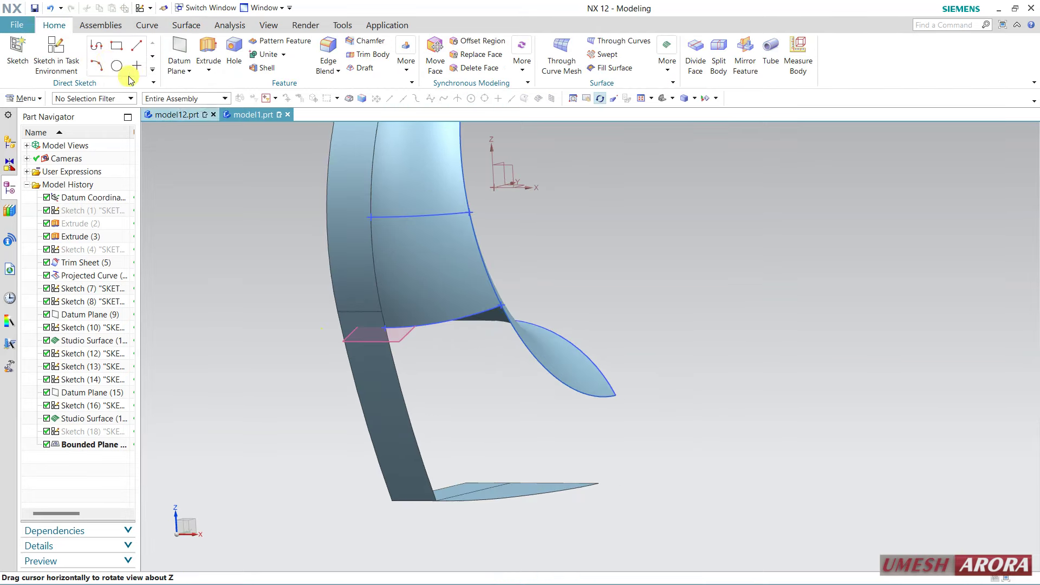
click(56, 54)
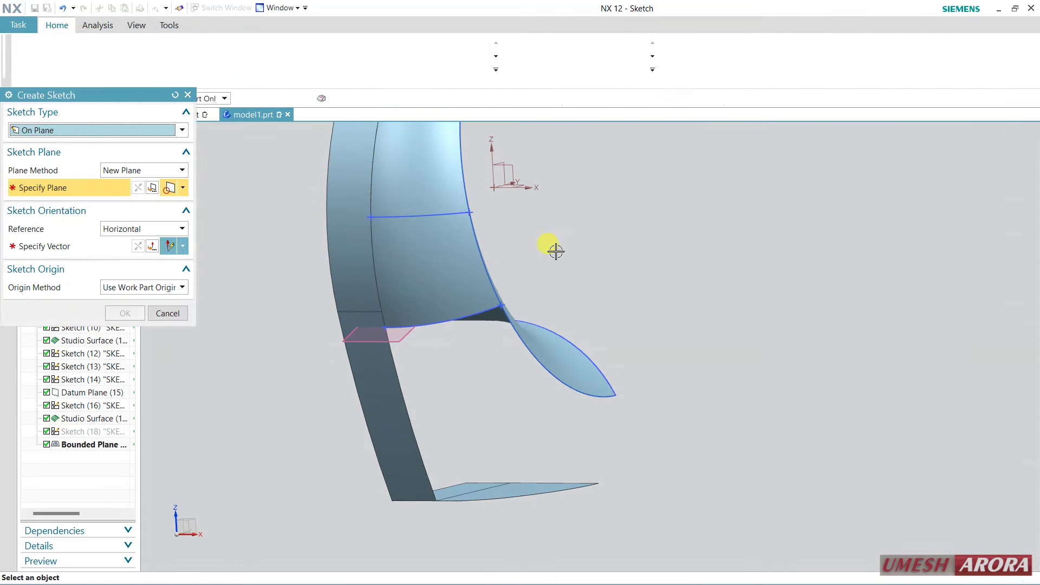
middle_drag(557, 249, 582, 263)
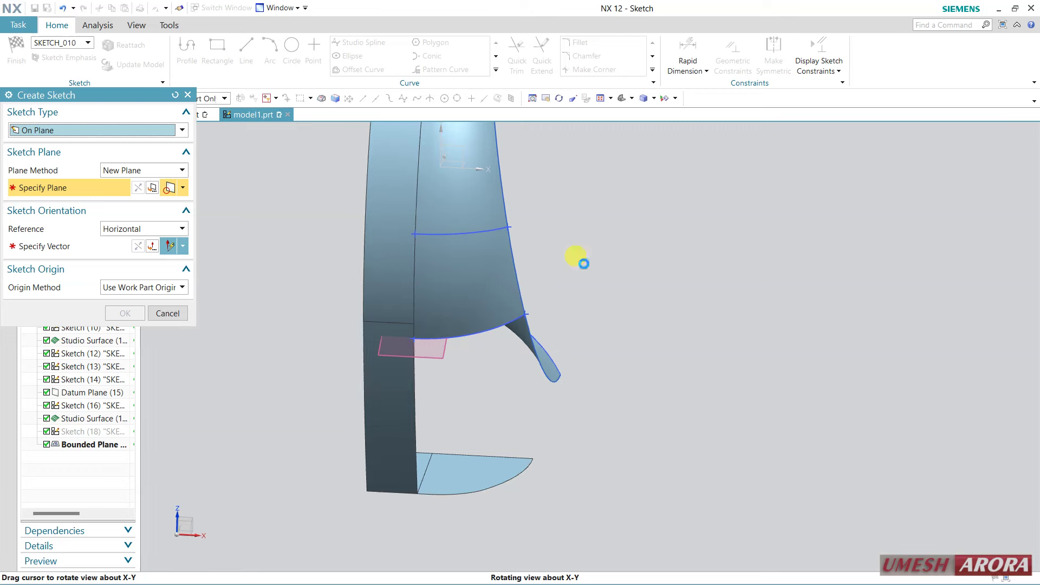
click(462, 146)
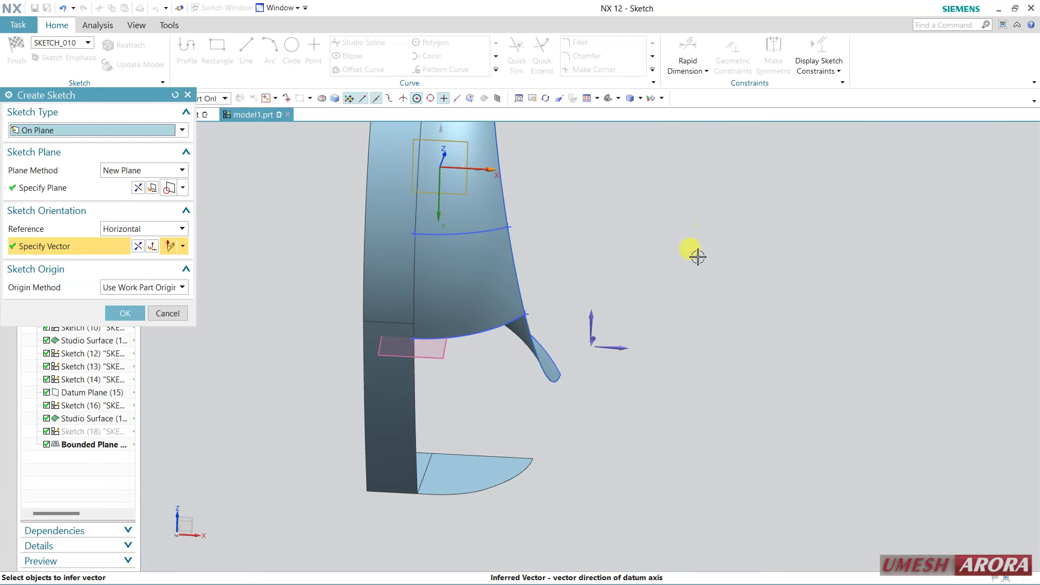
click(138, 248)
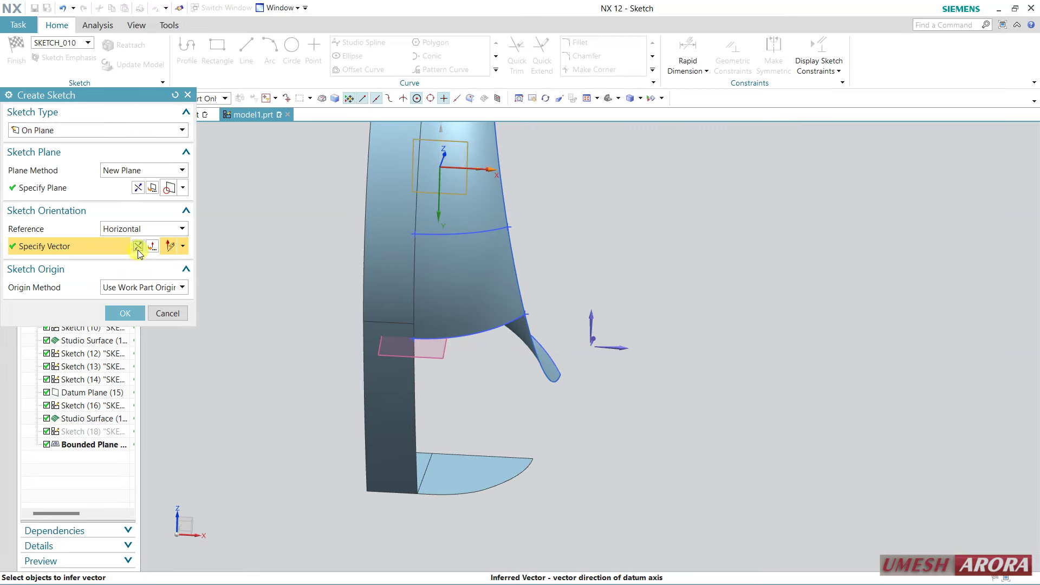
middle_click(280, 313)
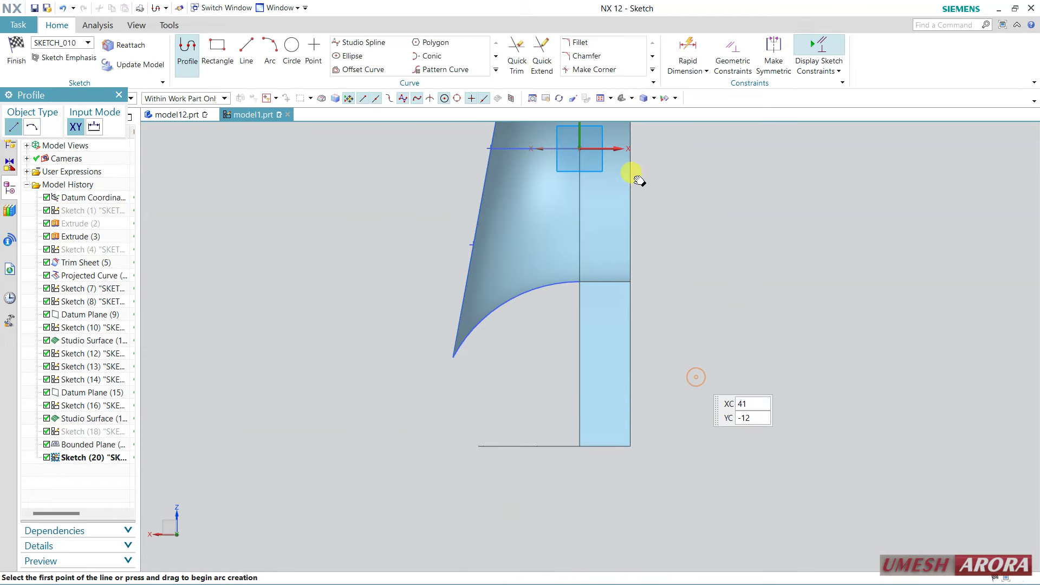
shift+middle_drag(640, 181, 587, 155)
Start an arc from the curved edge's lower end to the bottom line's left end.
click(270, 48)
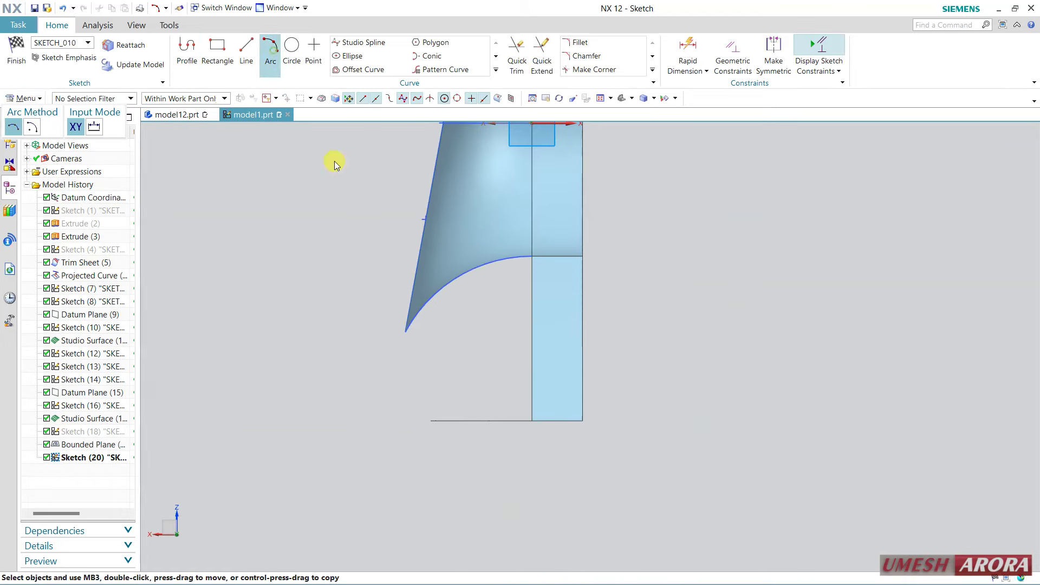
click(406, 330)
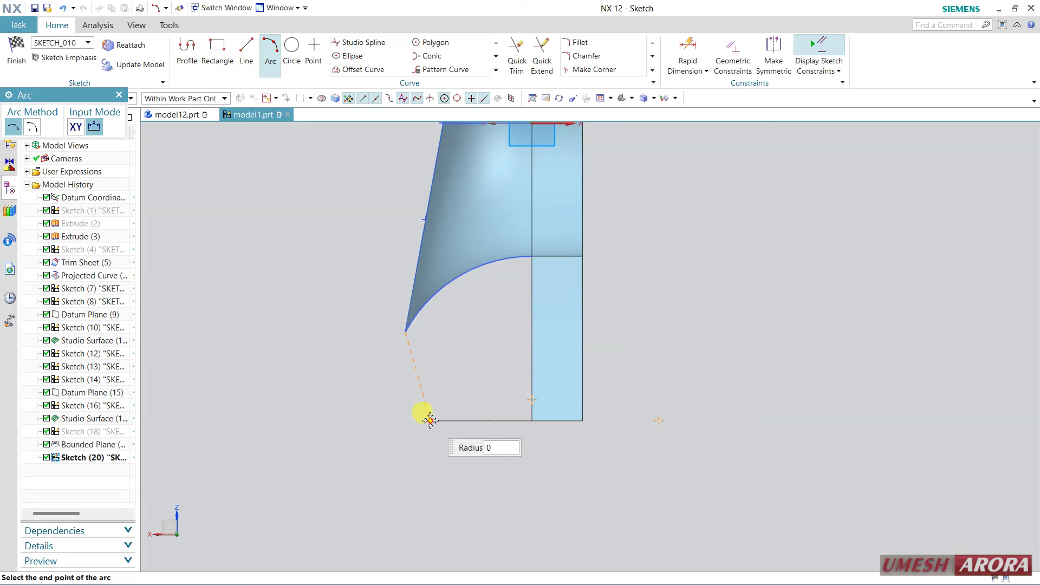
click(429, 421)
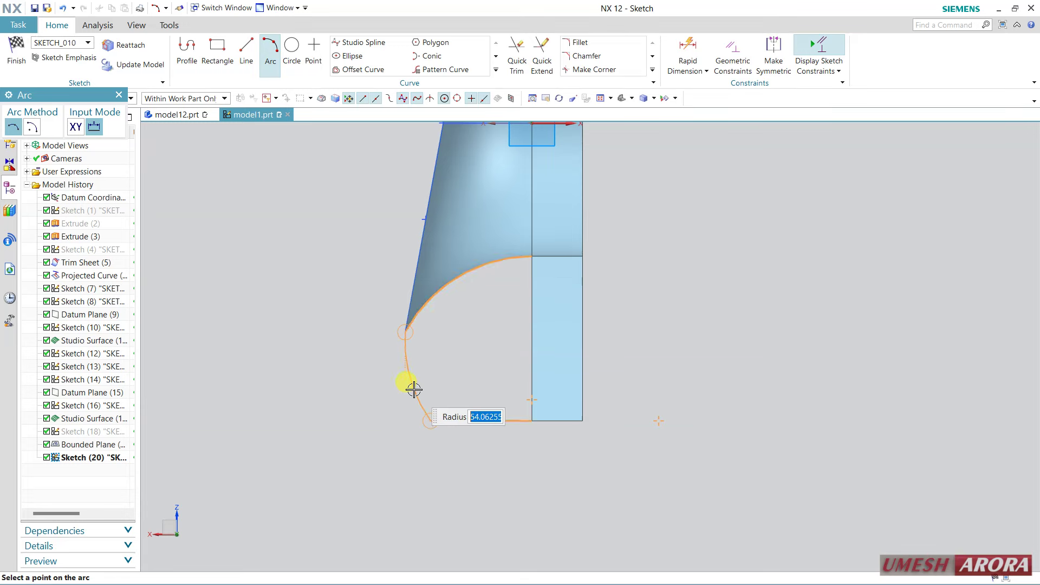
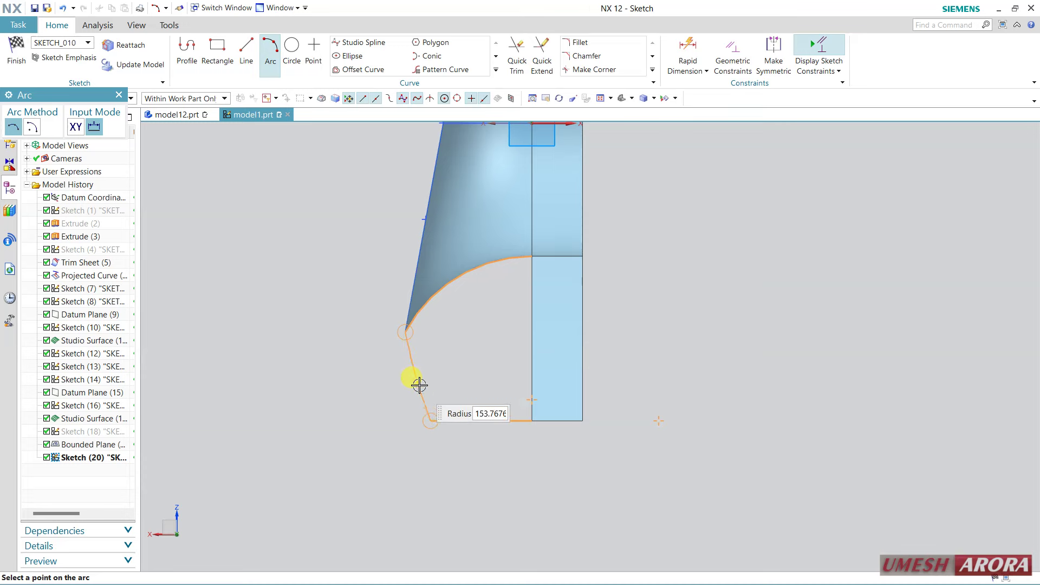
End the R112.5 arc, align its upper end point horizontally to fully constrain it, and finish the sketch.
click(412, 379)
key(Escape)
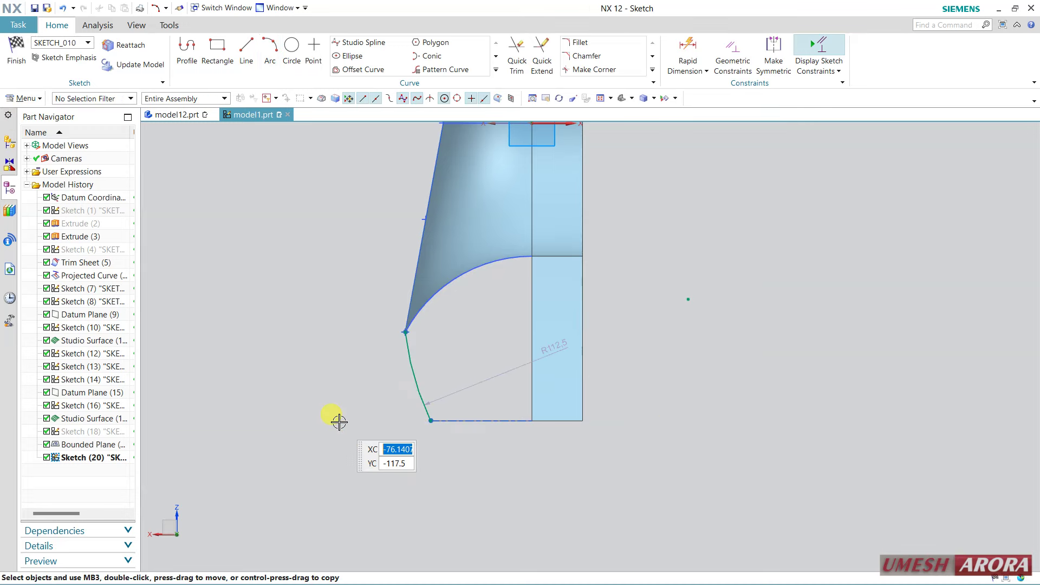
click(407, 331)
click(431, 316)
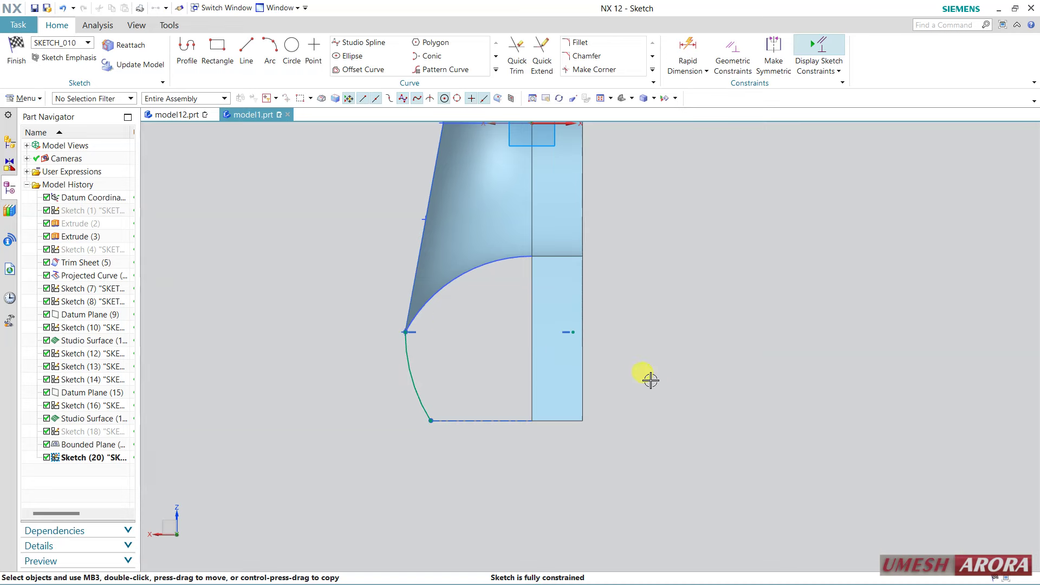
click(25, 66)
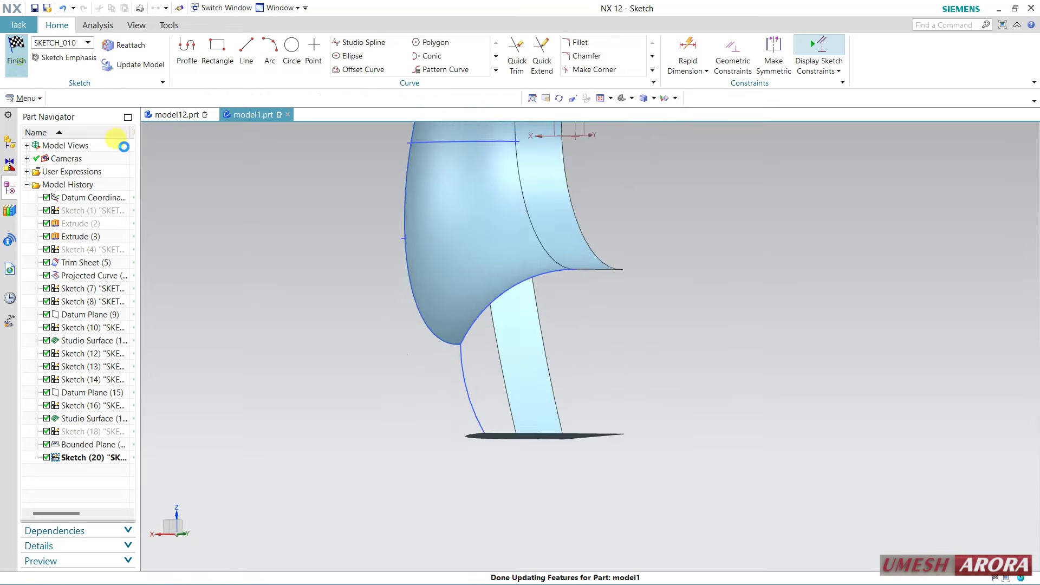
Extrude the Sketch (20) arc 20 mm into a short surface strip.
mouse_move(578, 372)
middle_down()
mouse_move(618, 366)
mouse_move(506, 348)
middle_up()
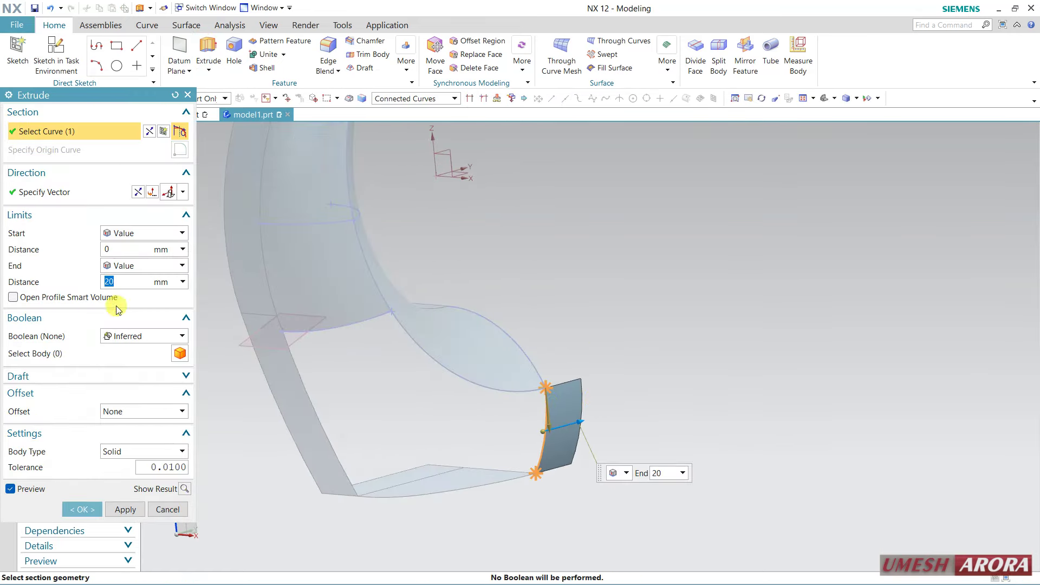
click(81, 509)
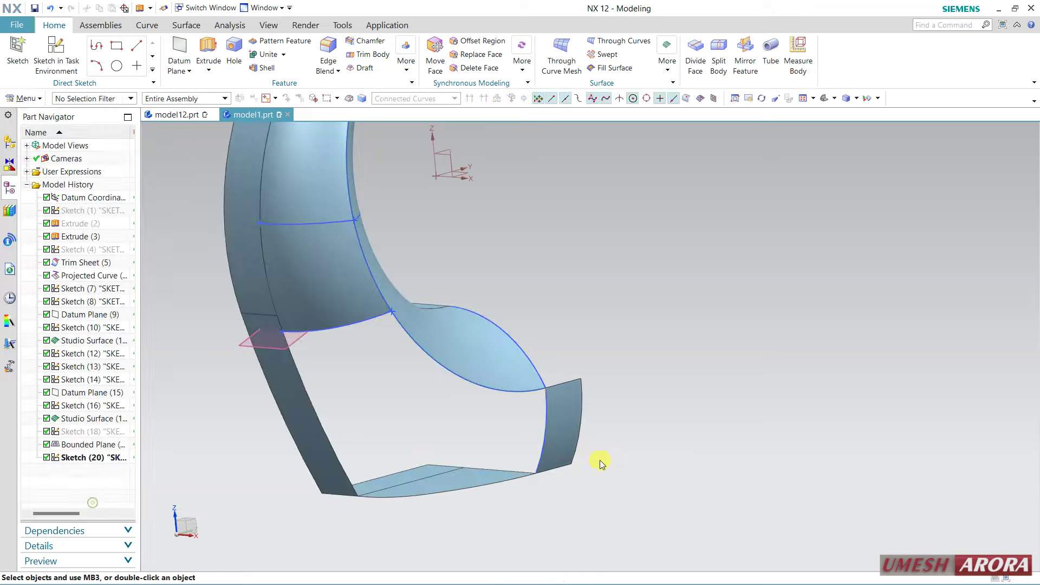
click(544, 437)
middle_drag(647, 432, 472, 439)
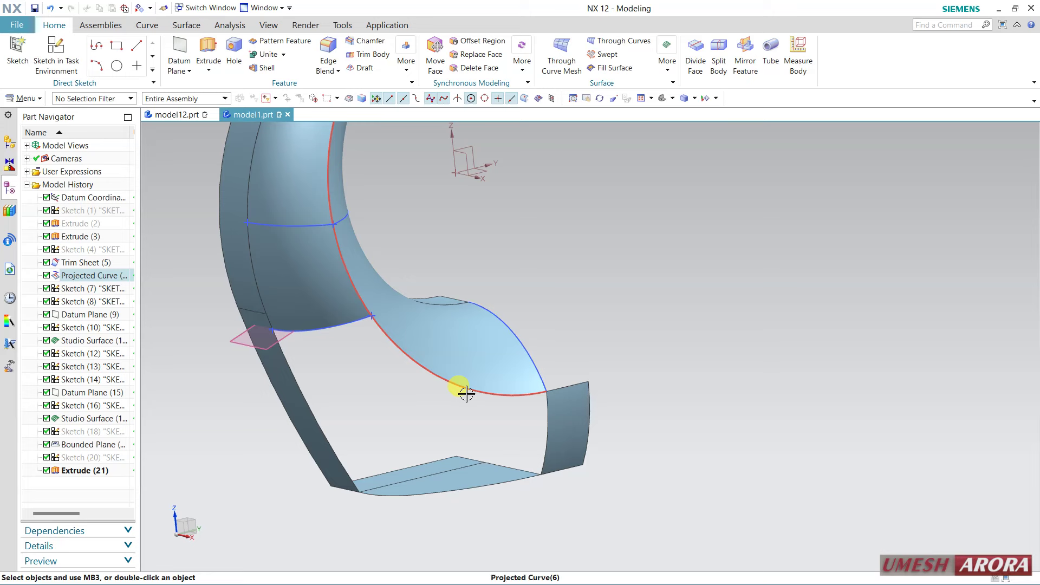
Hide the projected sketch curve along the lower edge.
click(327, 326)
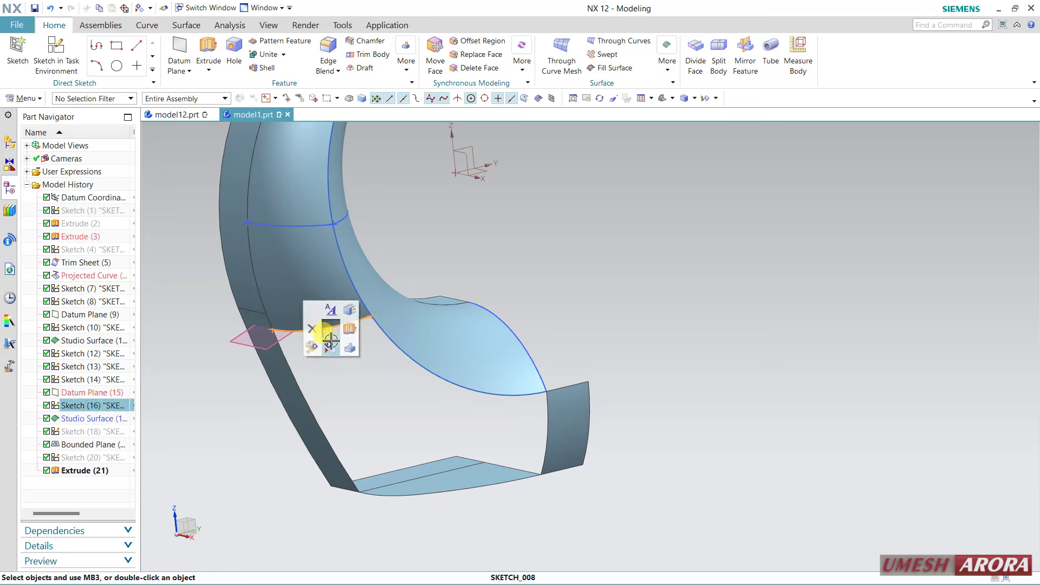
key(ctrl+b)
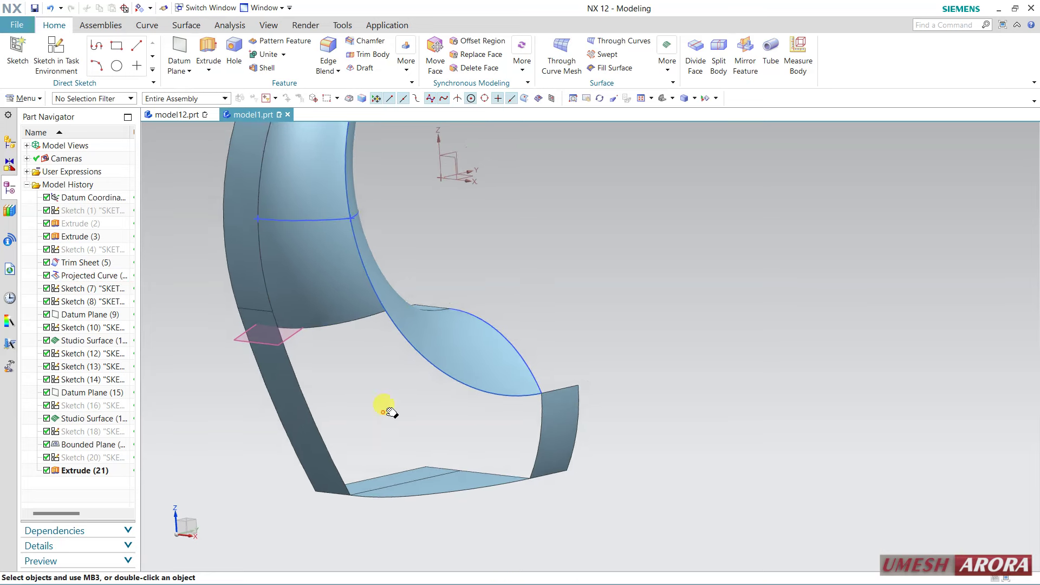
shift+middle_drag(383, 406, 389, 363)
Start a Fill Surface with G1 (Tangent) continuity on the first two gap edges.
click(177, 26)
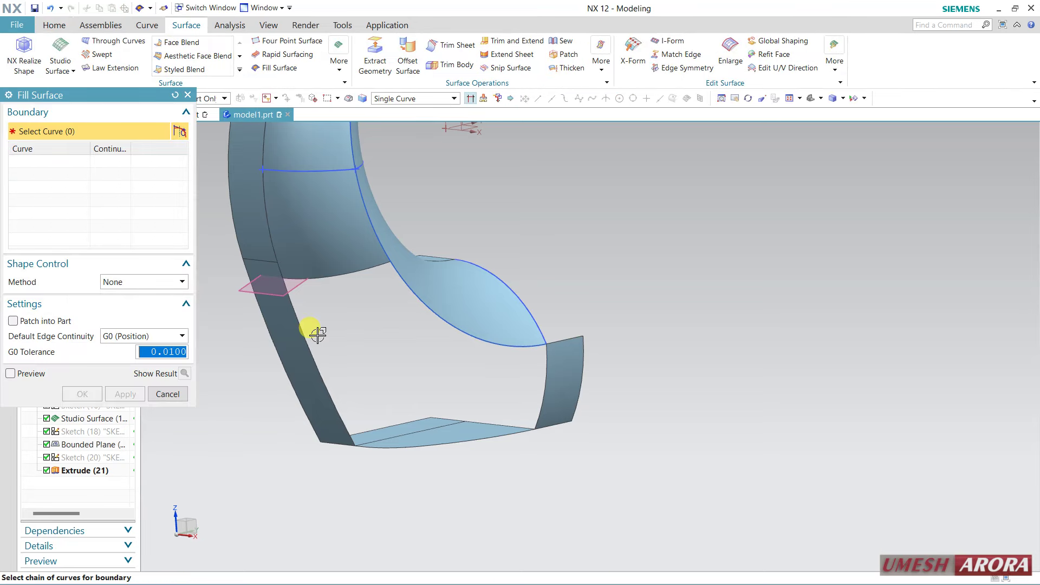
click(160, 337)
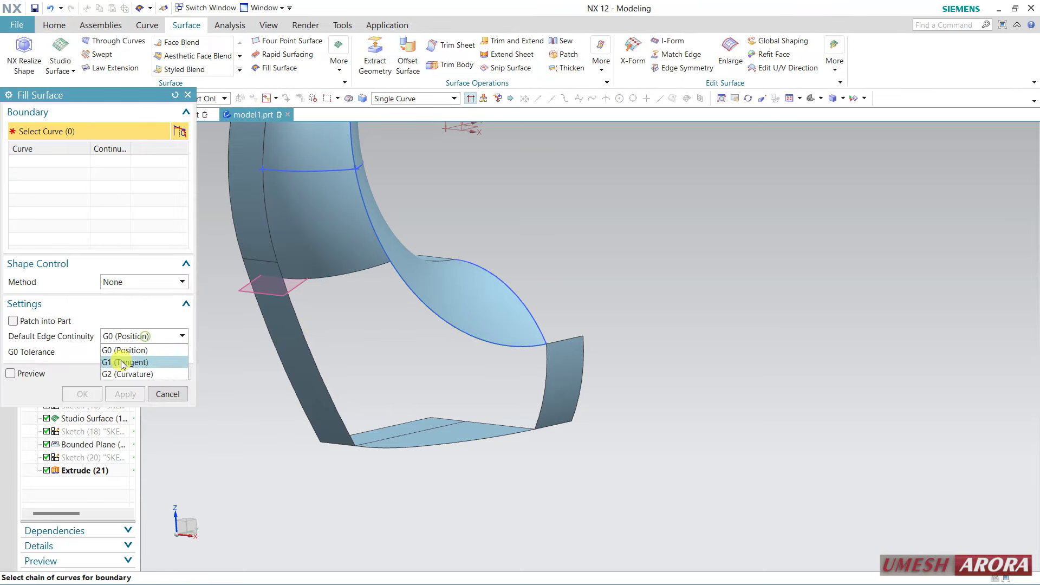
click(121, 363)
click(340, 288)
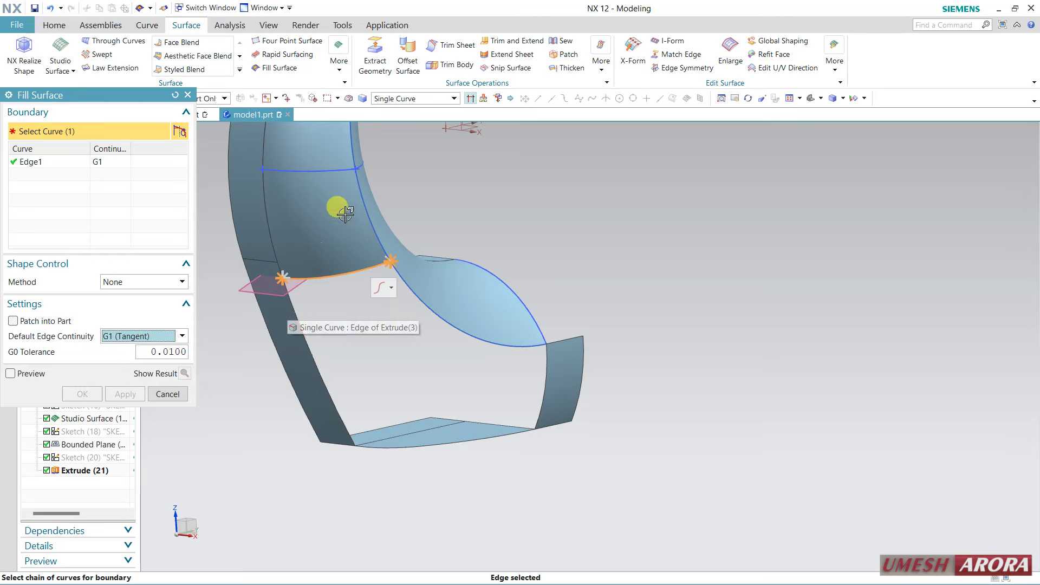
click(471, 100)
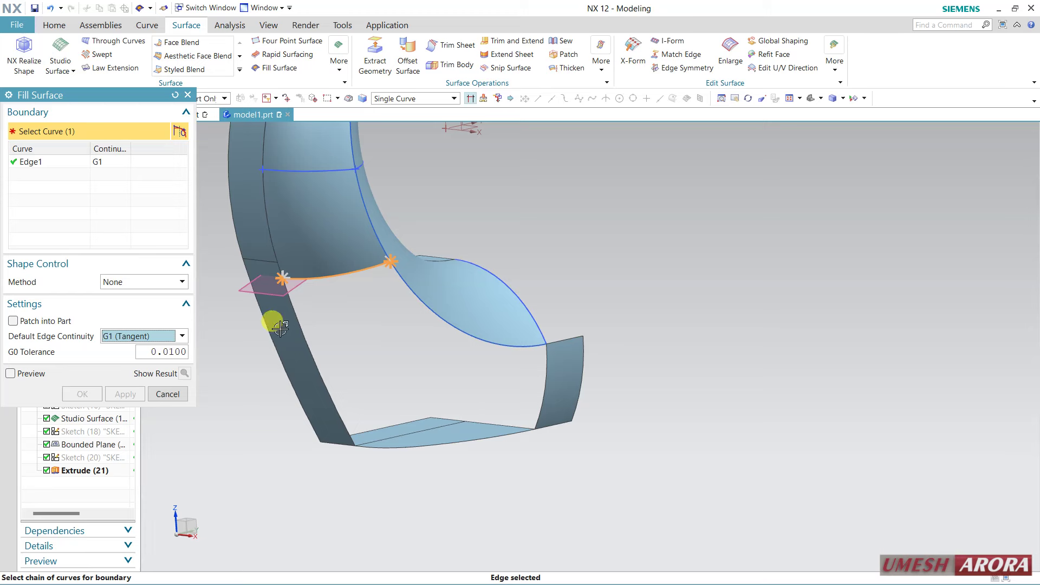
click(295, 306)
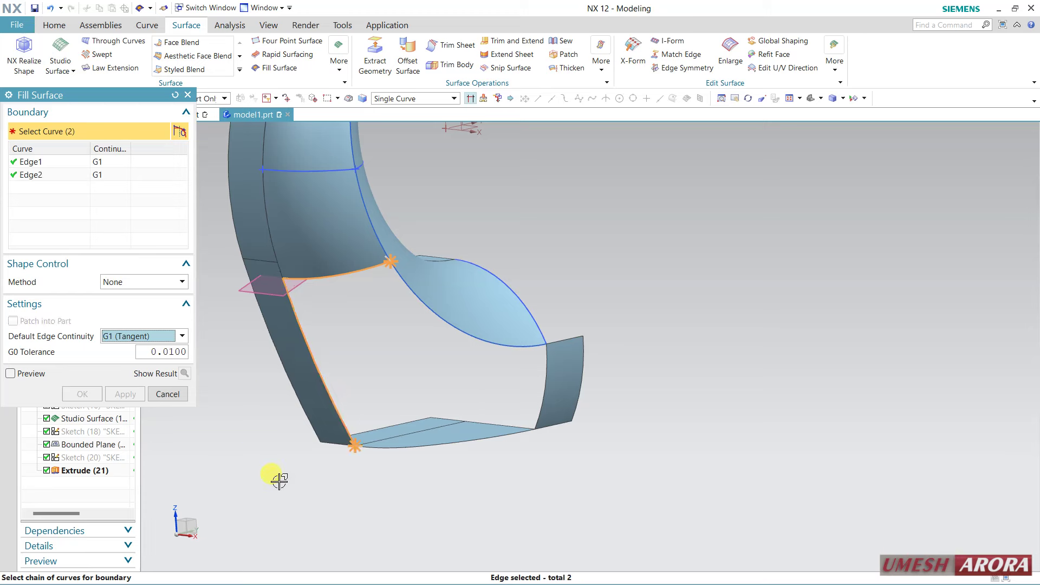
Add three bottom boundary edges with G0 (Position) continuity.
click(124, 336)
click(125, 346)
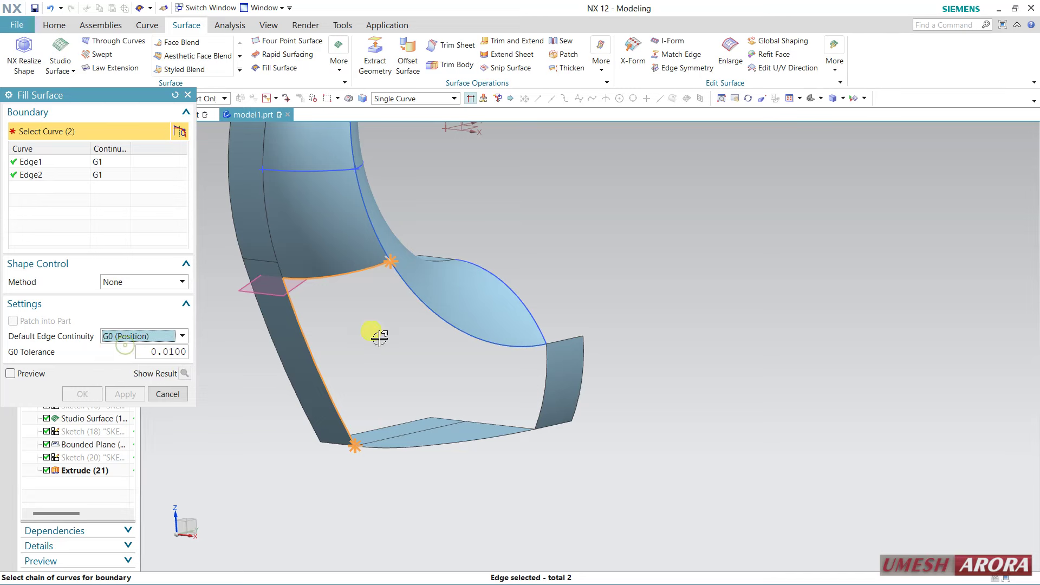
click(378, 449)
scroll(358, 439, down, 3)
scroll(342, 431, down, 2)
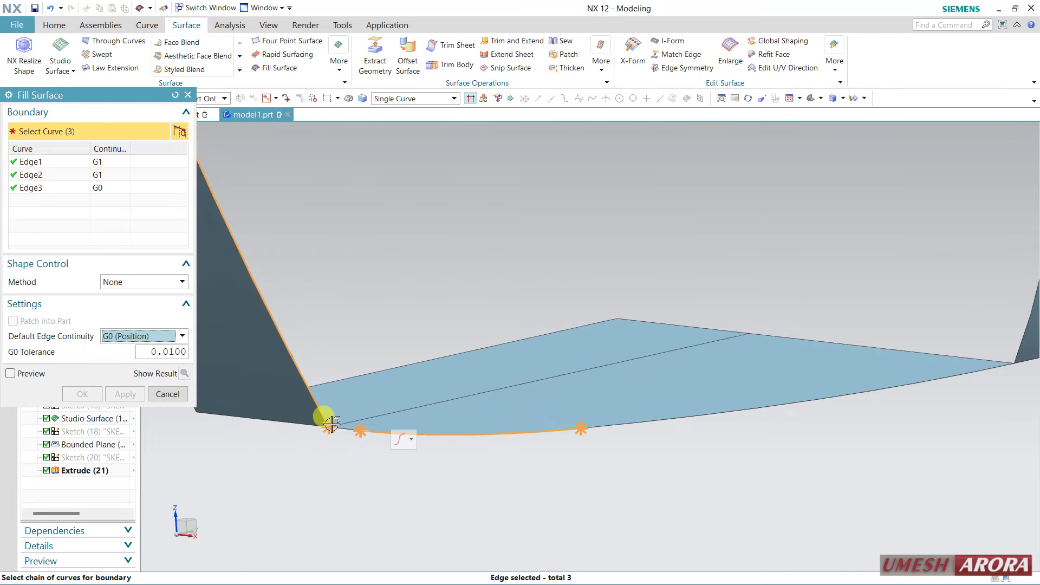
click(342, 429)
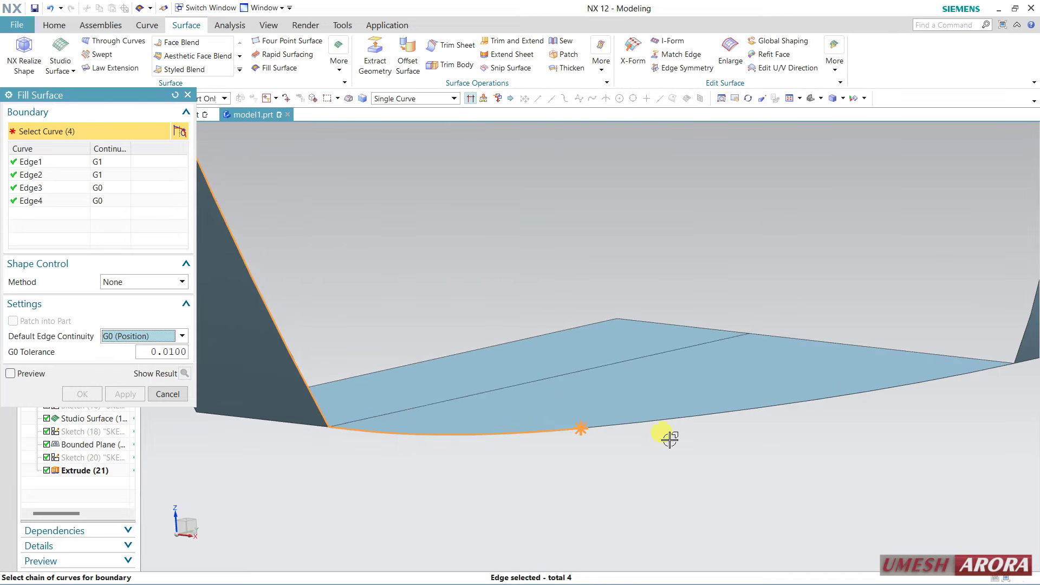
click(635, 420)
scroll(587, 464, up, 1)
scroll(559, 473, up, 2)
scroll(560, 473, up, 2)
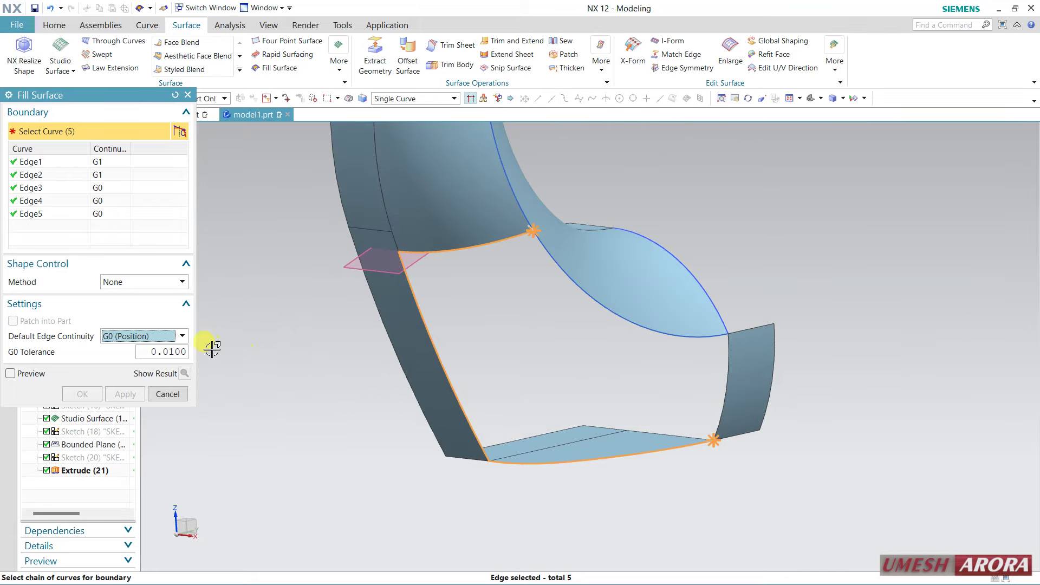
Add a G1 sixth edge and a G0 seventh edge, completing the seven-edge fill surface.
click(178, 337)
click(143, 360)
click(725, 382)
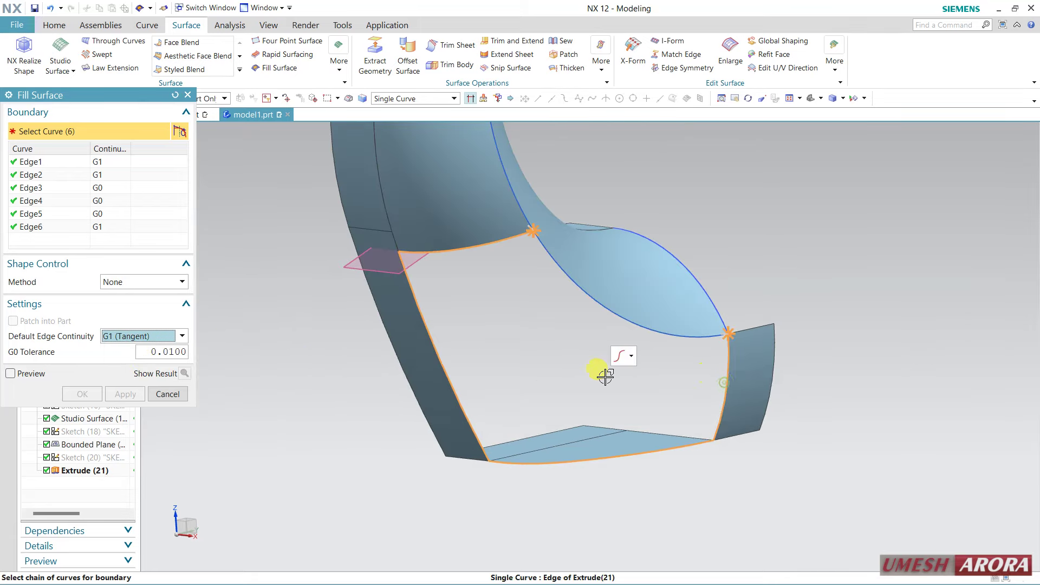
click(143, 336)
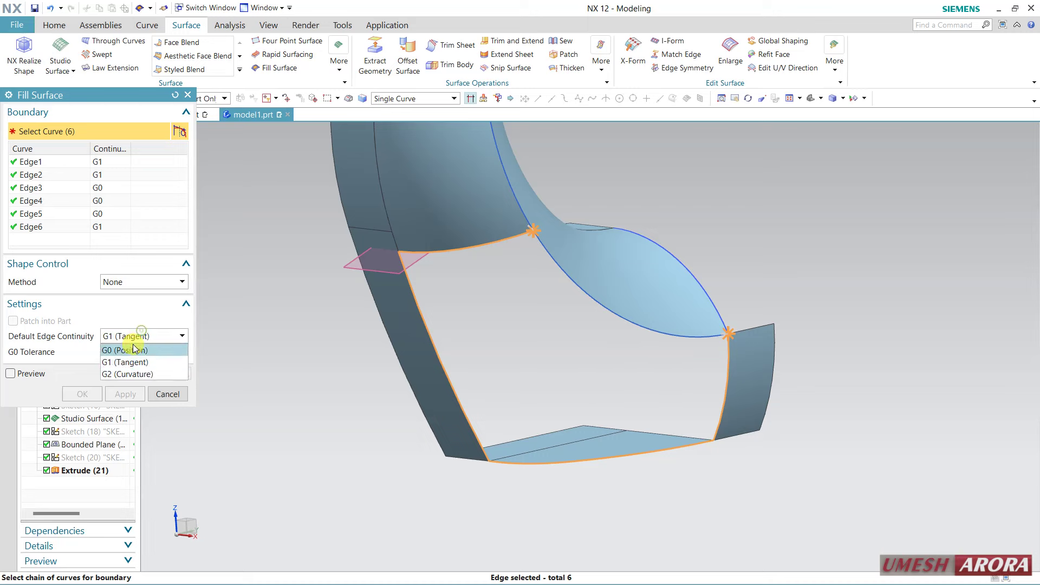
click(635, 331)
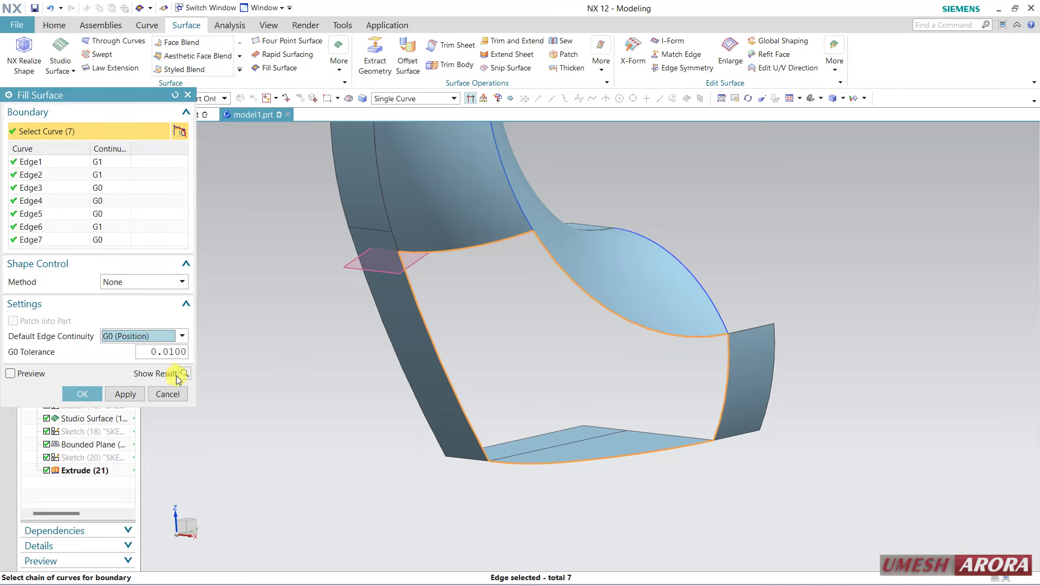
click(100, 391)
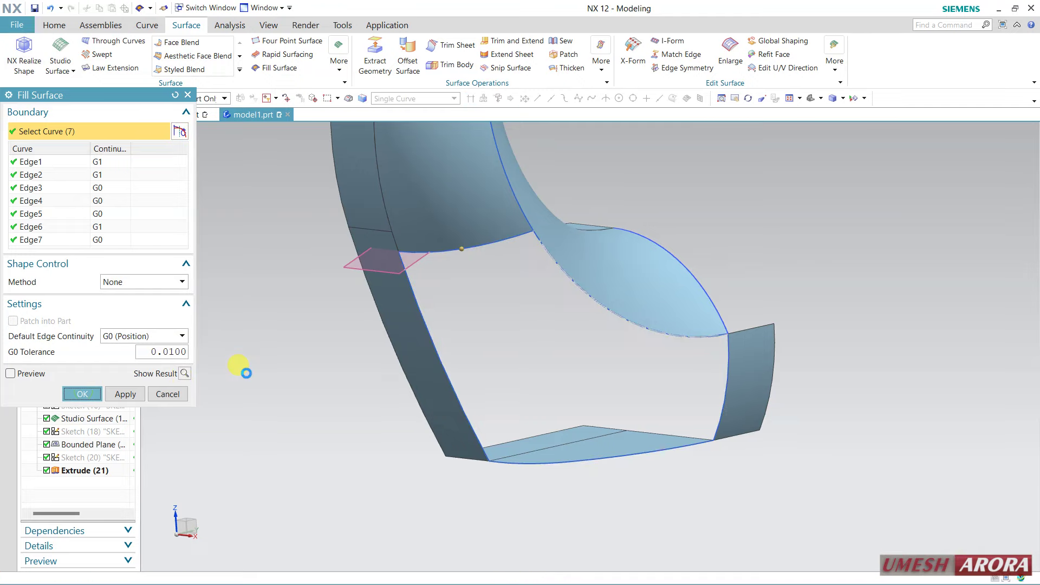
middle_drag(499, 443, 697, 472)
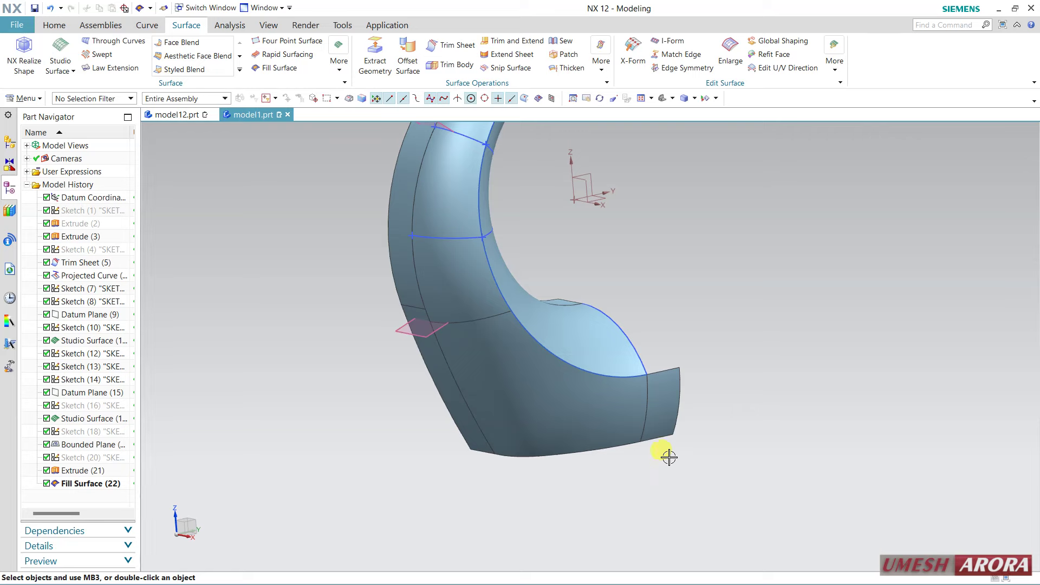
Orbit around the closed shell to inspect Fill Surface (22) before analysing it.
middle_drag(664, 454, 659, 437)
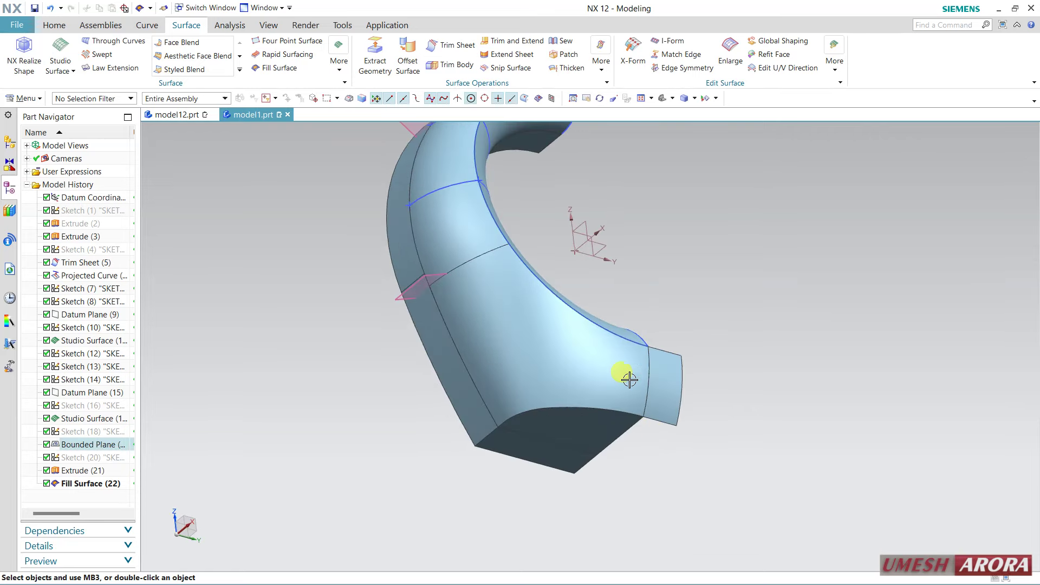
mouse_move(627, 376)
middle_down()
mouse_move(692, 365)
mouse_move(669, 422)
mouse_move(697, 360)
mouse_move(726, 357)
mouse_move(639, 348)
mouse_move(599, 406)
middle_up()
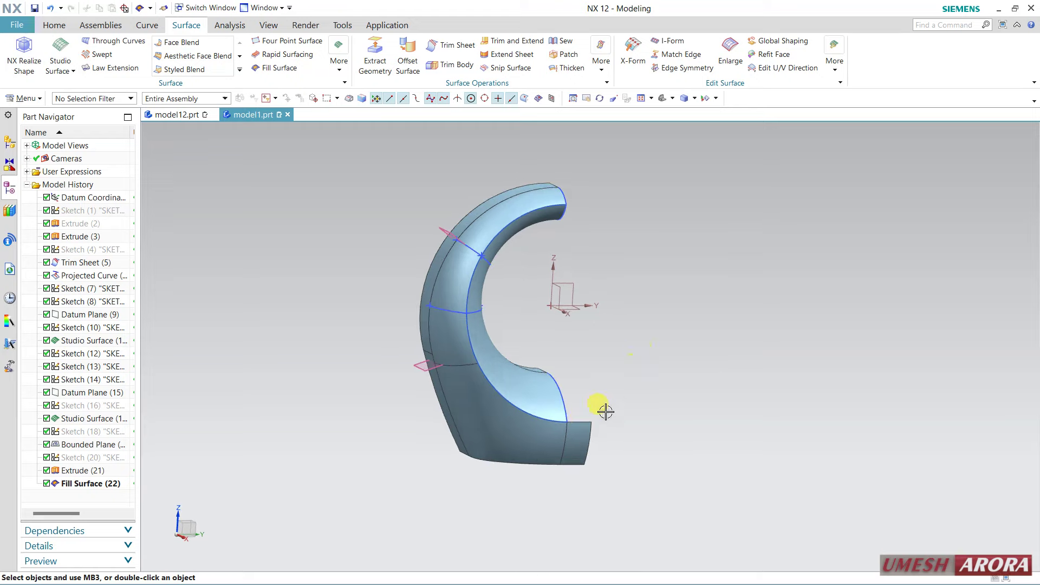
click(230, 25)
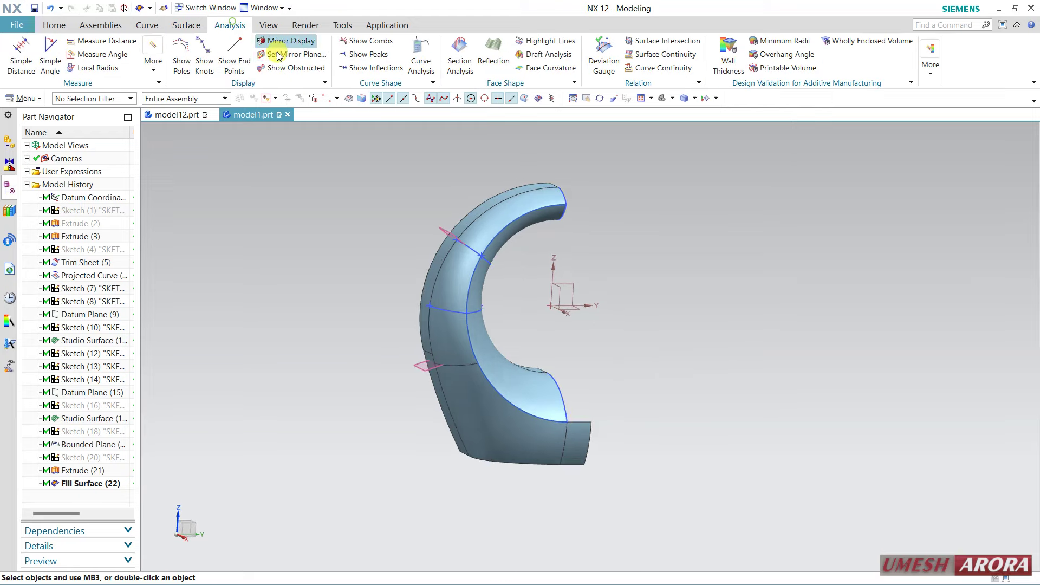
Run a reflection analysis with vertical lines on the upper, lower and extruded faces.
click(493, 48)
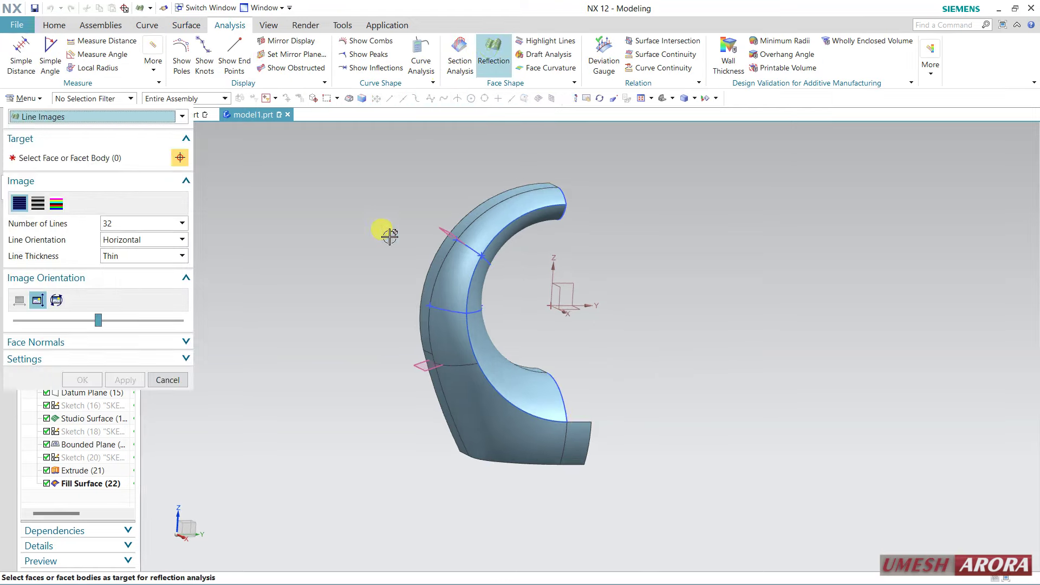
click(489, 238)
click(470, 386)
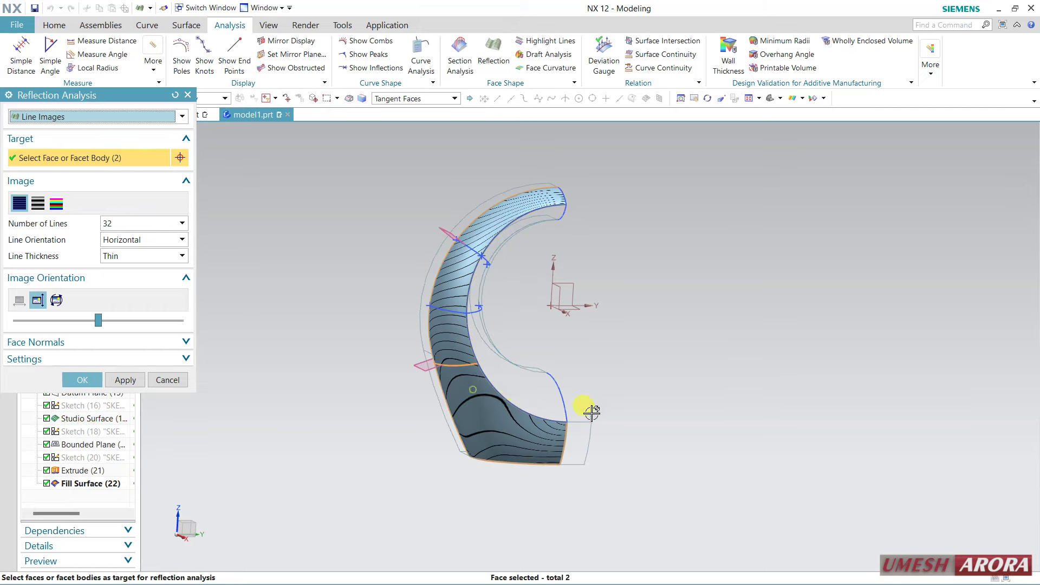
scroll(569, 479, up, 2)
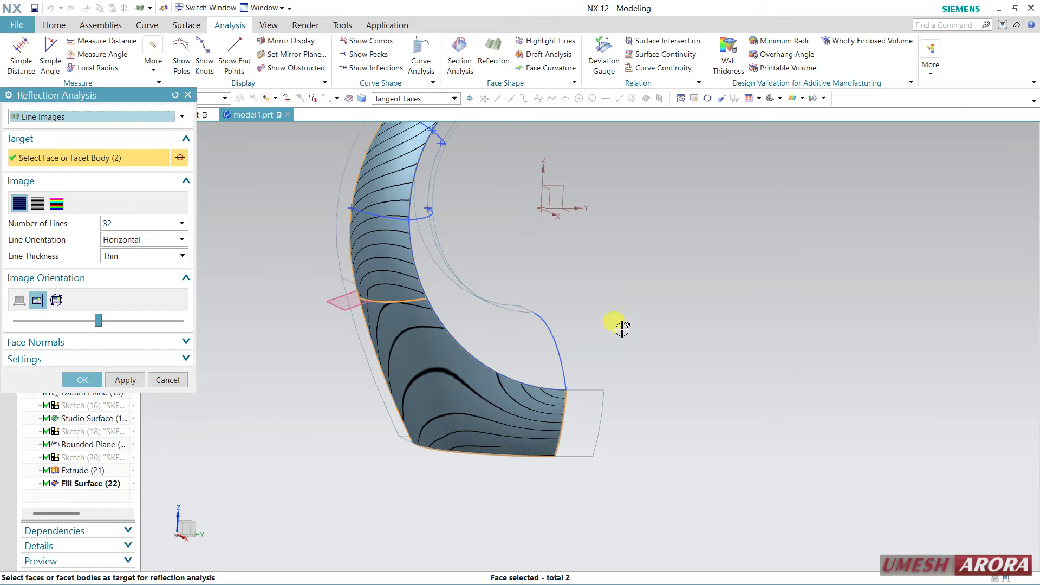
click(575, 418)
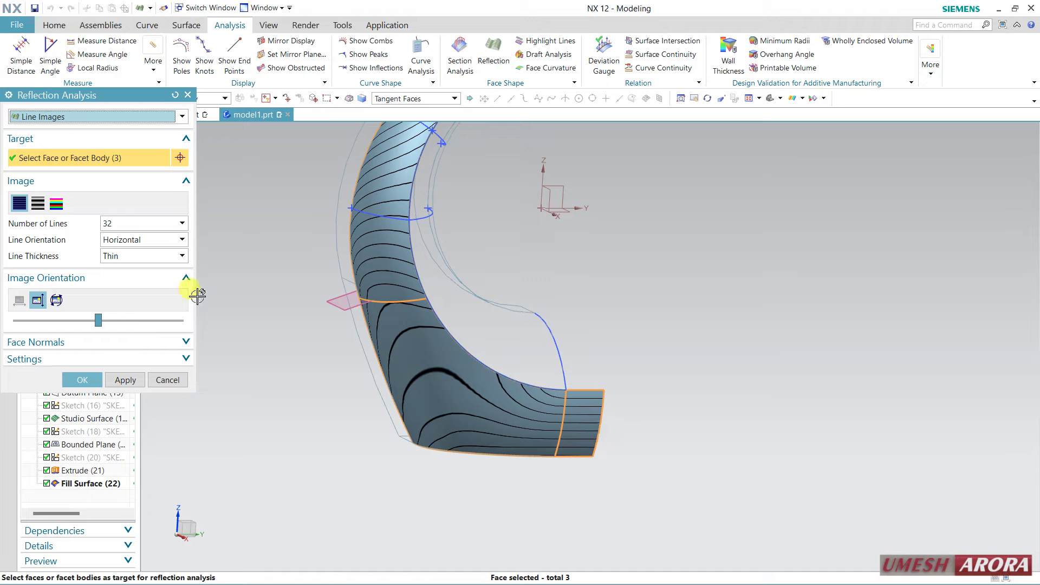
click(149, 242)
click(136, 262)
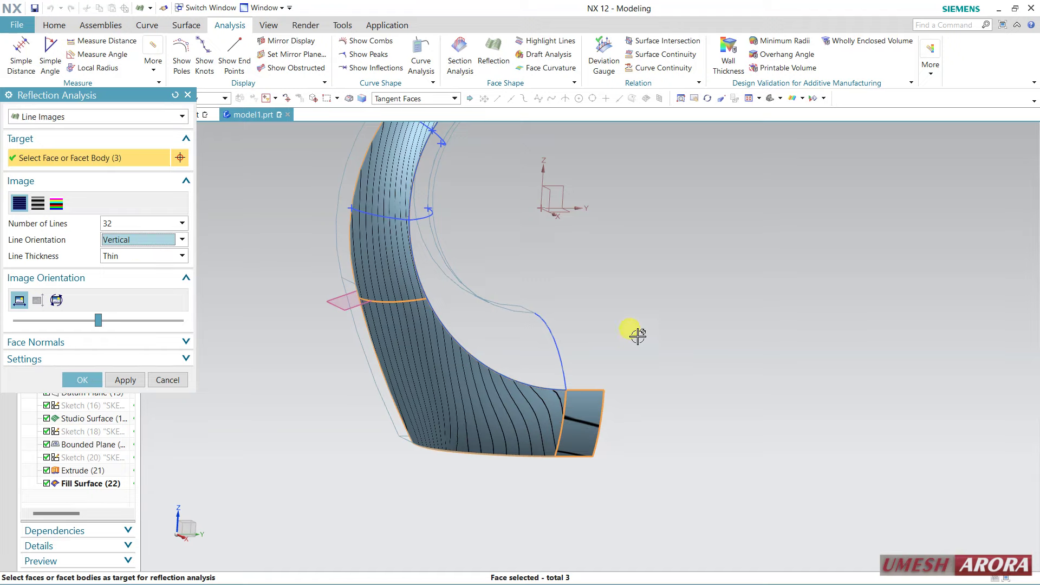
middle_drag(432, 473, 427, 466)
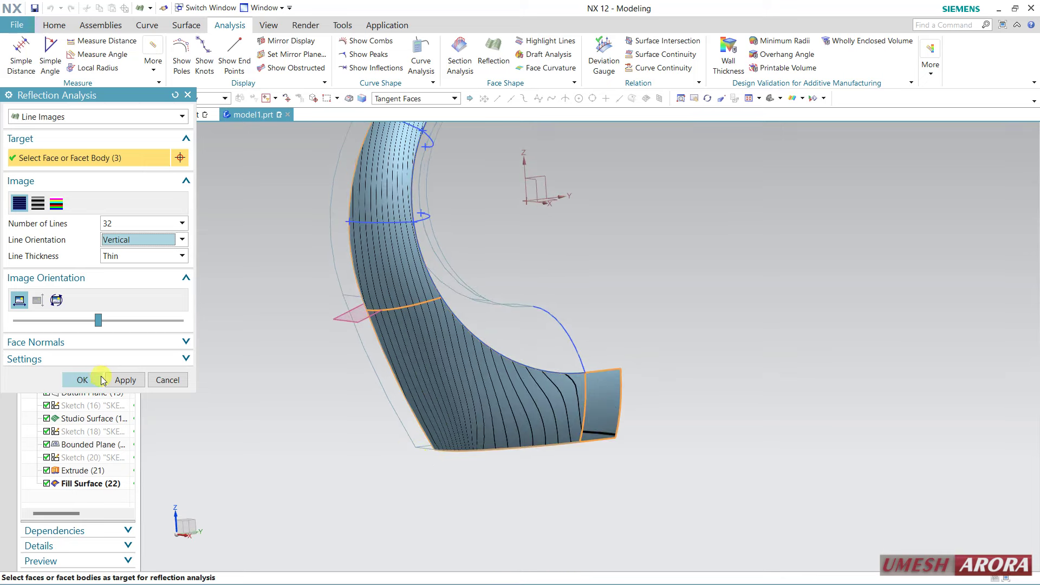
click(178, 378)
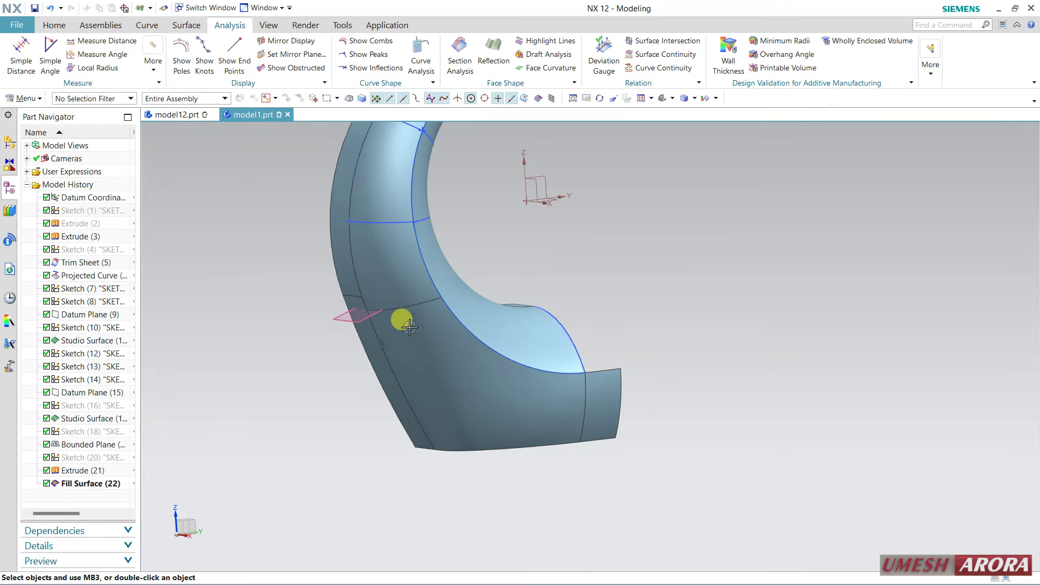
Hide Sketch (14) and the projected curve.
key(ctrl+b)
click(411, 216)
key(ctrl+b)
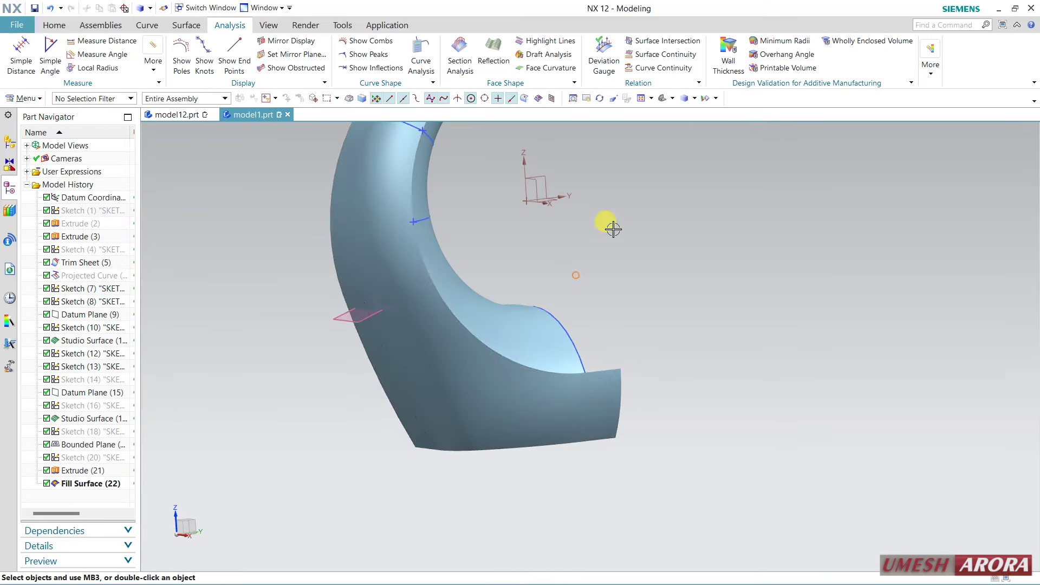
mouse_move(682, 266)
middle_down()
mouse_move(666, 244)
mouse_move(627, 337)
middle_up()
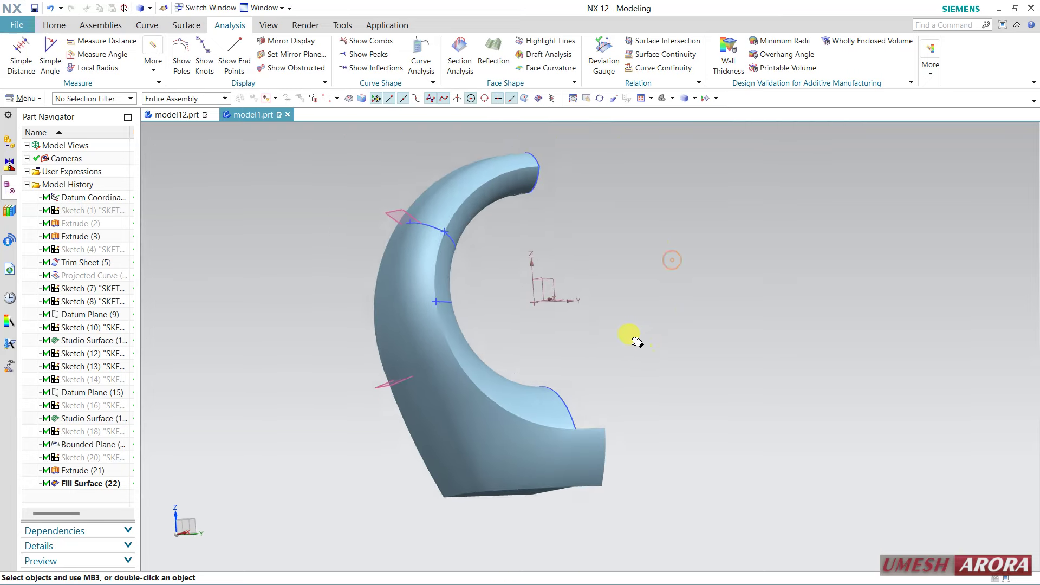
click(498, 64)
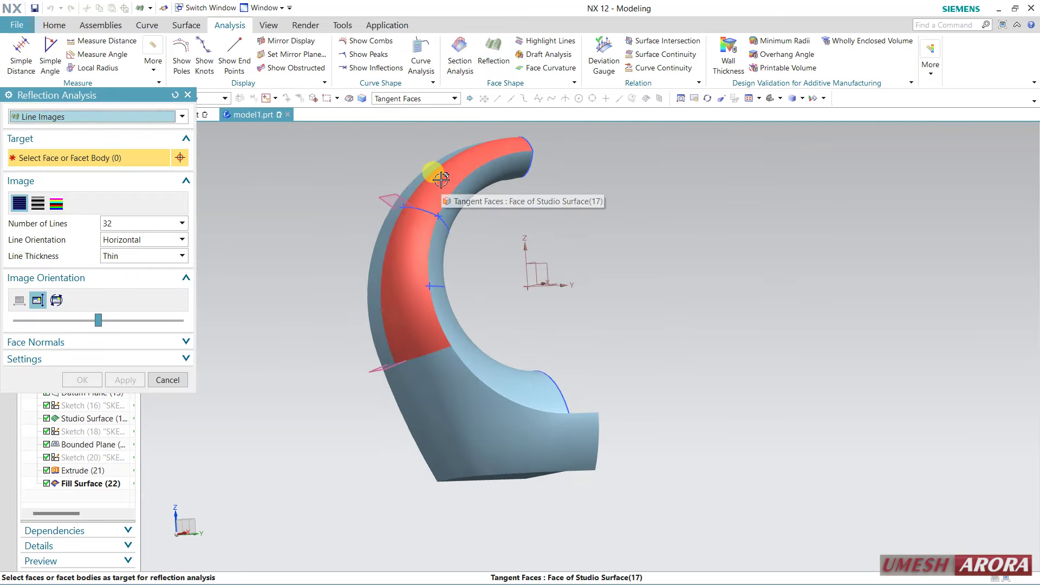
Show vertical reflection lines on the three faces, first black-and-white, then coloured.
click(432, 163)
click(437, 369)
click(579, 441)
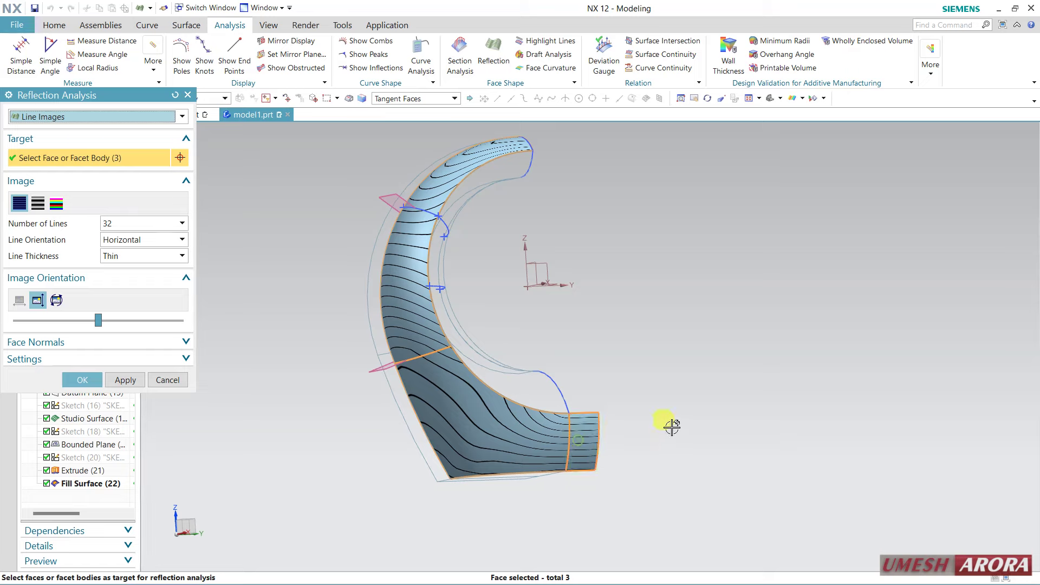
click(126, 239)
click(134, 260)
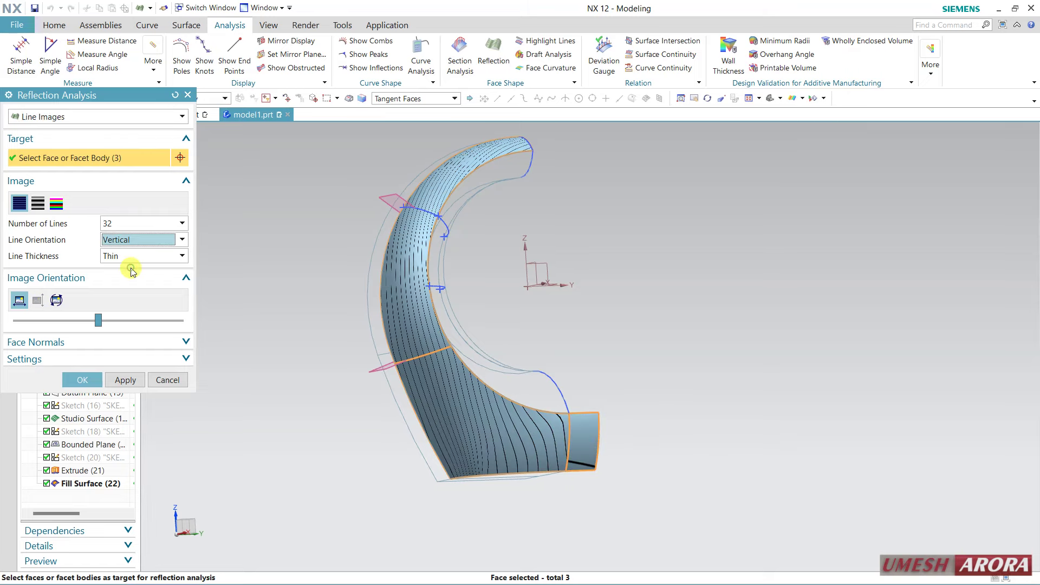
click(42, 202)
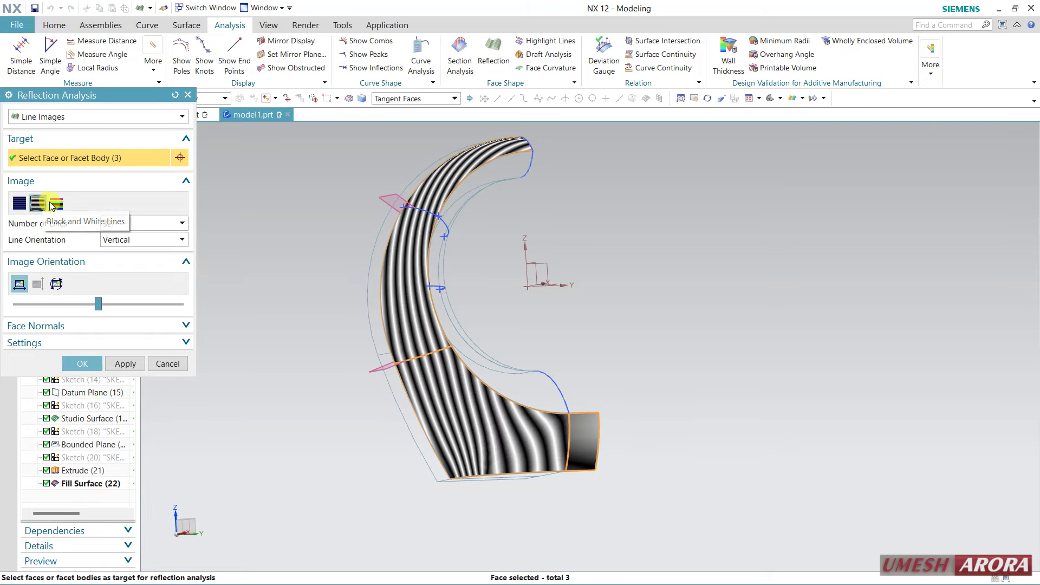
click(56, 204)
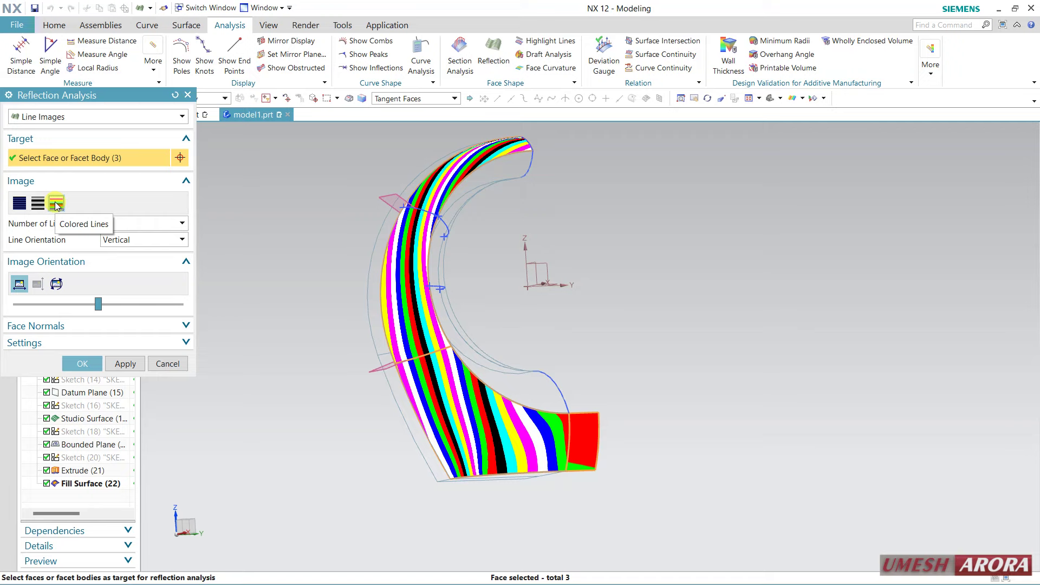
click(84, 363)
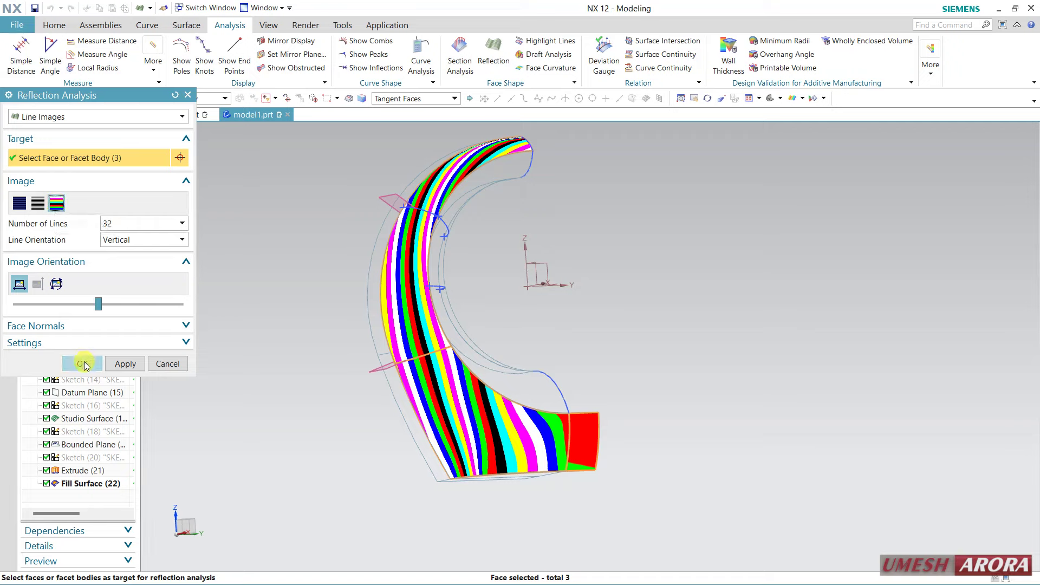
click(159, 370)
mouse_move(634, 281)
middle_down()
mouse_move(552, 314)
mouse_move(527, 309)
mouse_move(630, 325)
middle_up()
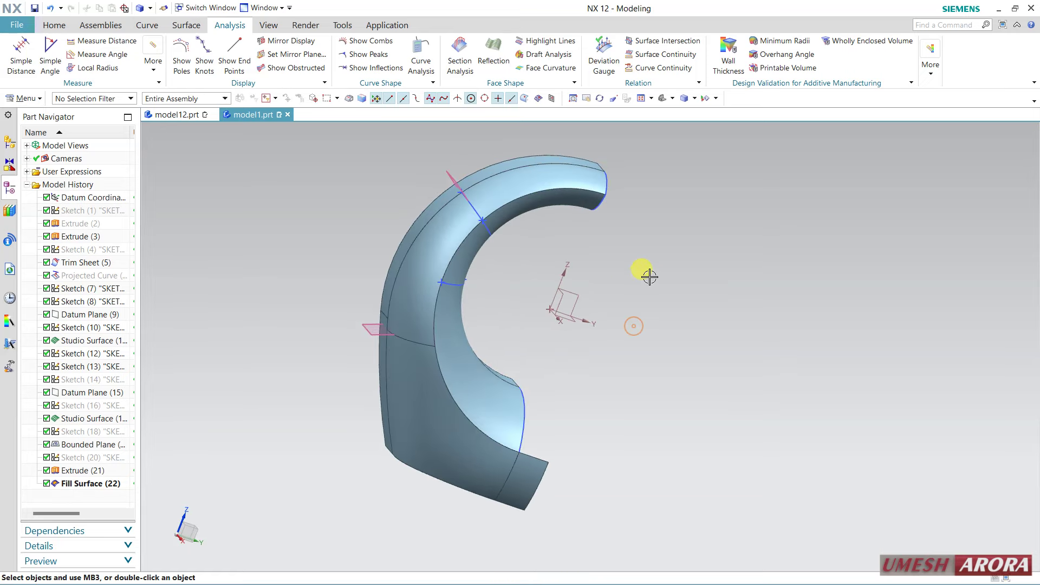
Hide Datum Plane (9) and Sketch (13).
mouse_move(531, 491)
middle_down()
mouse_move(544, 399)
mouse_move(495, 406)
middle_up()
mouse_move(501, 360)
middle_down()
mouse_move(494, 405)
mouse_move(587, 392)
mouse_move(529, 400)
mouse_move(531, 327)
middle_up()
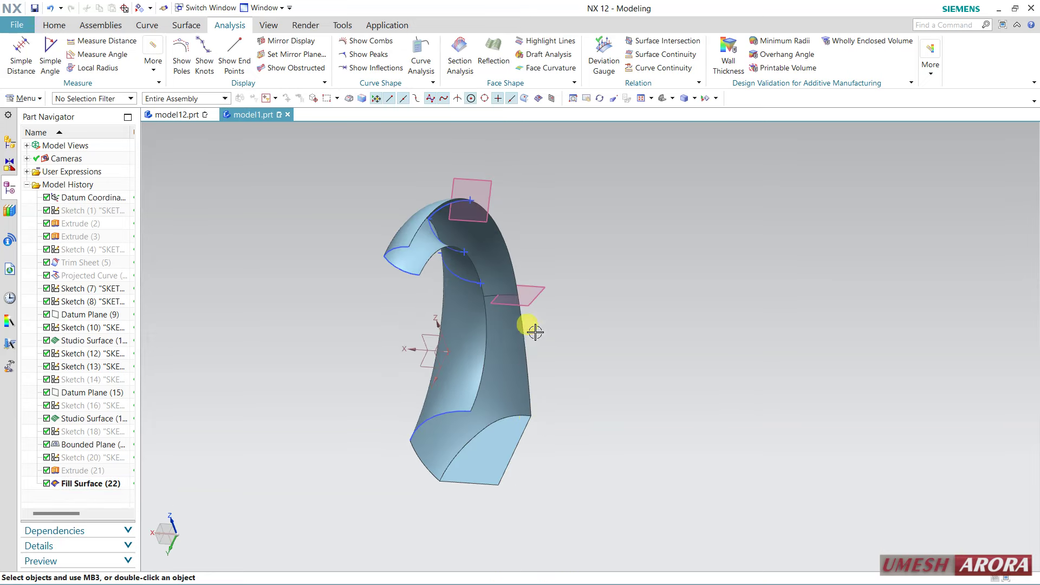
click(471, 197)
key(ctrl+b)
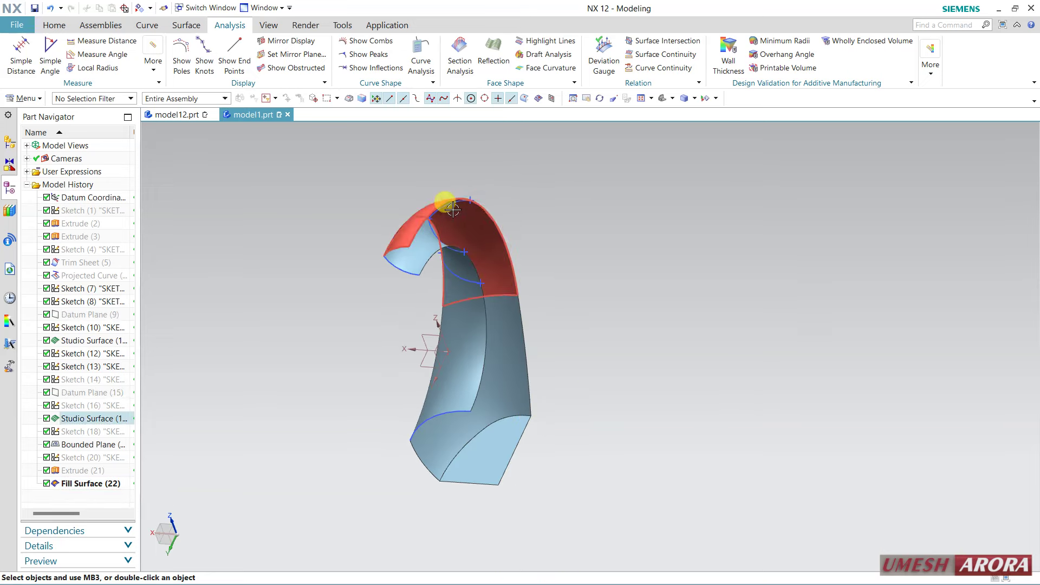
click(447, 210)
key(ctrl+b)
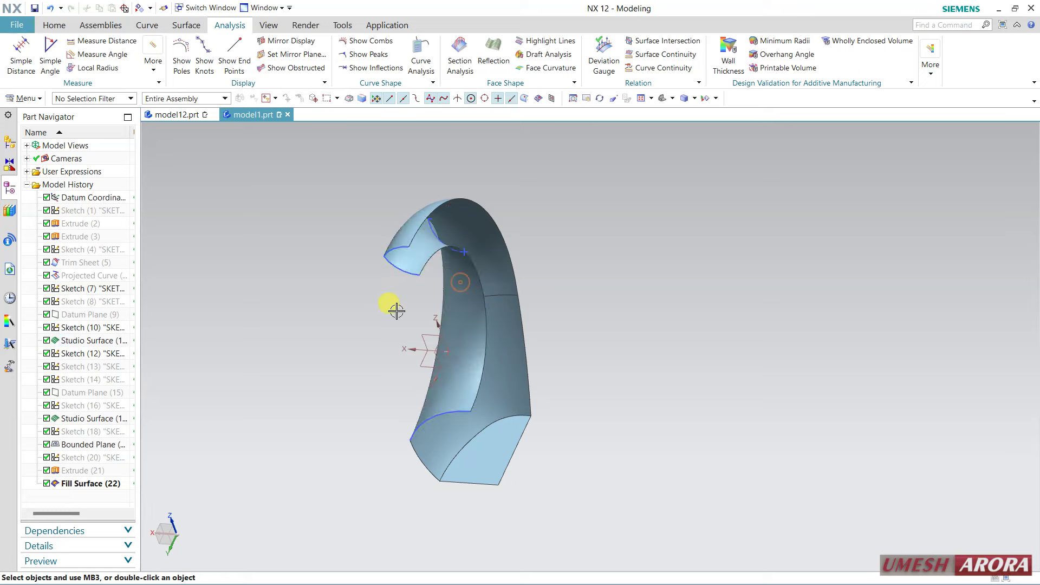
Hide the arc sketch on the inner face and Sketch (12) along the top edge.
mouse_move(399, 308)
middle_down()
mouse_move(413, 267)
mouse_move(447, 287)
mouse_move(431, 233)
middle_up()
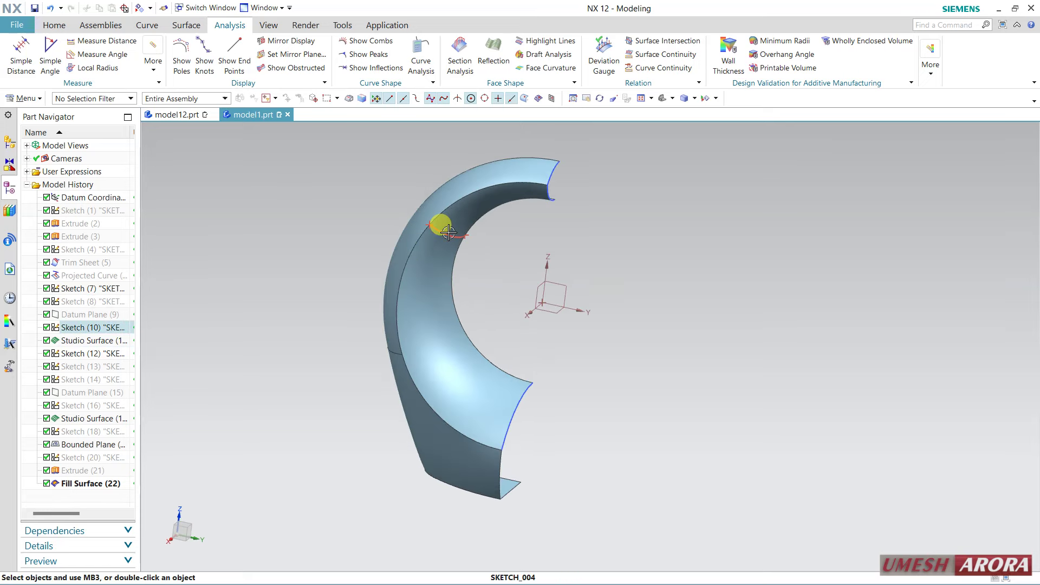
click(434, 225)
key(ctrl+b)
click(555, 175)
key(ctrl+b)
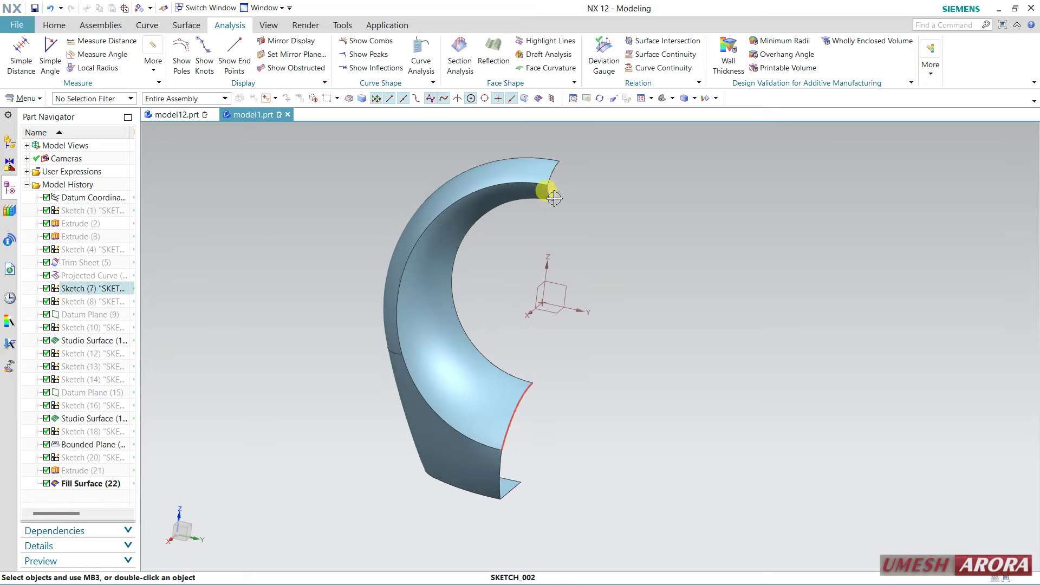
mouse_move(576, 339)
middle_down()
mouse_move(567, 347)
mouse_move(604, 343)
mouse_move(576, 339)
middle_up()
click(54, 25)
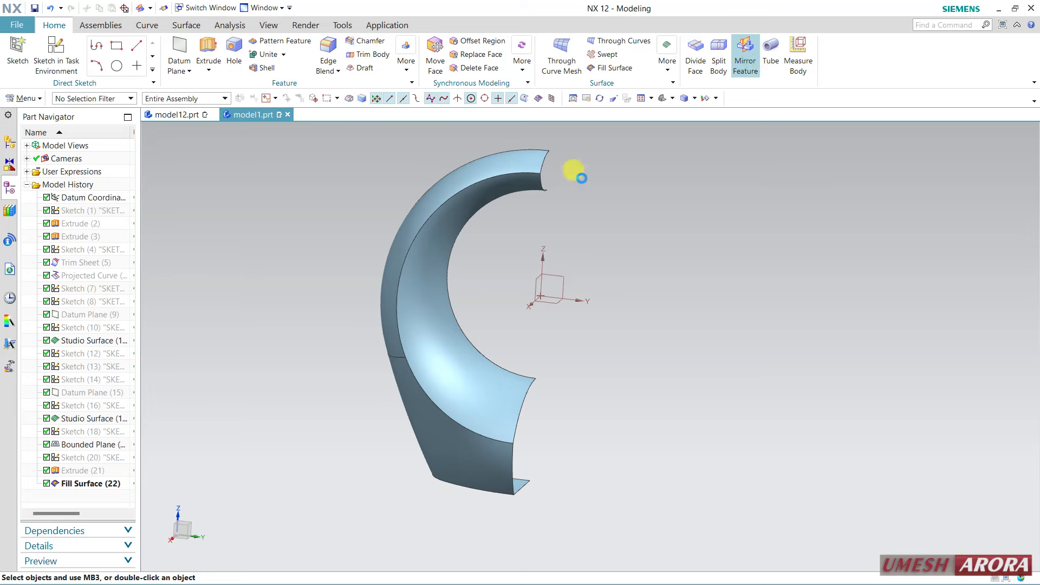
Mirror the Studio Surfaces, Bounded Plane and Fill Surface across the XZ datum plane.
click(506, 158)
click(457, 206)
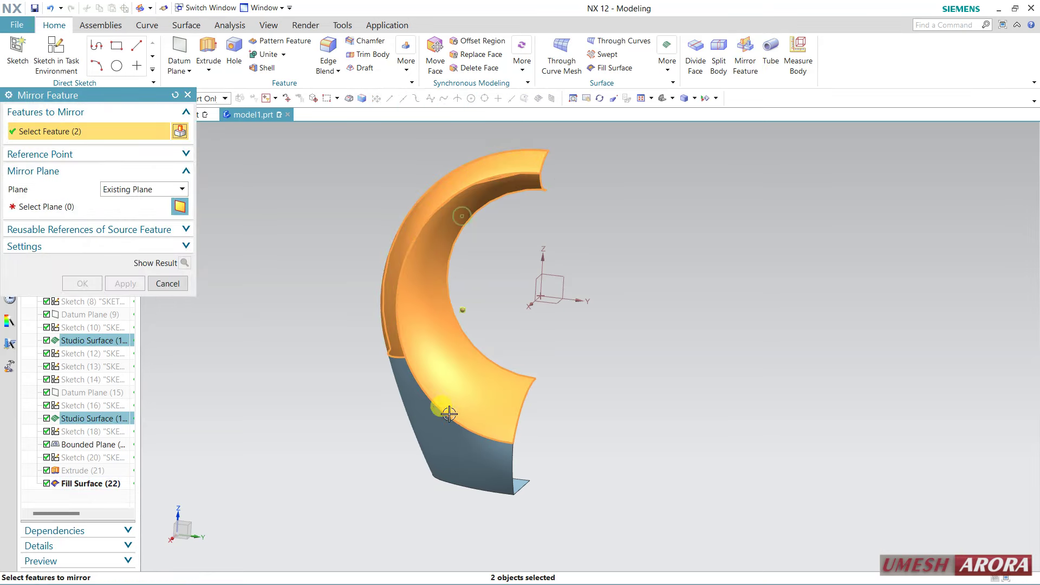
click(449, 414)
click(511, 472)
mouse_move(604, 481)
middle_down()
mouse_move(696, 379)
mouse_move(623, 347)
middle_up()
click(128, 208)
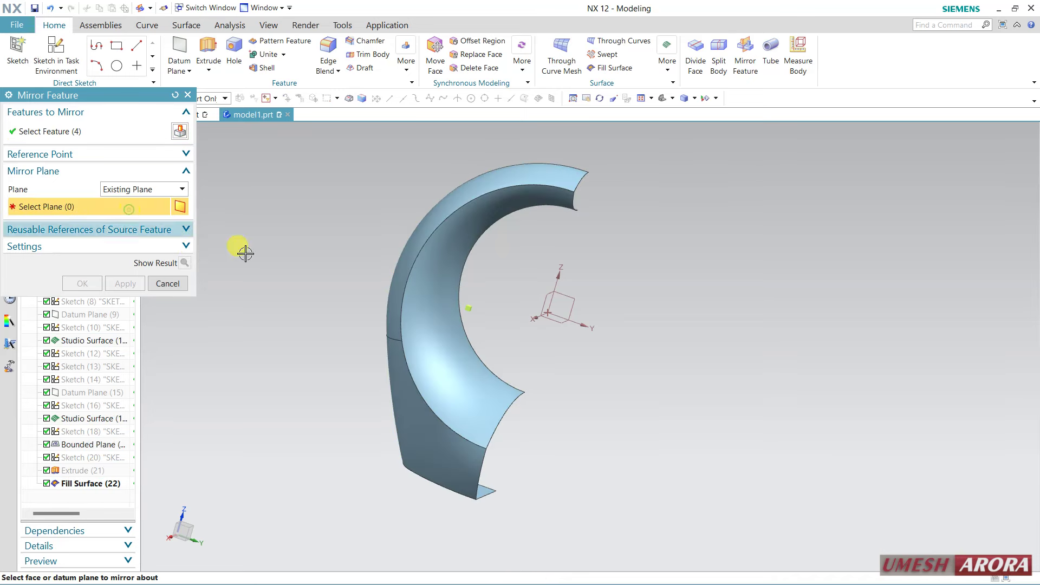
click(546, 292)
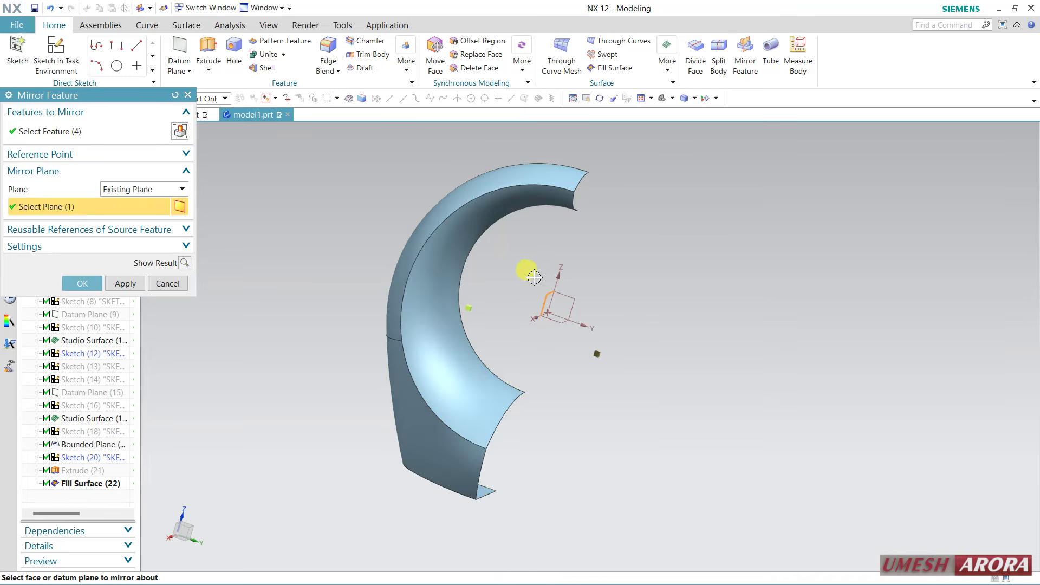
click(139, 284)
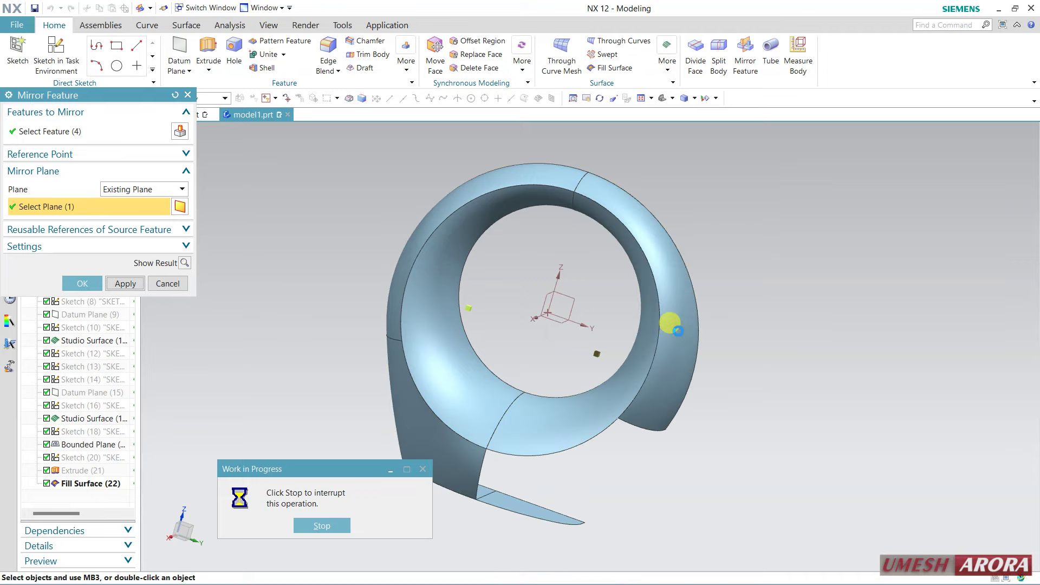
mouse_move(591, 478)
middle_down()
mouse_move(734, 358)
mouse_move(659, 346)
mouse_move(591, 286)
middle_up()
Mirror all ring surface features across the YZ plane to close the ring.
click(535, 262)
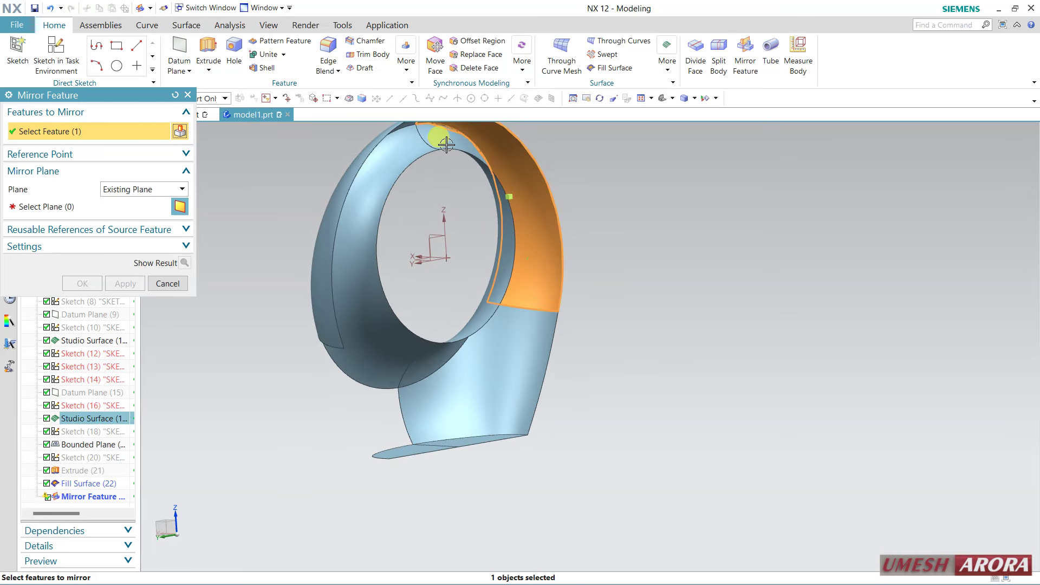
click(407, 162)
click(374, 299)
click(459, 426)
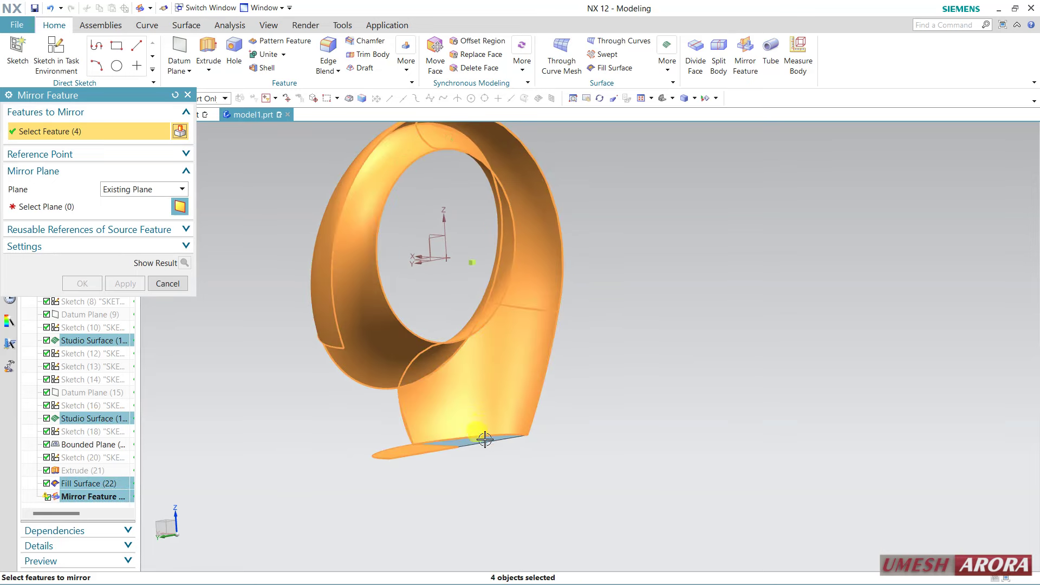
click(482, 440)
click(116, 206)
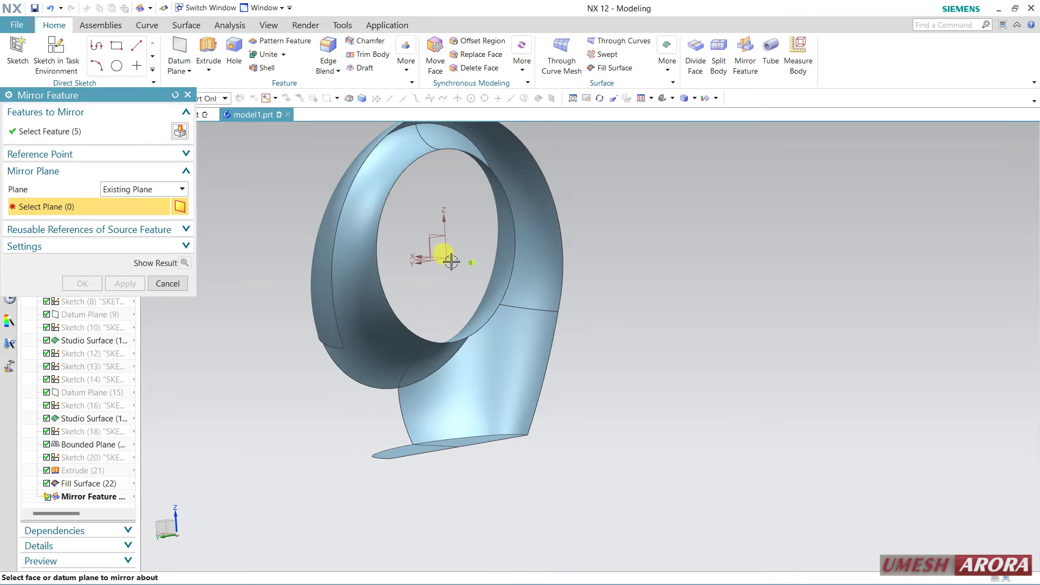
middle_drag(414, 274, 440, 247)
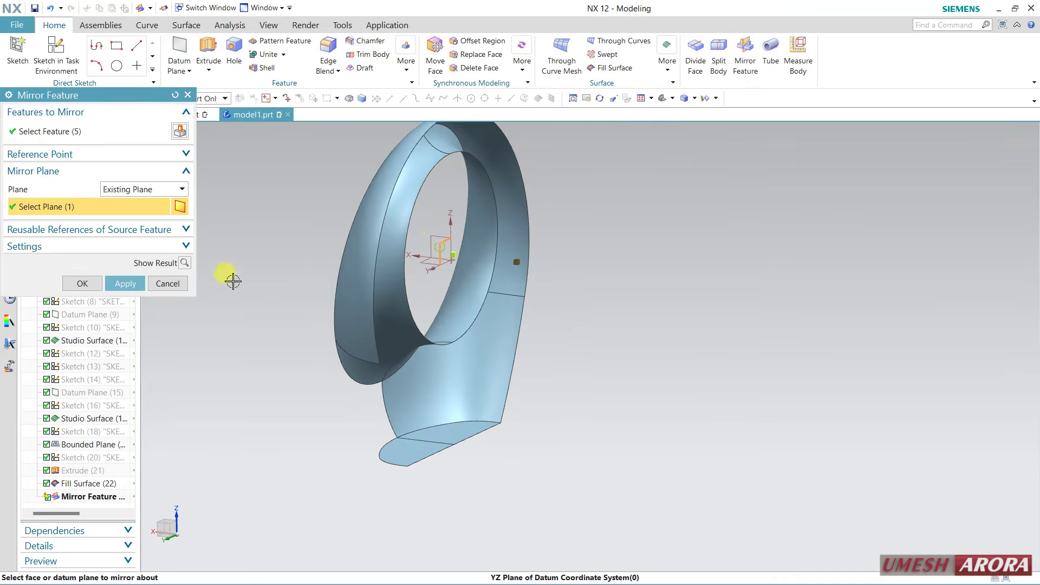
click(83, 284)
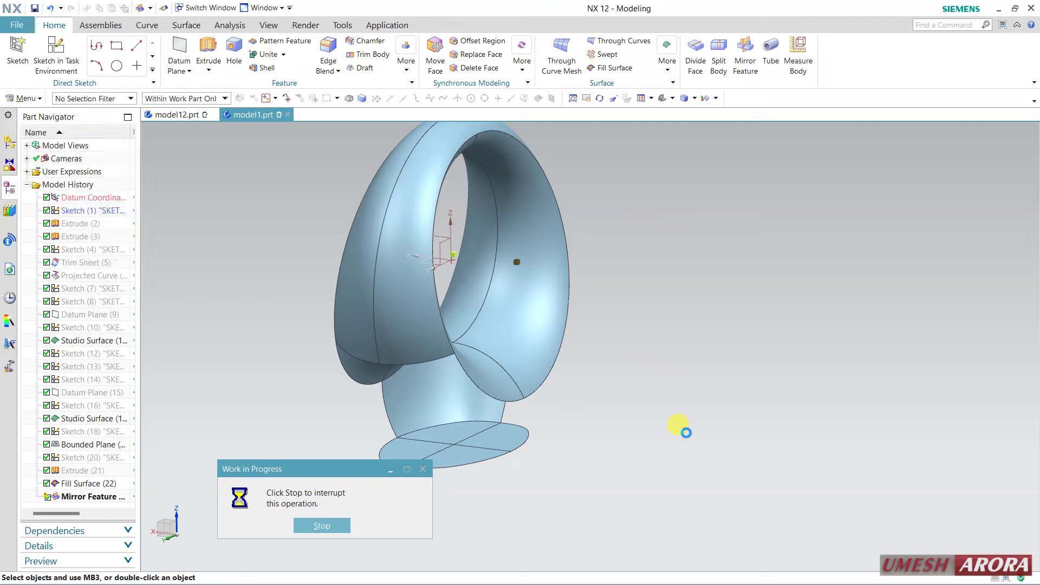
mouse_move(641, 395)
middle_down()
mouse_move(564, 355)
mouse_move(727, 367)
mouse_move(713, 351)
mouse_move(704, 360)
middle_up()
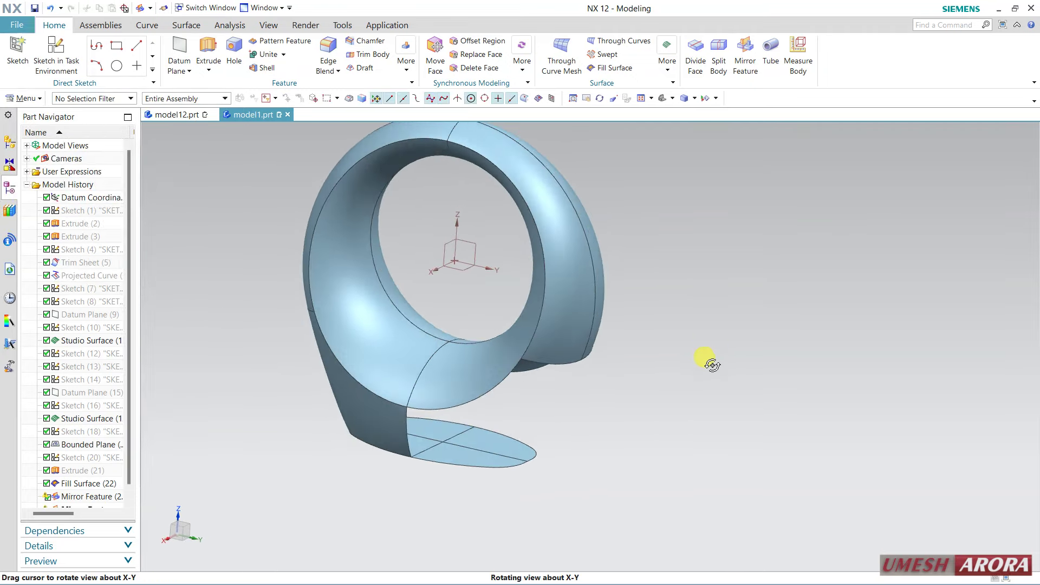
Start Mirror Geometry with the base sheet face about the XZ datum plane.
click(408, 64)
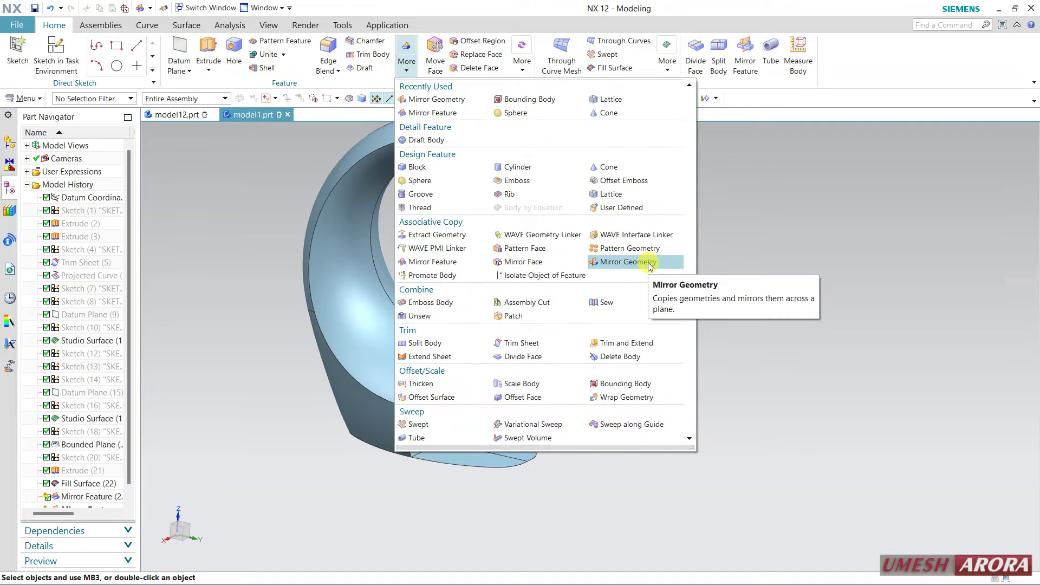
click(628, 262)
click(368, 424)
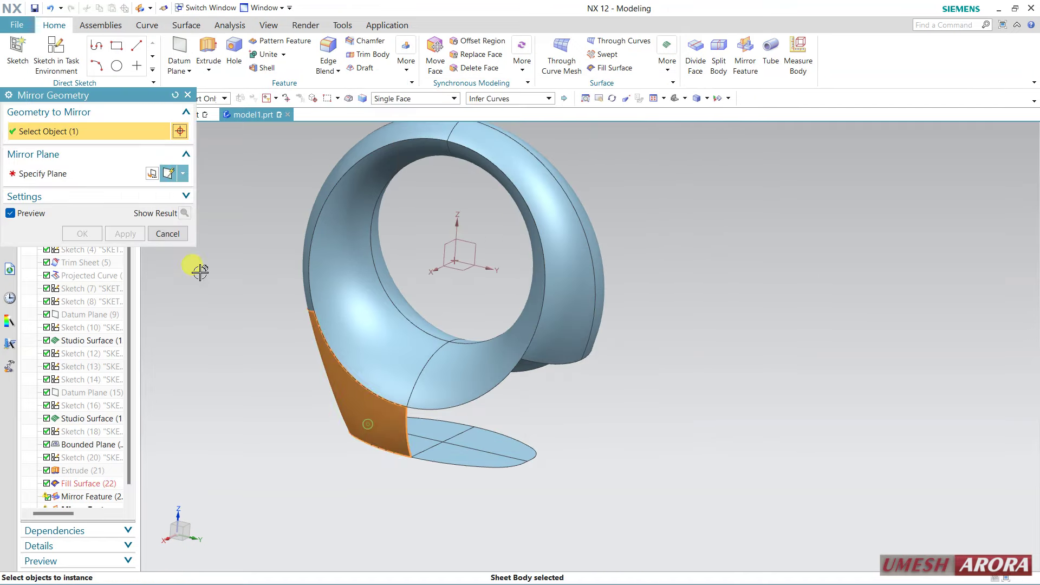
click(121, 175)
click(446, 245)
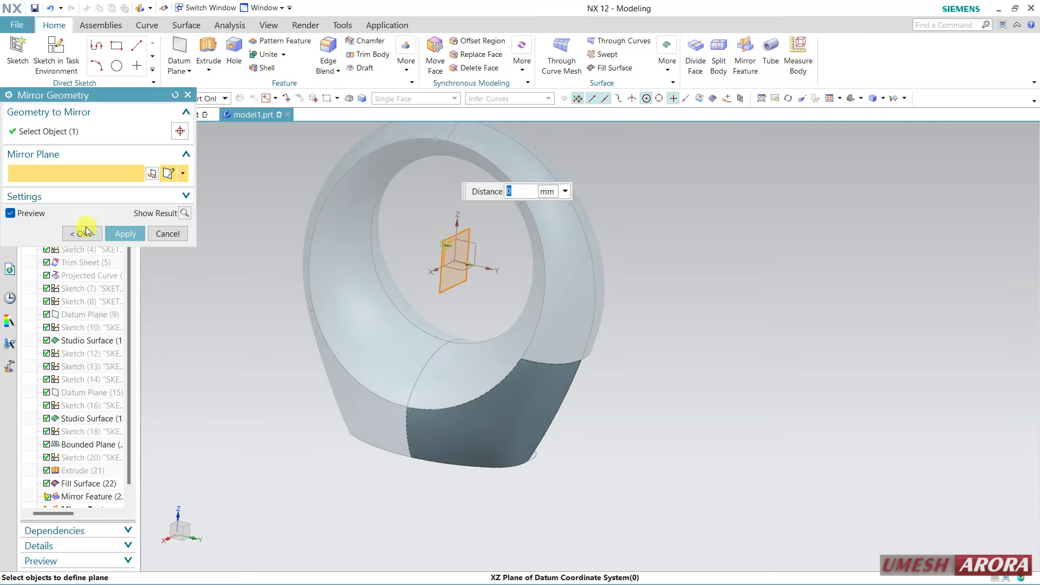
Mirror the two lower base faces across the datum plane and close the dialog.
click(488, 425)
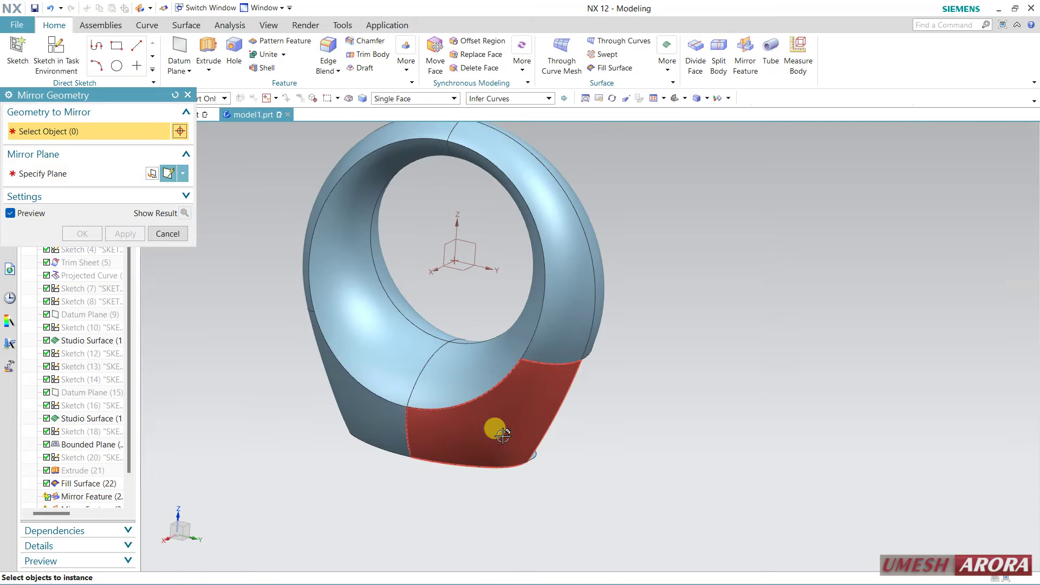
click(430, 423)
click(114, 174)
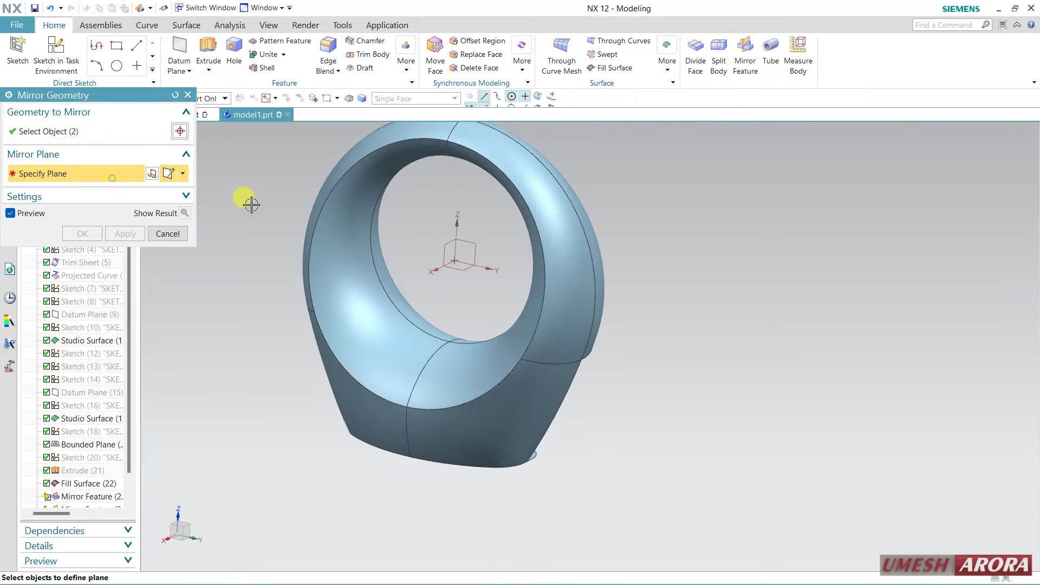
click(473, 237)
middle_click(724, 360)
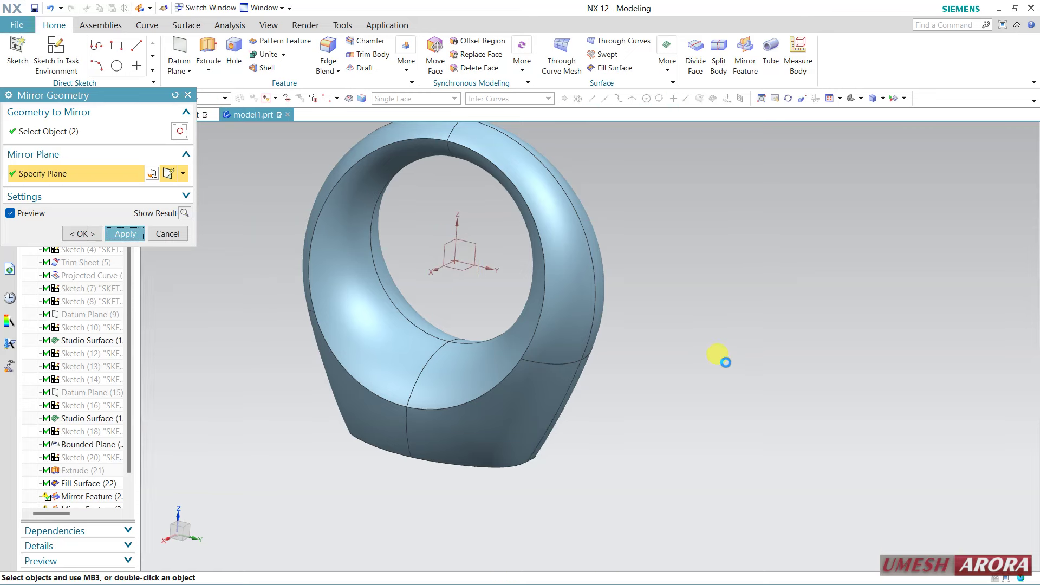
click(183, 234)
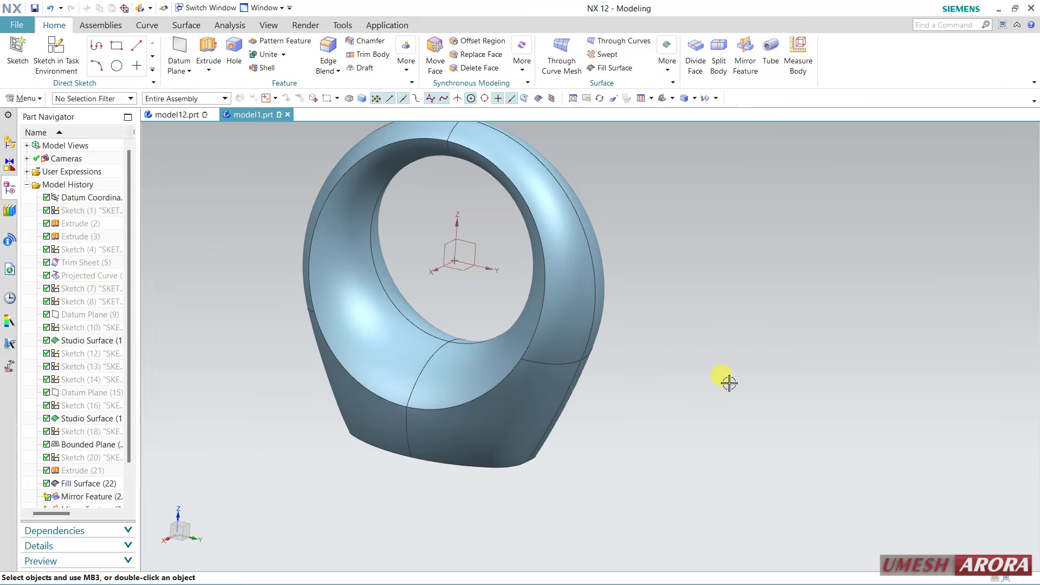
mouse_move(727, 379)
middle_down()
mouse_move(622, 348)
mouse_move(557, 348)
mouse_move(667, 365)
mouse_move(692, 308)
mouse_move(690, 379)
mouse_move(671, 300)
mouse_move(657, 344)
mouse_move(606, 372)
mouse_move(622, 343)
mouse_move(641, 353)
mouse_move(627, 395)
mouse_move(689, 427)
mouse_move(690, 324)
mouse_move(694, 382)
middle_up()
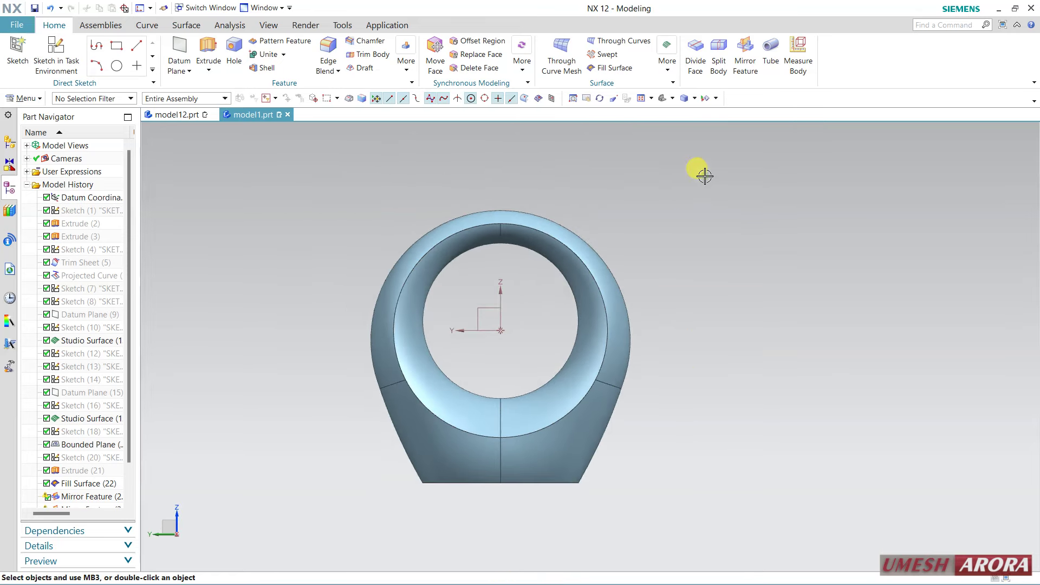
Sew the inner target face with all other sheets into one solid body.
click(187, 27)
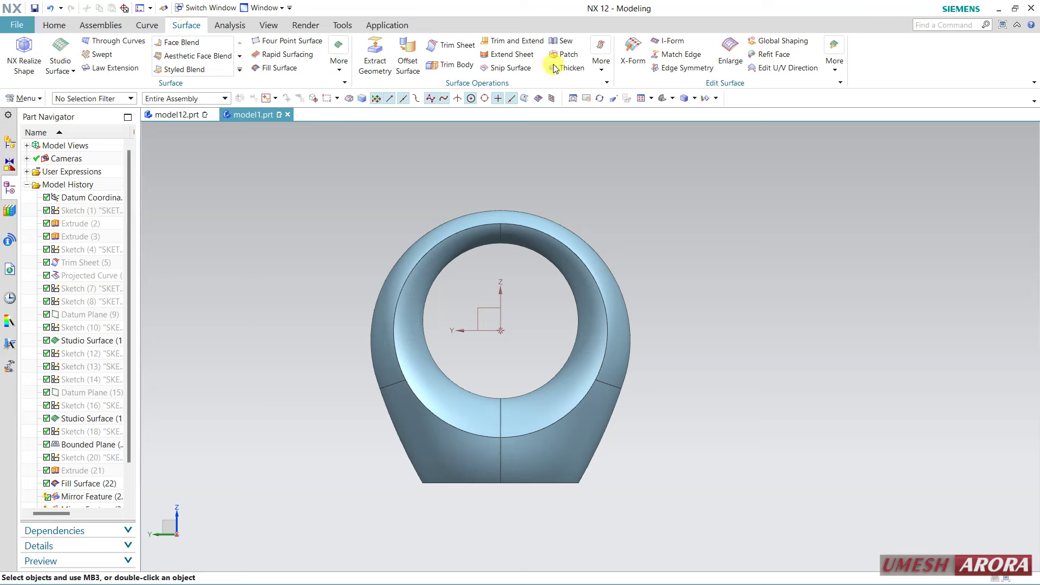
click(564, 41)
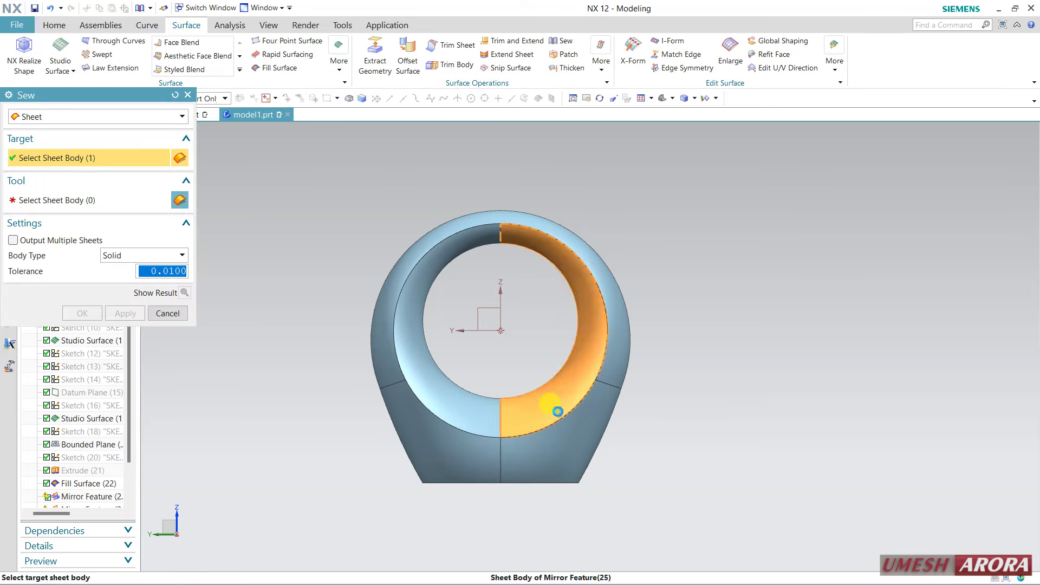
click(561, 416)
drag(688, 197, 334, 538)
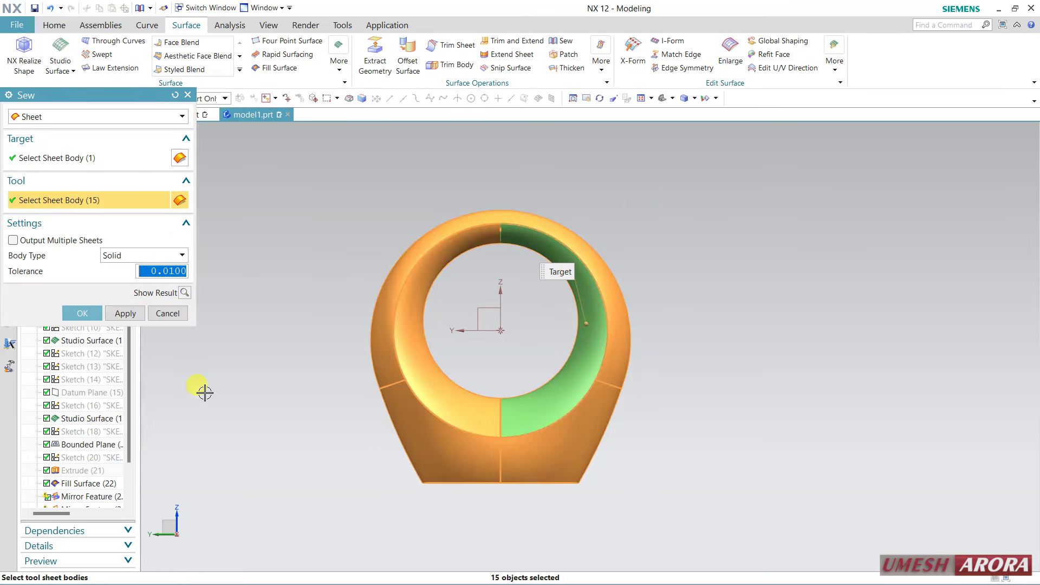
click(92, 315)
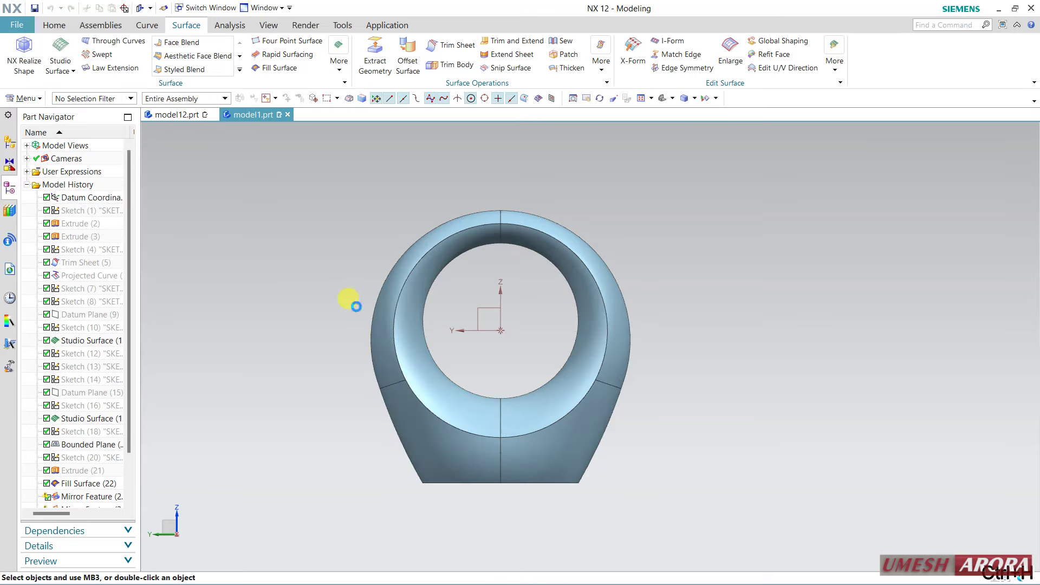
Check the sewn ring is solid with a section cut, then cancel it.
key(ctrl+h)
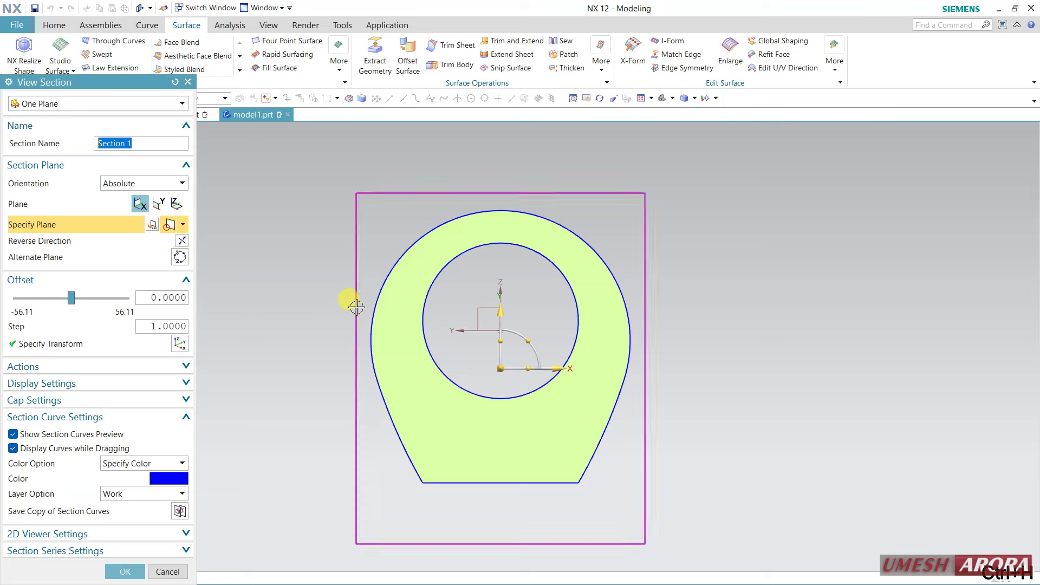
middle_drag(419, 333, 458, 352)
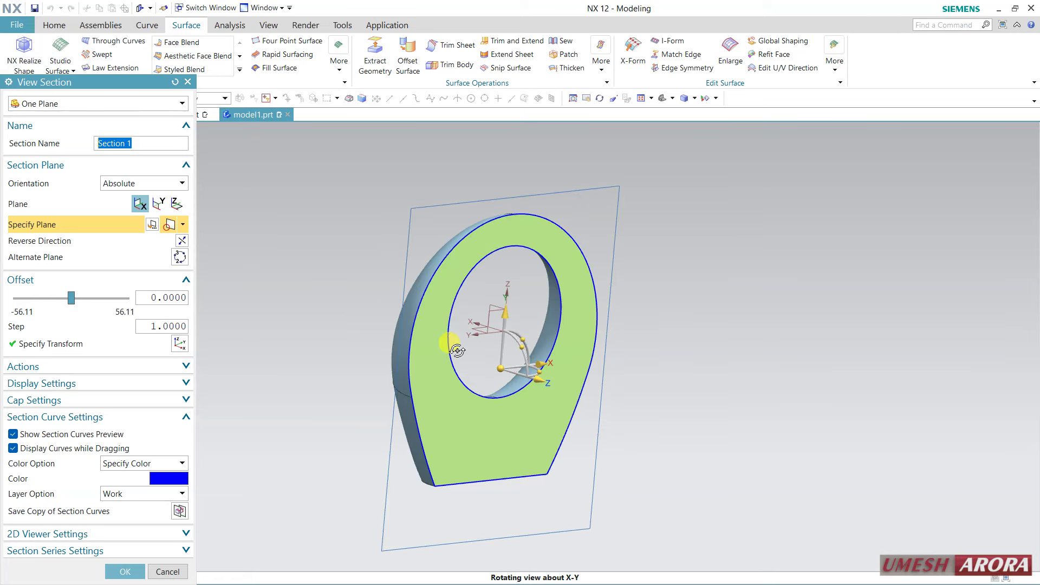
click(167, 571)
mouse_move(324, 301)
middle_down()
mouse_move(302, 288)
mouse_move(297, 299)
middle_up()
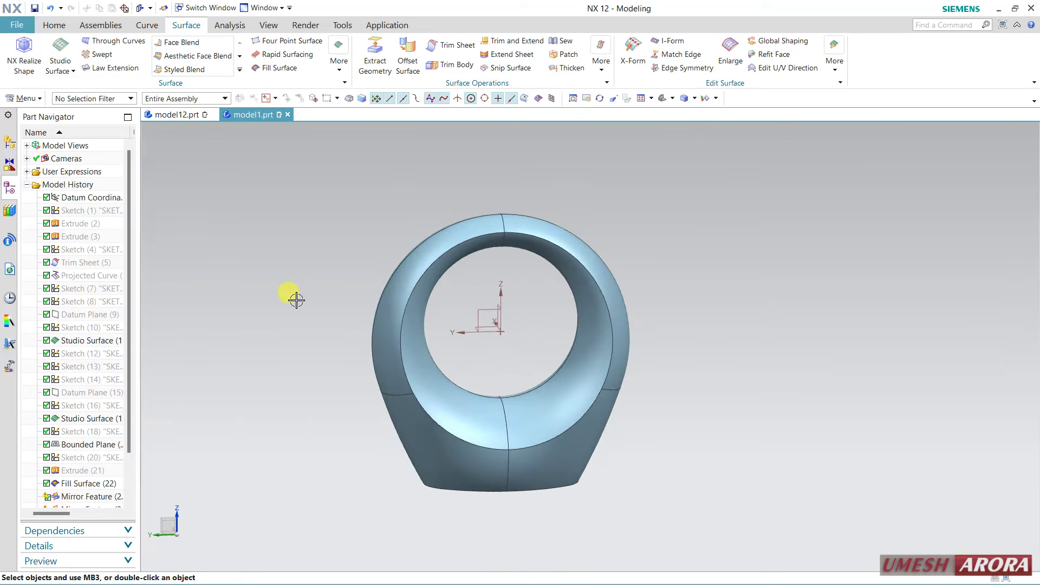
Subtract a 3 mm diameter tube along the ring's inner rim edge to cut a round groove.
click(54, 25)
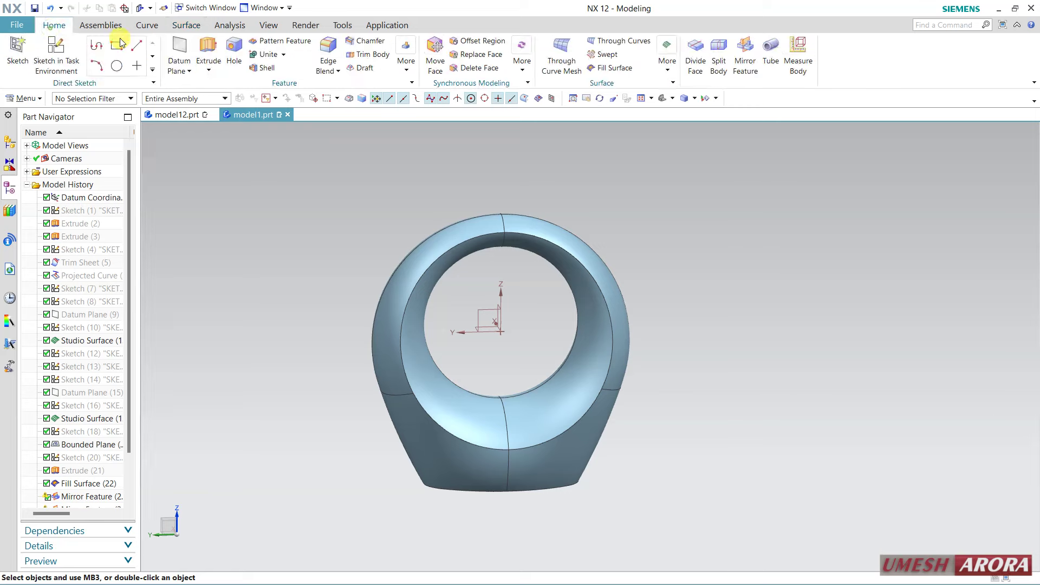
click(778, 60)
click(615, 324)
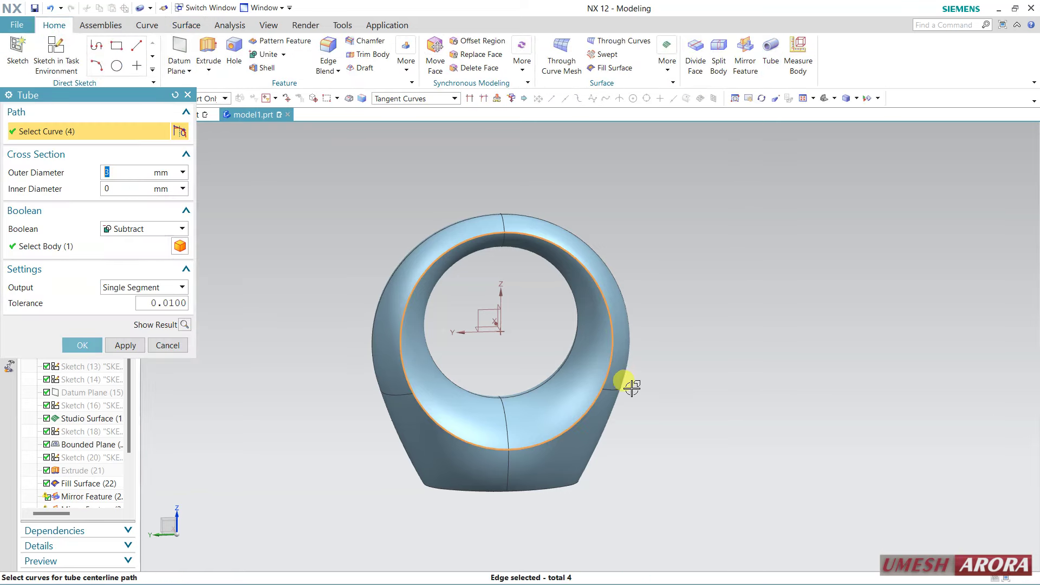
click(185, 324)
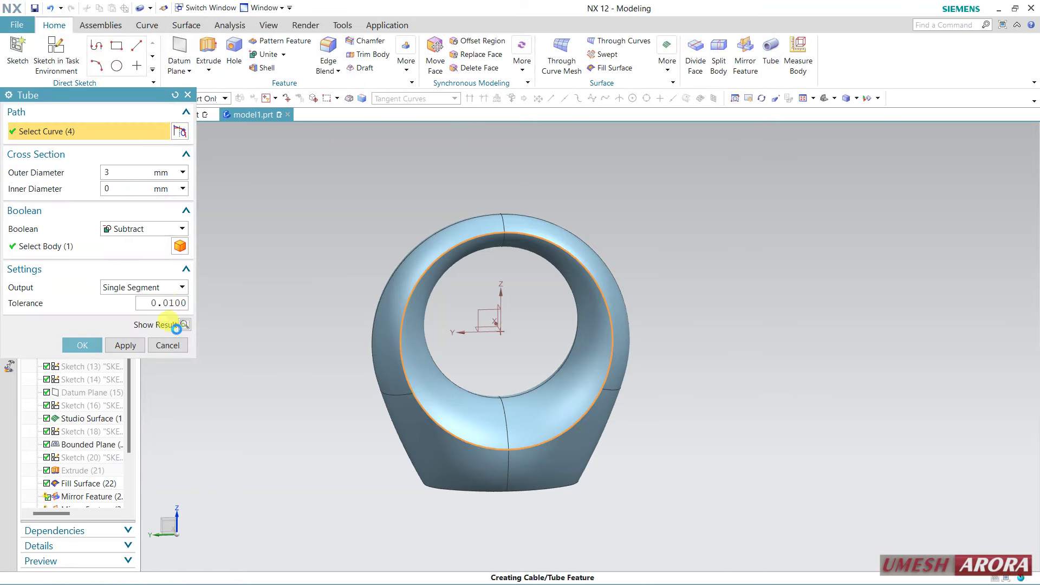
click(125, 346)
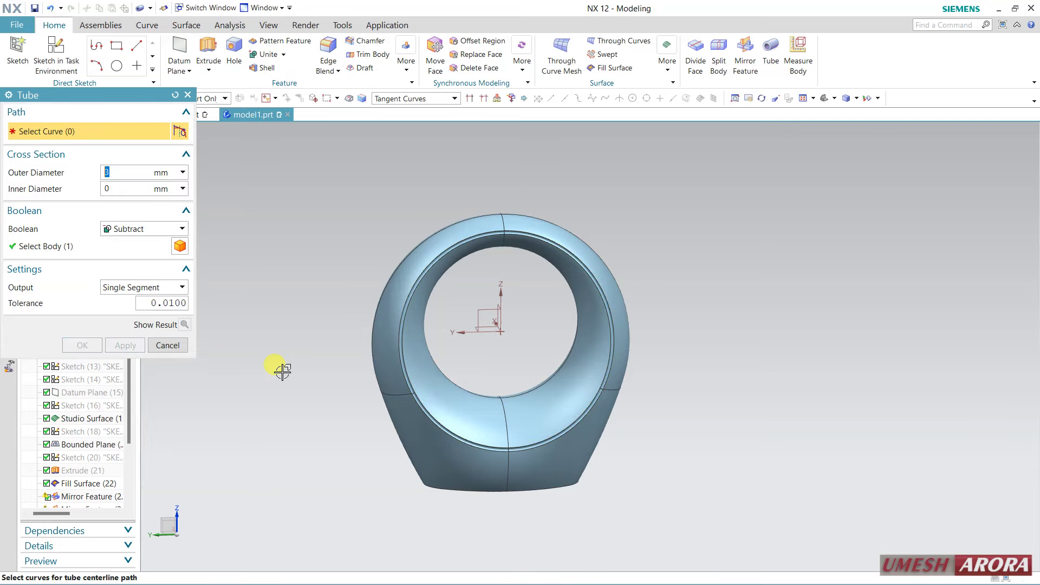
middle_drag(279, 366, 400, 390)
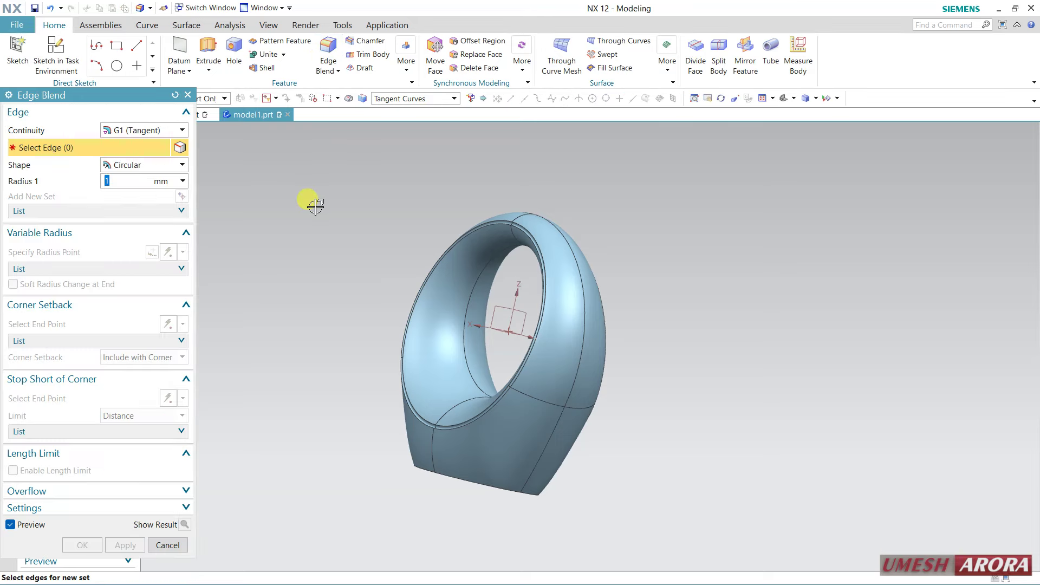
Round the groove edges on the front and opposite ring openings with a 1 mm edge blend.
click(495, 215)
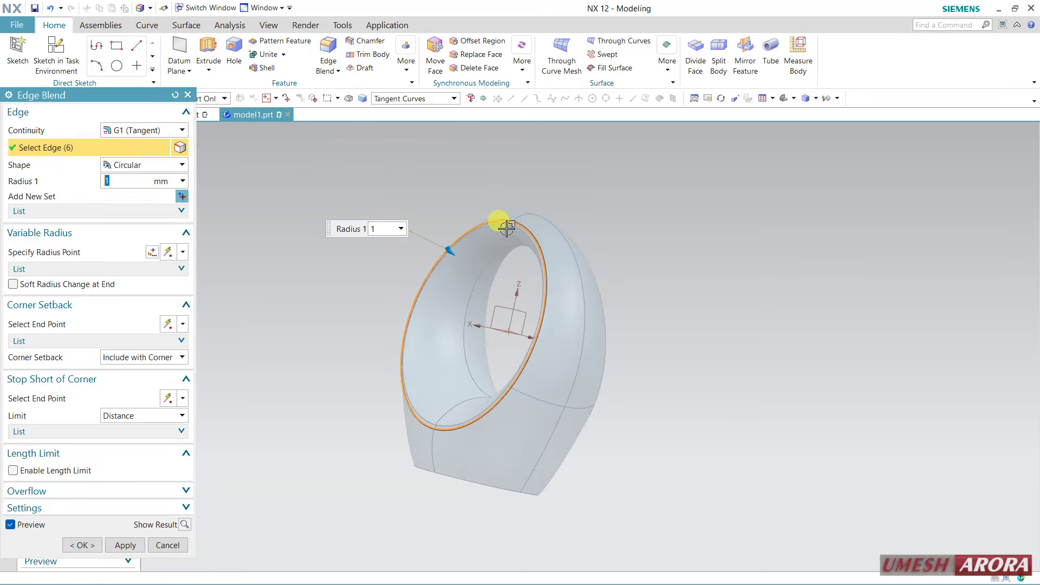
middle_drag(659, 241, 558, 225)
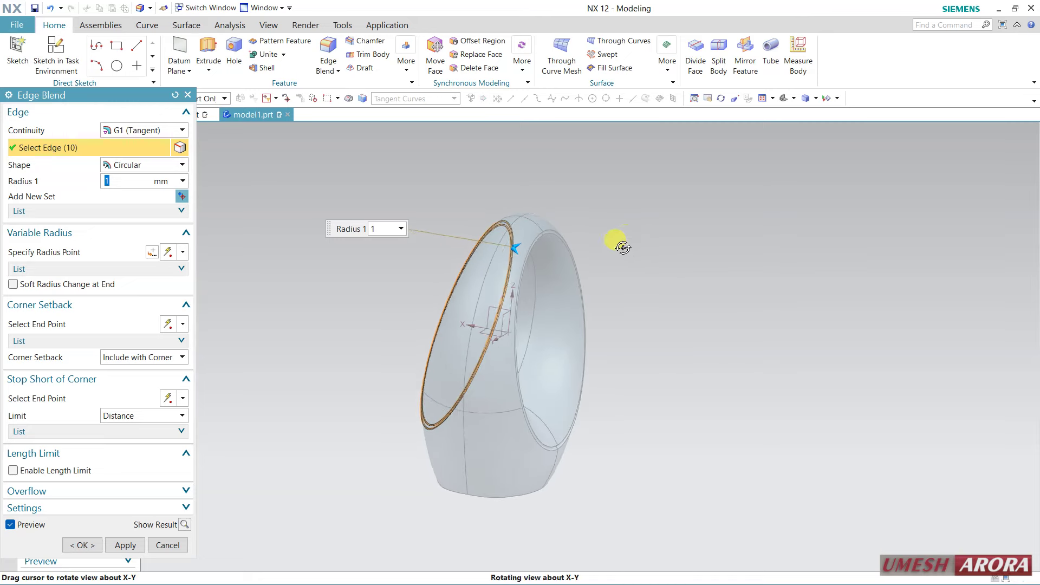
click(553, 243)
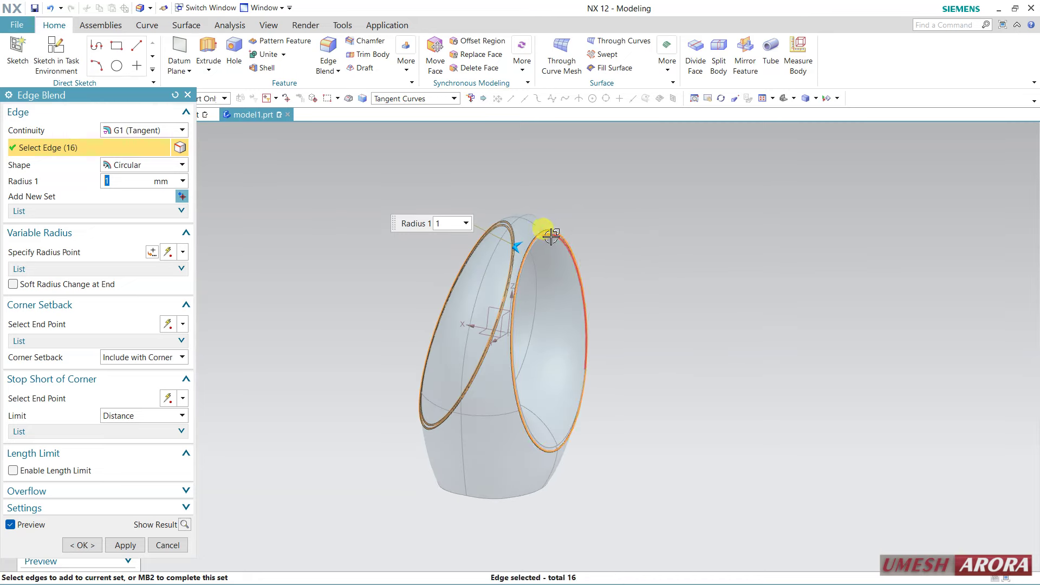
click(545, 227)
click(95, 546)
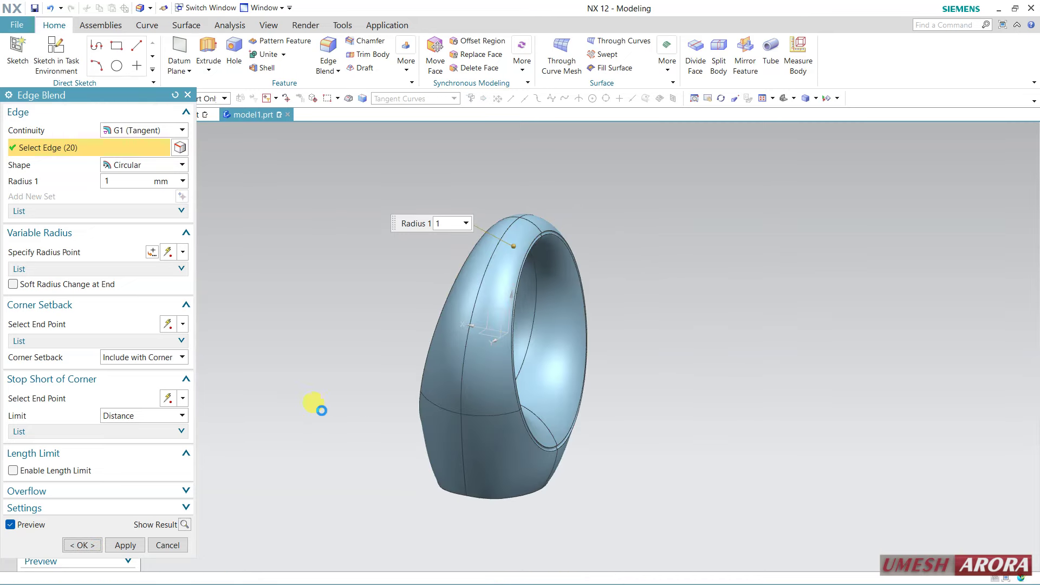
Orbit the ring to a front view and render it with True Shading.
key(F7)
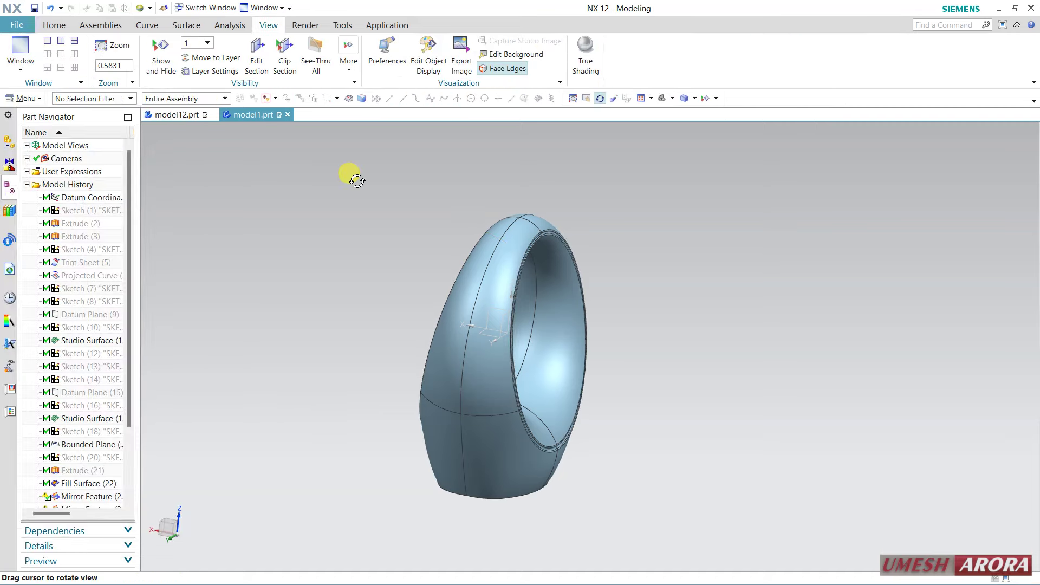
mouse_move(666, 358)
mouse_down()
mouse_move(542, 314)
mouse_move(516, 344)
mouse_move(560, 324)
mouse_move(548, 332)
mouse_move(556, 341)
mouse_up()
click(596, 48)
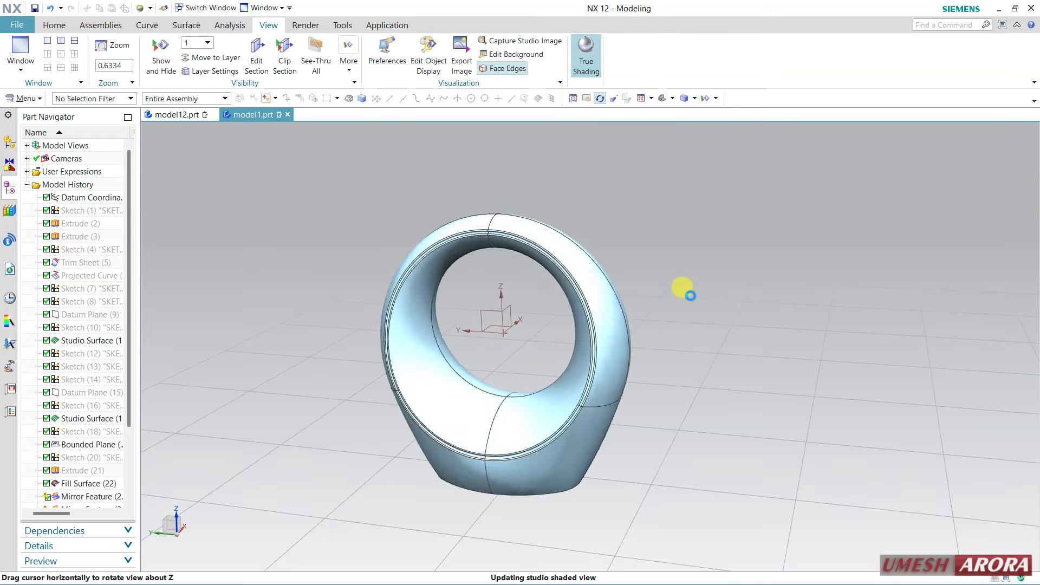
click(632, 71)
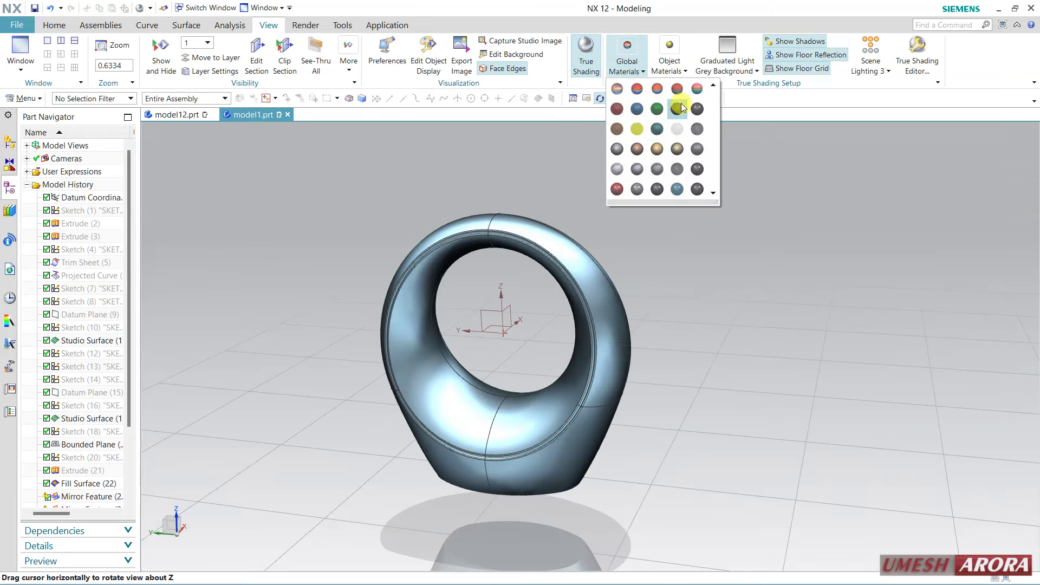
mouse_move(677, 214)
mouse_down()
mouse_move(685, 232)
mouse_move(672, 228)
mouse_up()
Try black, grey and finally copper global materials, then show model12's three rings truly shaded.
click(641, 72)
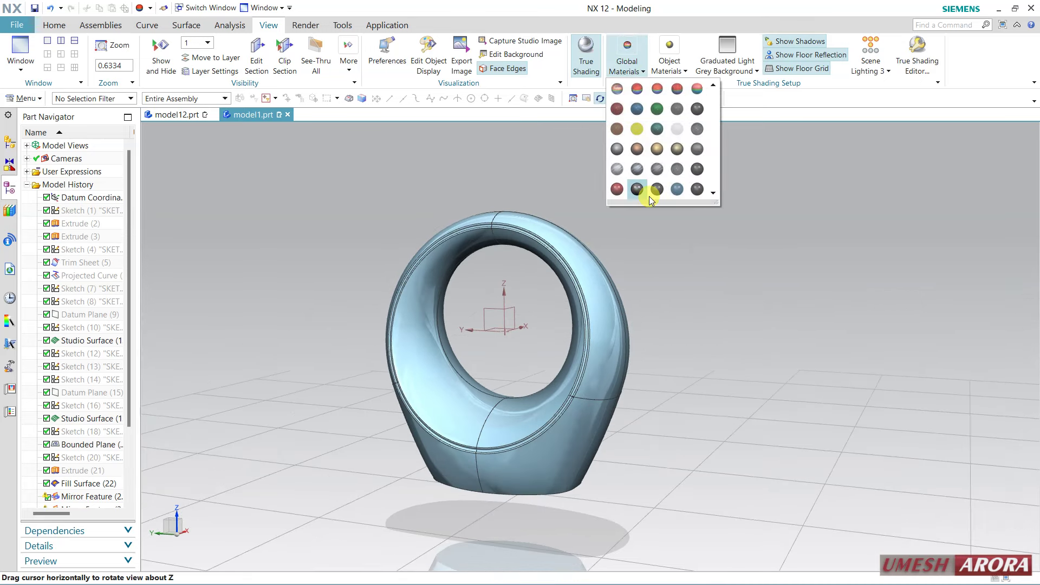
click(653, 194)
click(641, 72)
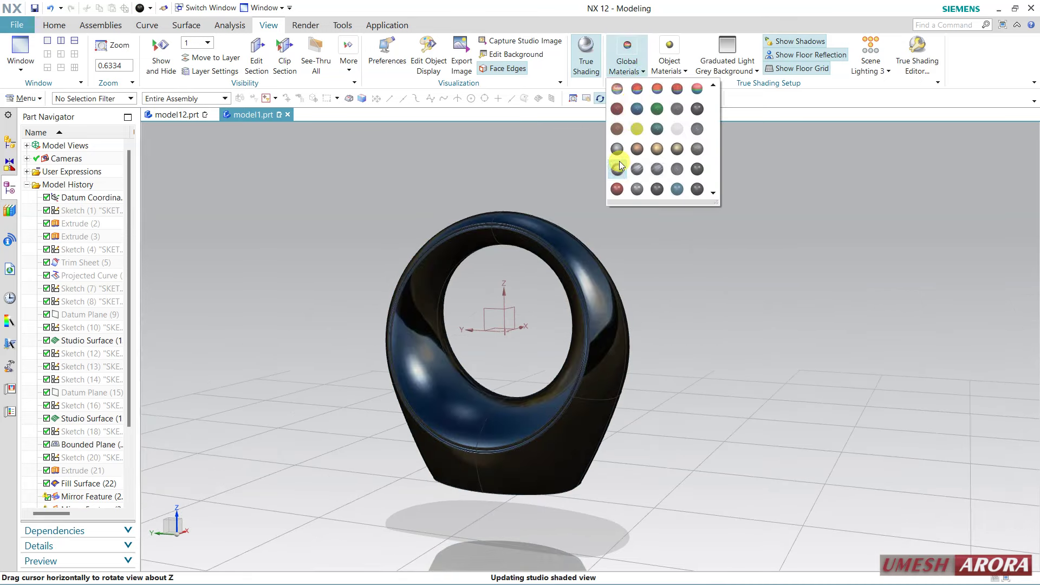
click(620, 165)
click(632, 73)
click(619, 131)
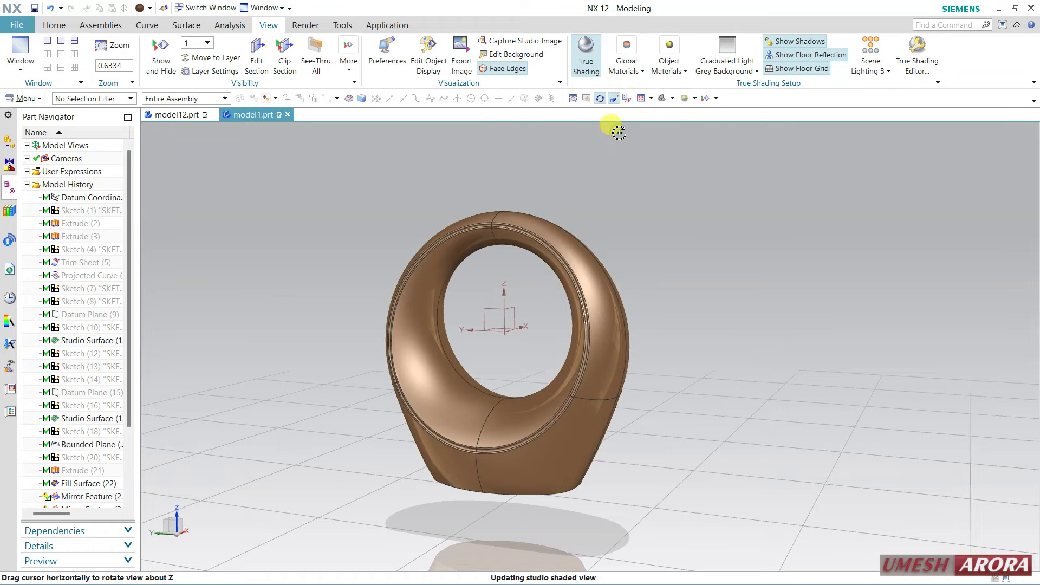
click(191, 115)
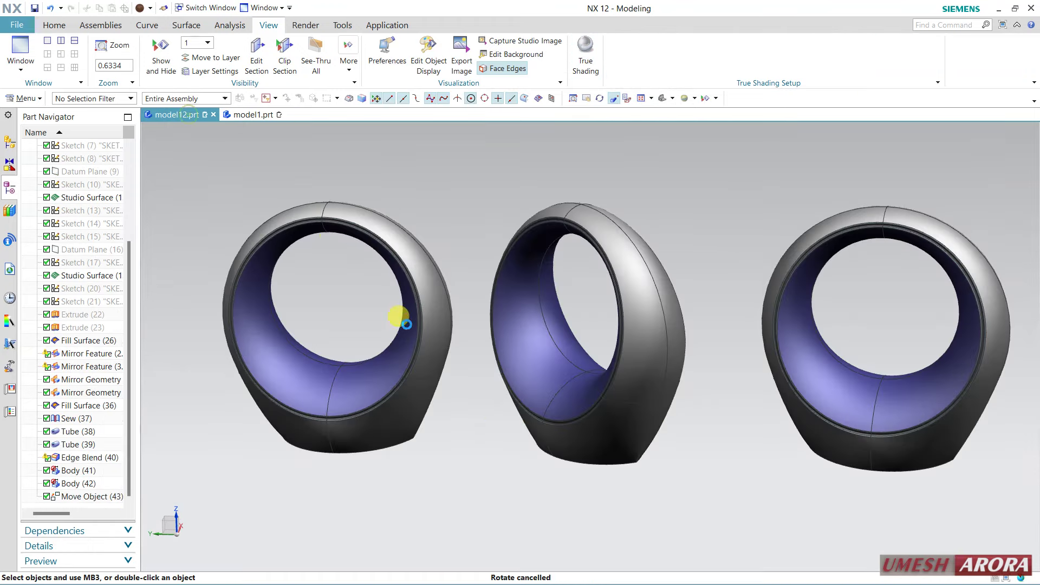
click(586, 59)
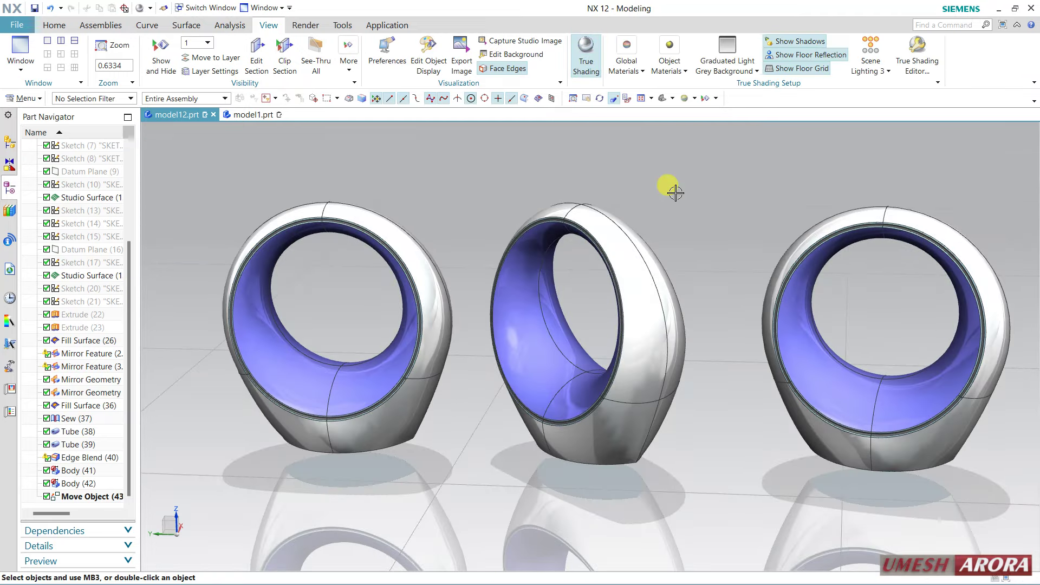